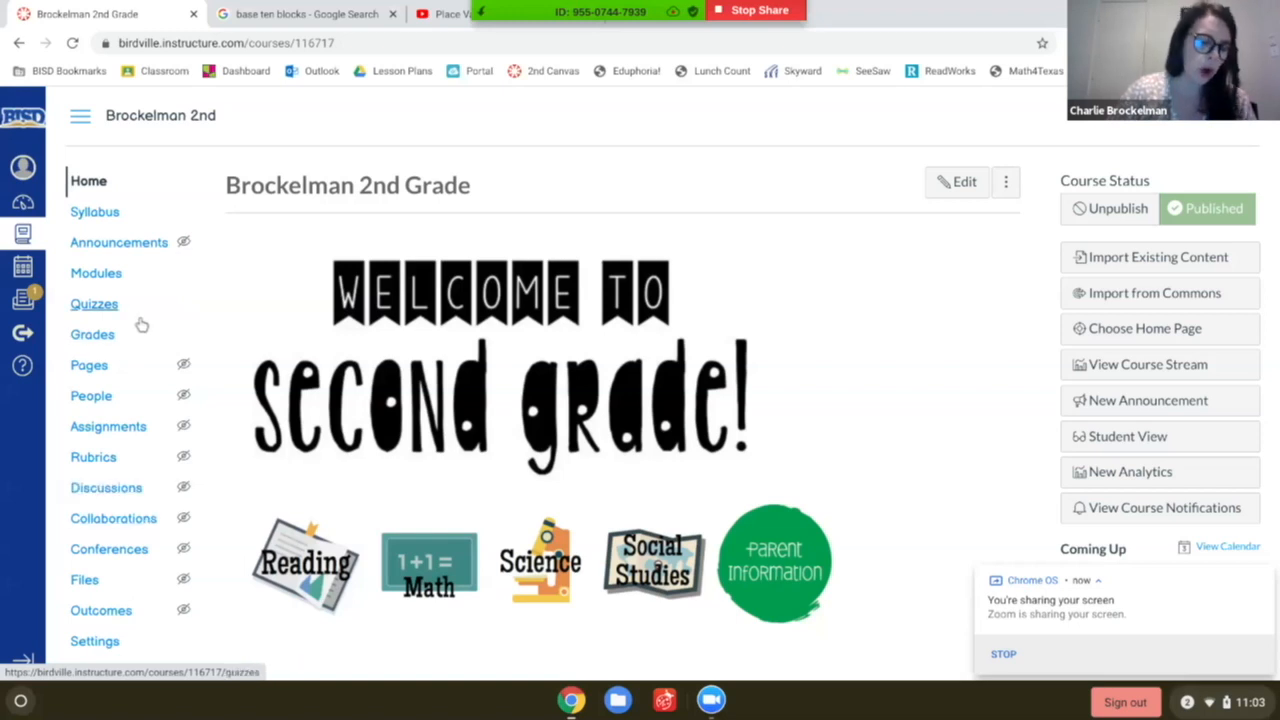
In the course's navigation settings, place Quizzes above Modules among the items students can see and save the new order.
{"action": "left_click", "coordinate": [103, 646]}
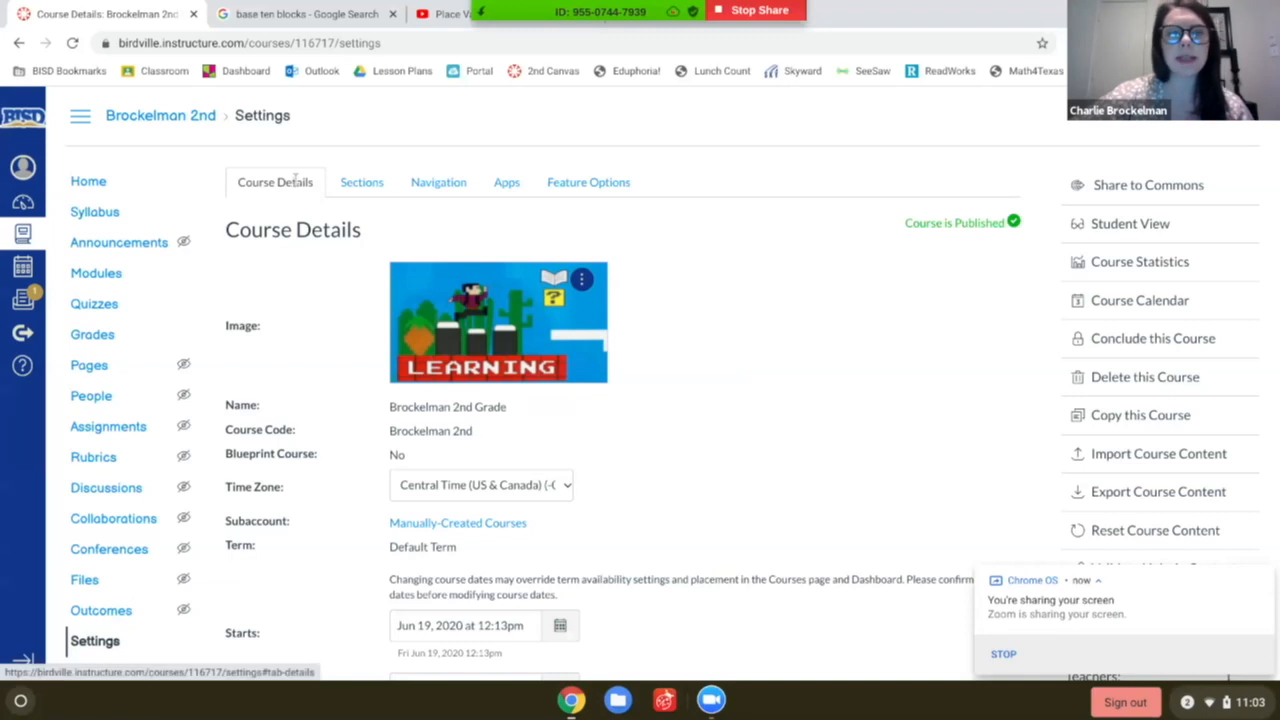
{"action": "left_click", "coordinate": [430, 188]}
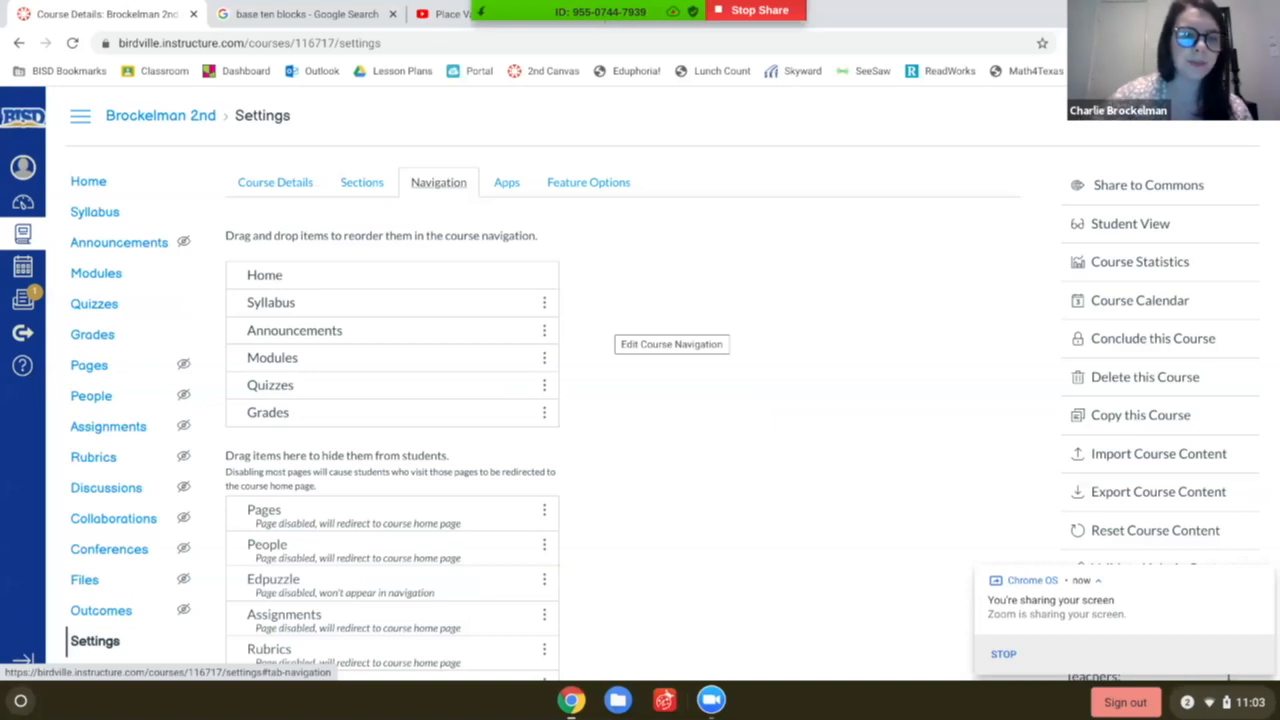
{"action": "scroll", "coordinate": [615, 404], "scroll_direction": "down", "scroll_amount": 1}
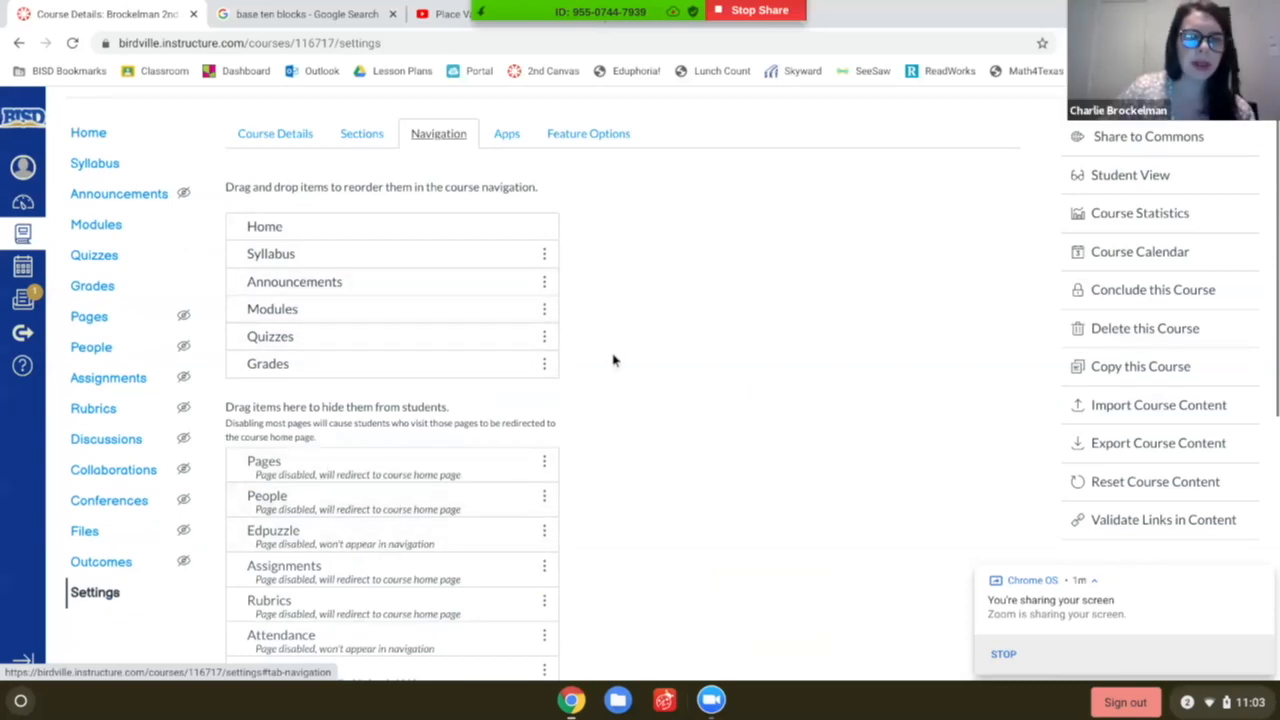
{"action": "left_click_drag", "start_coordinate": [500, 338], "coordinate": [366, 546]}
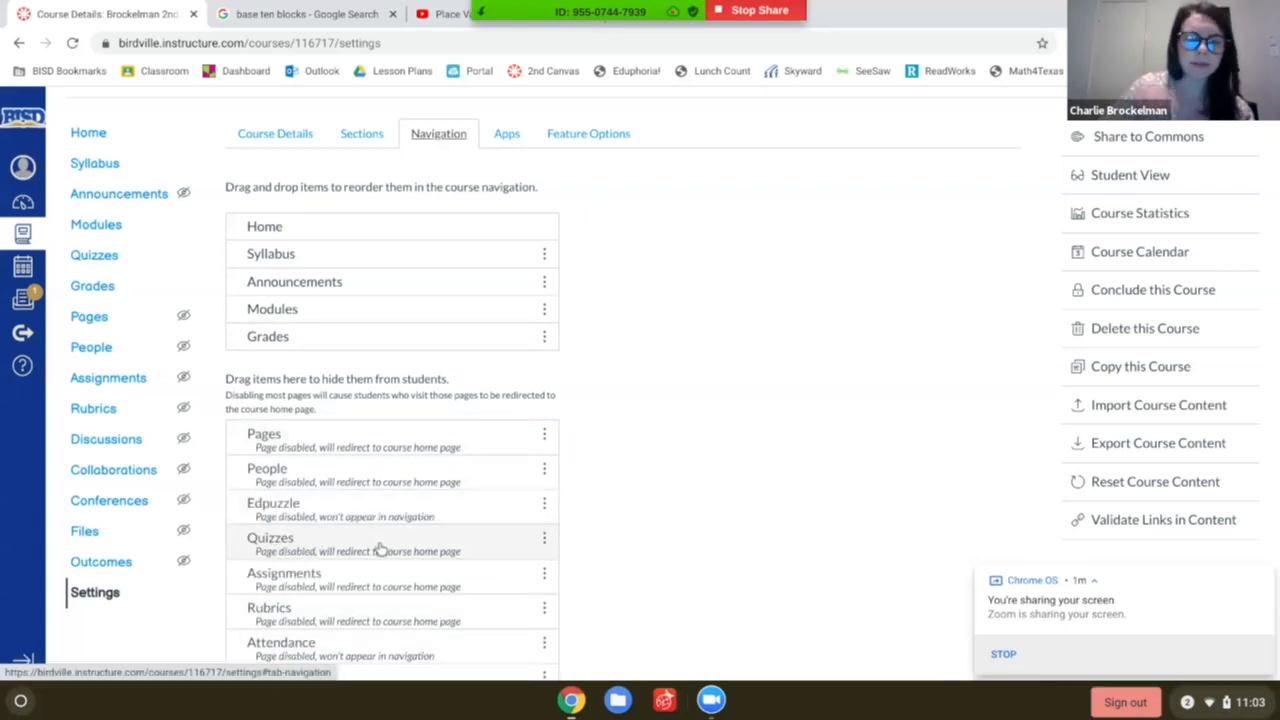
{"action": "left_click_drag", "start_coordinate": [380, 549], "coordinate": [397, 303]}
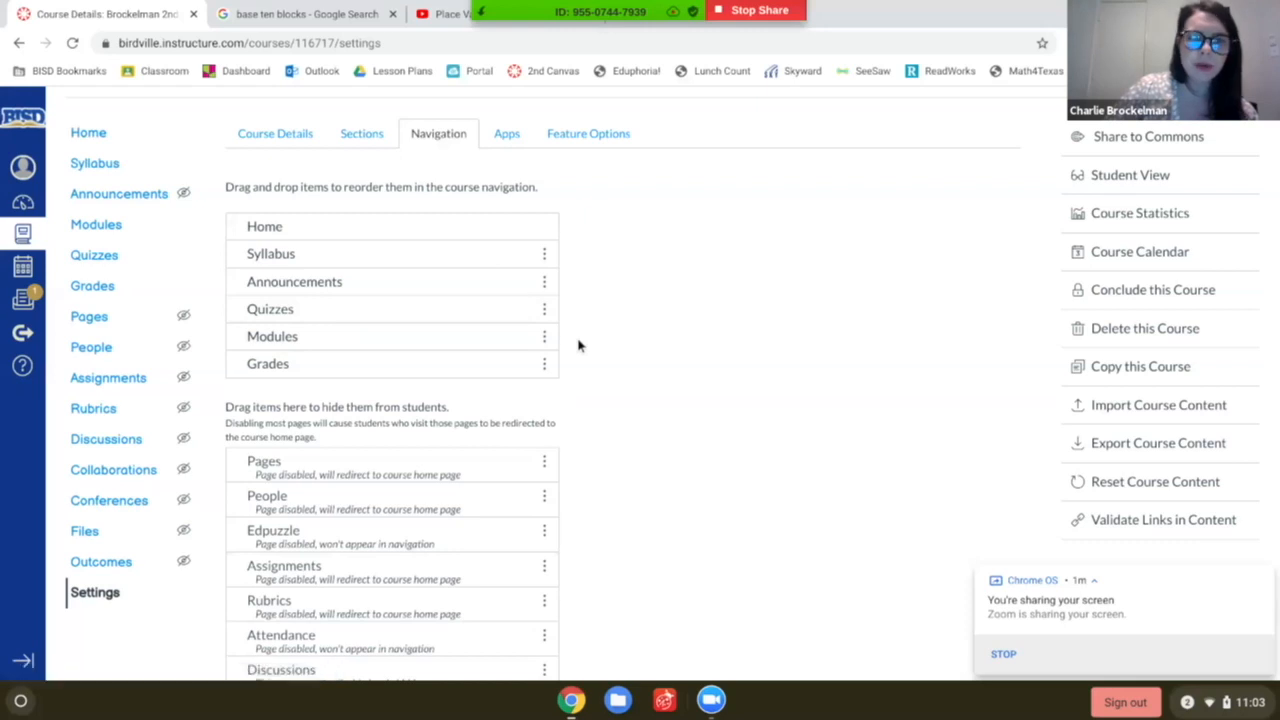
{"action": "scroll", "coordinate": [578, 345], "scroll_direction": "down", "scroll_amount": 1}
{"action": "scroll", "coordinate": [578, 345], "scroll_direction": "down", "scroll_amount": 5}
{"action": "left_click", "coordinate": [251, 630]}
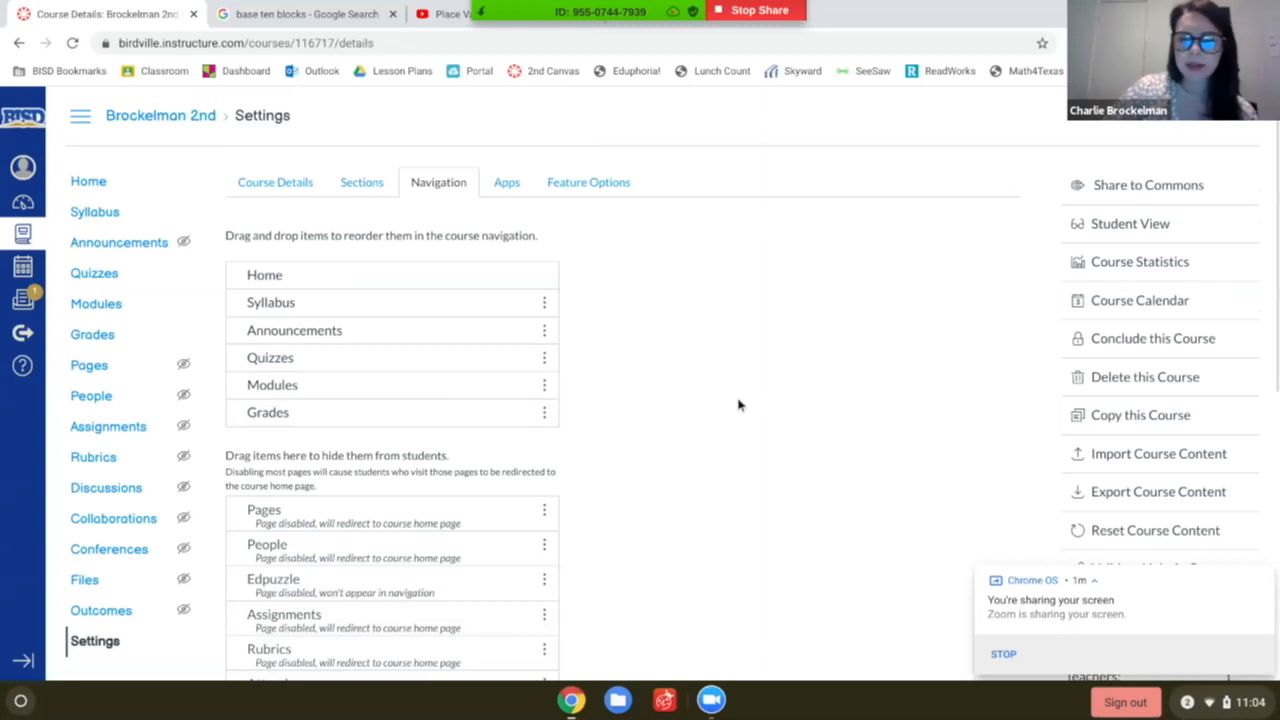
Create a new quiz from the course's Quizzes page using the Classic Quizzes engine.
{"action": "left_click", "coordinate": [90, 182]}
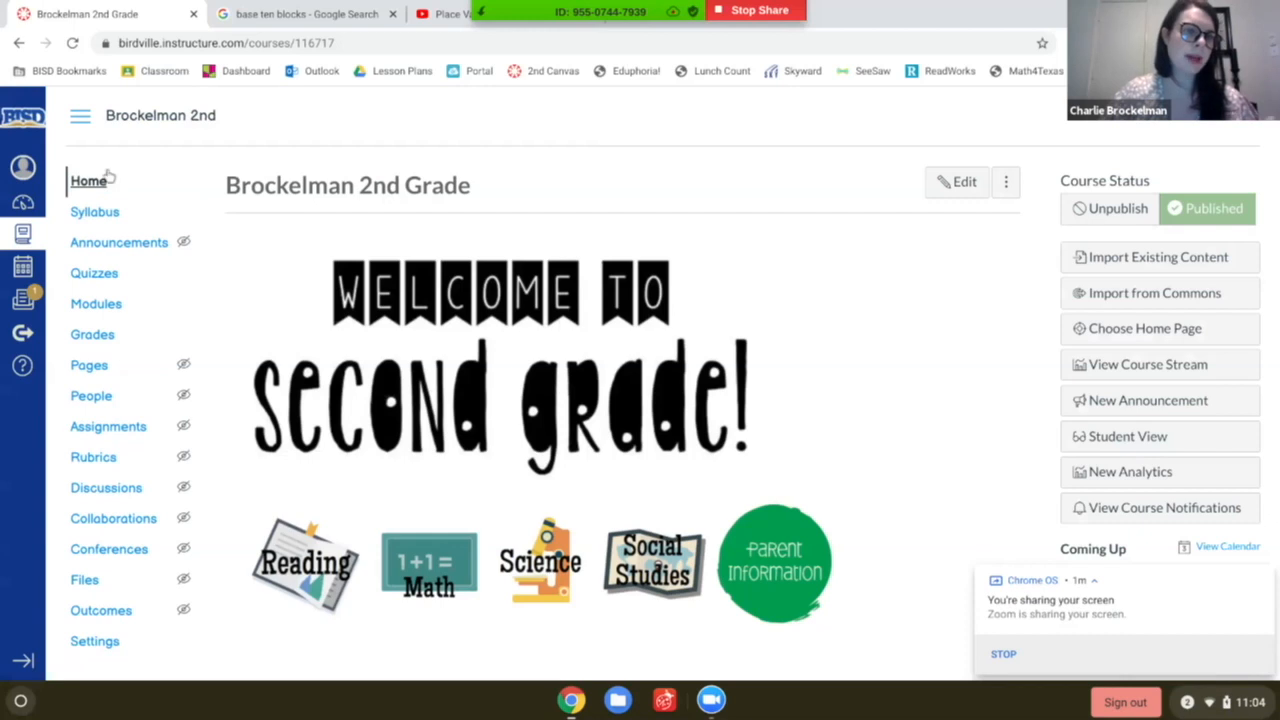
{"action": "left_click", "coordinate": [95, 274]}
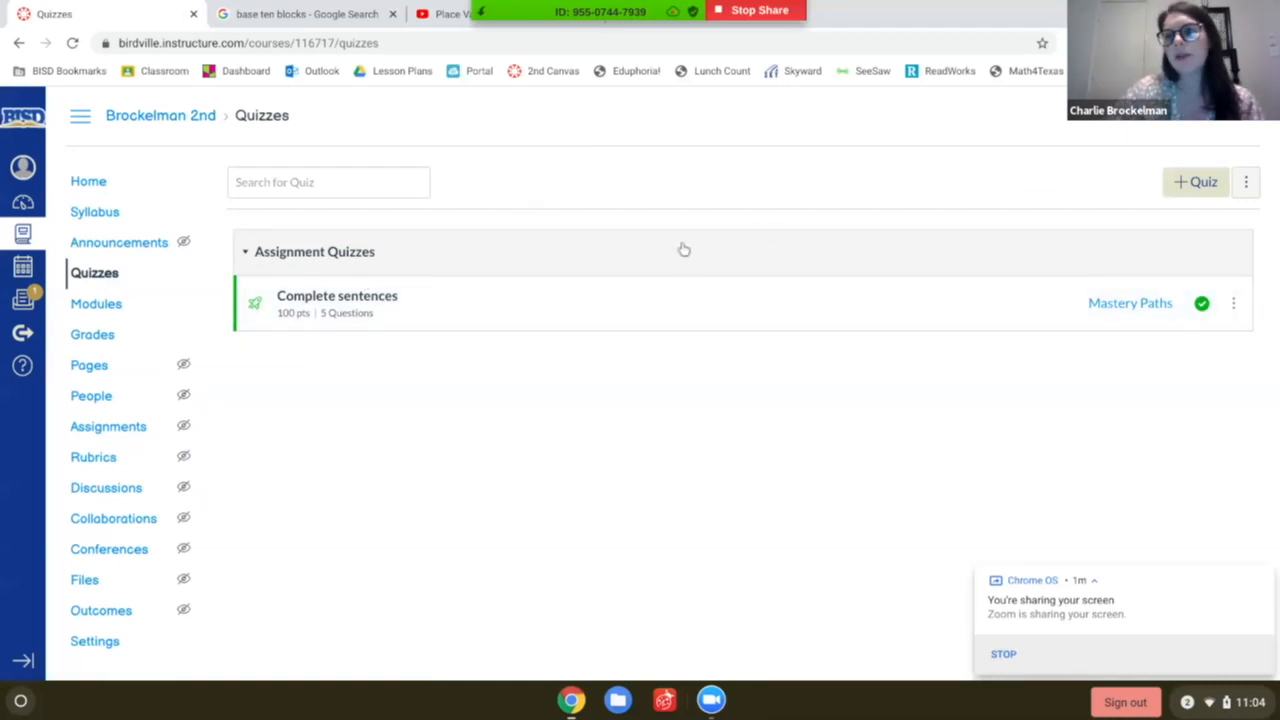
{"action": "left_click", "coordinate": [1190, 190]}
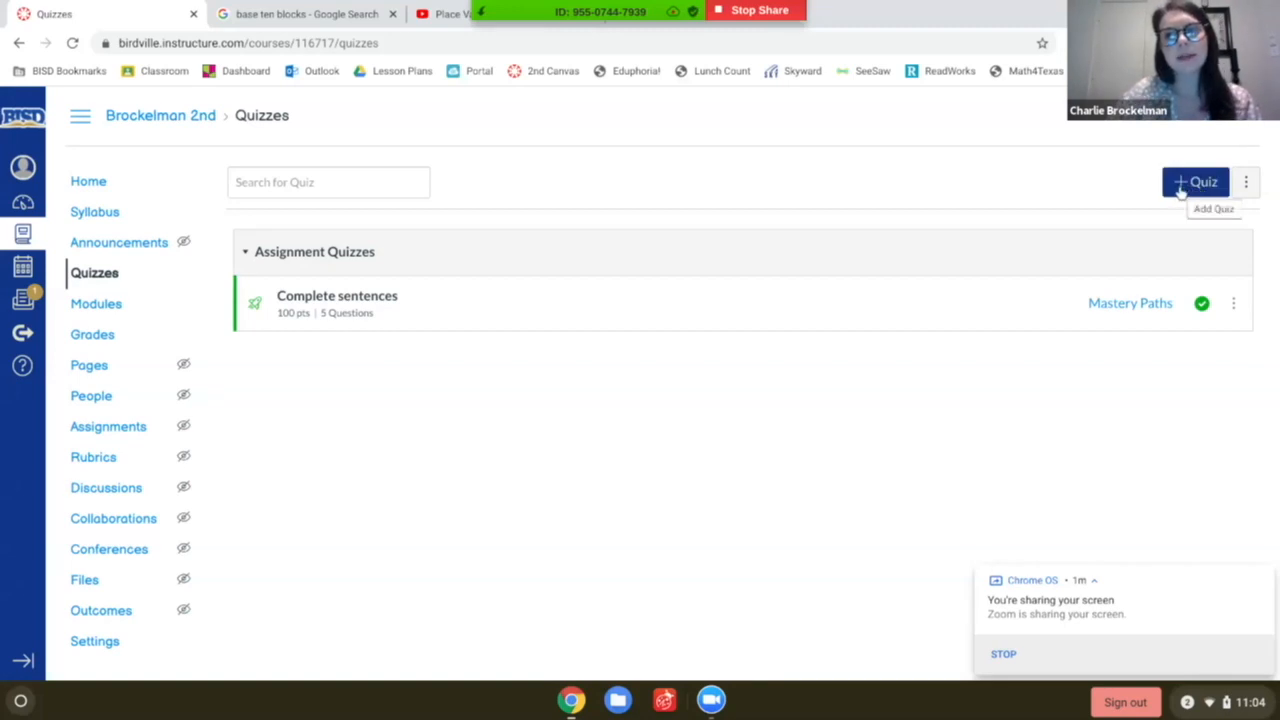
{"action": "left_click", "coordinate": [1186, 186]}
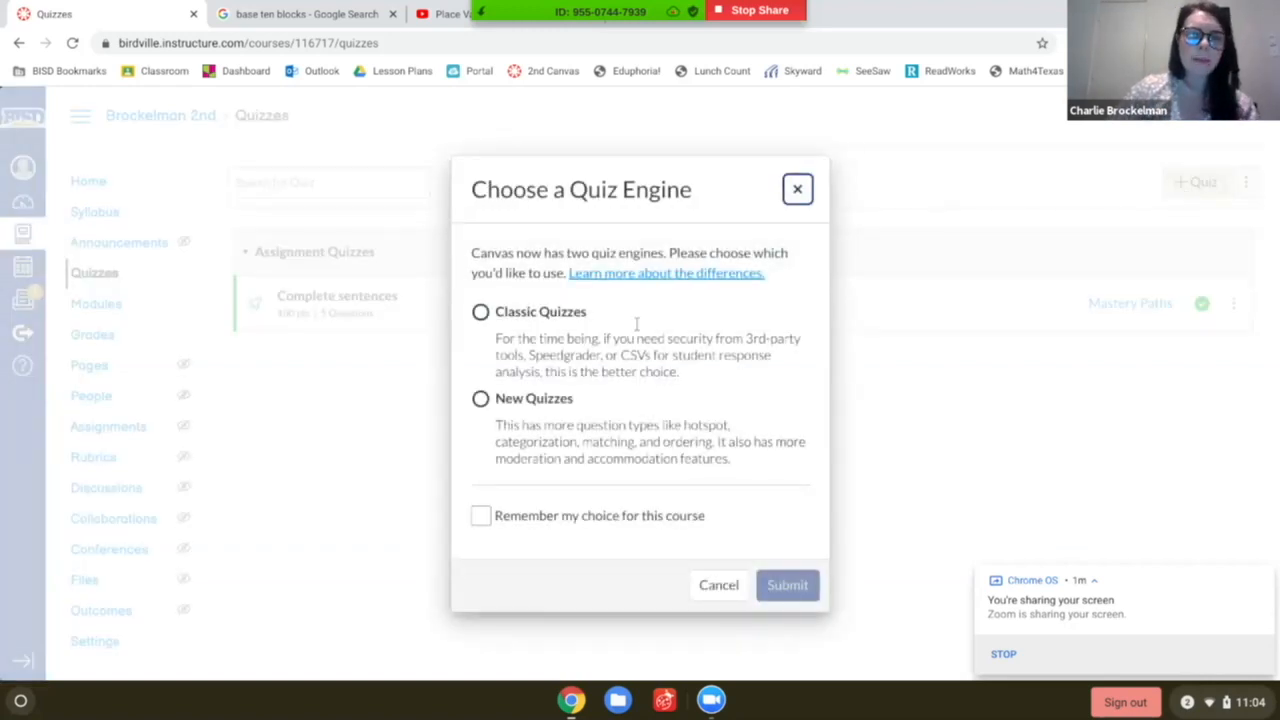
{"action": "left_click", "coordinate": [481, 313]}
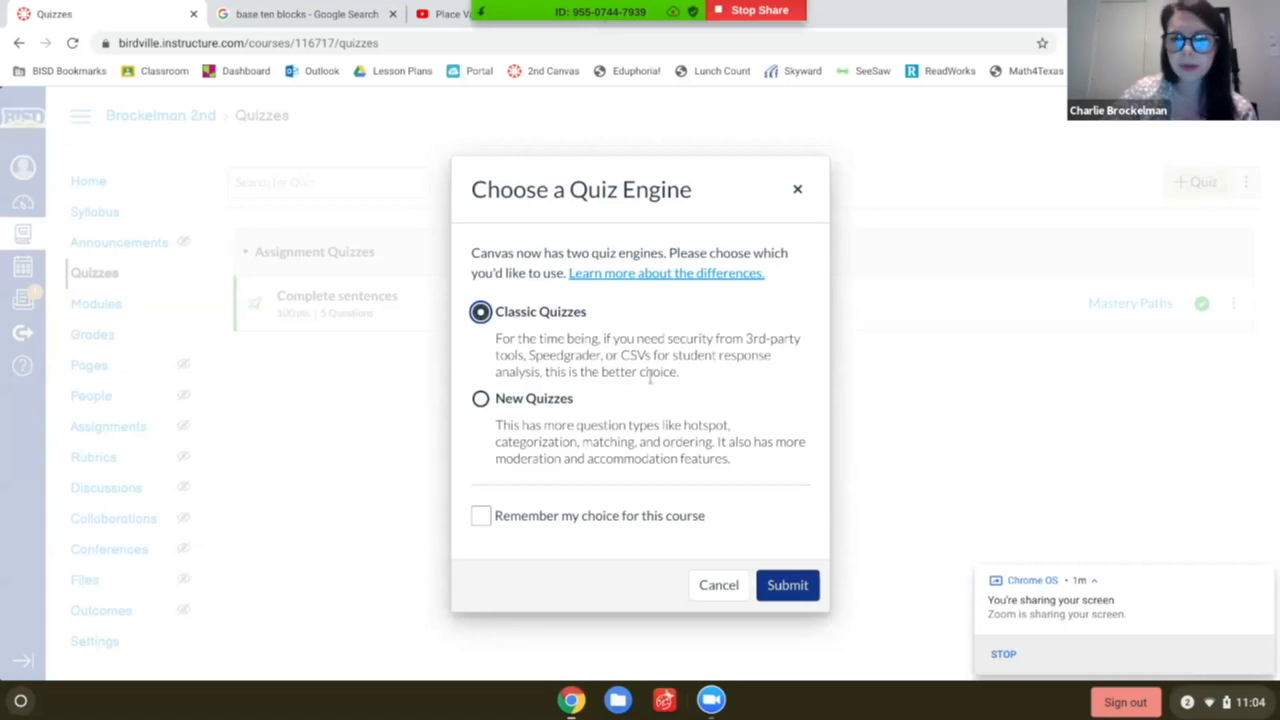
{"action": "left_click", "coordinate": [800, 586]}
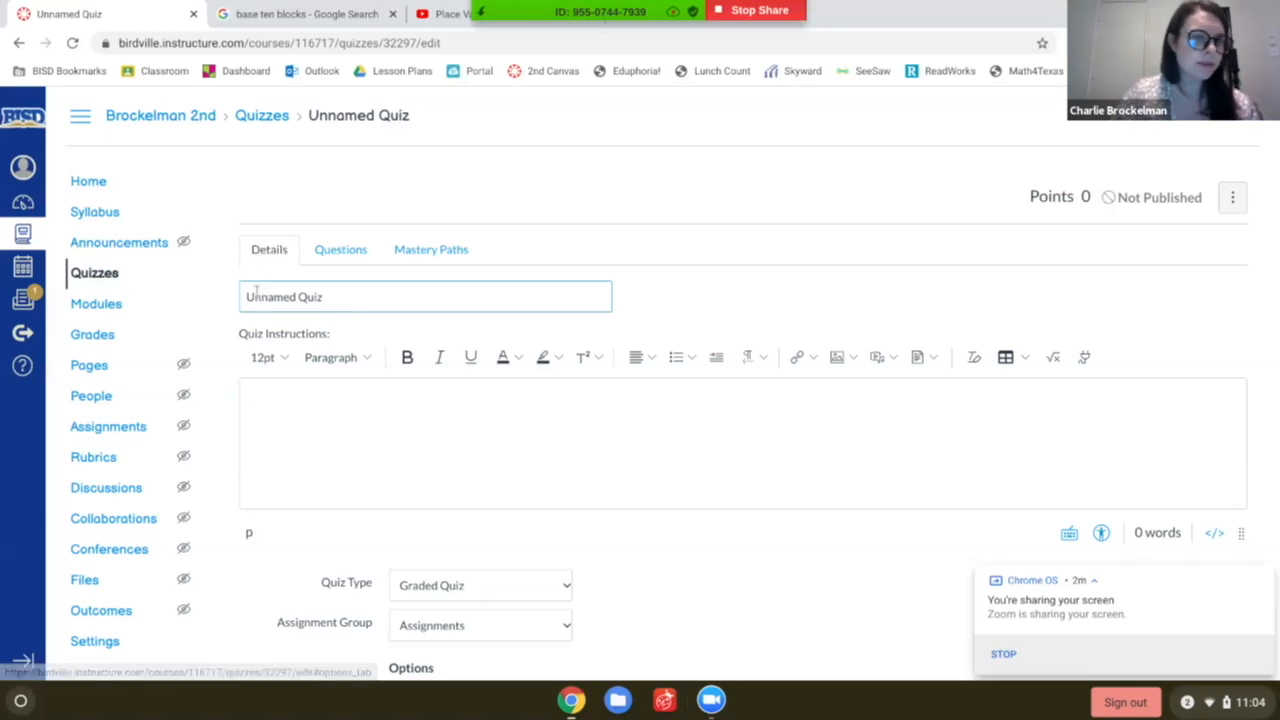
Replace the default quiz title with "Place Value".
{"action": "key", "text": "BackSpace"}
{"action": "key", "text": "BackSpace"}
{"action": "key", "text": "BackSpace"}
{"action": "key", "text": "BackSpace"}
{"action": "key", "text": "BackSpace"}
{"action": "key", "text": "BackSpace"}
{"action": "key", "text": "BackSpace"}
{"action": "key", "text": "BackSpace"}
{"action": "key", "text": "BackSpace"}
{"action": "key", "text": "BackSpace"}
{"action": "key", "text": "BackSpace"}
{"action": "key", "text": "BackSpace"}
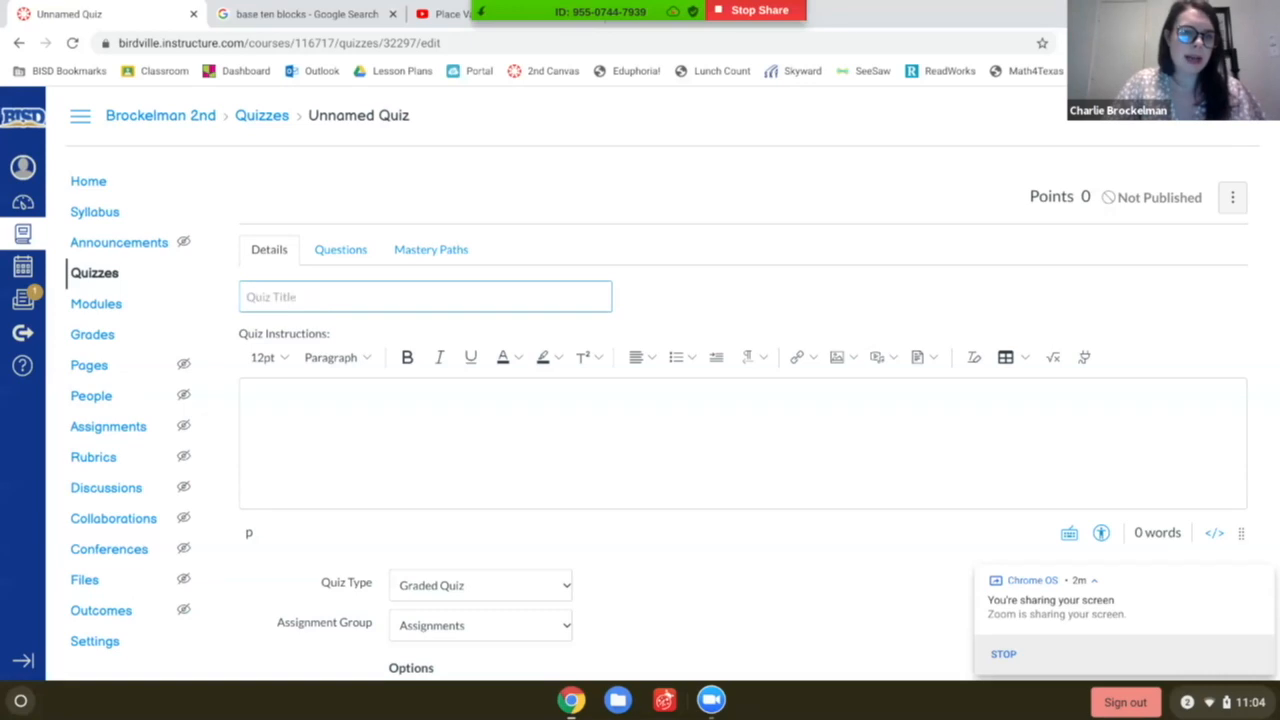
{"action": "type", "text": "Place"}
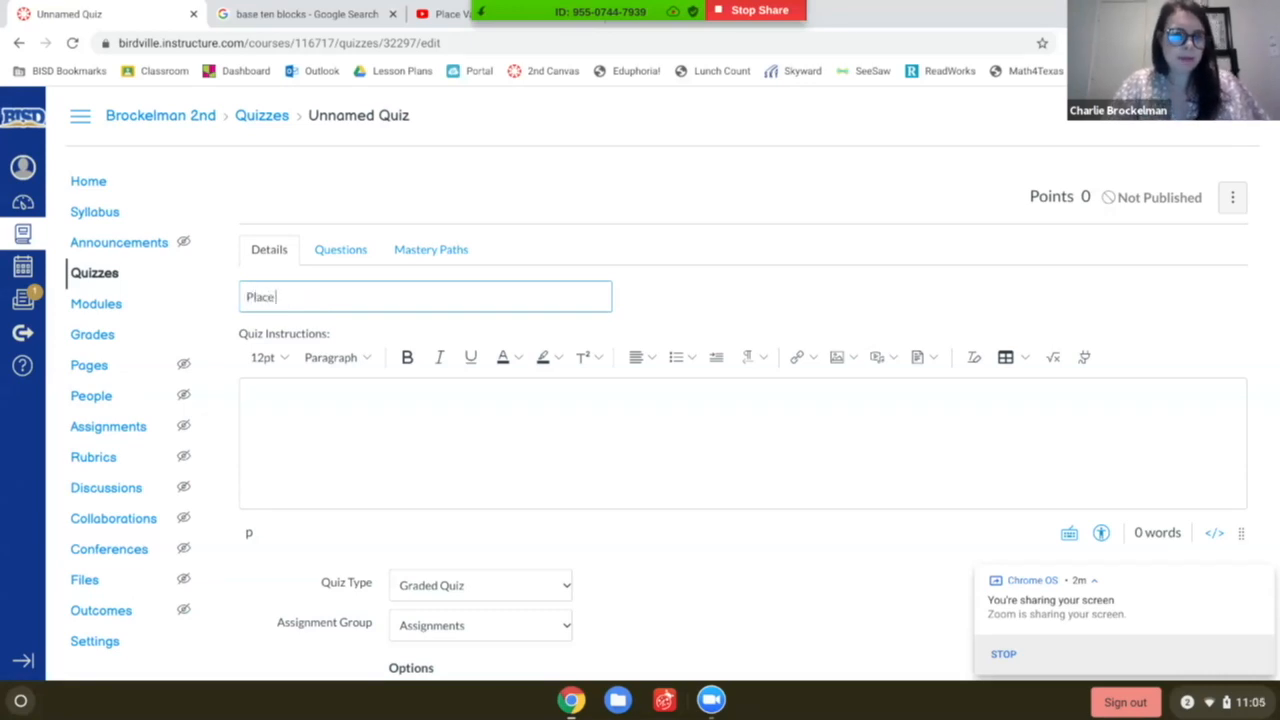
{"action": "type", "text": " Value"}
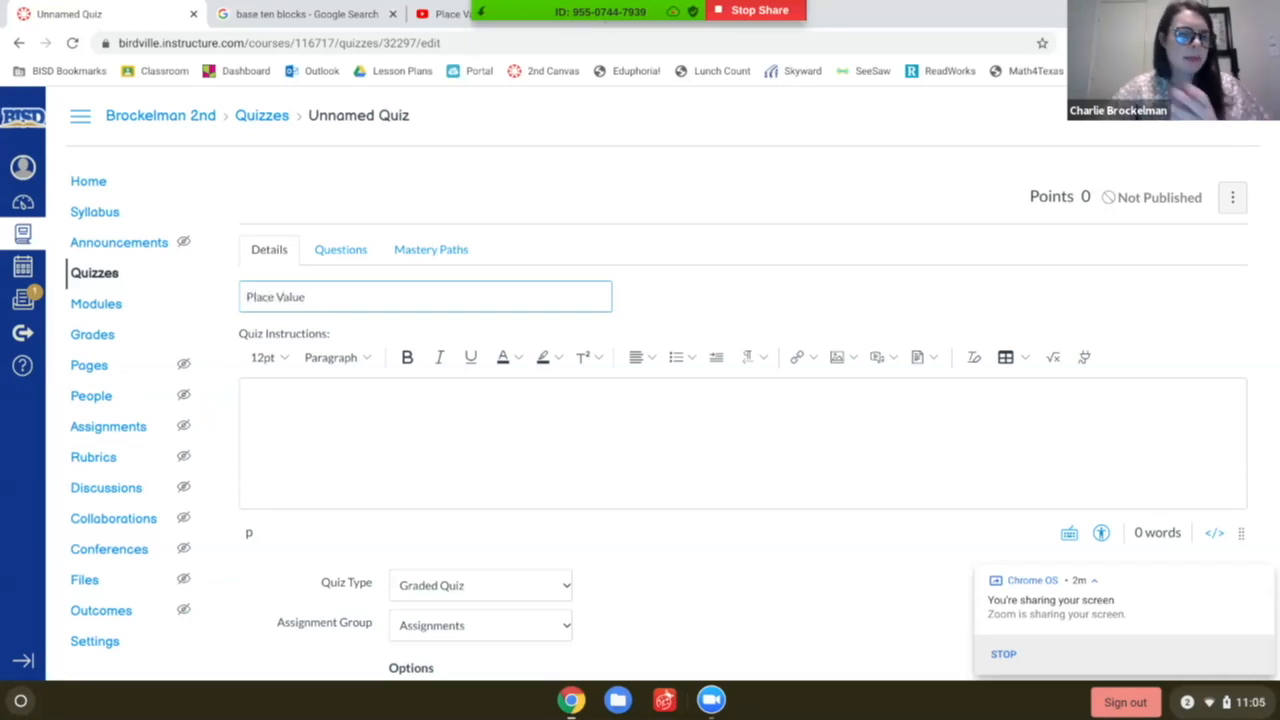
Write the quiz instructions on three lines: "1. Read all the questions.", "2. Answer the questions." and "3. Submit your answers.".
{"action": "left_click", "coordinate": [317, 409]}
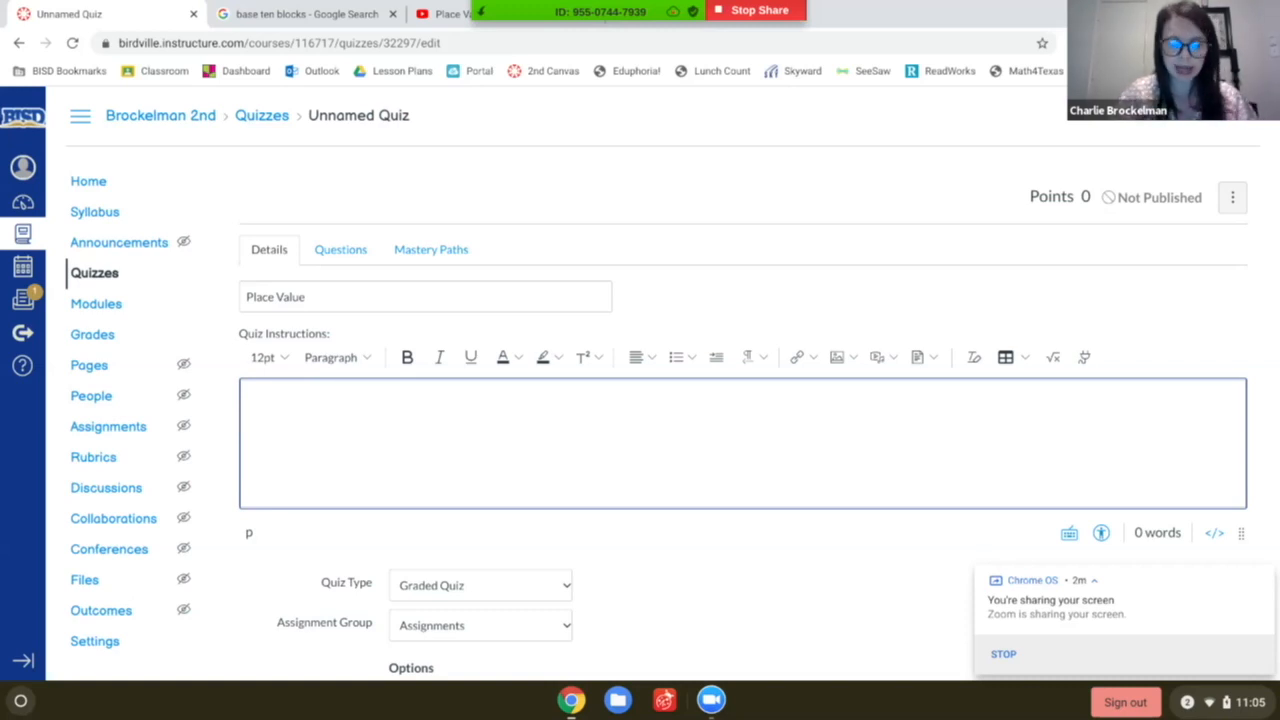
{"action": "type", "text": "1."}
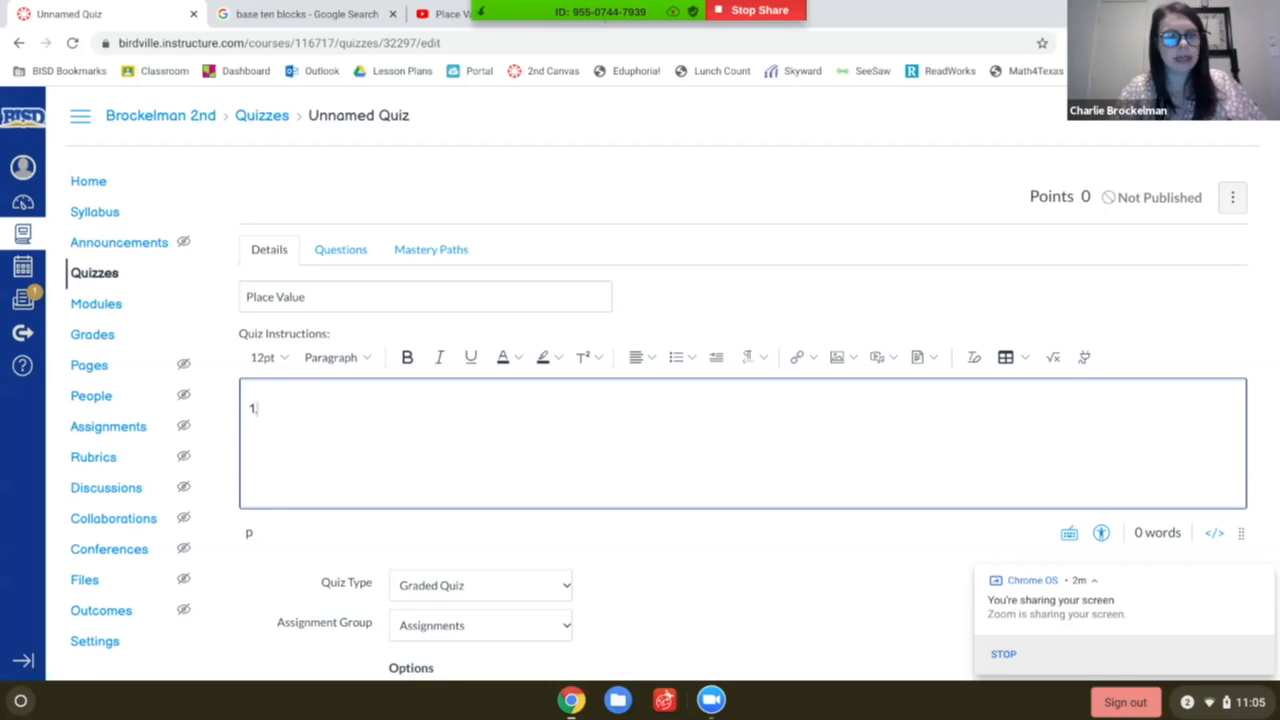
{"action": "type", "text": " Read a"}
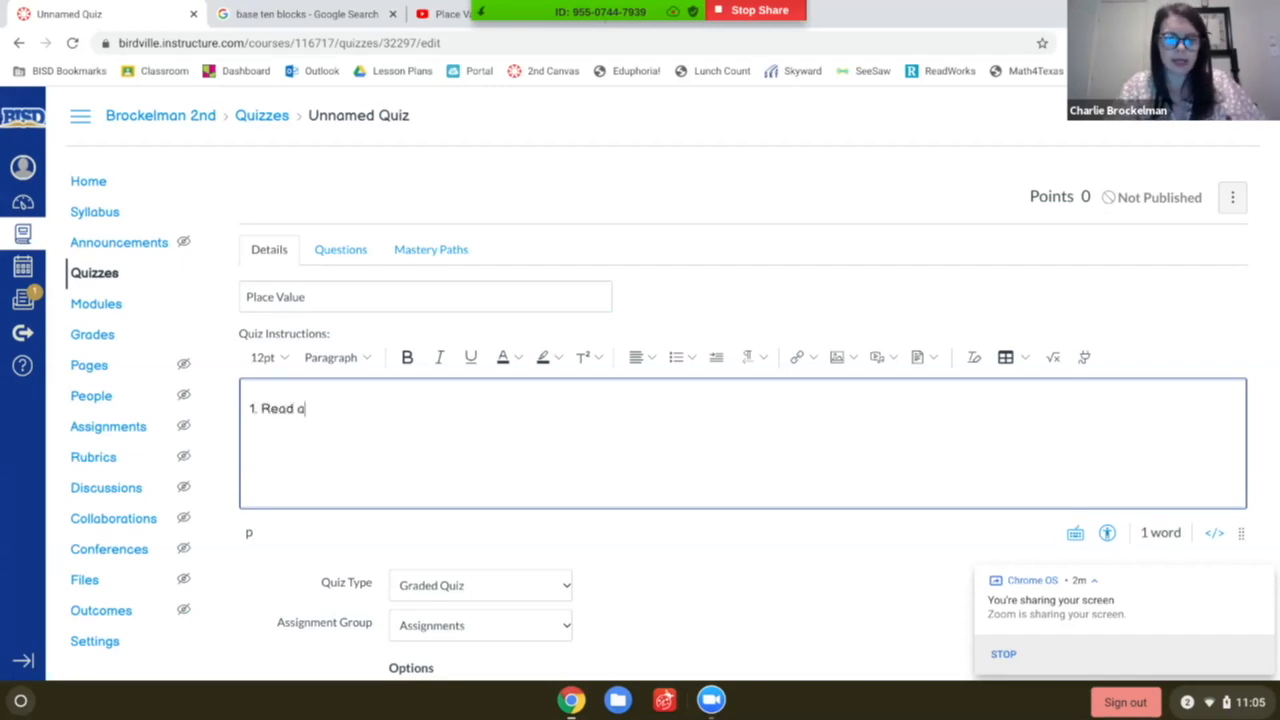
{"action": "type", "text": "ll th"}
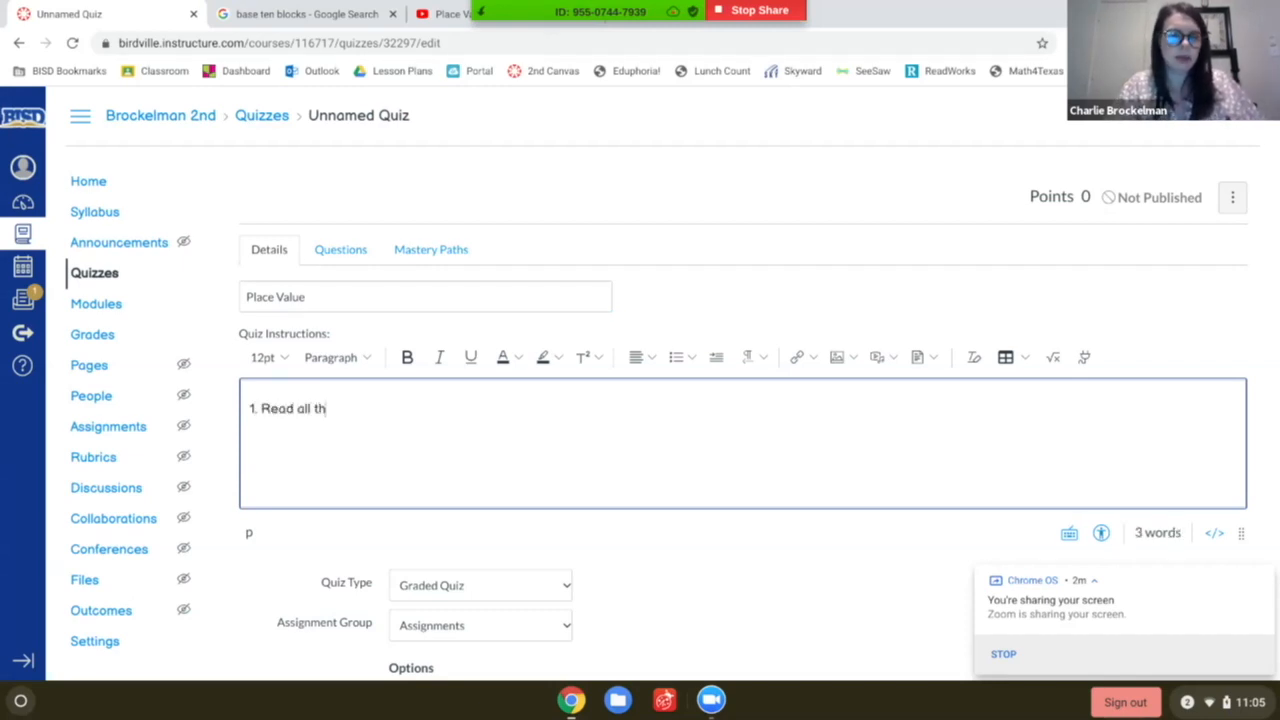
{"action": "type", "text": "e questions."}
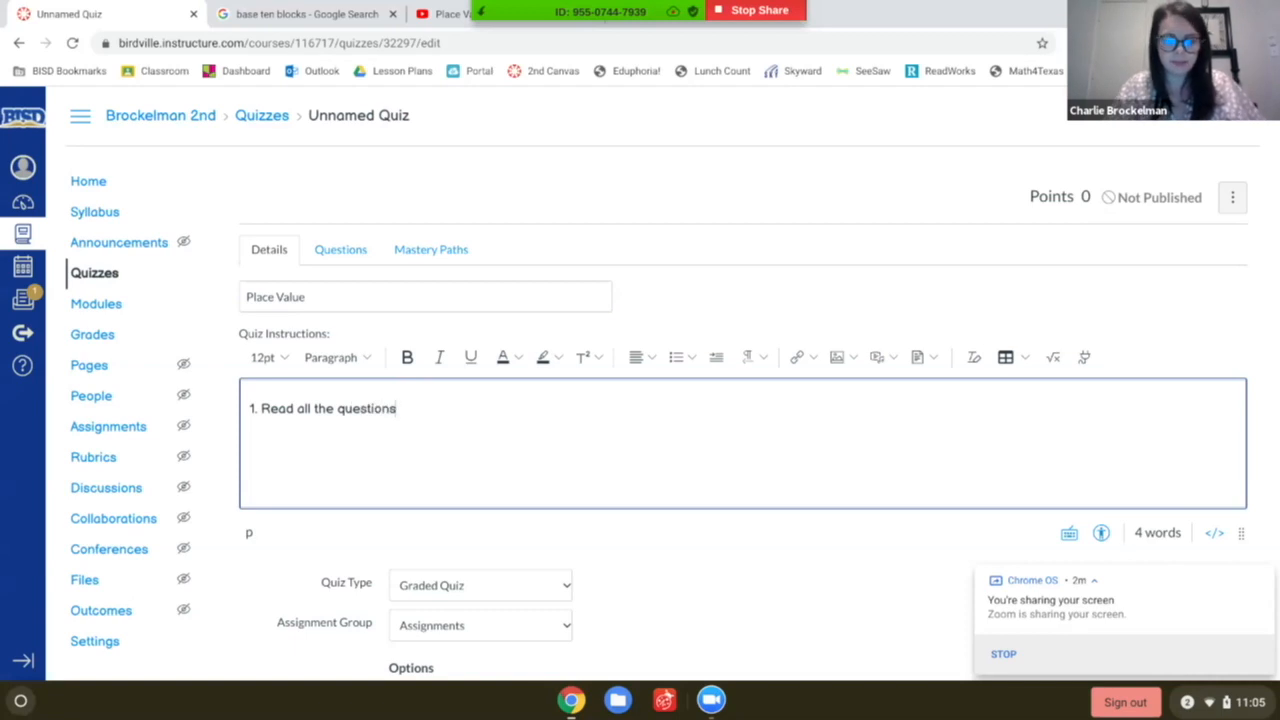
{"action": "key", "text": "Return"}
{"action": "type", "text": "2. "}
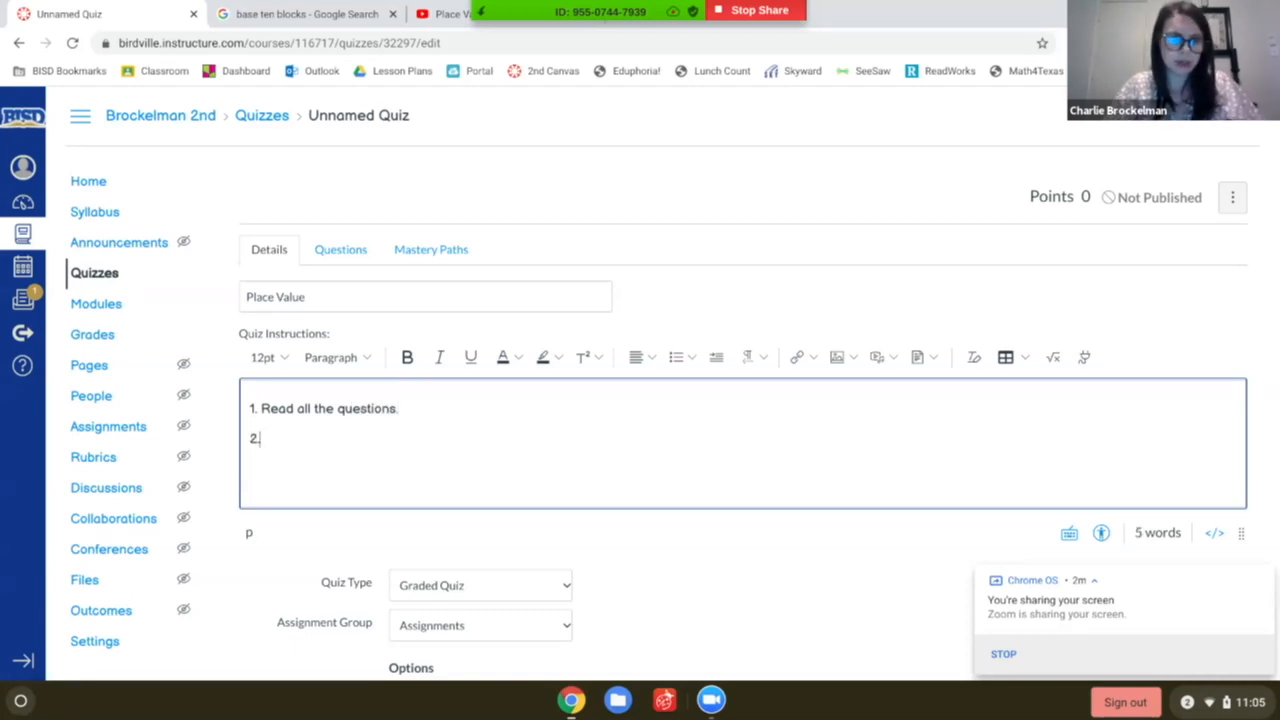
{"action": "type", "text": "Answer"}
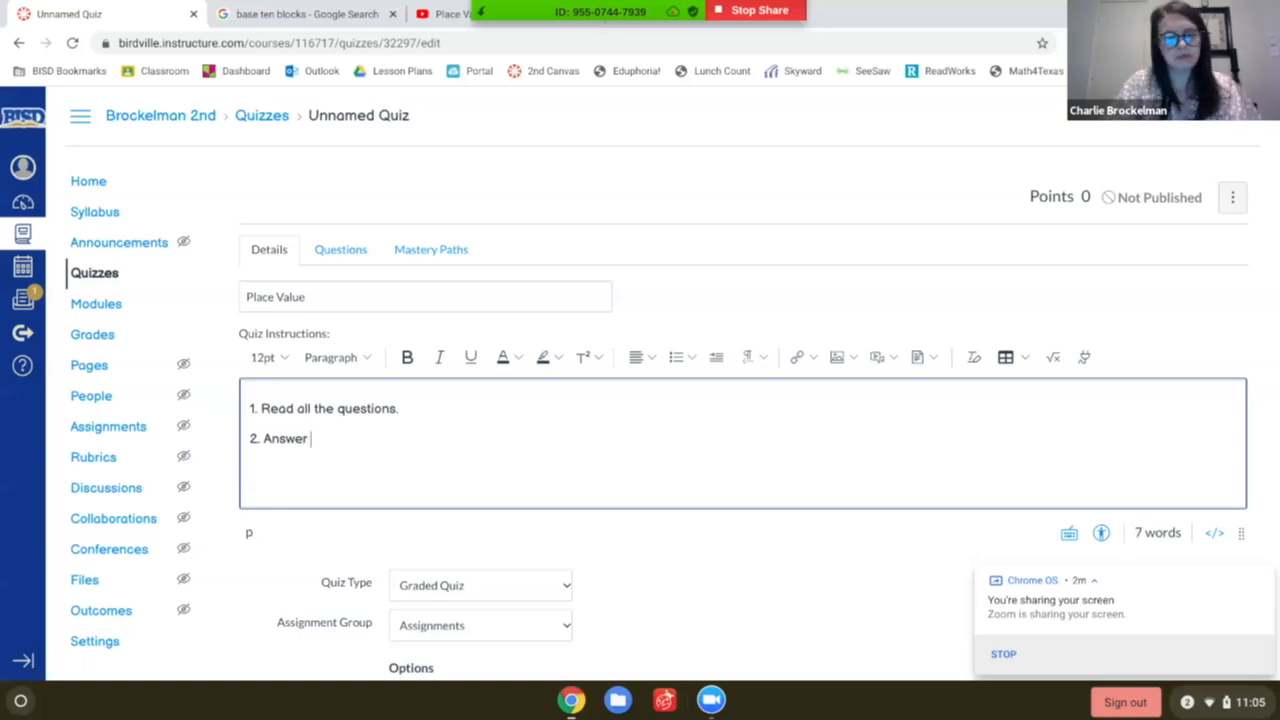
{"action": "type", "text": " the que"}
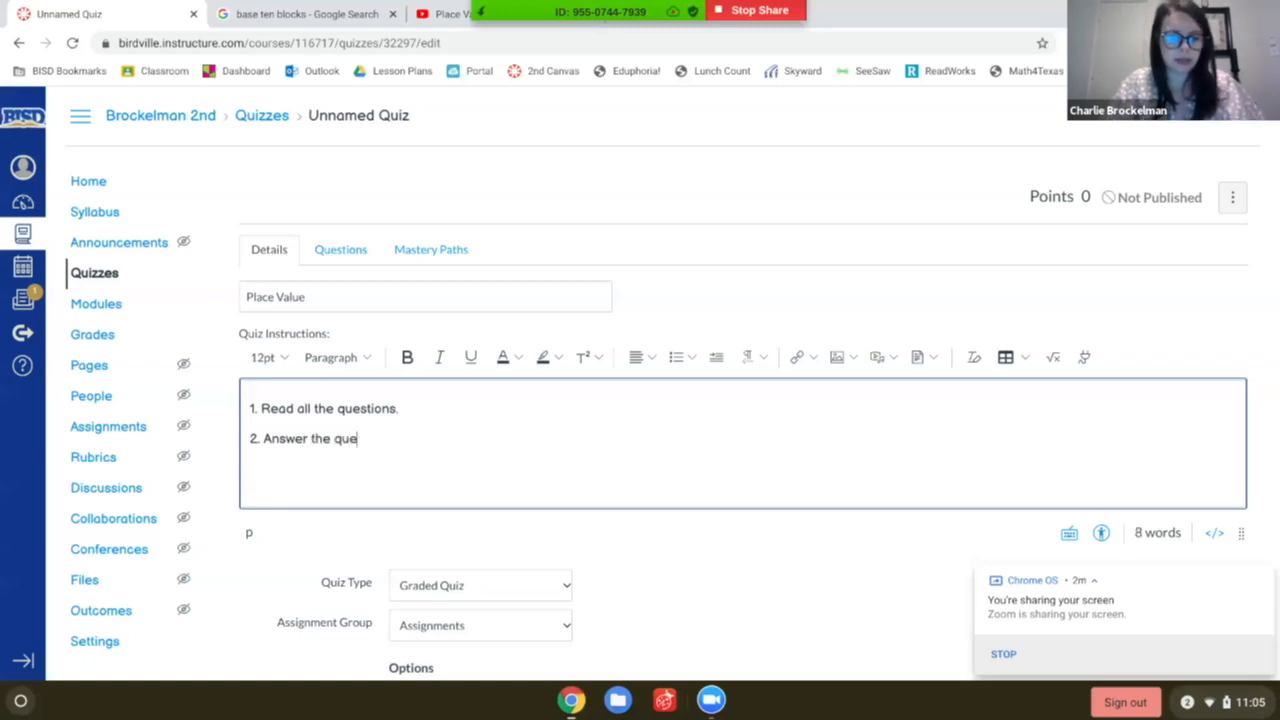
{"action": "type", "text": "stions. "}
{"action": "type", "text": "3. "}
{"action": "type", "text": "Sub"}
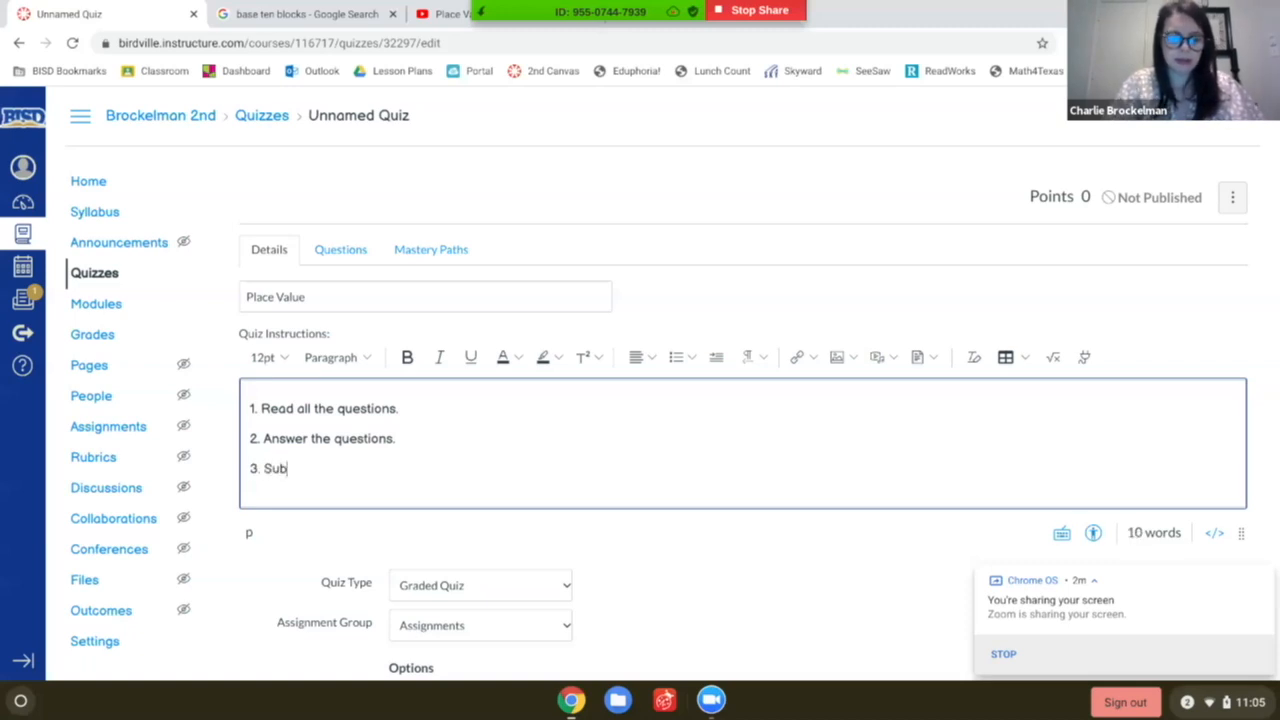
{"action": "type", "text": "mit your "}
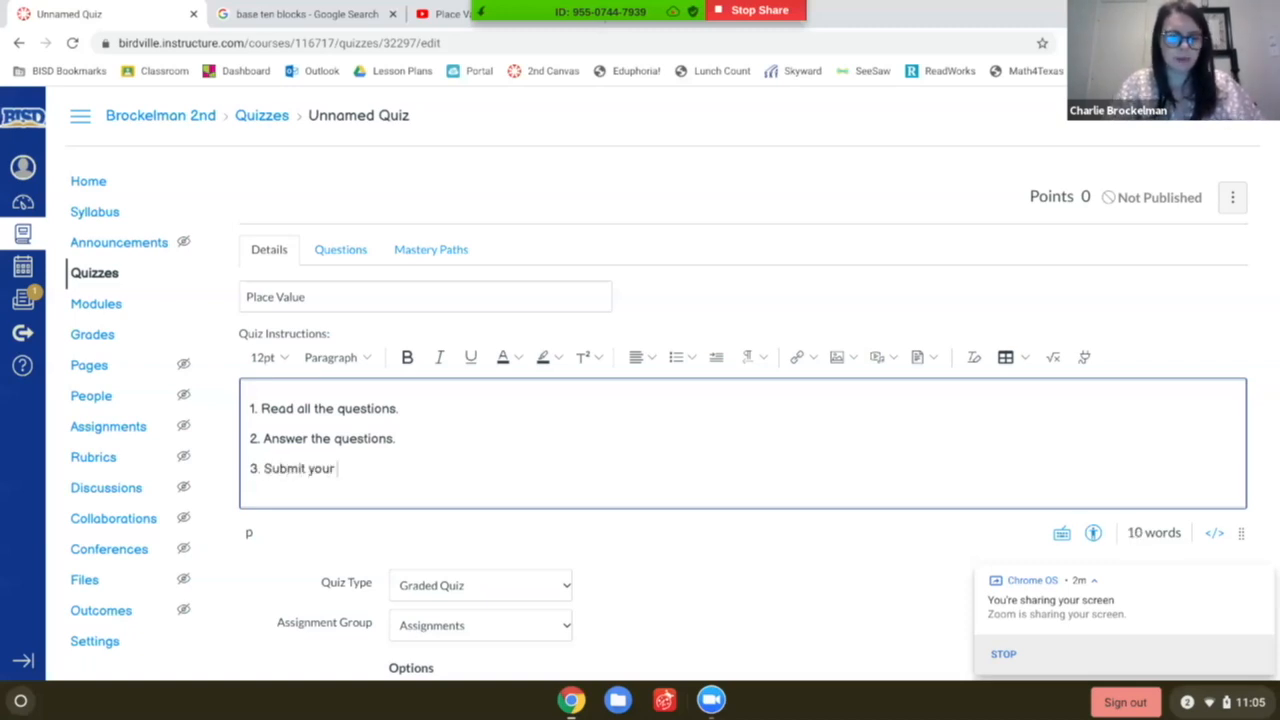
{"action": "type", "text": "answers."}
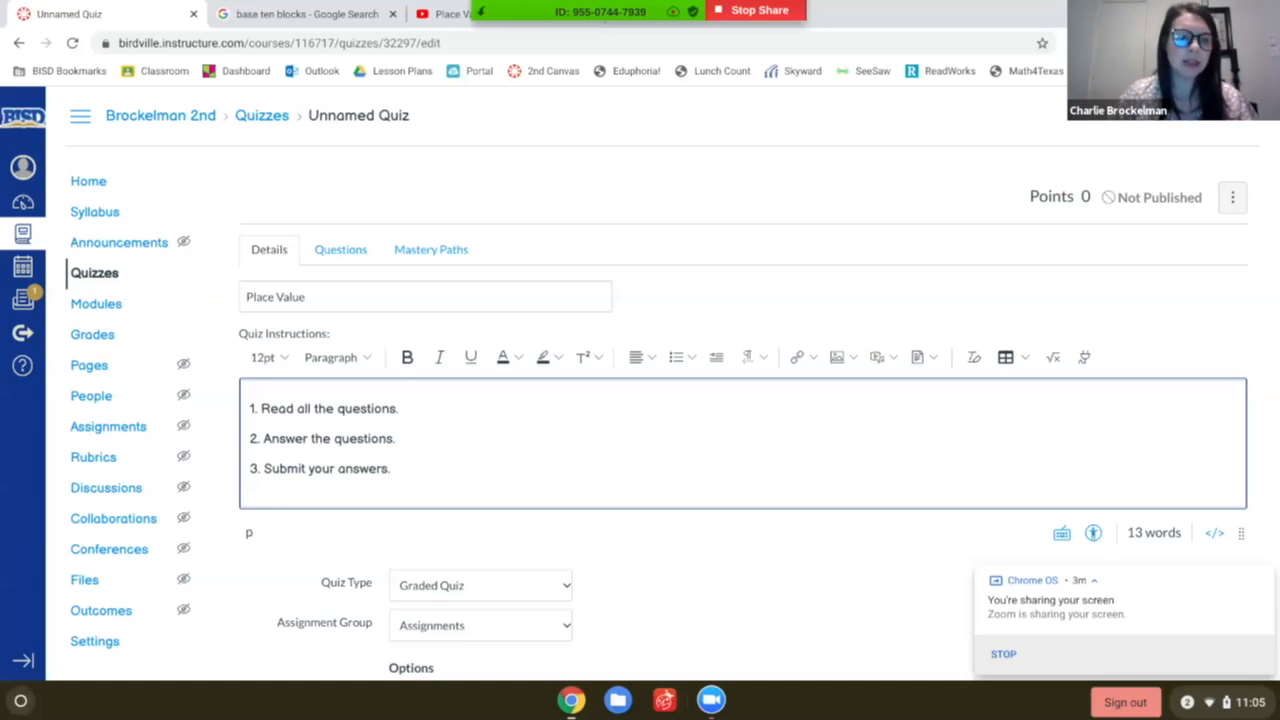
Delete all three numbered lines from the quiz instructions.
{"action": "left_click", "coordinate": [251, 410]}
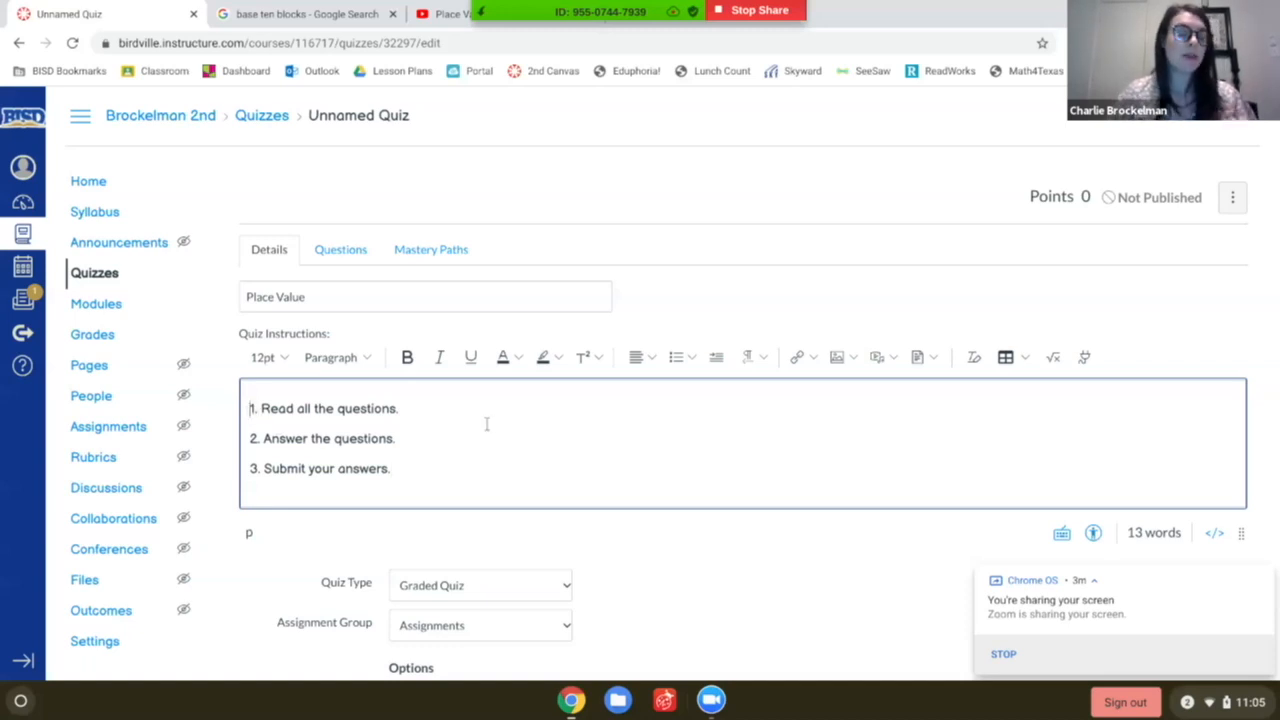
{"action": "left_click_drag", "start_coordinate": [405, 468], "coordinate": [241, 410]}
{"action": "key", "text": "BackSpace"}
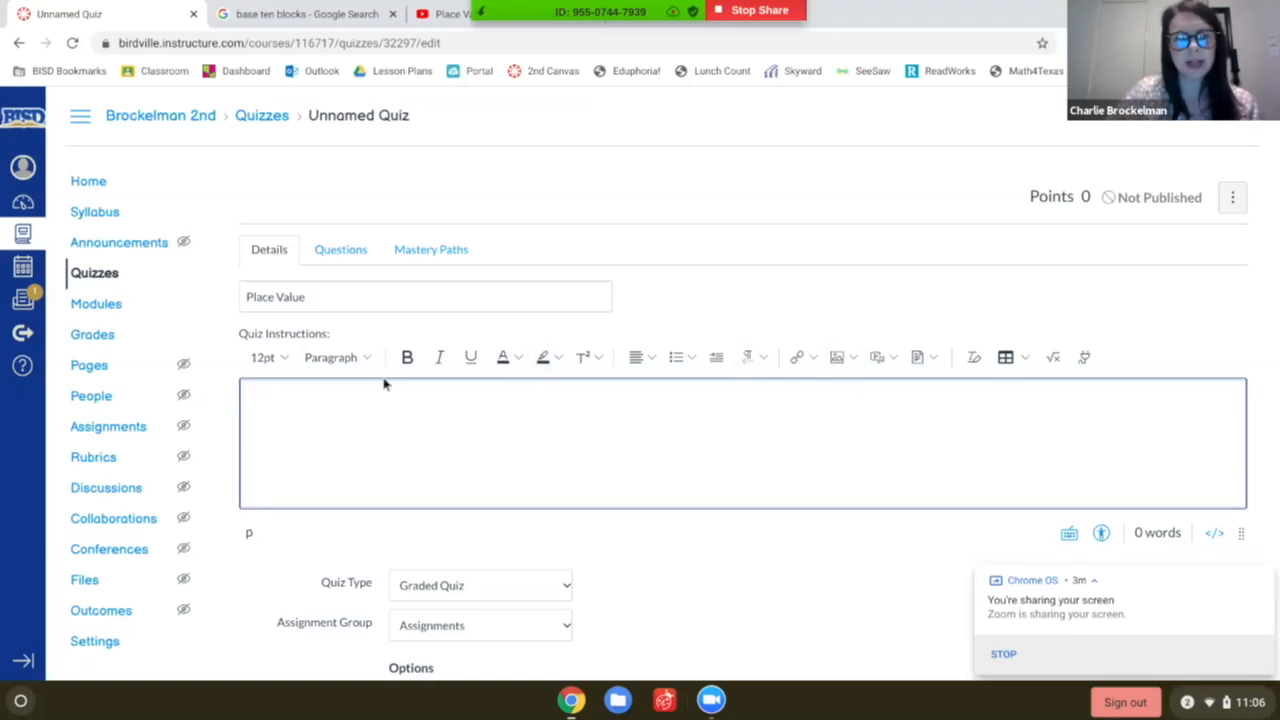
Upload the image "read first.png" from the Downloads folder and insert it into the quiz instructions.
{"action": "left_click", "coordinate": [852, 358]}
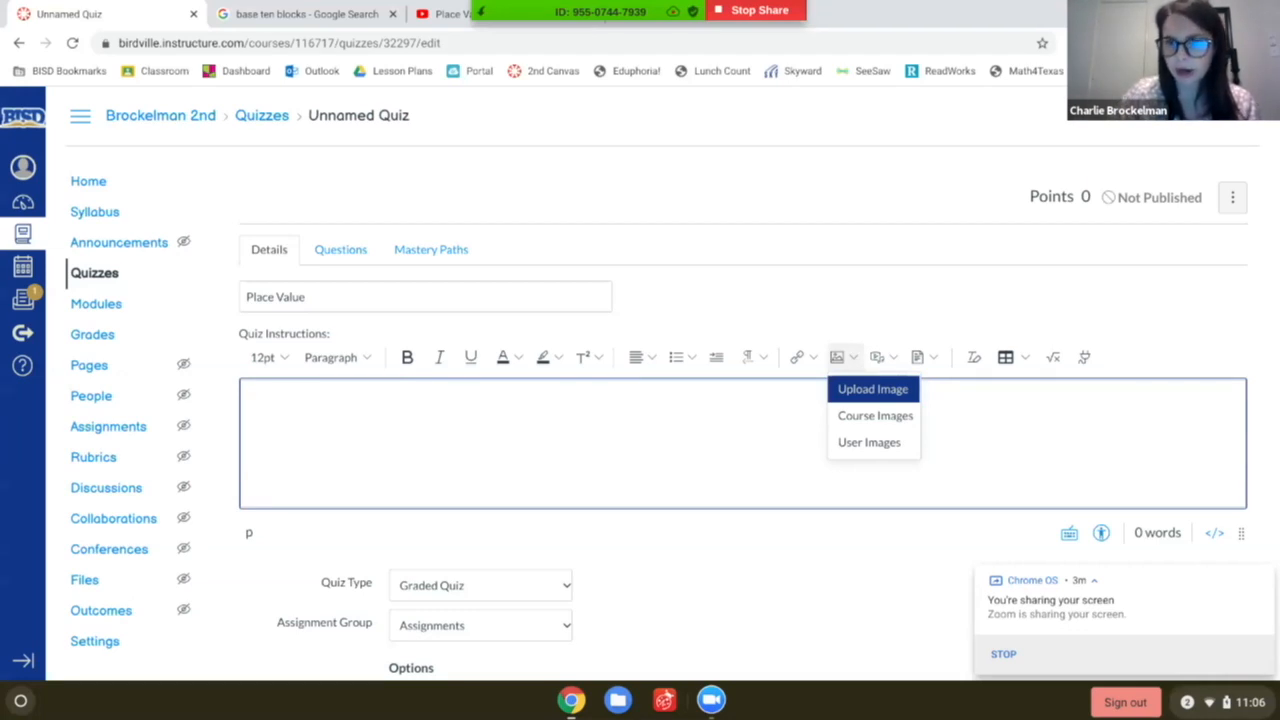
{"action": "left_click", "coordinate": [868, 395]}
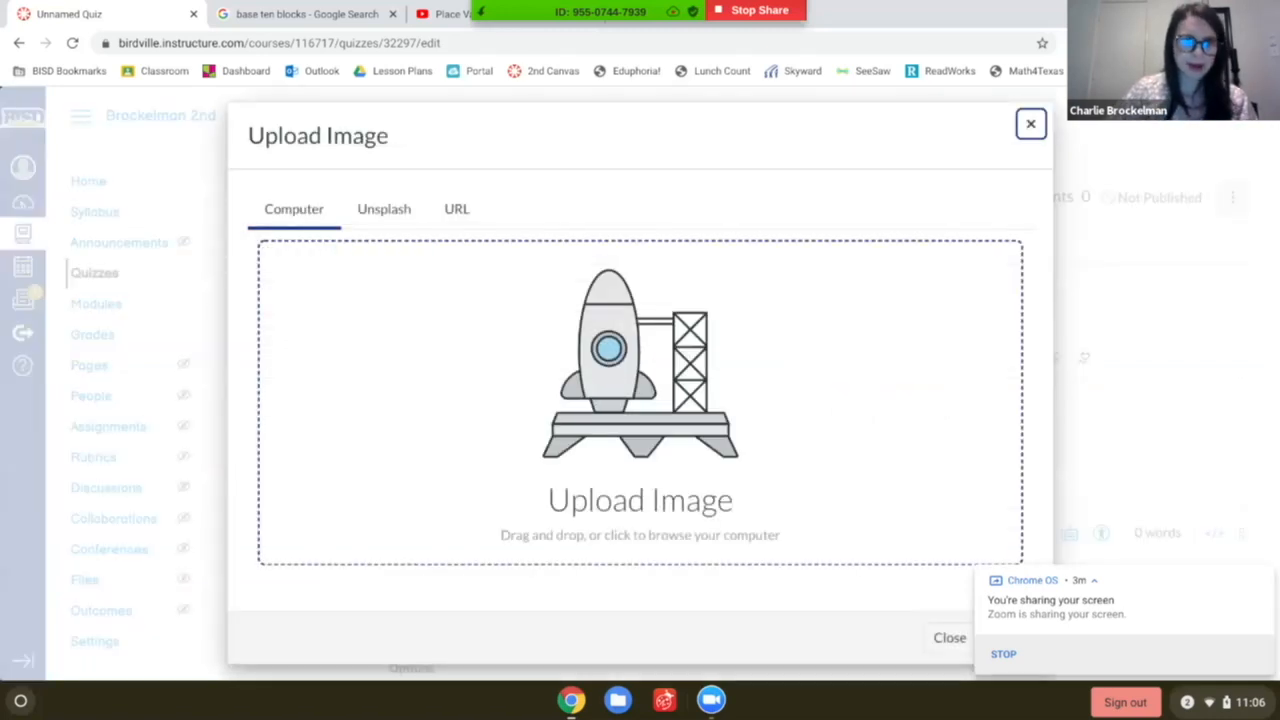
{"action": "left_click", "coordinate": [604, 422]}
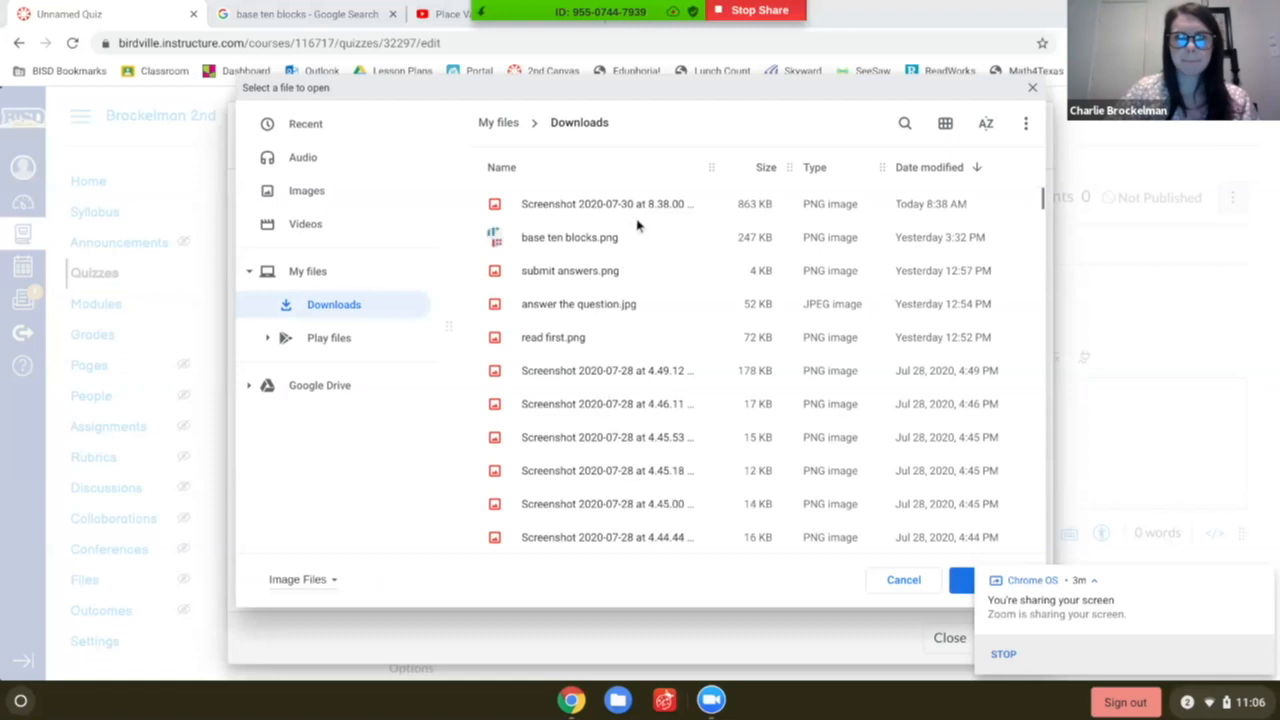
{"action": "left_click", "coordinate": [547, 341]}
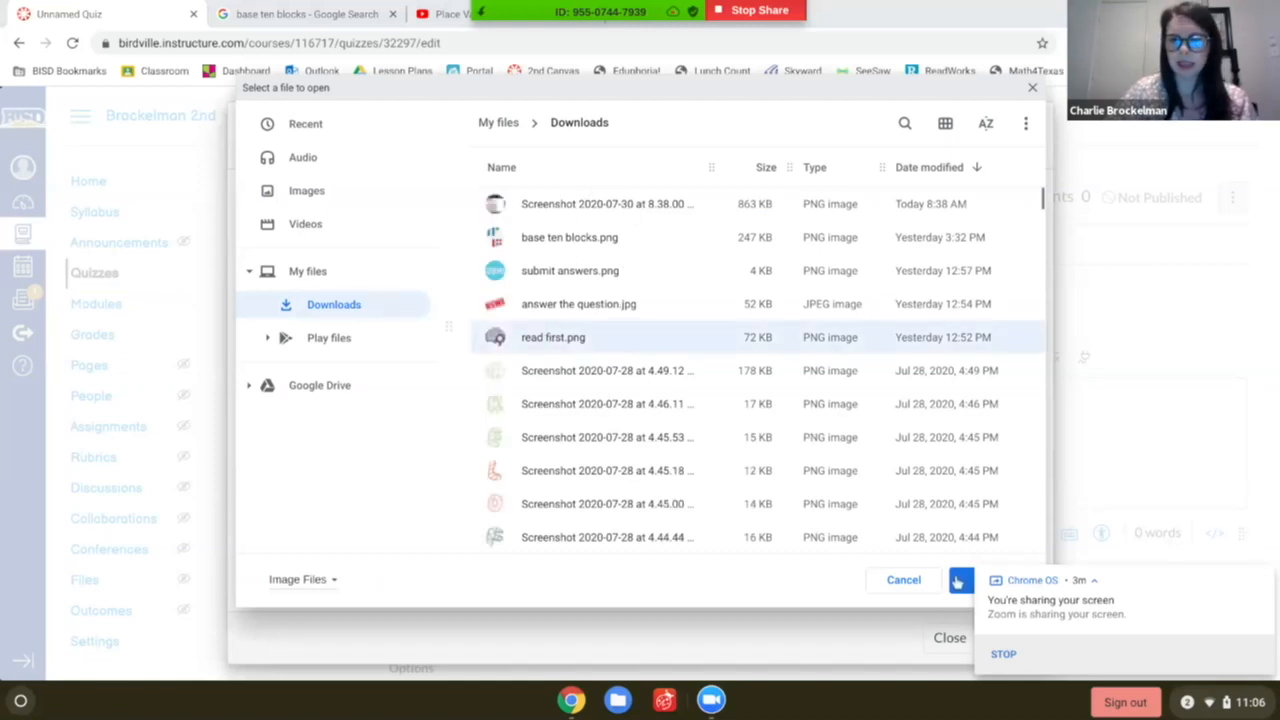
{"action": "left_click", "coordinate": [960, 583]}
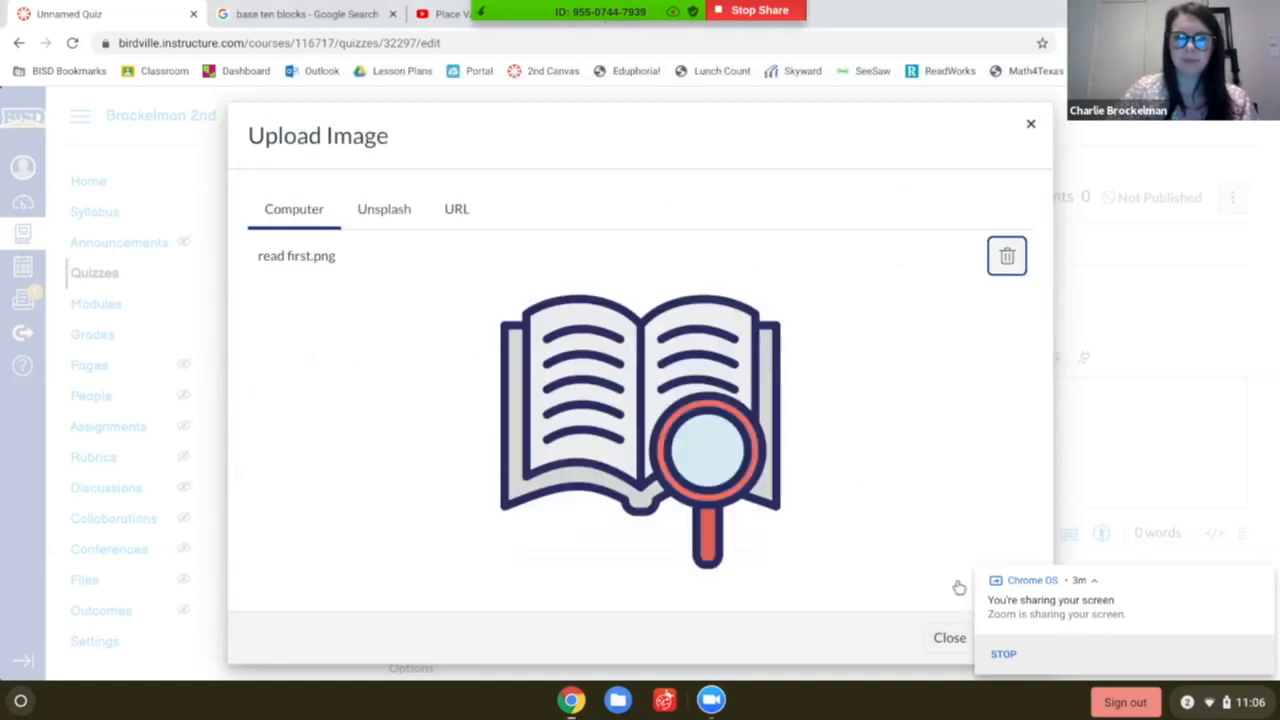
{"action": "left_click", "coordinate": [1262, 581]}
{"action": "left_click", "coordinate": [1030, 639]}
{"action": "scroll", "coordinate": [817, 434], "scroll_direction": "down", "scroll_amount": 3}
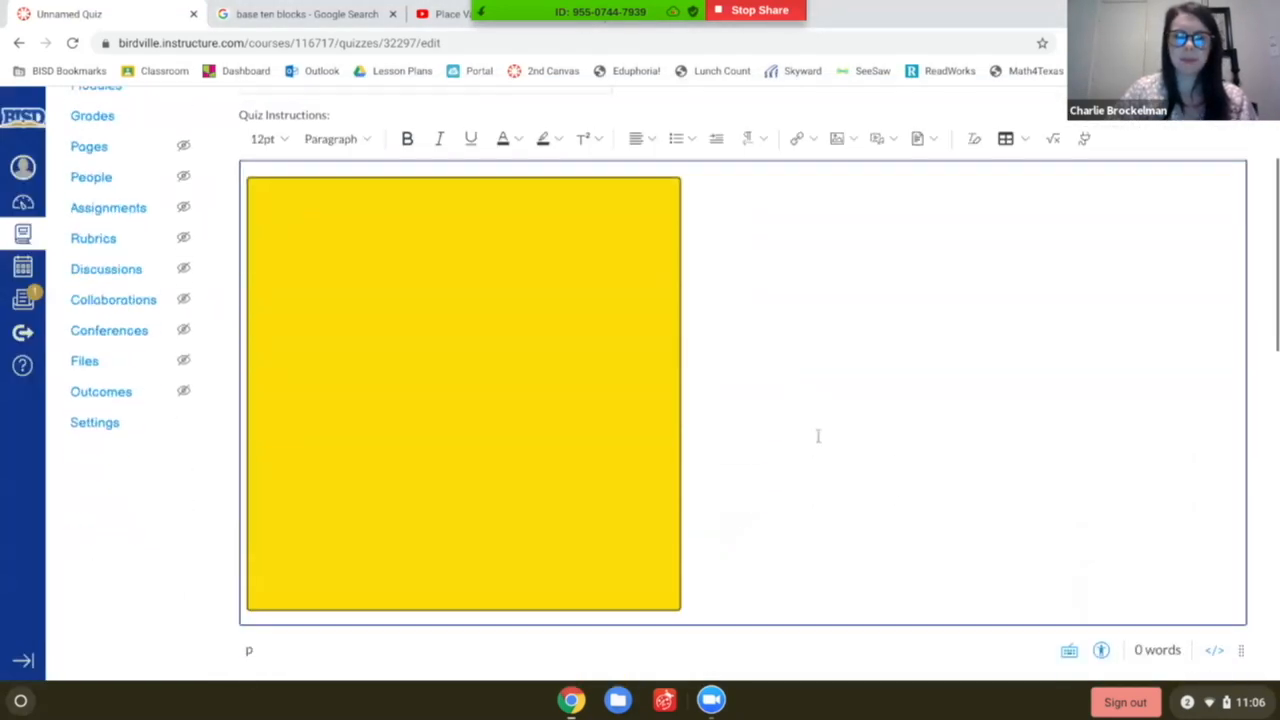
{"action": "key", "text": "ctrl+a"}
{"action": "key", "text": "BackSpace"}
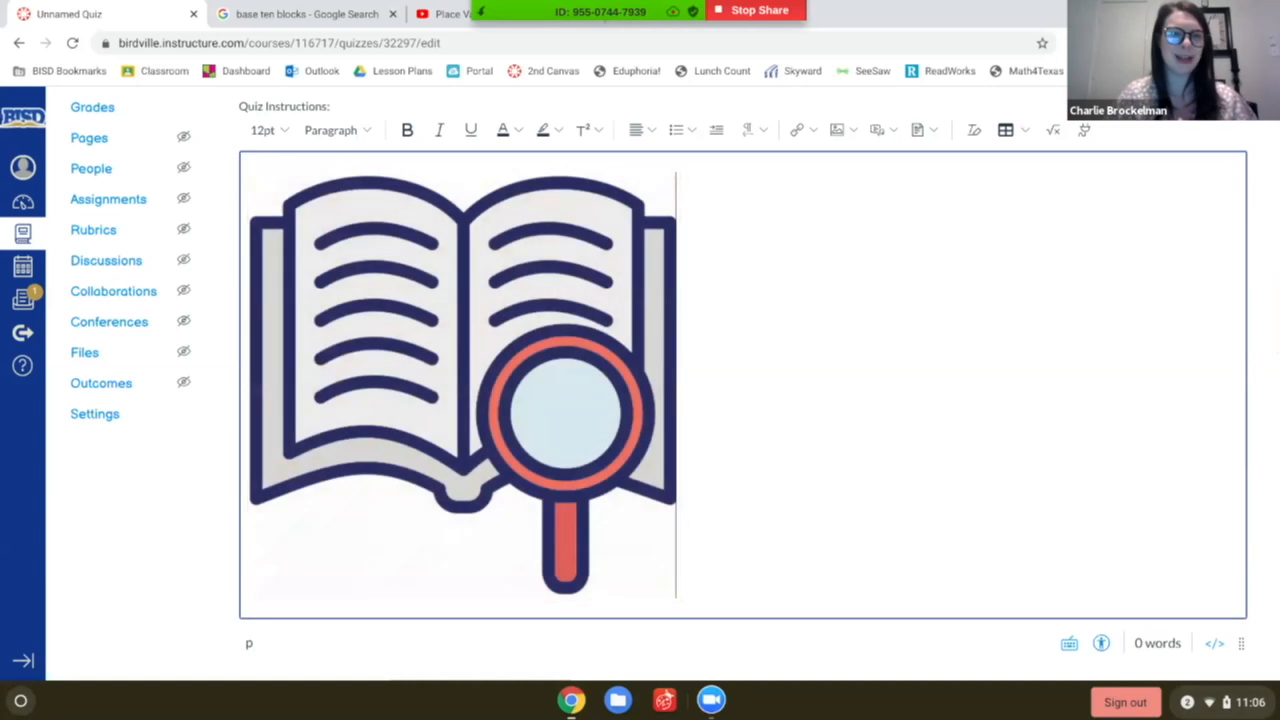
Shrink the inserted book-and-magnifier image in the quiz instructions to a small icon, keeping its proportions.
{"action": "left_click", "coordinate": [558, 386]}
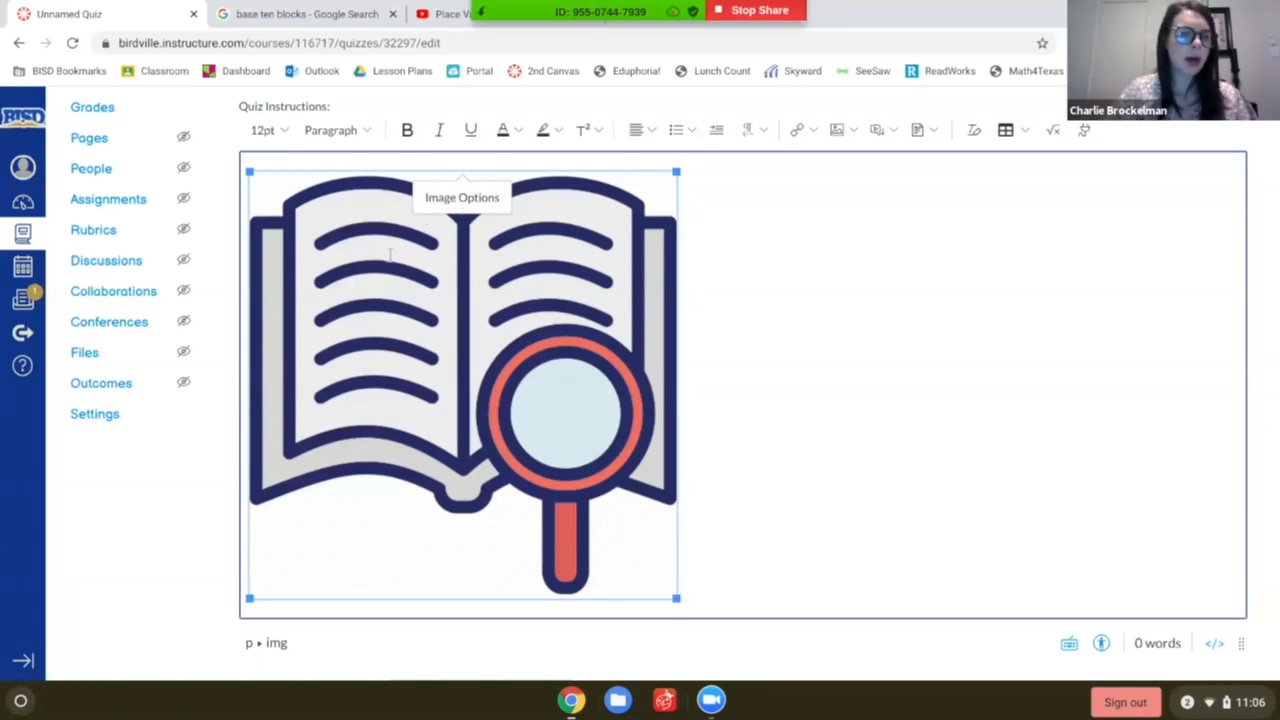
{"action": "left_click_drag", "start_coordinate": [676, 599], "coordinate": [367, 341]}
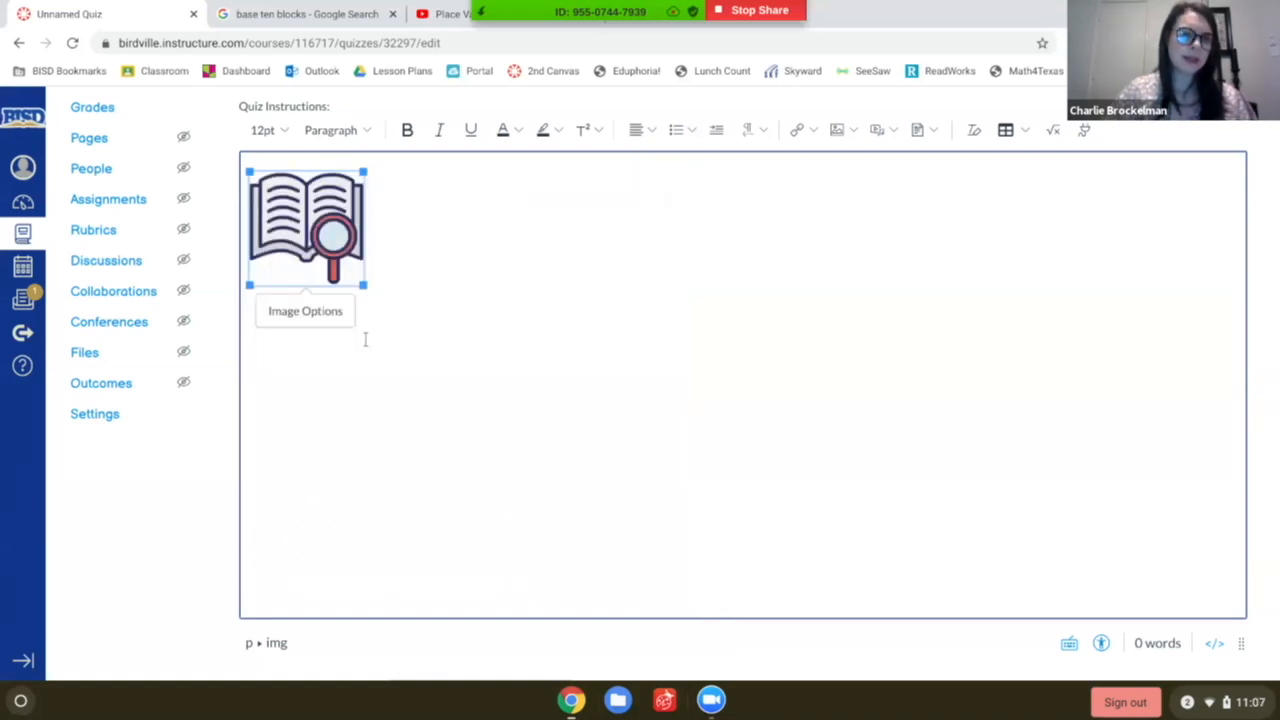
{"action": "left_click", "coordinate": [392, 275]}
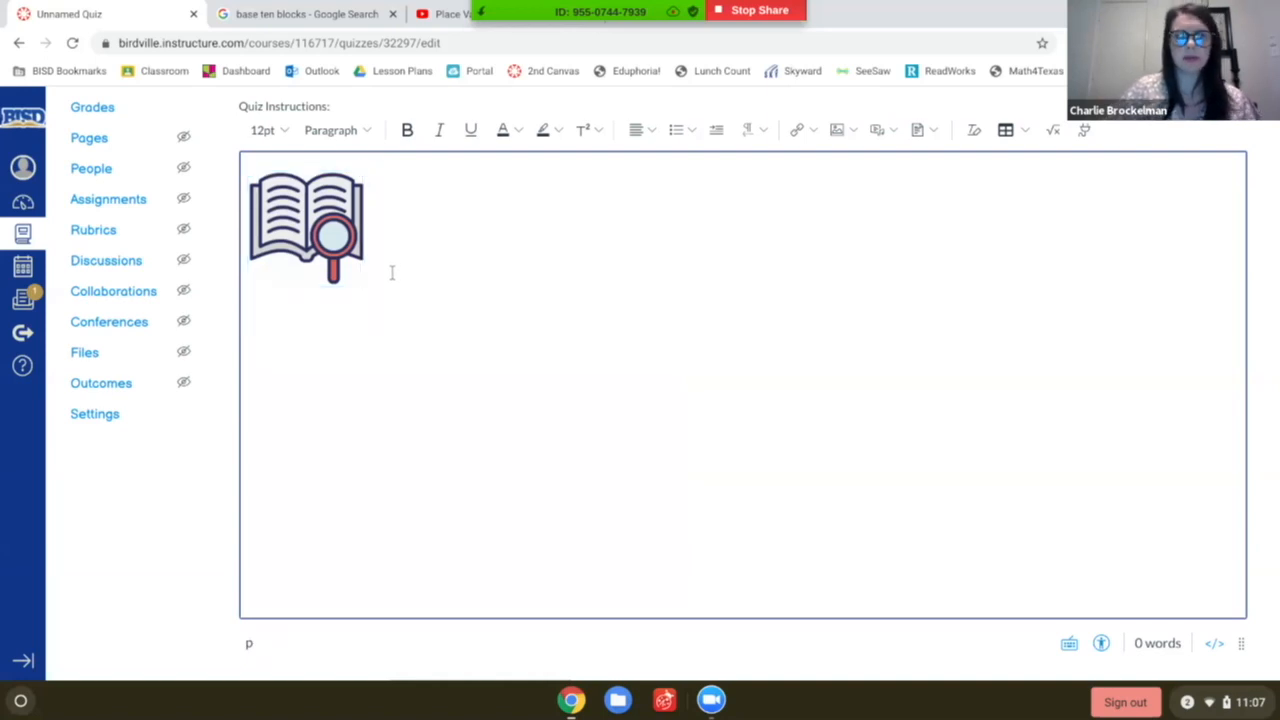
Write "1. Read all the questions." beside the book image in the quiz instructions.
{"action": "type", "text": "1."}
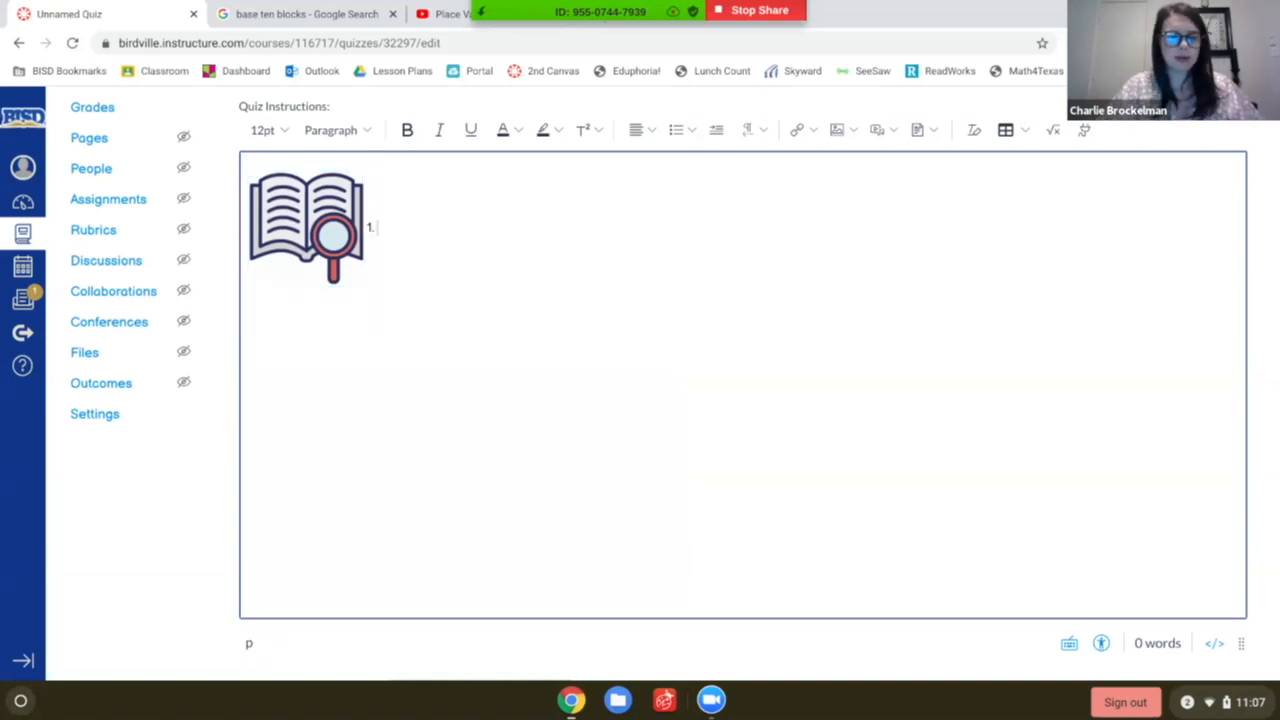
{"action": "type", "text": " Read a"}
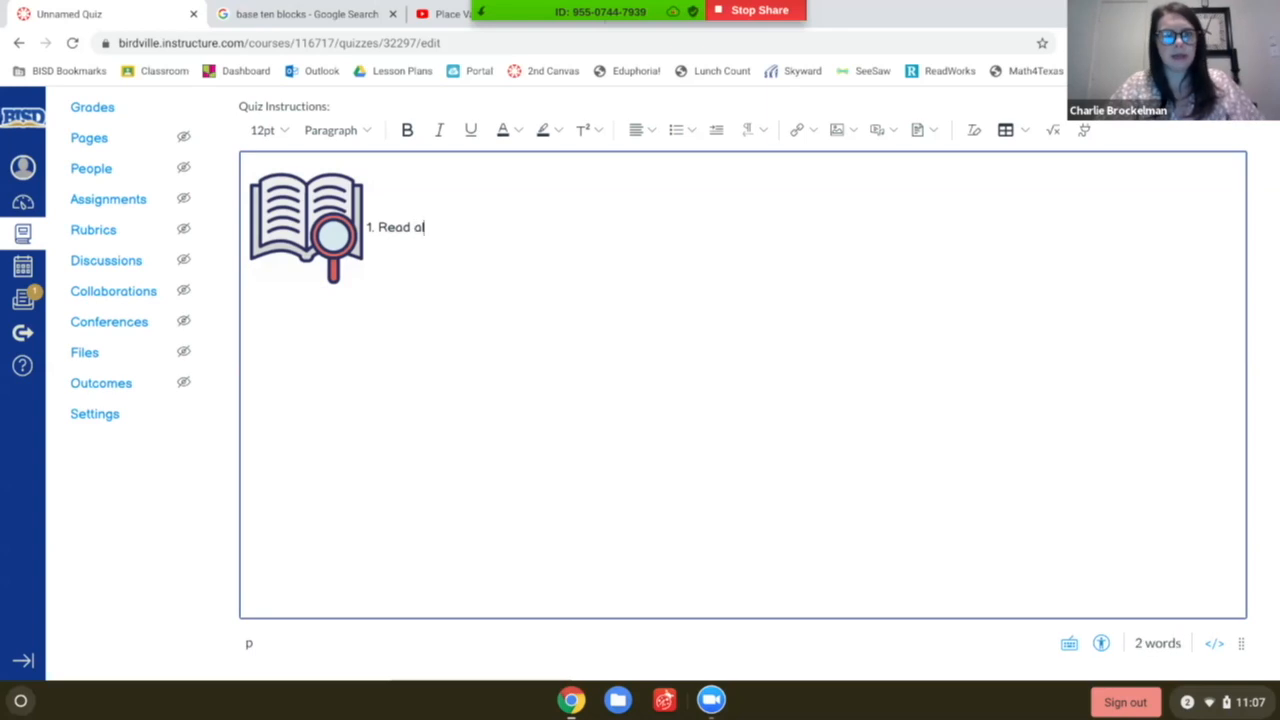
{"action": "type", "text": "ll the"}
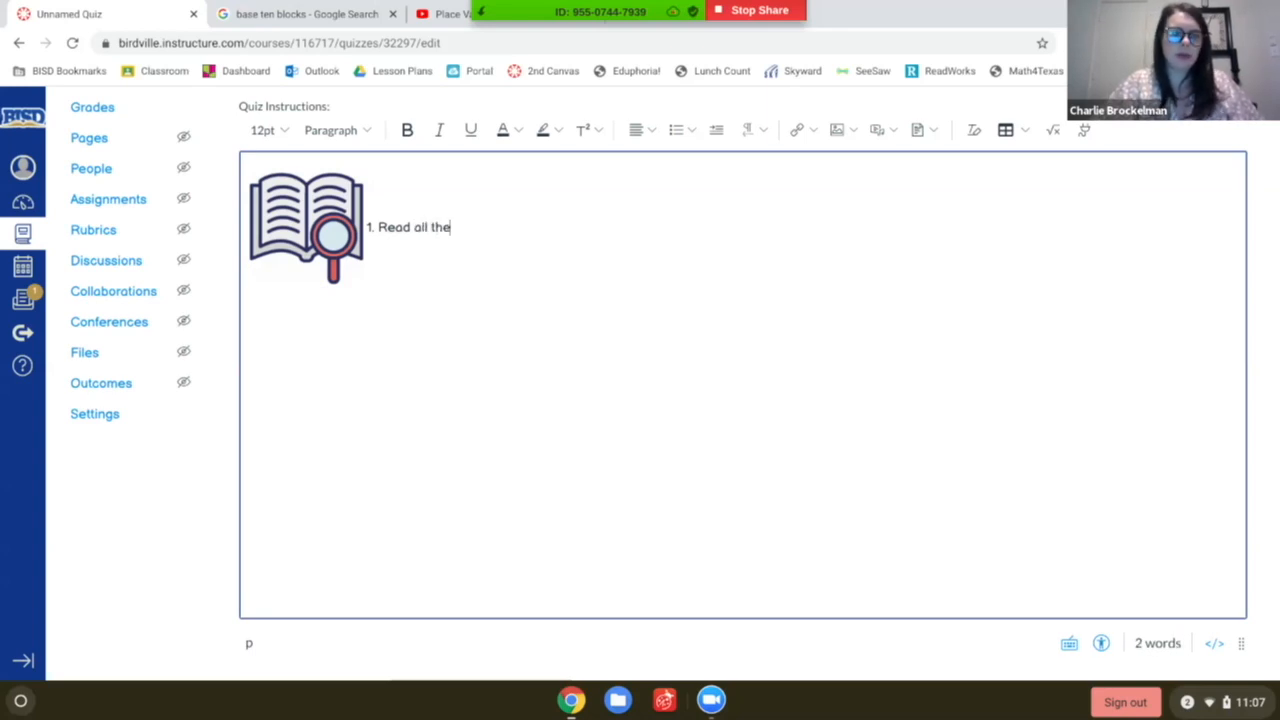
{"action": "type", "text": " quest"}
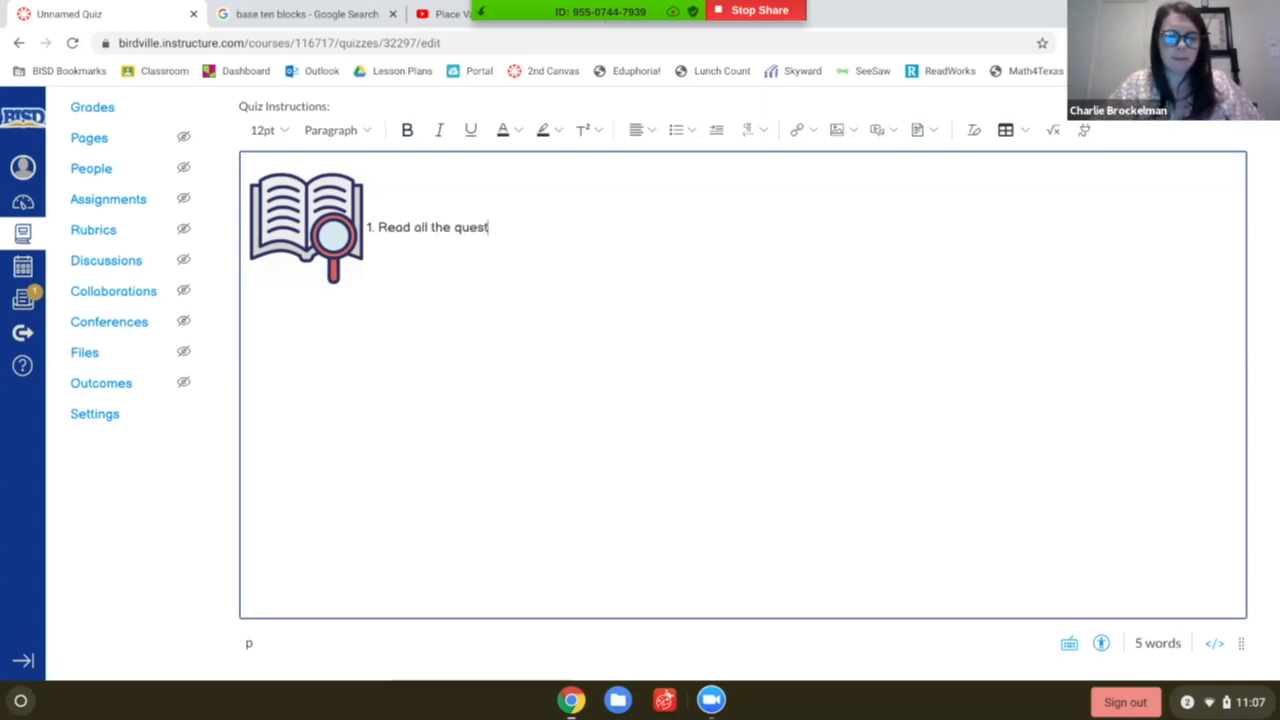
{"action": "type", "text": "ions."}
{"action": "key", "text": "Return"}
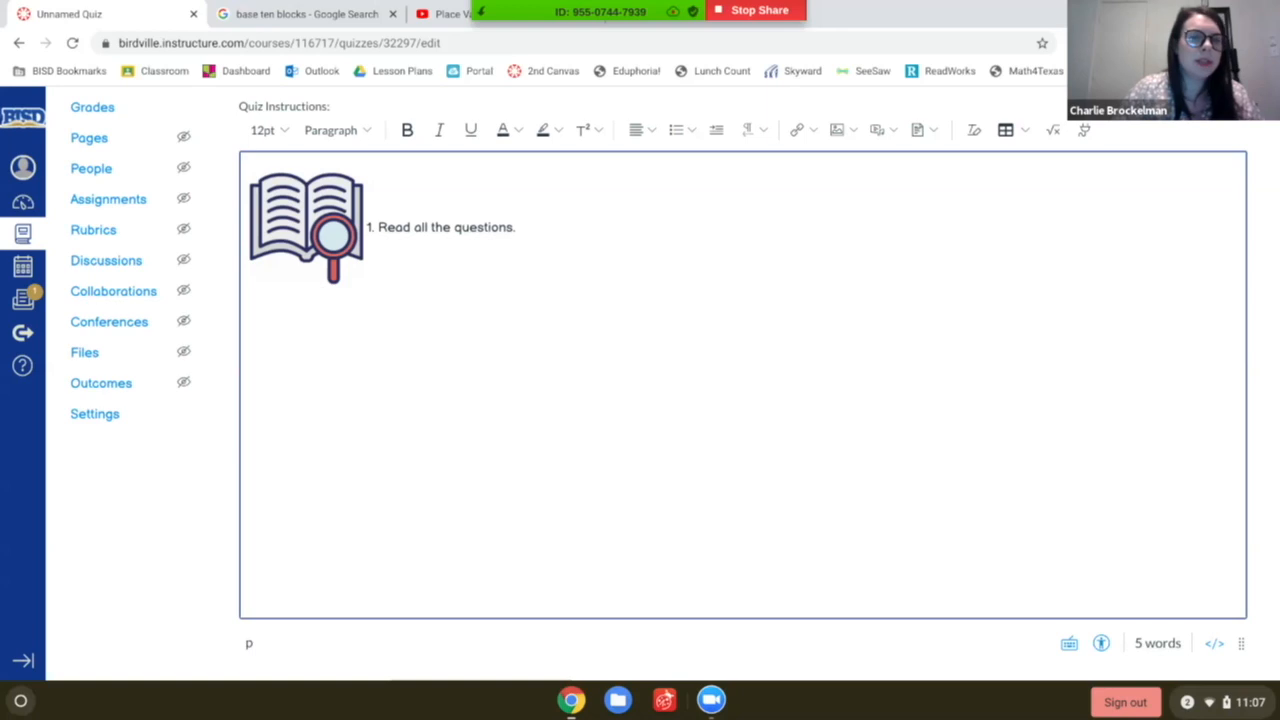
{"action": "left_click", "coordinate": [533, 234]}
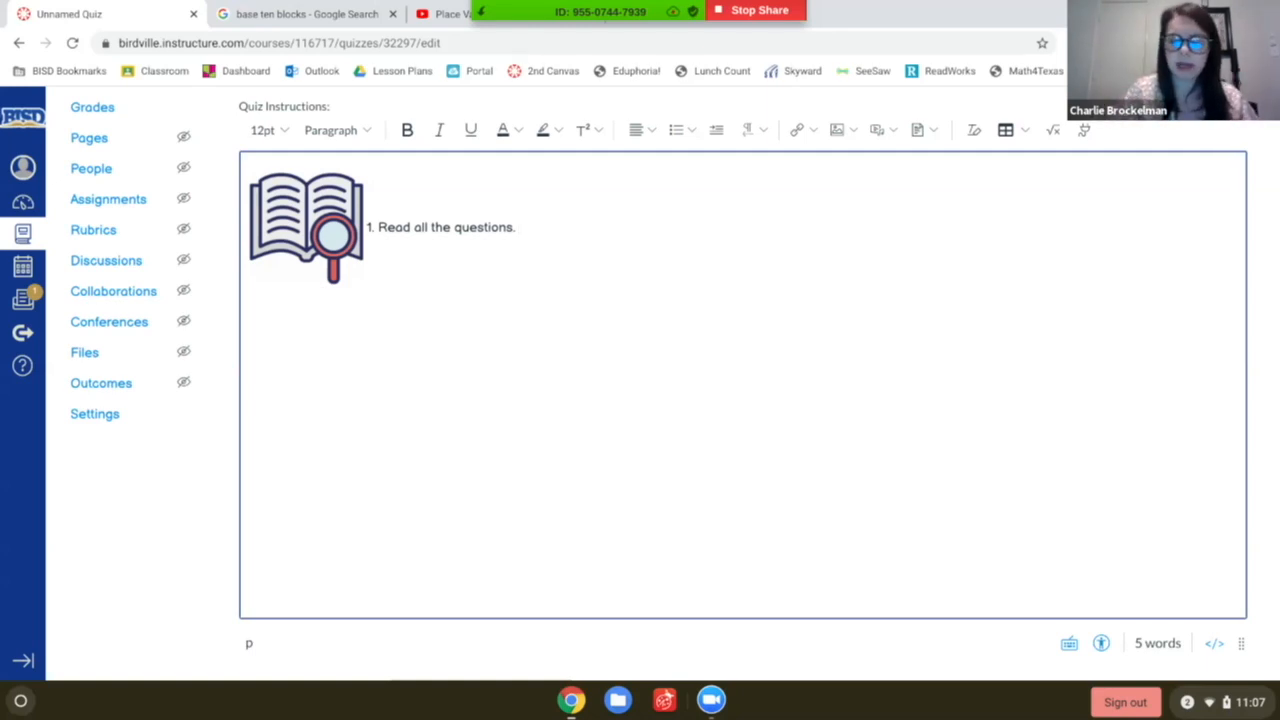
Upload "answer the question.jpg" from the Downloads folder and insert it below the first instruction line.
{"action": "key", "text": "Return"}
{"action": "key", "text": "Return"}
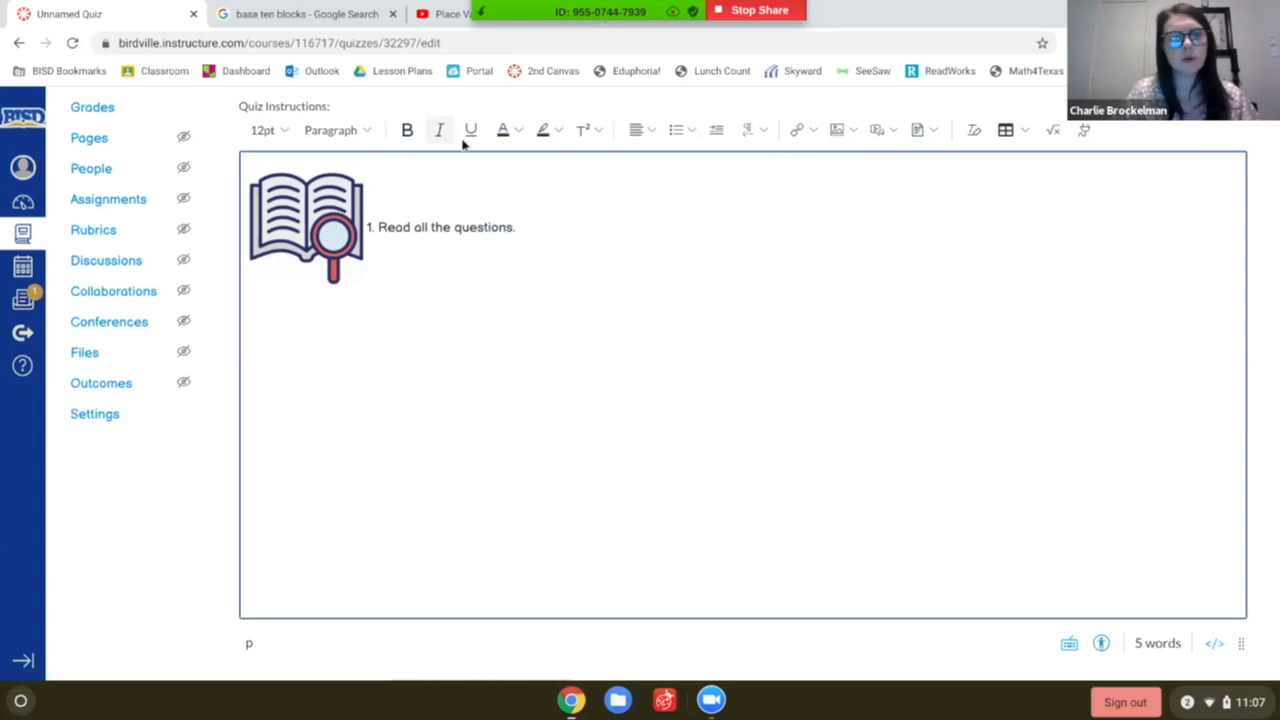
{"action": "left_click", "coordinate": [854, 131]}
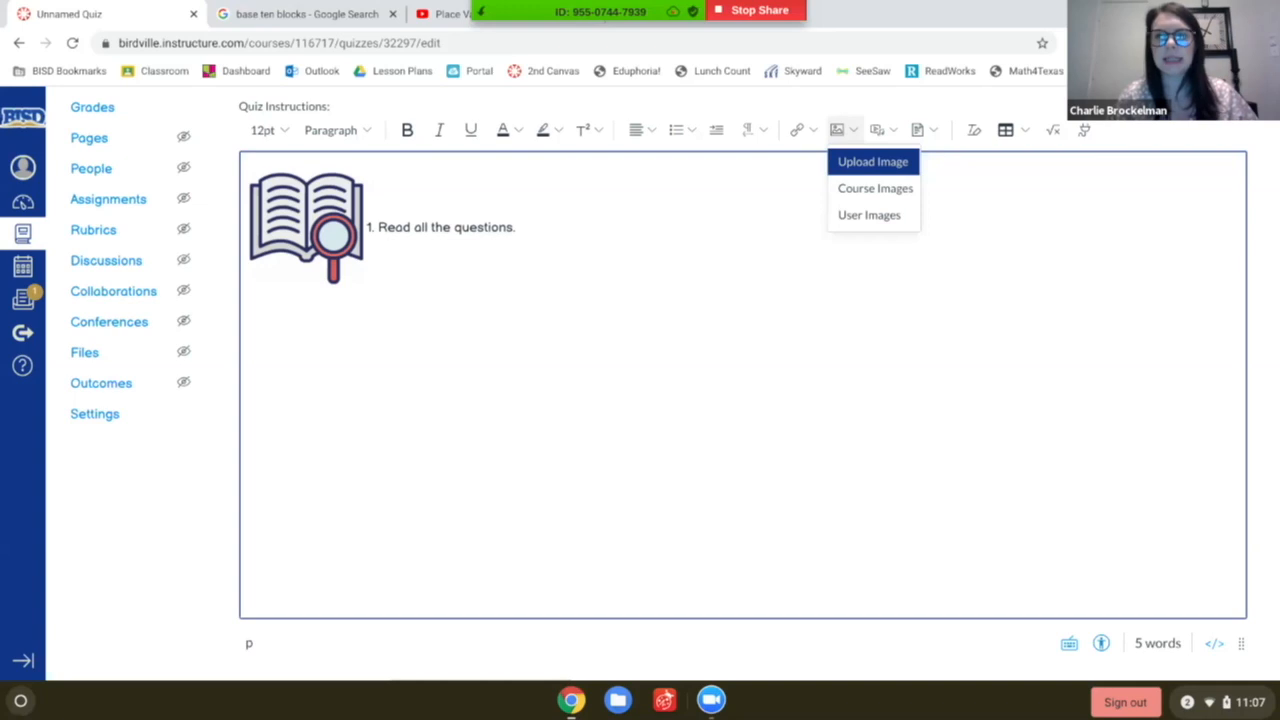
{"action": "left_click", "coordinate": [866, 162]}
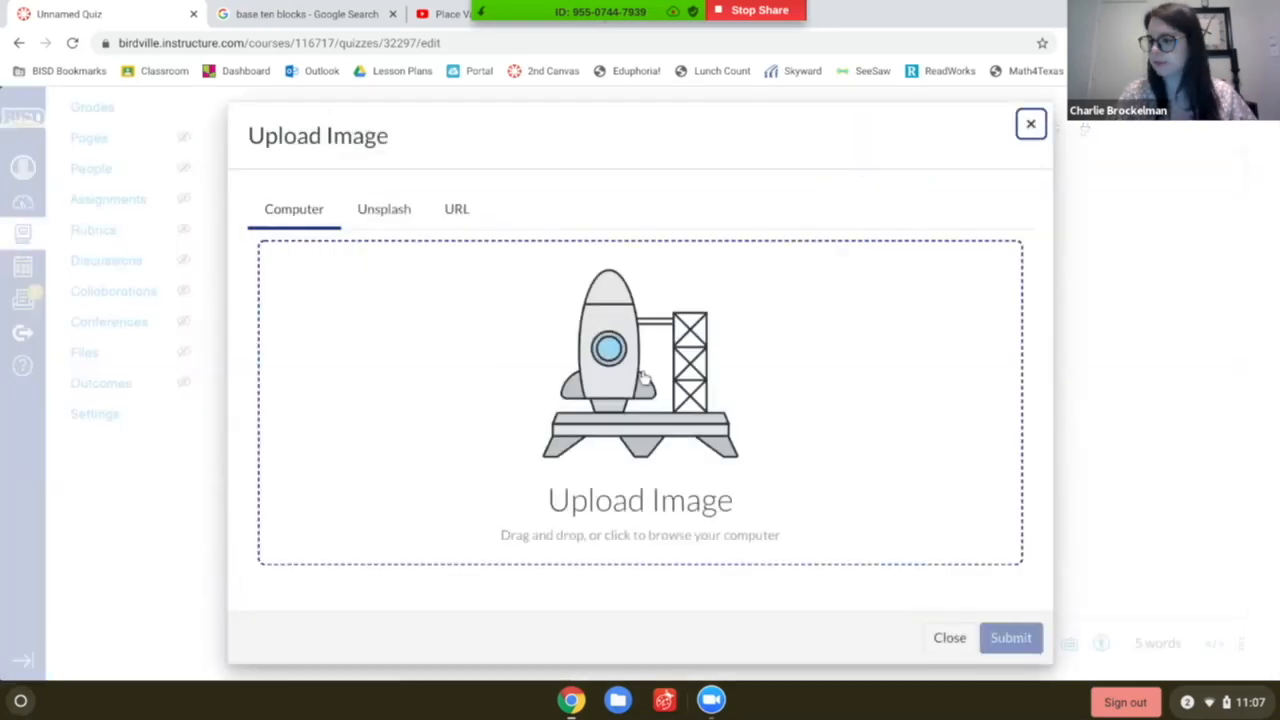
{"action": "left_click", "coordinate": [642, 378]}
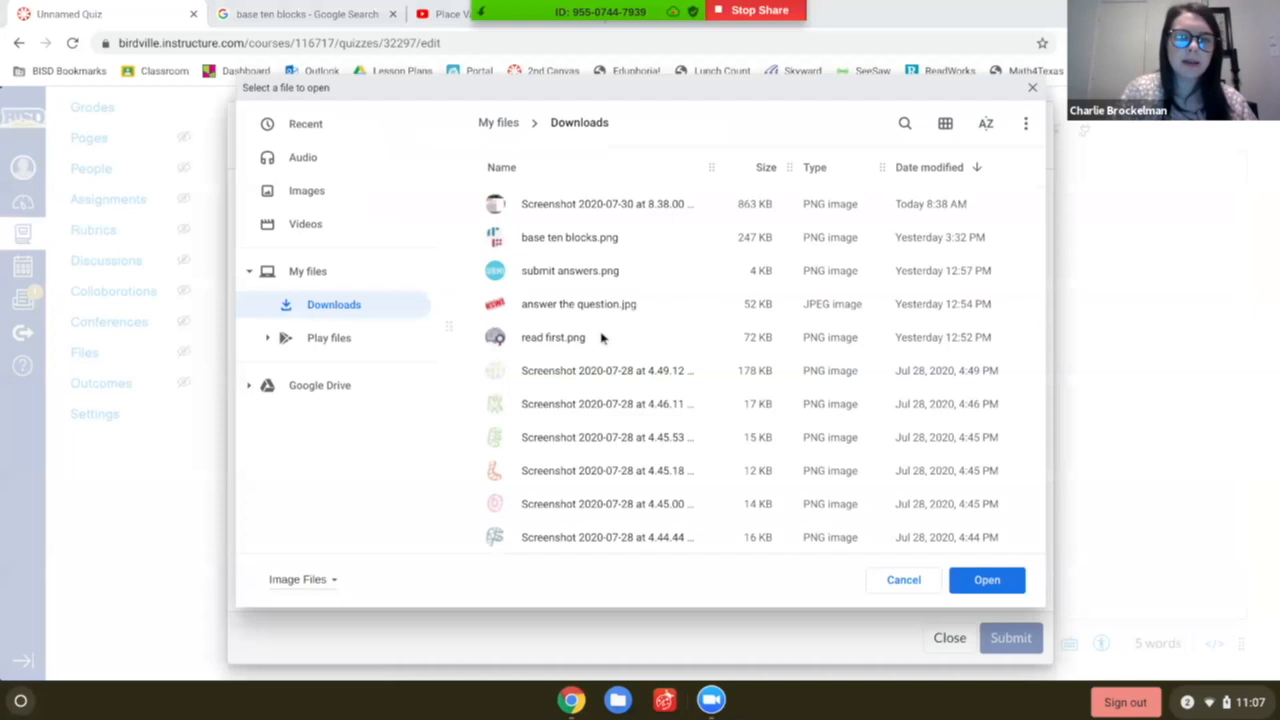
{"action": "left_click", "coordinate": [556, 309]}
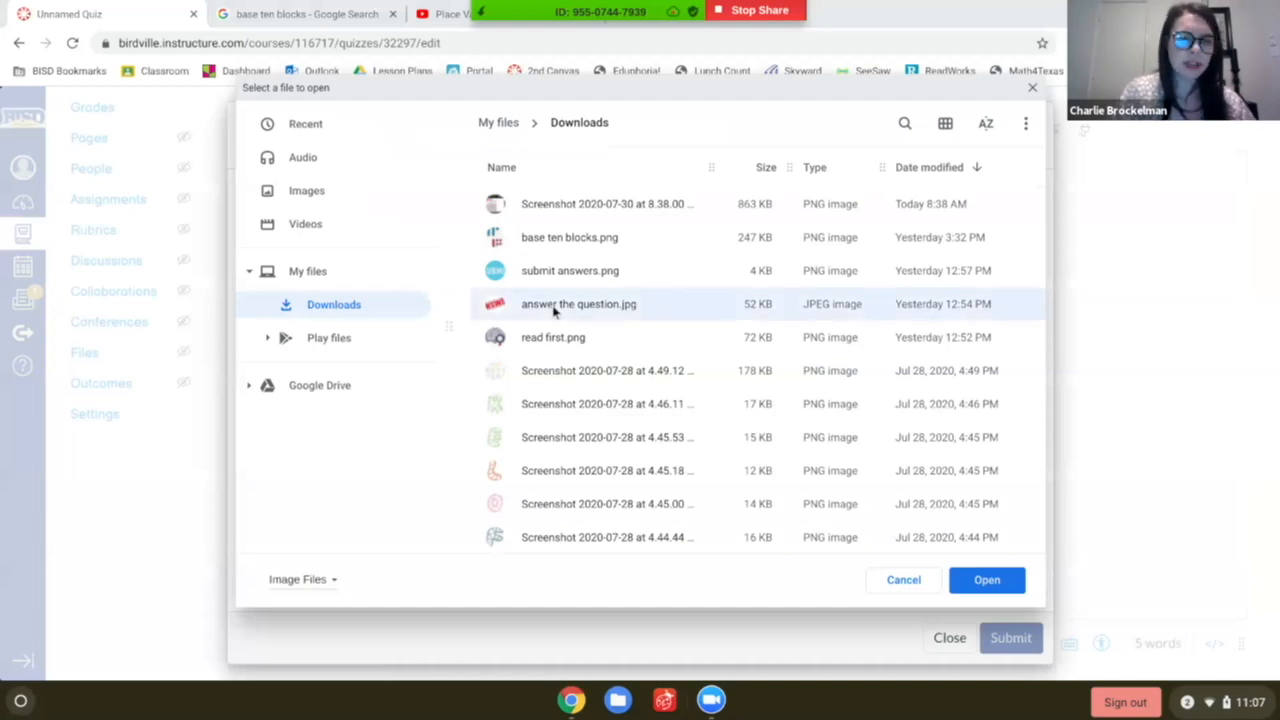
{"action": "left_click", "coordinate": [989, 584]}
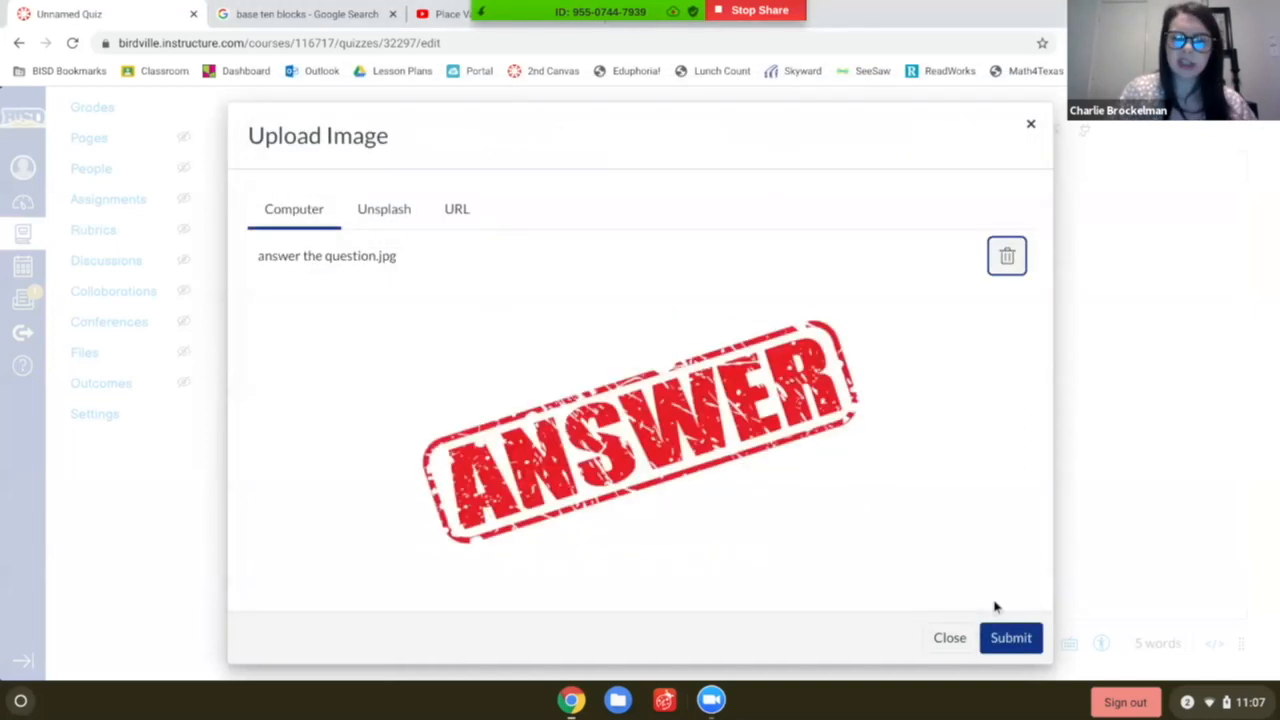
{"action": "left_click", "coordinate": [1003, 637]}
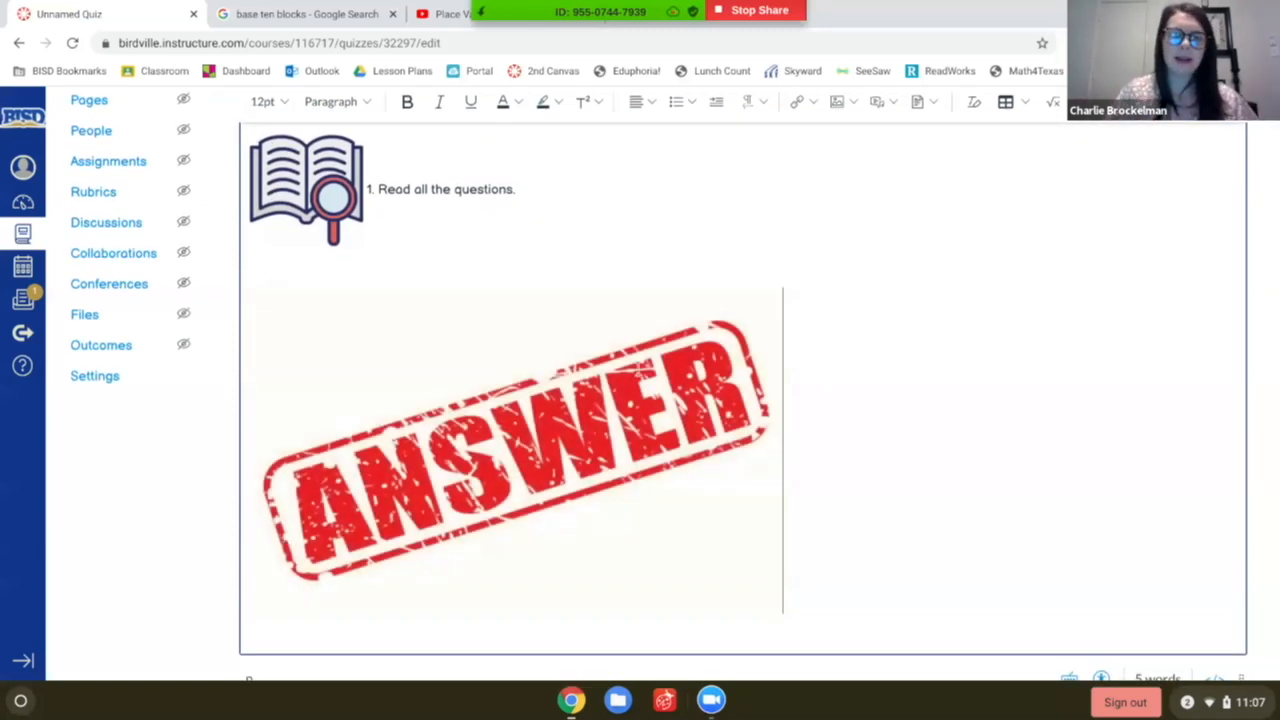
Shrink the red ANSWER stamp image to a small size similar to the book image above it.
{"action": "left_click", "coordinate": [636, 369]}
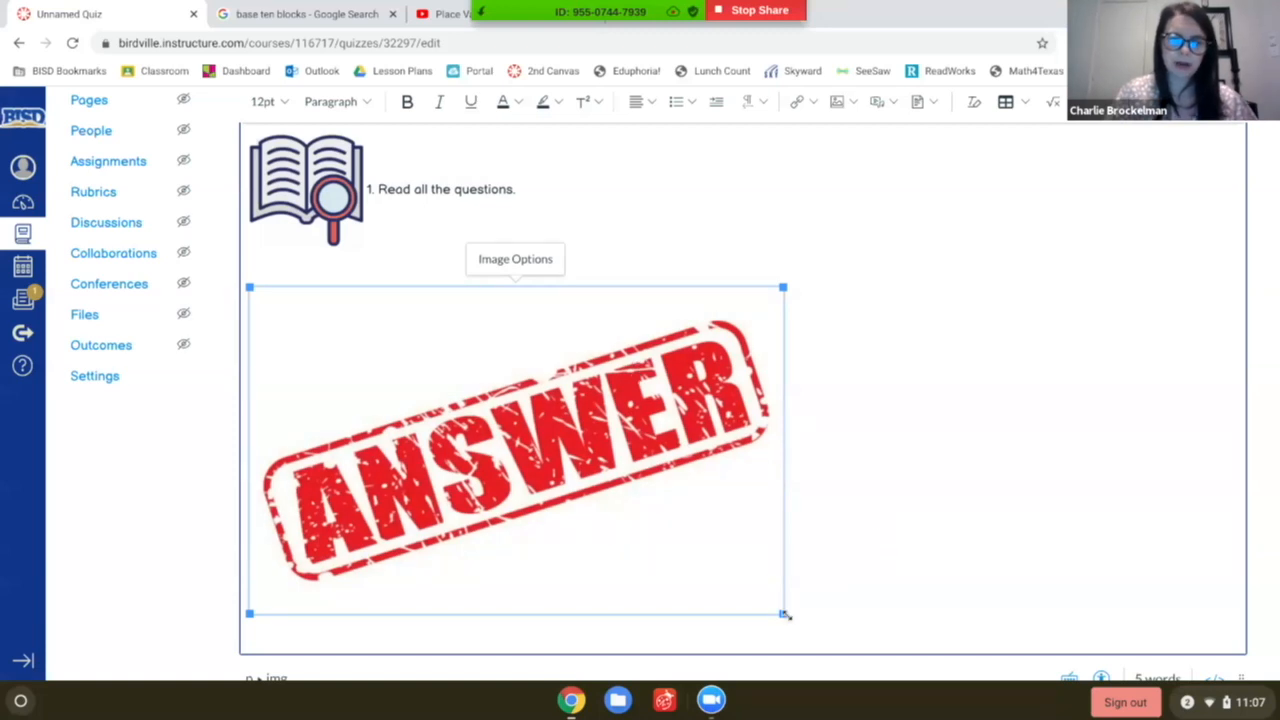
{"action": "left_click_drag", "start_coordinate": [784, 614], "coordinate": [451, 374]}
{"action": "left_click", "coordinate": [452, 375]}
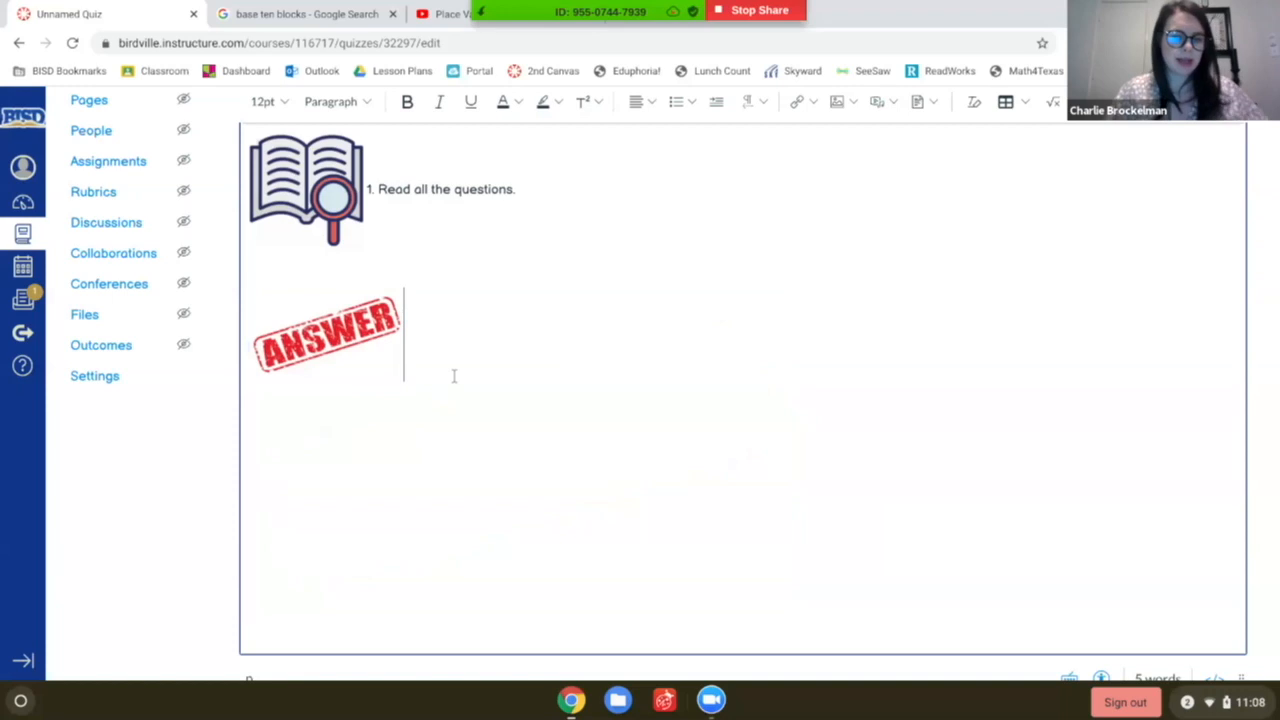
Write "2. Answer all the questions." beside the ANSWER stamp image.
{"action": "type", "text": "2."}
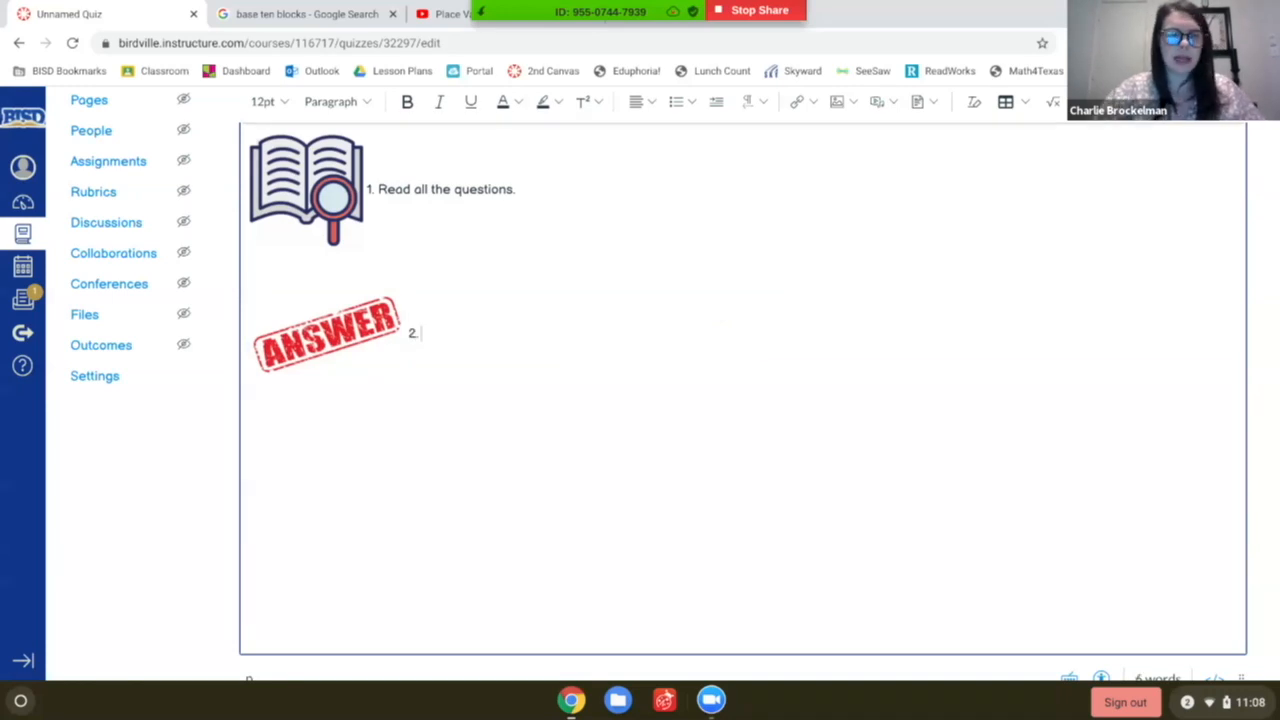
{"action": "type", "text": " Ans"}
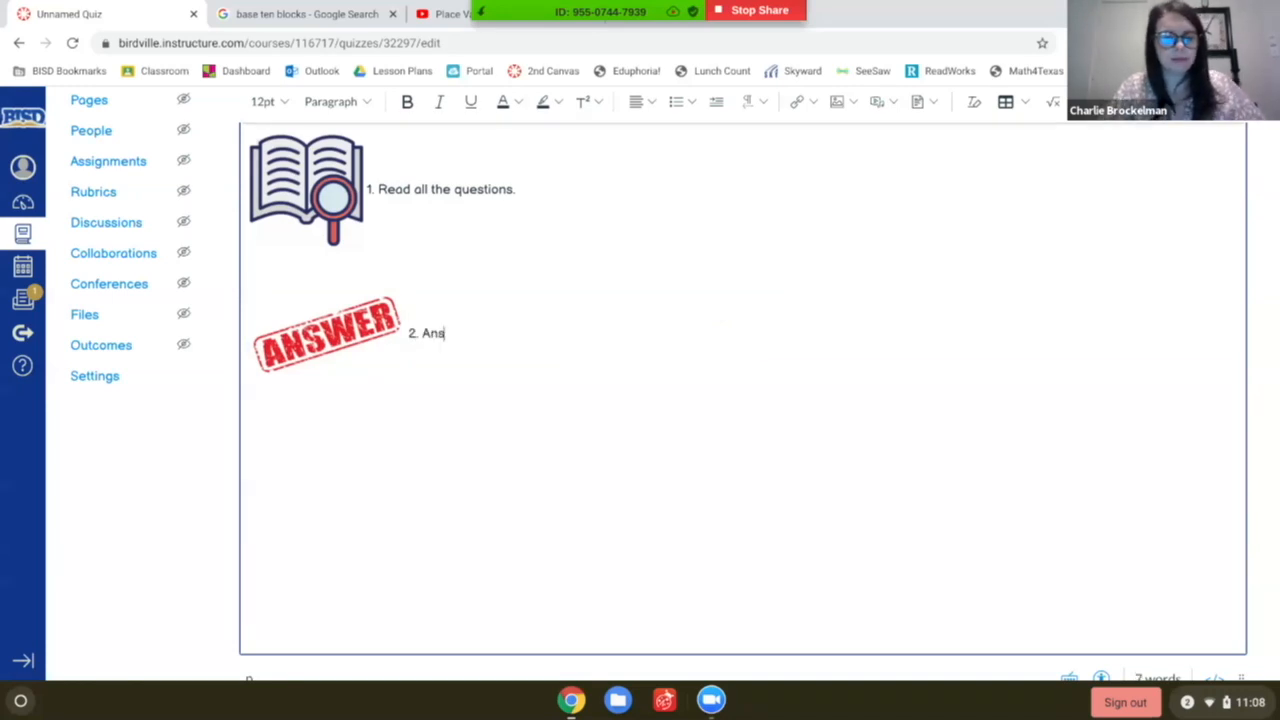
{"action": "type", "text": "wer all the "}
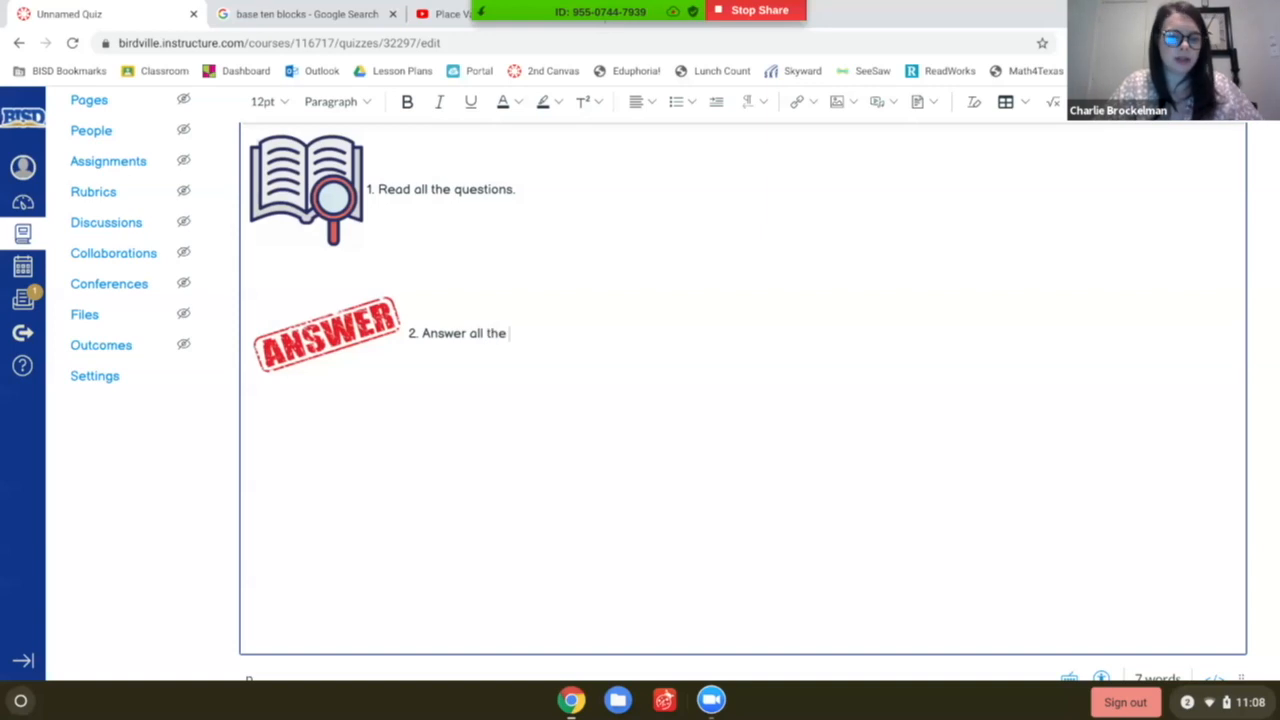
{"action": "type", "text": "questions."}
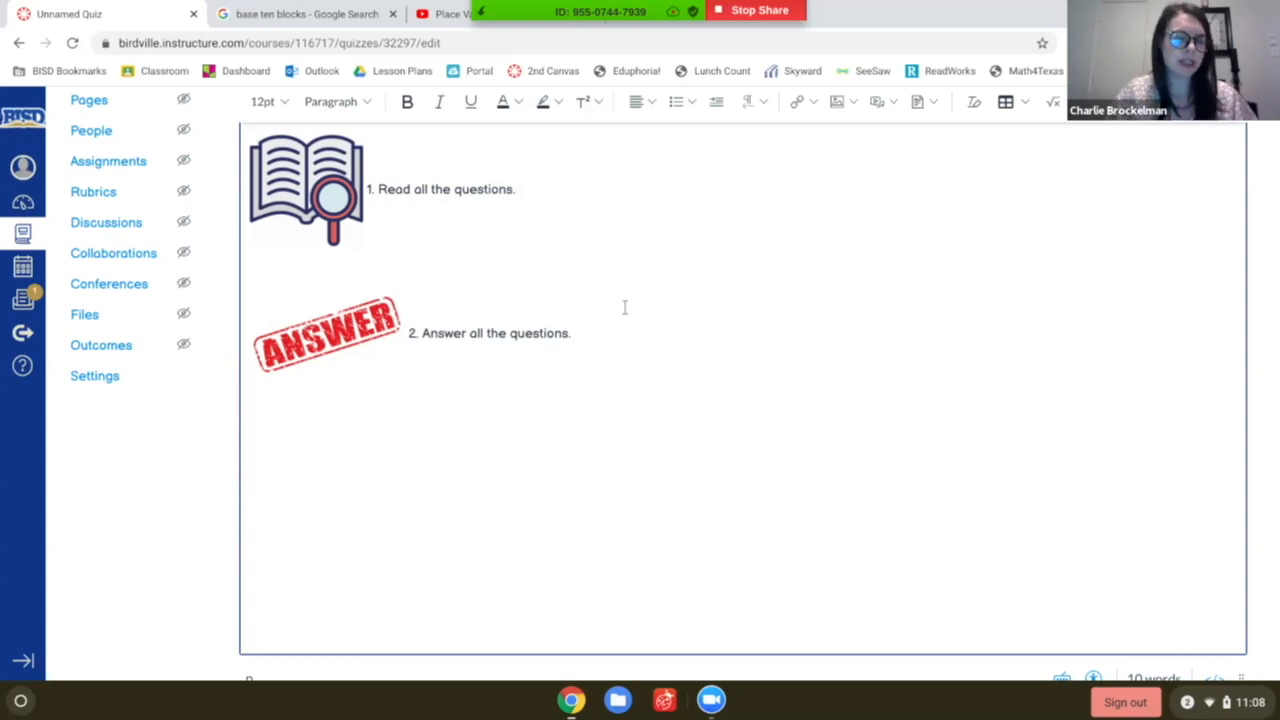
Delete both images and both numbered lines from the quiz instructions.
{"action": "scroll", "coordinate": [624, 308], "scroll_direction": "up", "scroll_amount": 3}
{"action": "scroll", "coordinate": [624, 308], "scroll_direction": "down", "scroll_amount": 2}
{"action": "scroll", "coordinate": [624, 308], "scroll_direction": "up", "scroll_amount": 2}
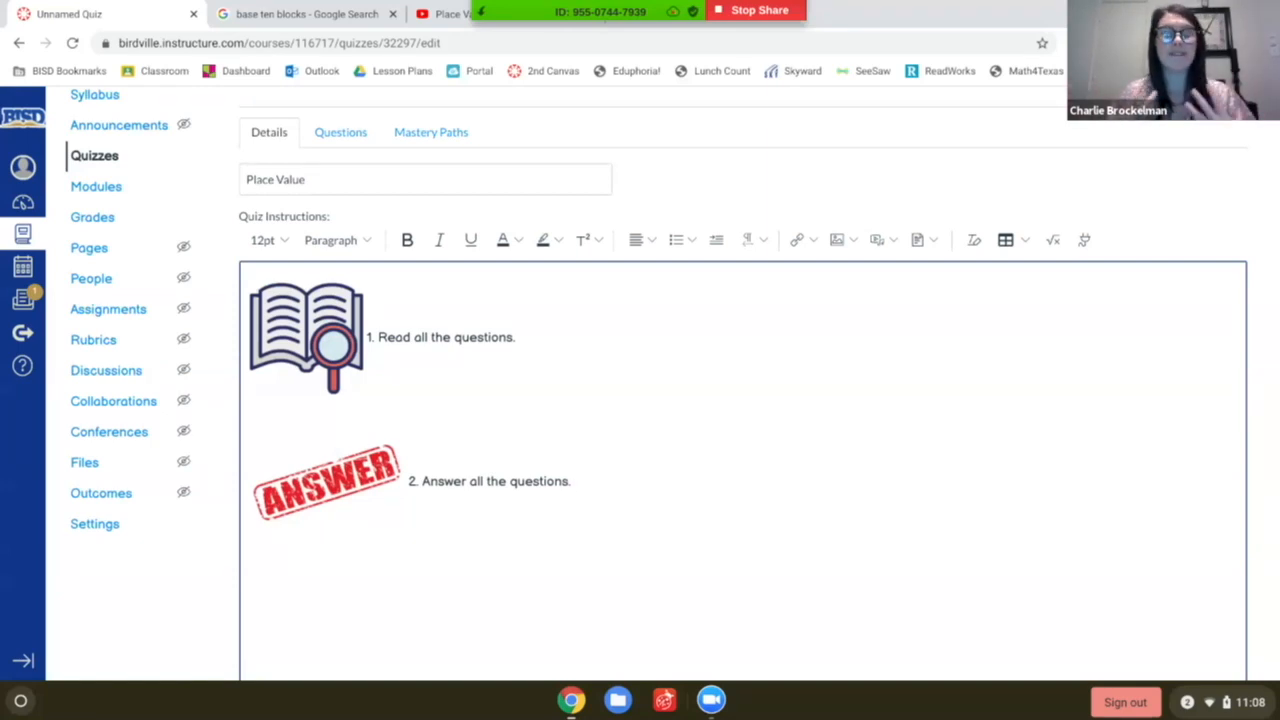
{"action": "left_click_drag", "start_coordinate": [575, 485], "coordinate": [234, 349]}
{"action": "key", "text": "BackSpace"}
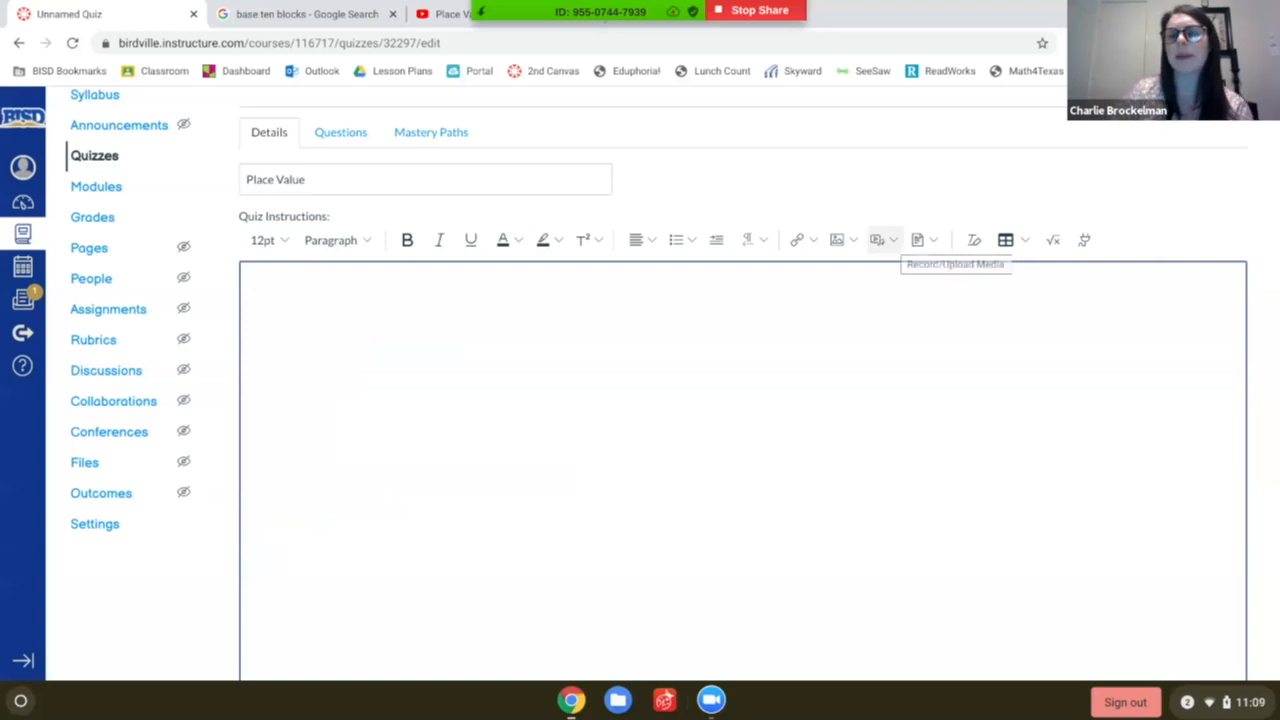
Record a short webcam video of the spoken quiz directions using the Upload/Record Media tool.
{"action": "left_click", "coordinate": [893, 244]}
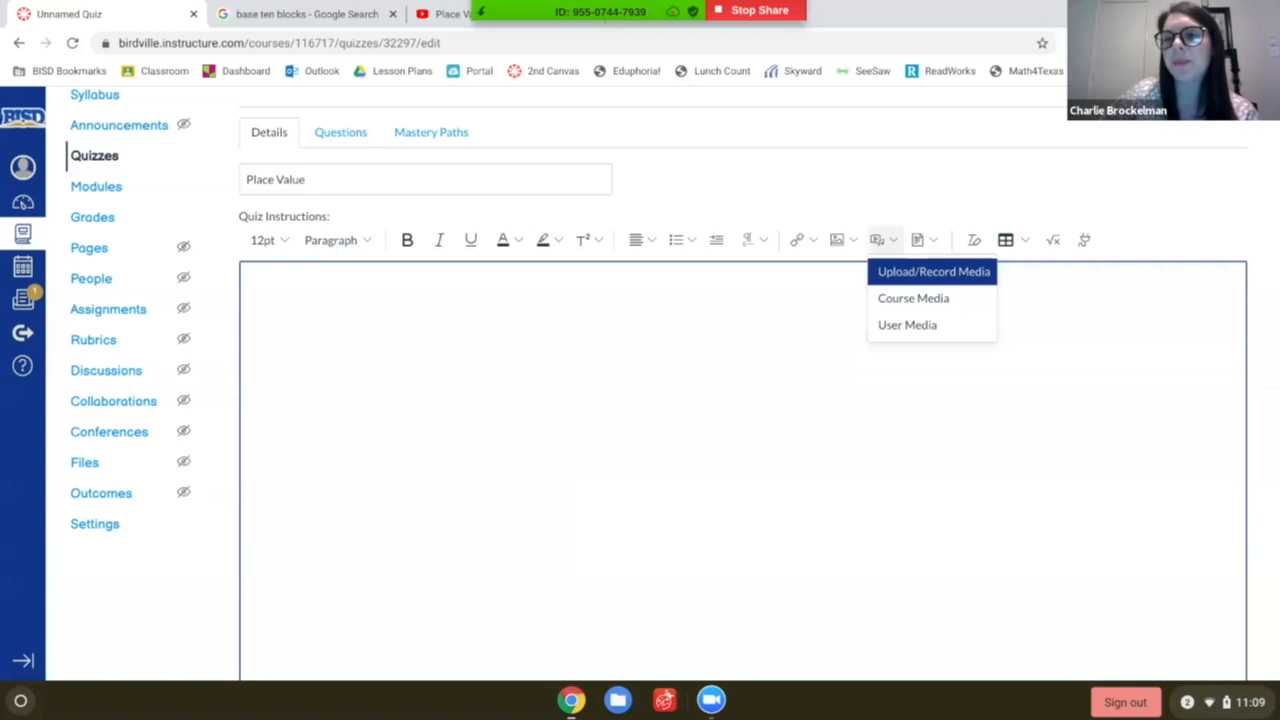
{"action": "left_click", "coordinate": [885, 285]}
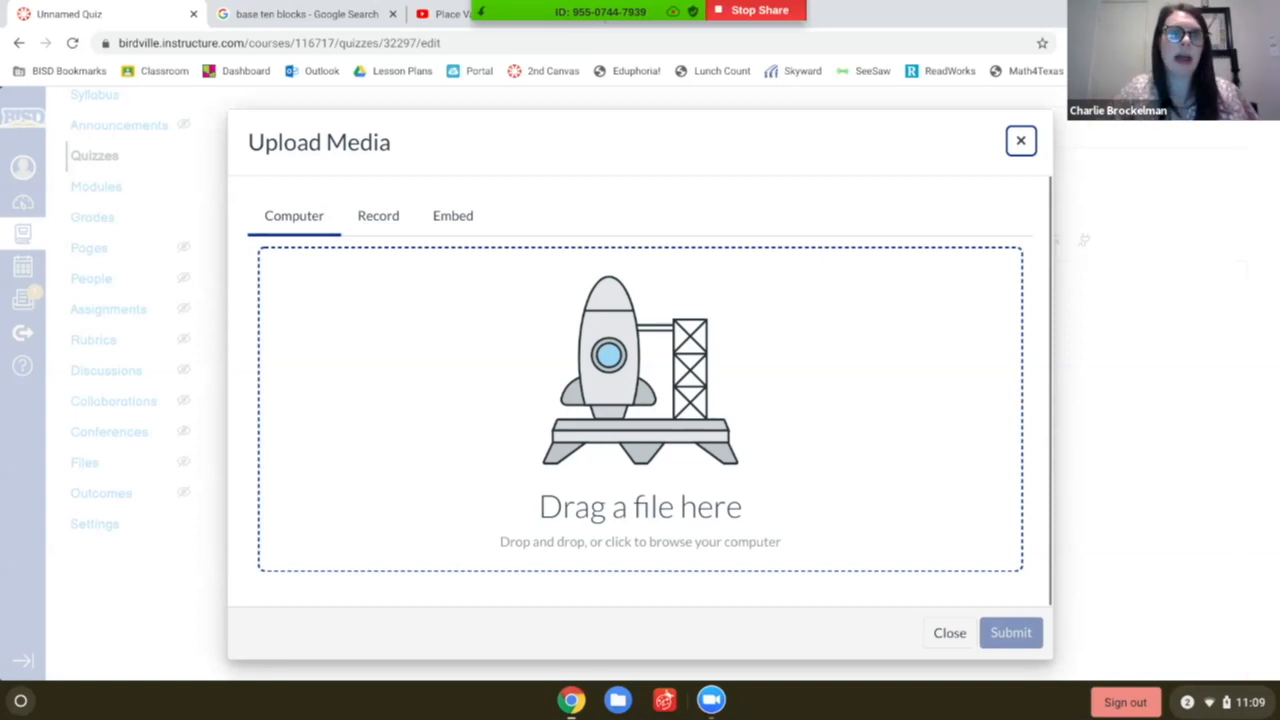
{"action": "left_click", "coordinate": [390, 222]}
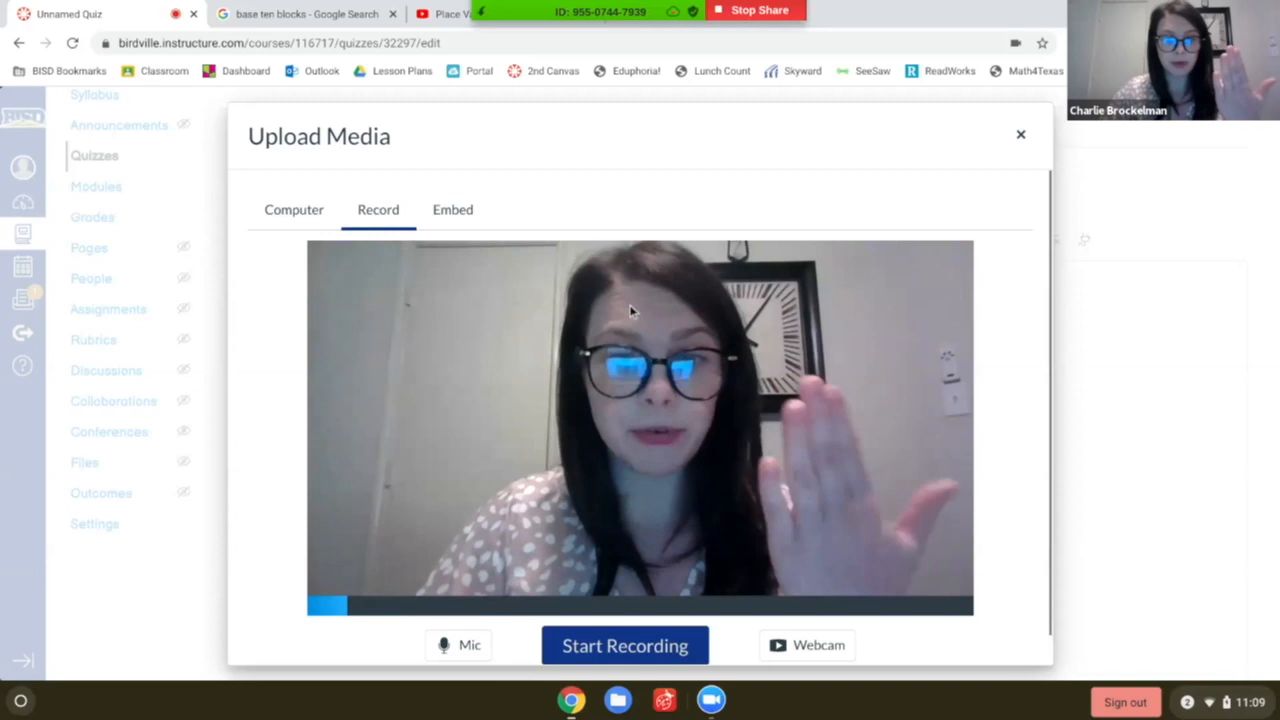
{"action": "left_click", "coordinate": [598, 648]}
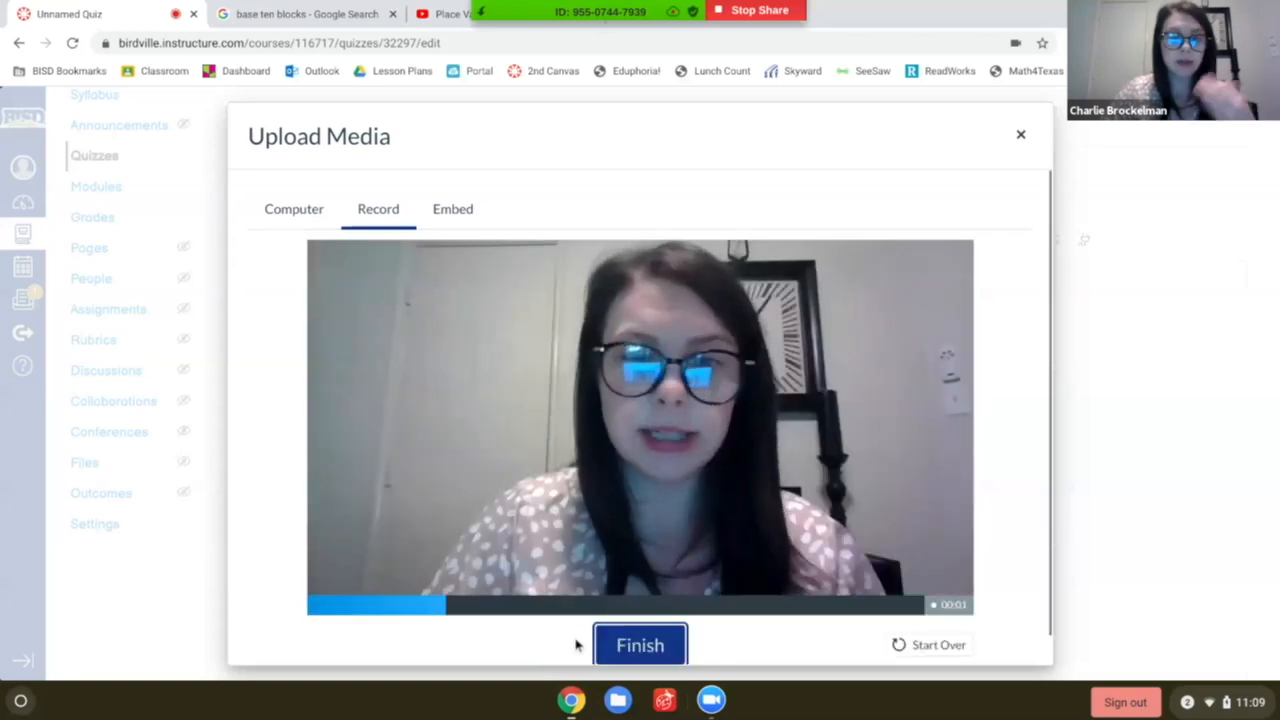
{"action": "left_click", "coordinate": [627, 646]}
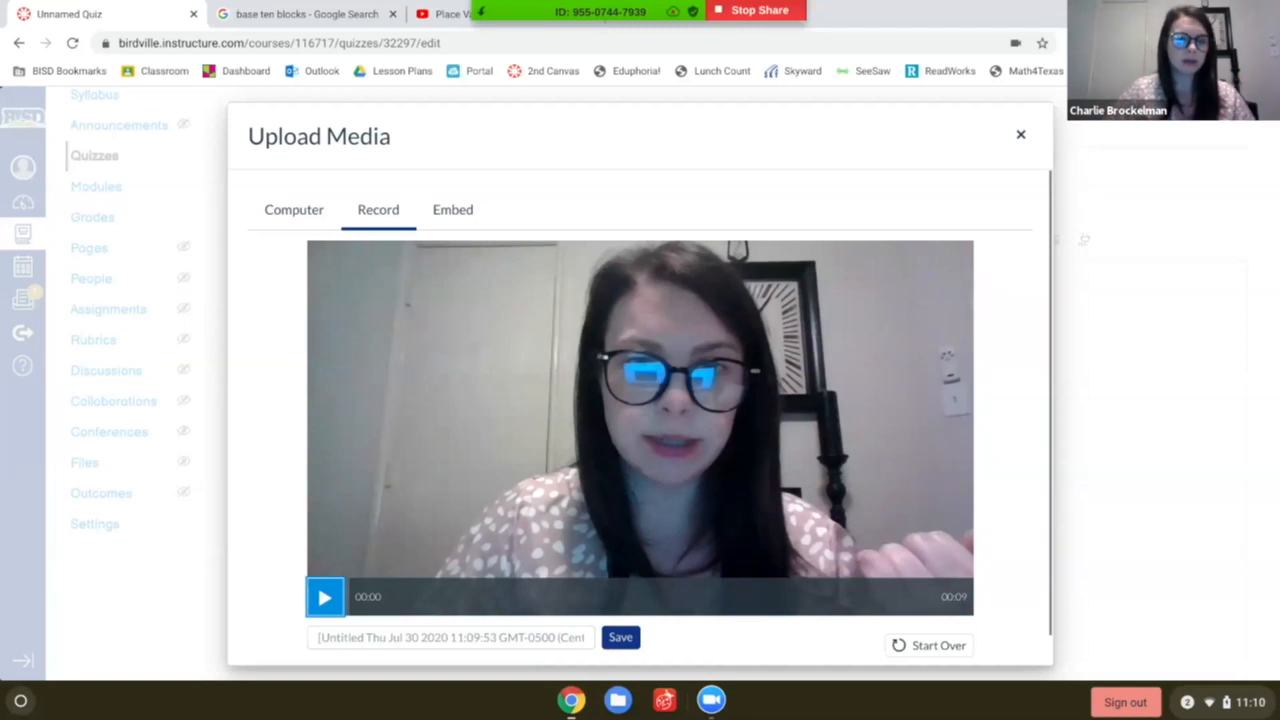
{"action": "left_click", "coordinate": [343, 638]}
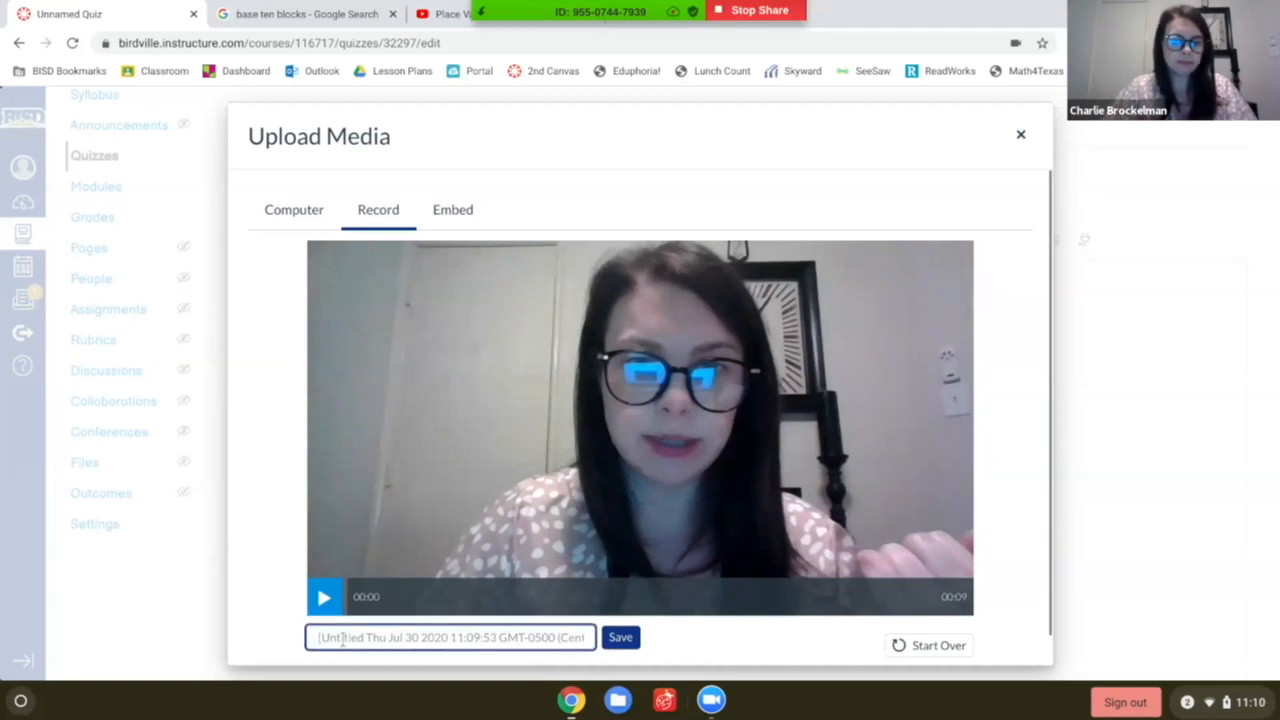
{"action": "type", "text": "My direstion"}
{"action": "key", "text": "BackSpace"}
{"action": "key", "text": "BackSpace"}
{"action": "key", "text": "BackSpace"}
{"action": "key", "text": "BackSpace"}
{"action": "key", "text": "BackSpace"}
{"action": "key", "text": "BackSpace"}
{"action": "key", "text": "BackSpace"}
{"action": "key", "text": "BackSpace"}
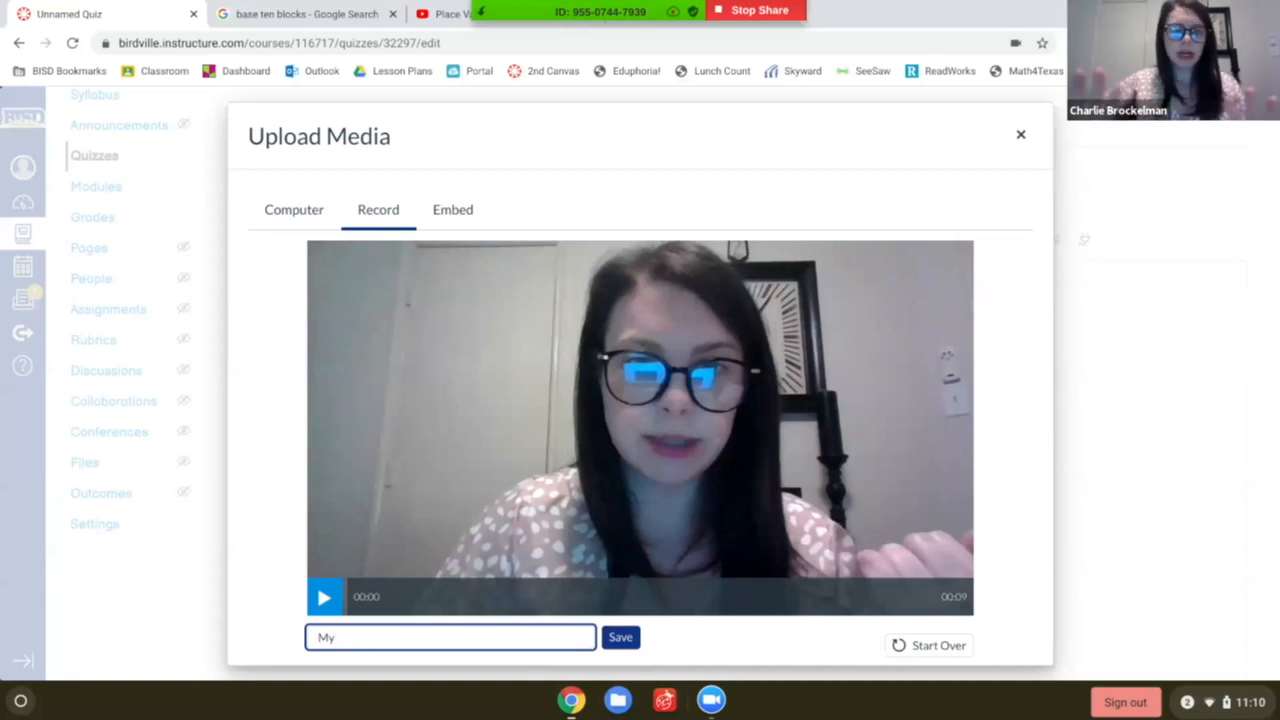
{"action": "key", "text": "BackSpace"}
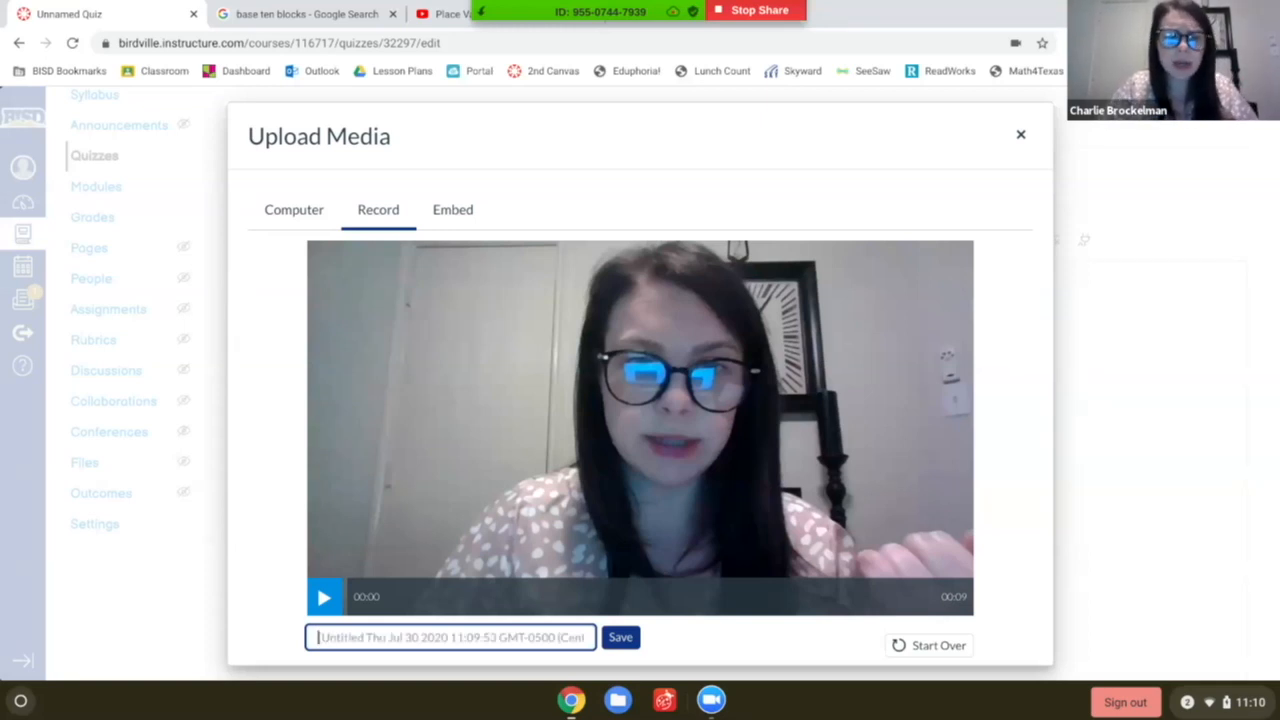
Save the webcam recording under its default title and insert it into the quiz instructions.
{"action": "left_click", "coordinate": [620, 637]}
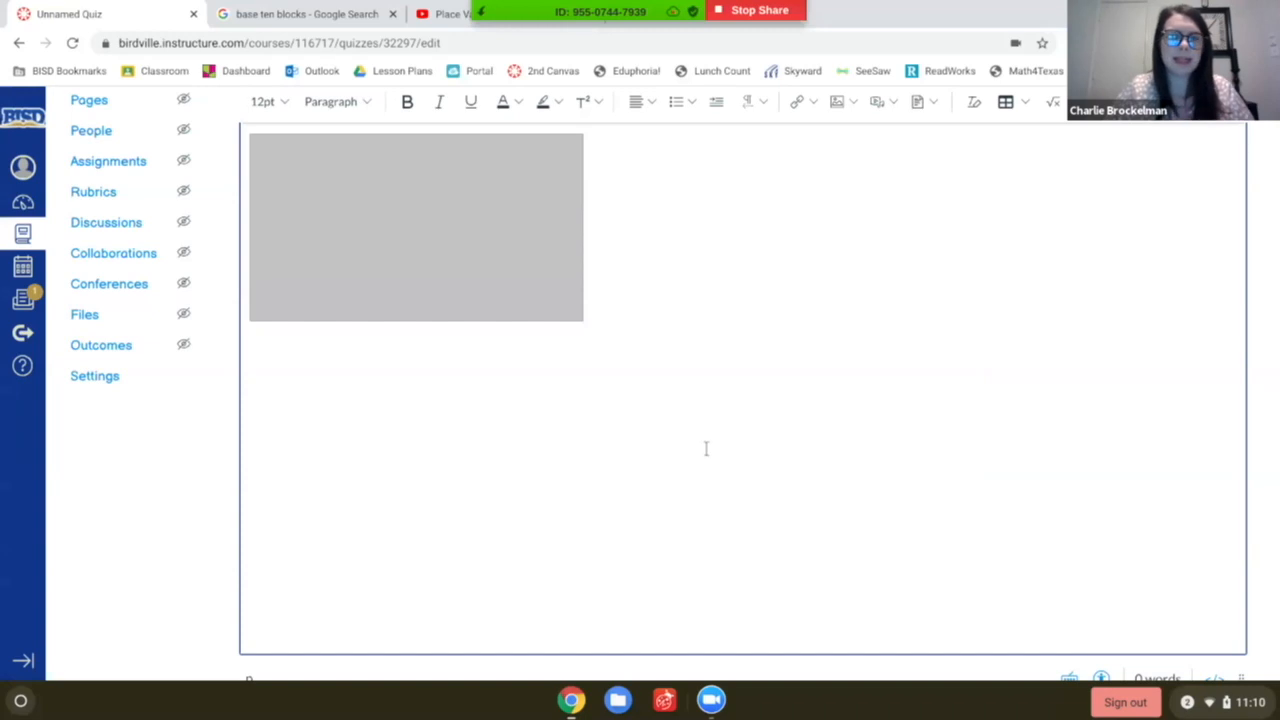
{"action": "scroll", "coordinate": [706, 449], "scroll_direction": "up", "scroll_amount": 3}
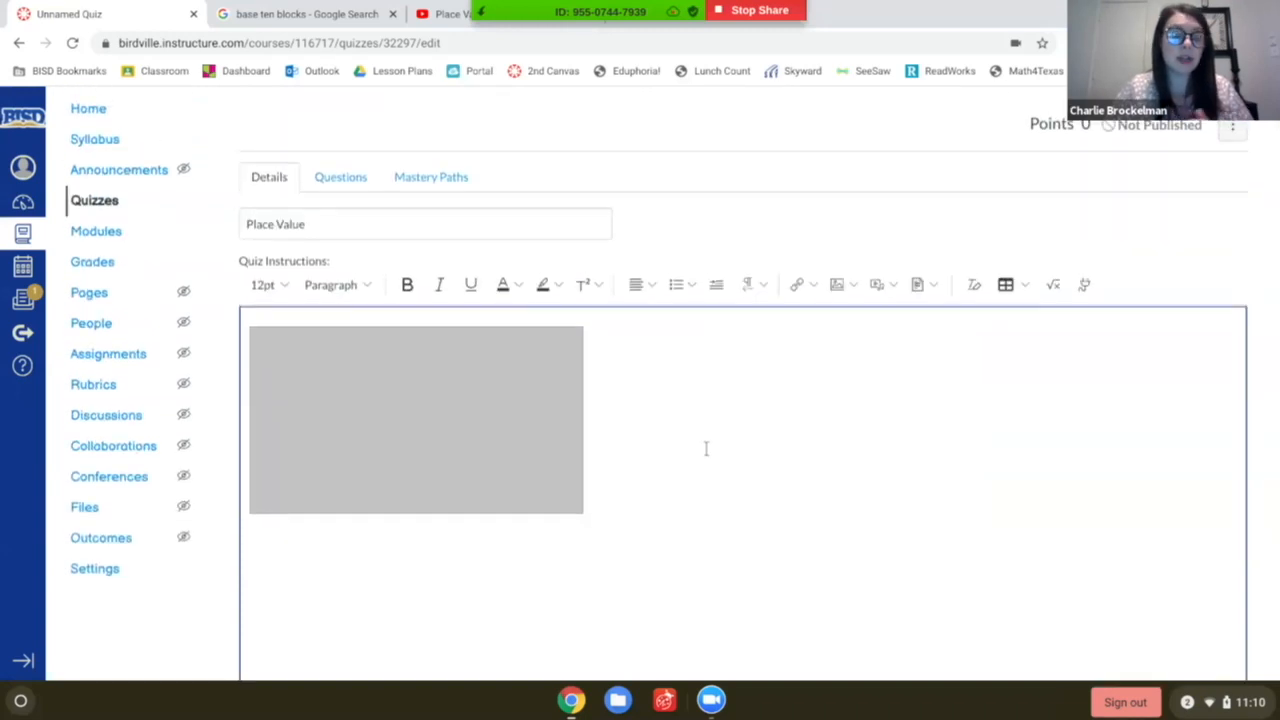
{"action": "scroll", "coordinate": [457, 268], "scroll_direction": "down", "scroll_amount": 3}
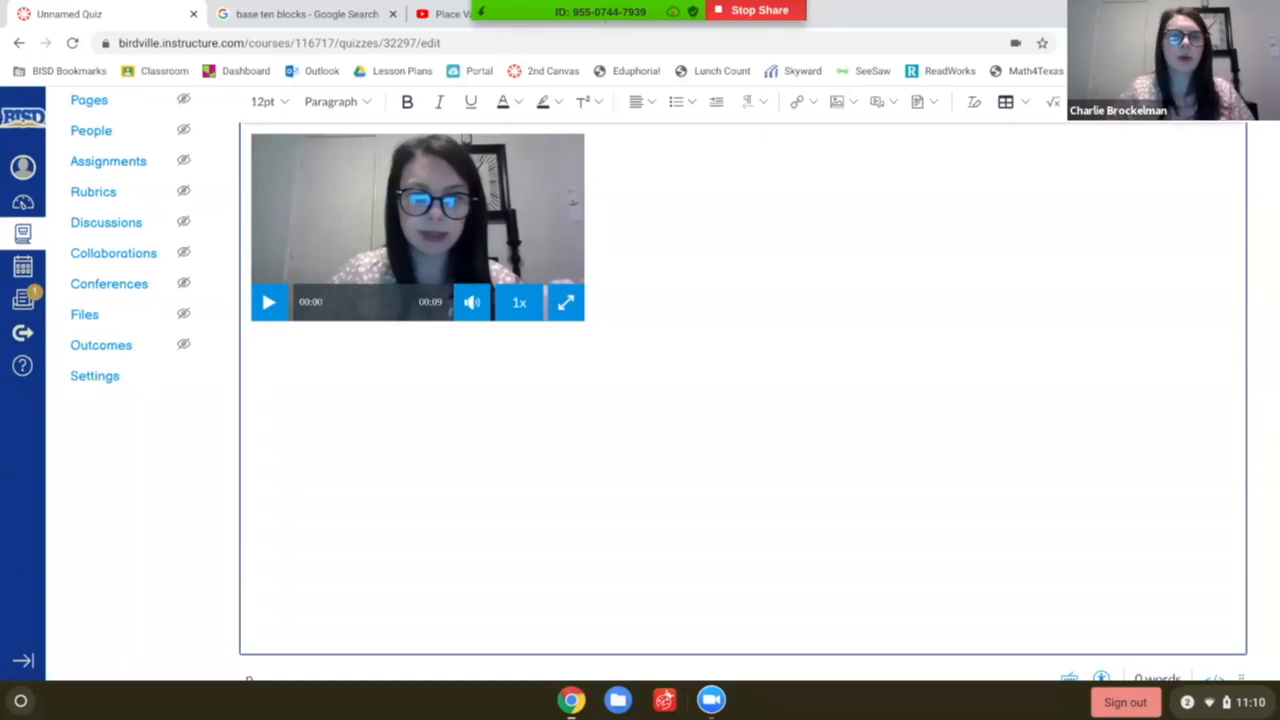
{"action": "scroll", "coordinate": [664, 427], "scroll_direction": "up", "scroll_amount": 3}
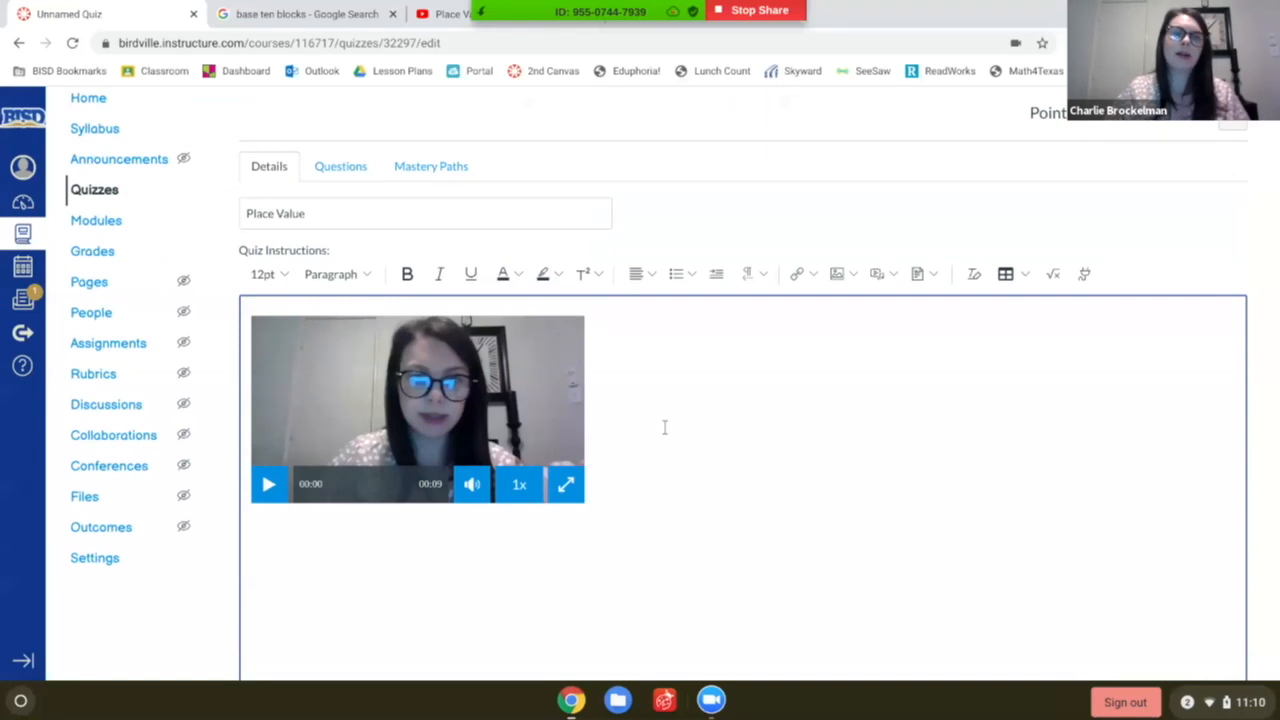
{"action": "scroll", "coordinate": [664, 427], "scroll_direction": "down", "scroll_amount": 2}
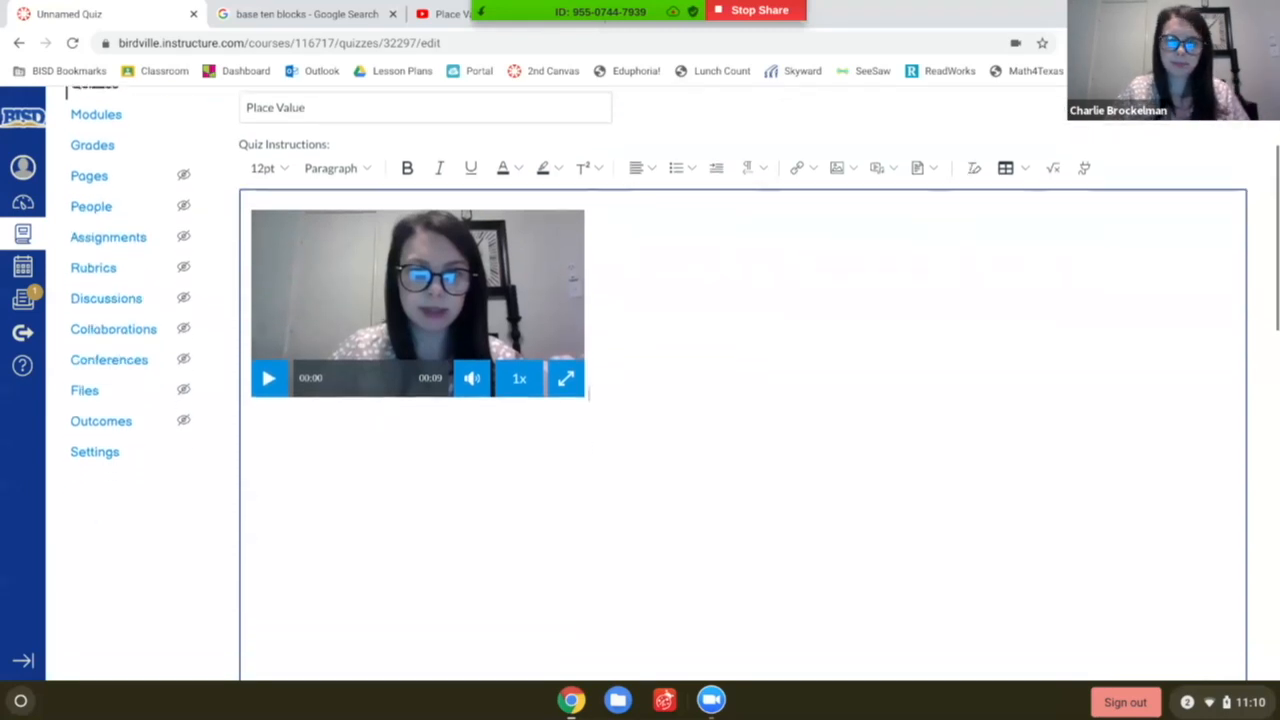
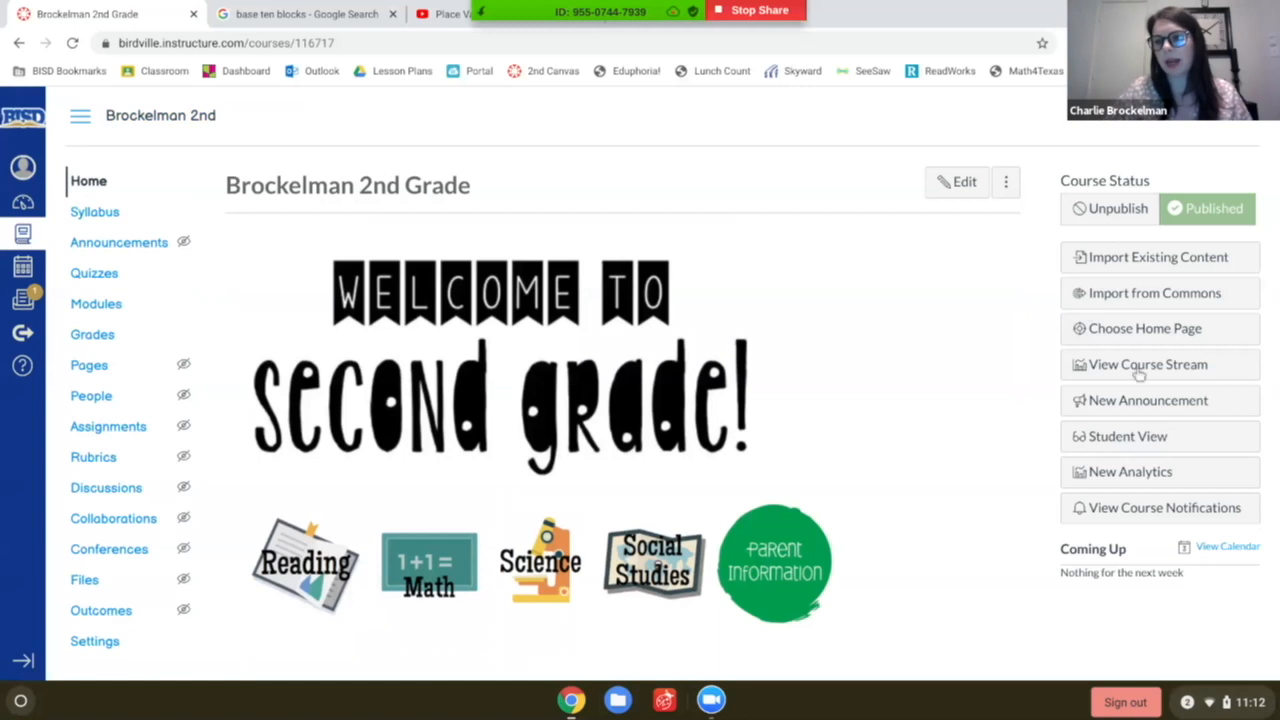
View the Place Value quiz as a student would see it in Student View, and leave Student View.
{"action": "left_click", "coordinate": [1138, 441]}
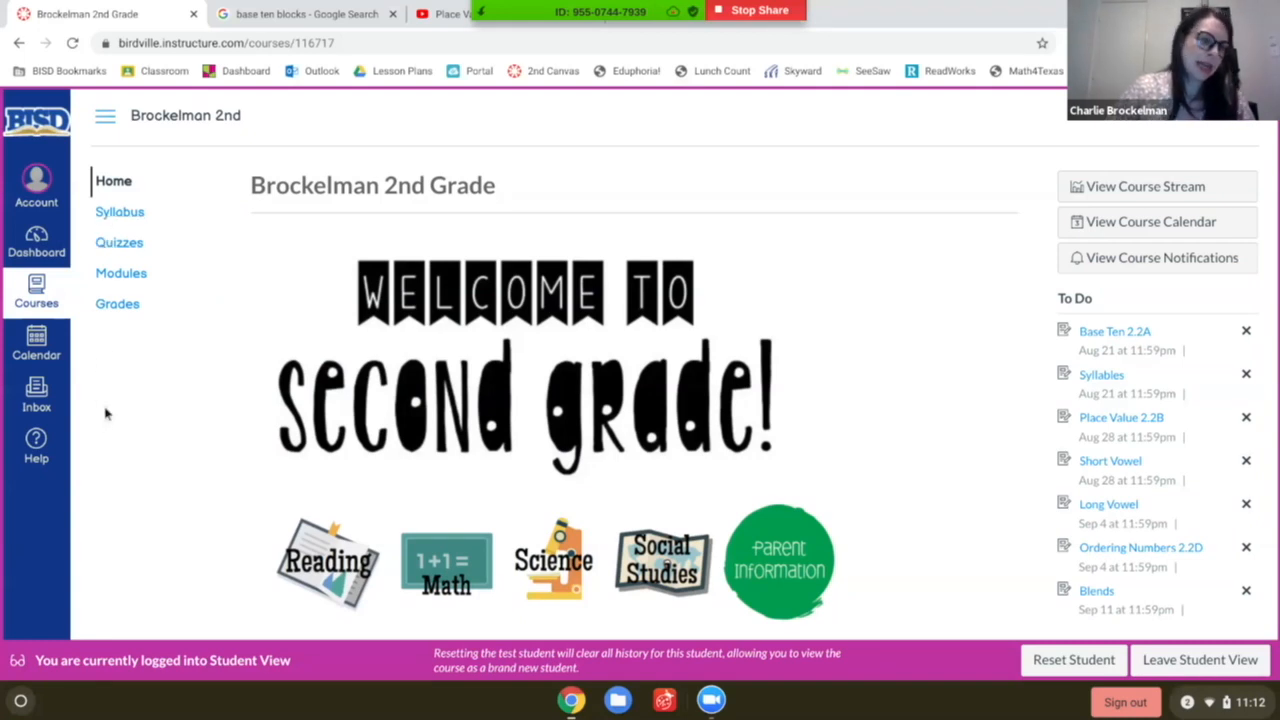
{"action": "left_click", "coordinate": [117, 243]}
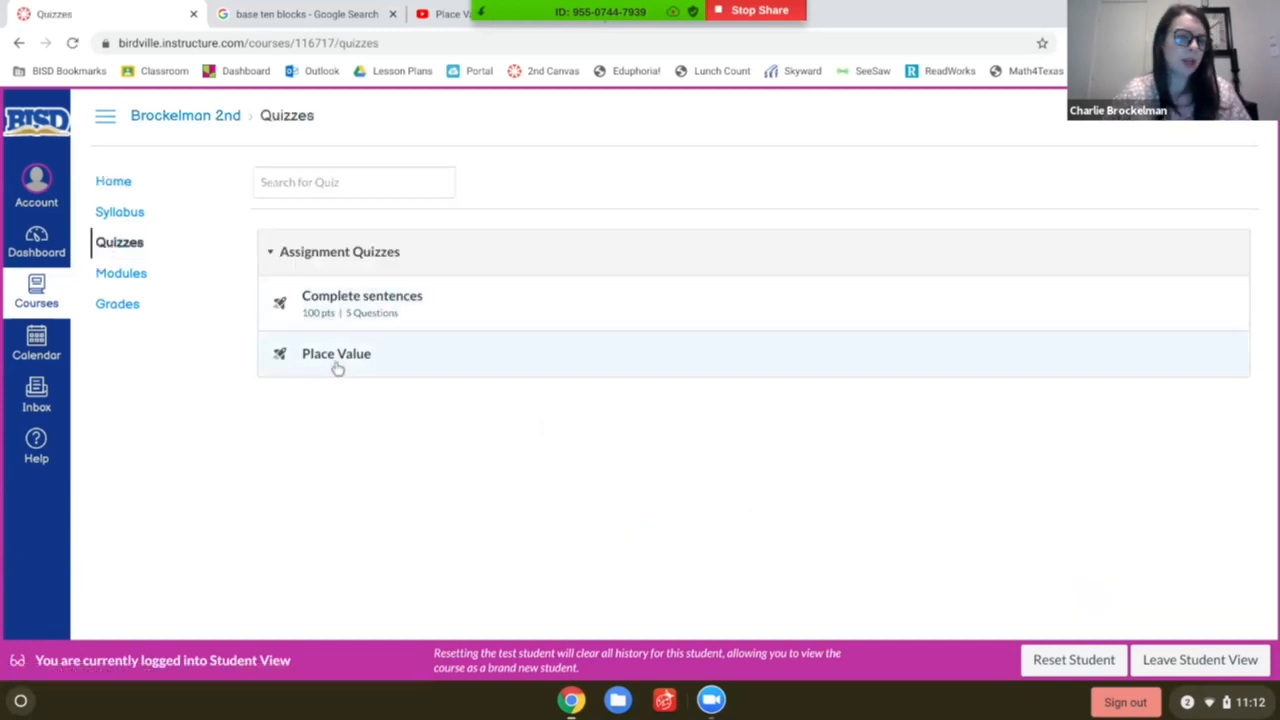
{"action": "left_click", "coordinate": [327, 358]}
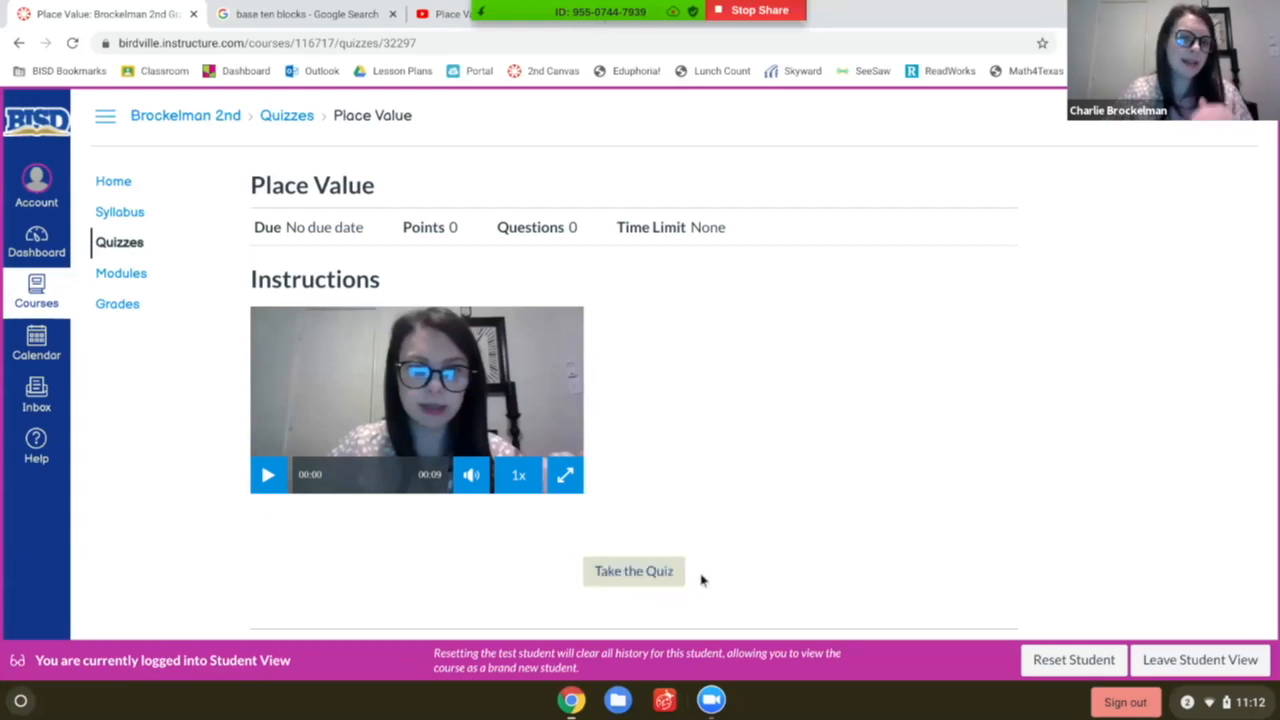
{"action": "left_click", "coordinate": [1180, 662]}
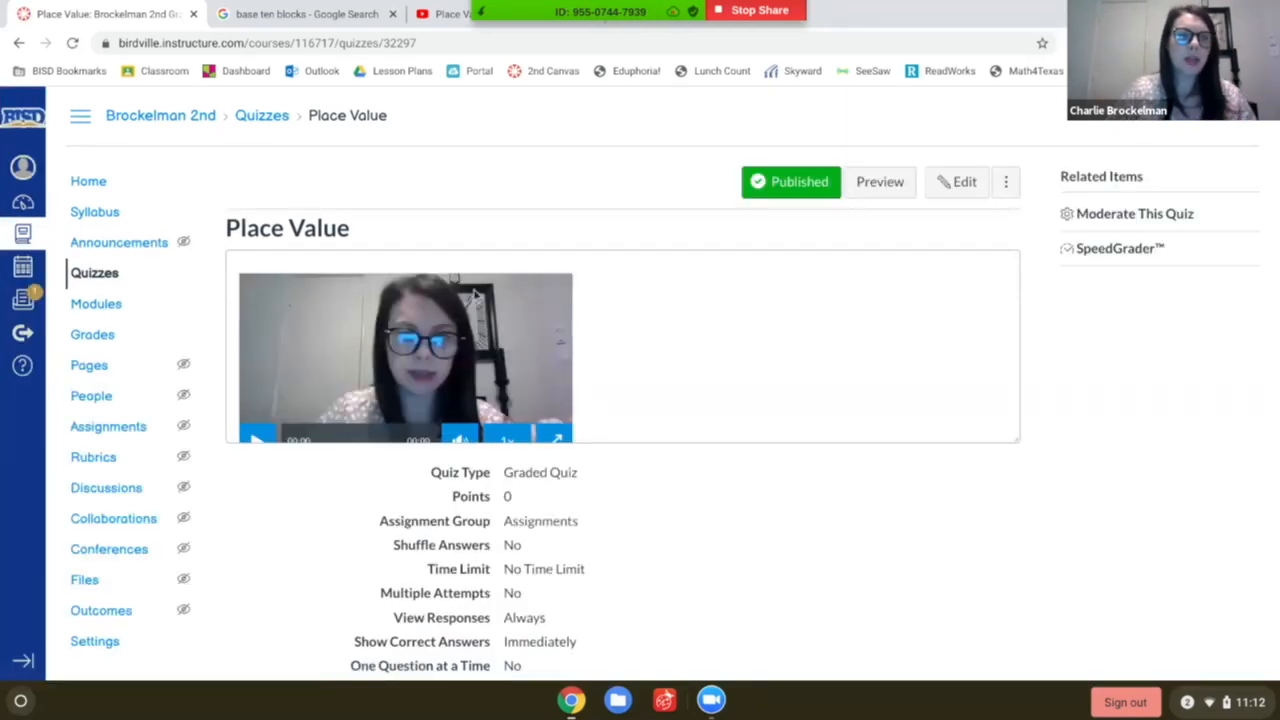
Open the Place Value quiz for editing and decline to load the auto-saved content.
{"action": "left_click", "coordinate": [942, 190]}
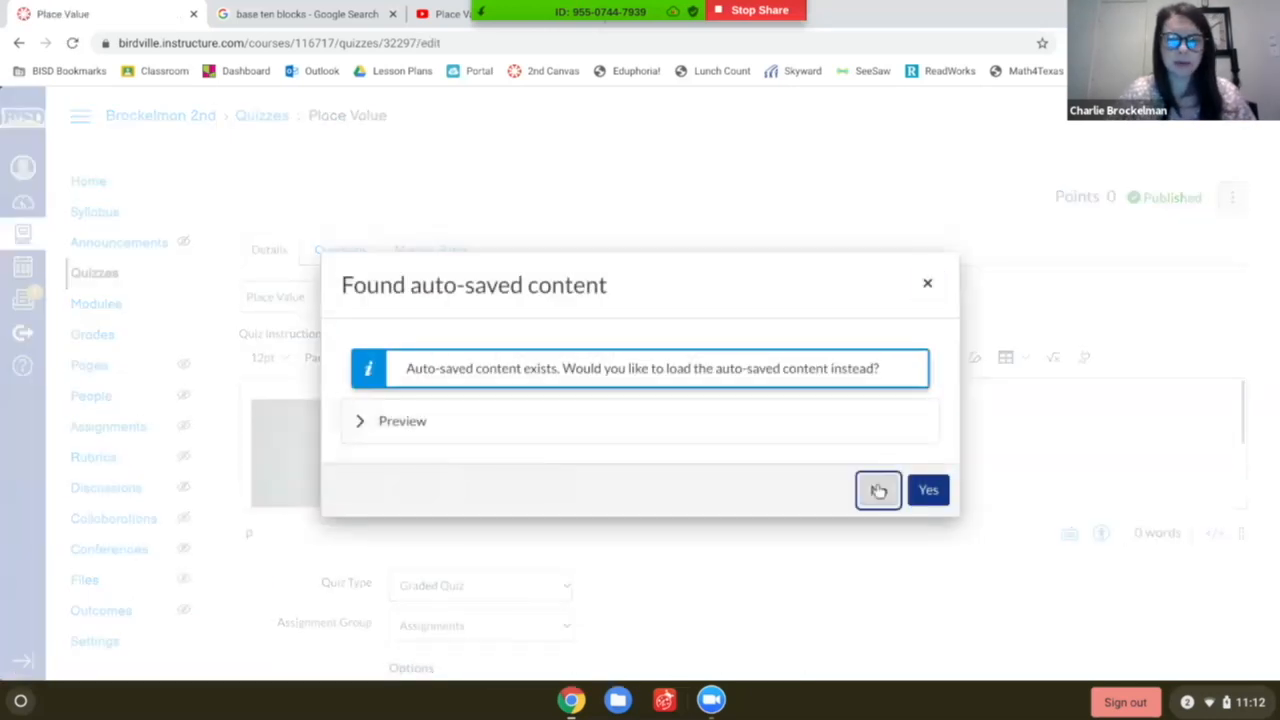
{"action": "left_click", "coordinate": [878, 490]}
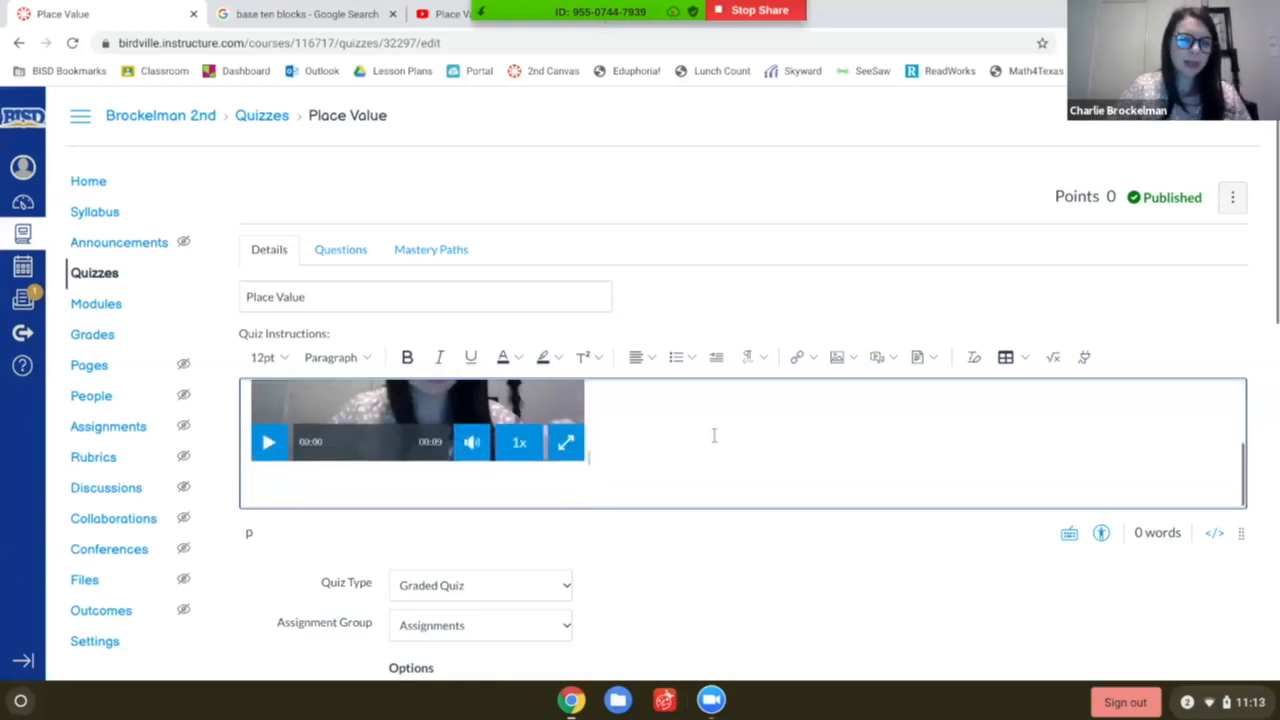
Set the quiz type to Graded Quiz and the assignment group to Assignments.
{"action": "scroll", "coordinate": [681, 560], "scroll_direction": "down", "scroll_amount": 2}
{"action": "scroll", "coordinate": [681, 560], "scroll_direction": "down", "scroll_amount": 1}
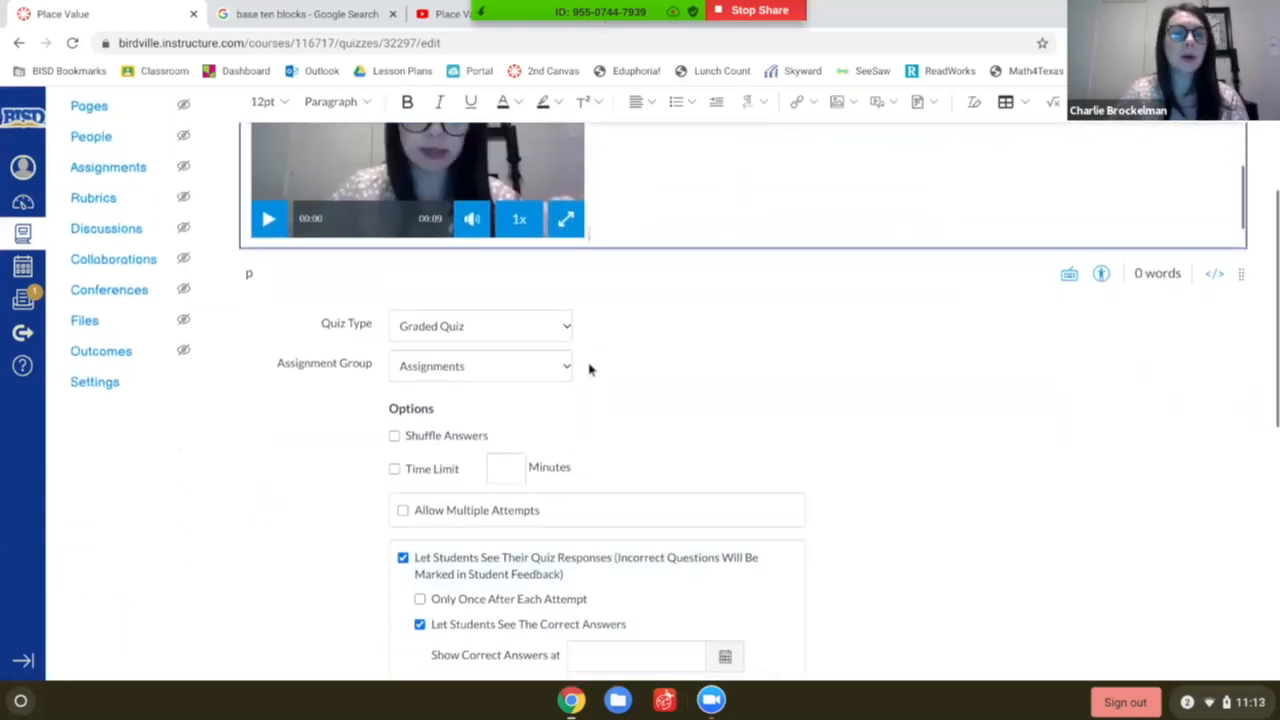
{"action": "left_click", "coordinate": [566, 332]}
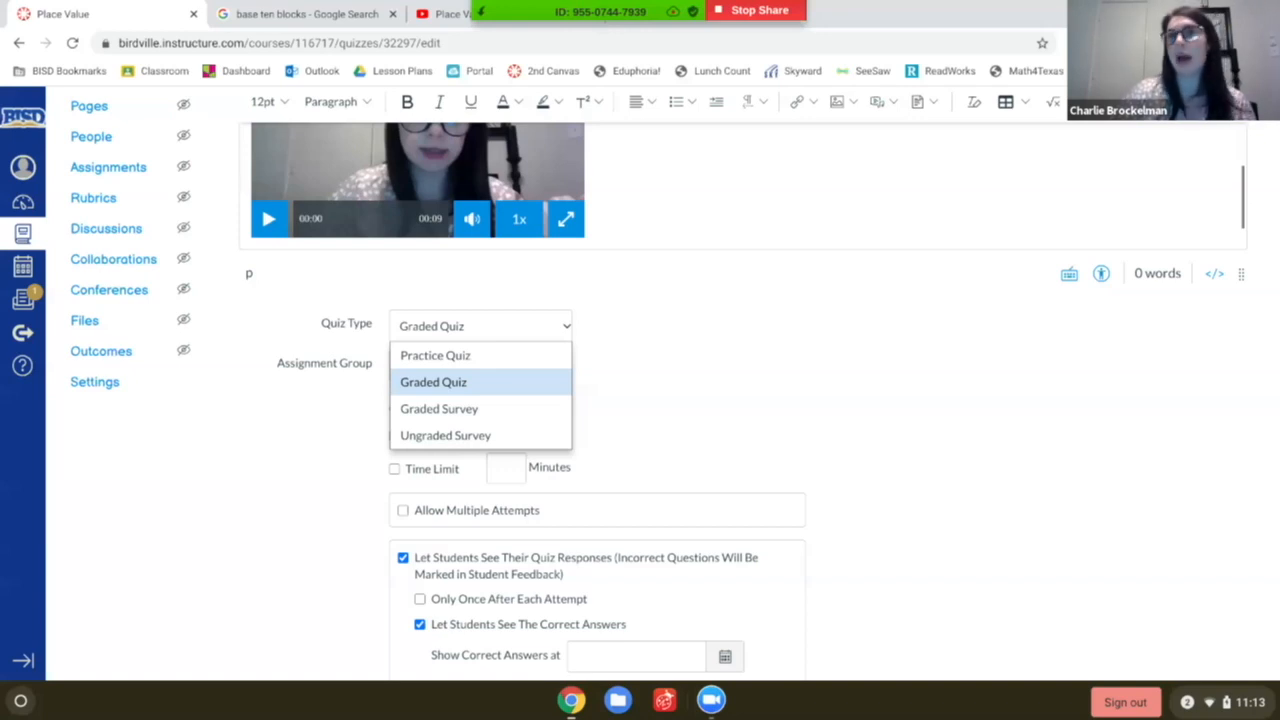
{"action": "left_click", "coordinate": [412, 384]}
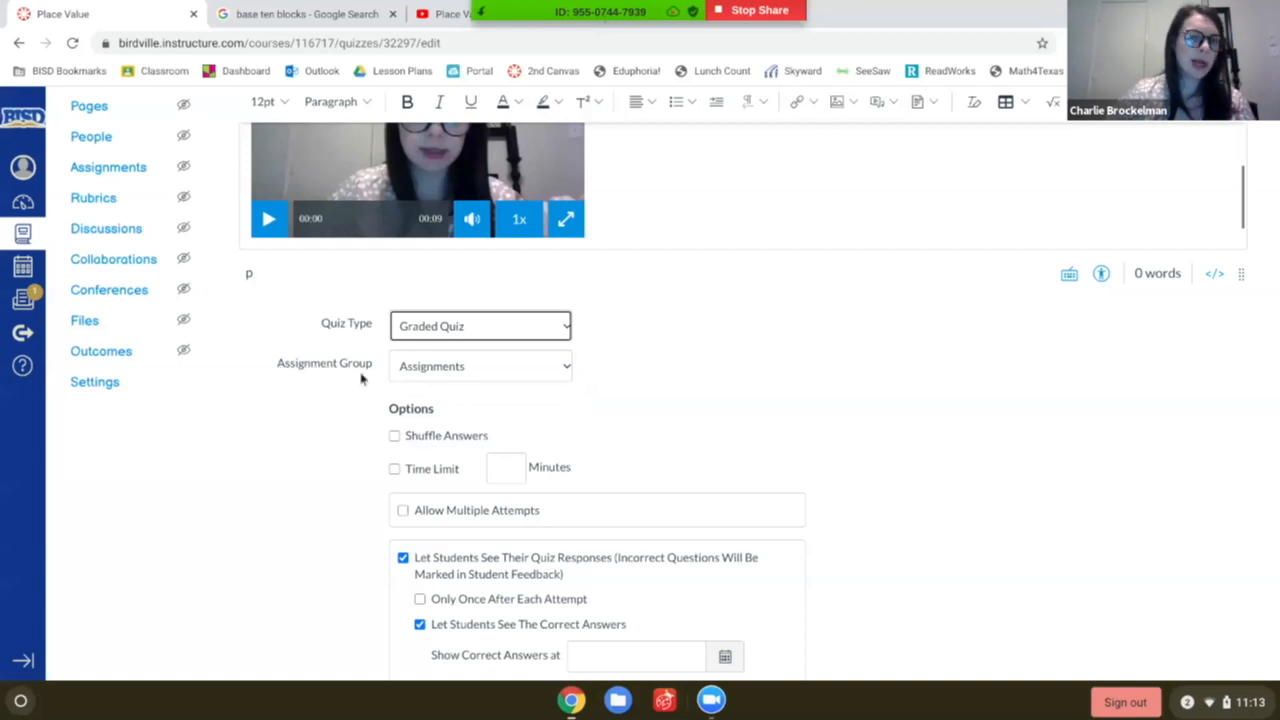
{"action": "left_click", "coordinate": [569, 369]}
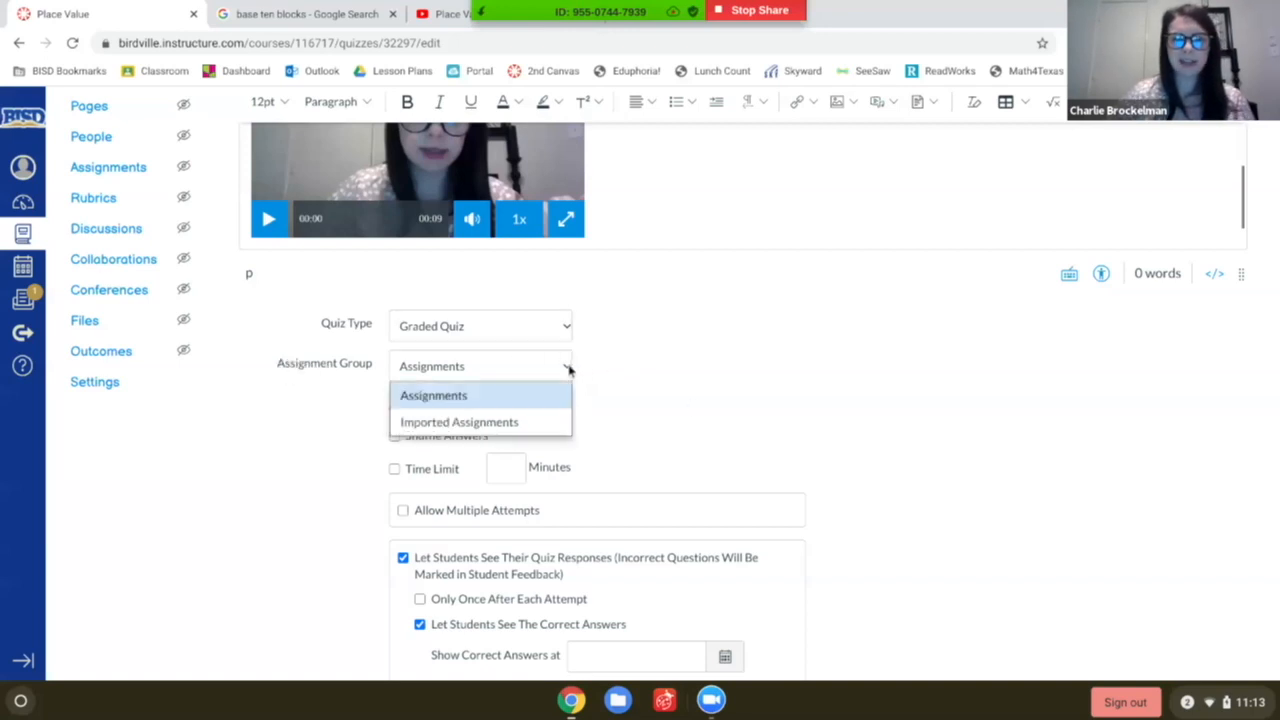
{"action": "left_click", "coordinate": [479, 396]}
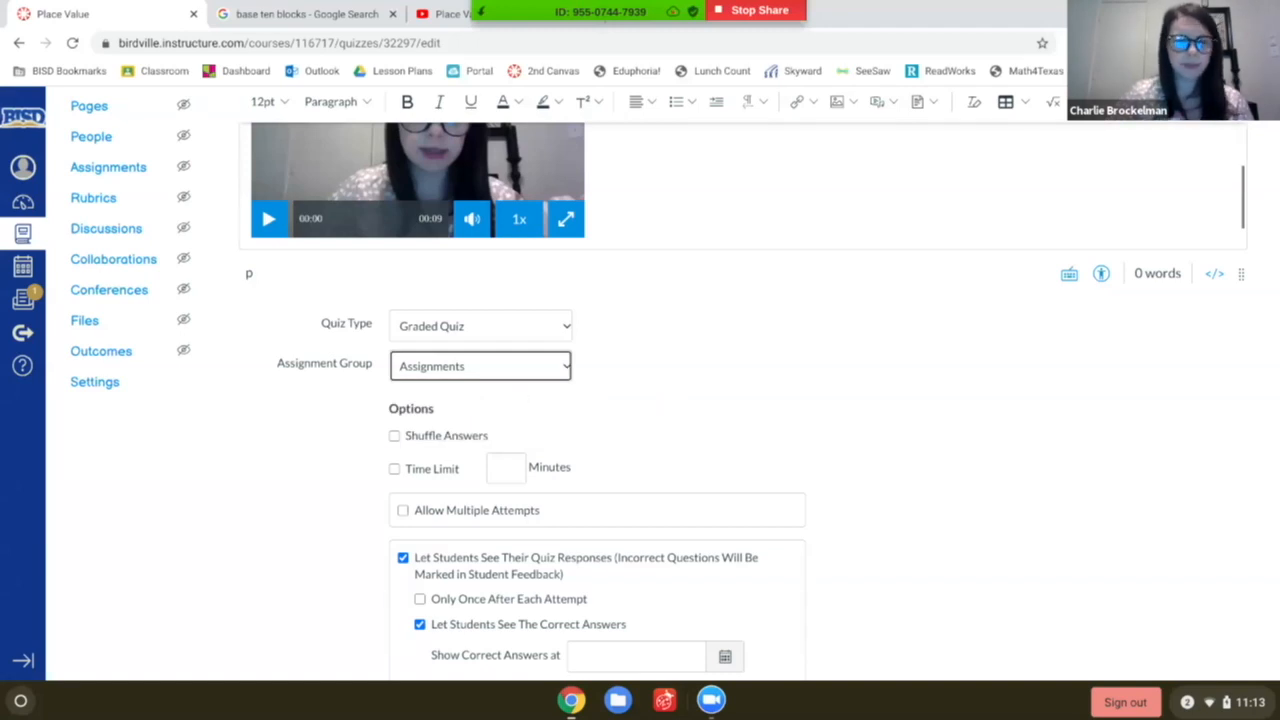
Remove Everyone from the quiz's Assign to setting and assign the quiz to Everyone again.
{"action": "scroll", "coordinate": [640, 380], "scroll_direction": "down", "scroll_amount": 5}
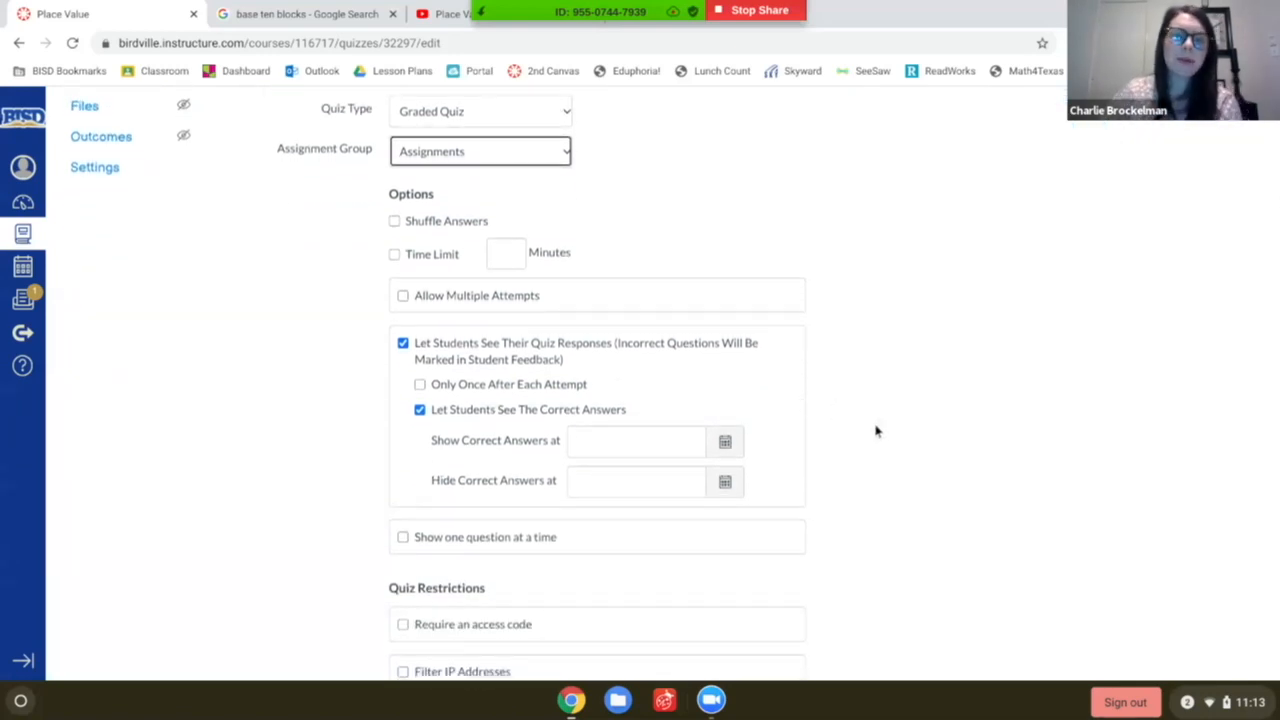
{"action": "scroll", "coordinate": [876, 431], "scroll_direction": "down", "scroll_amount": 1}
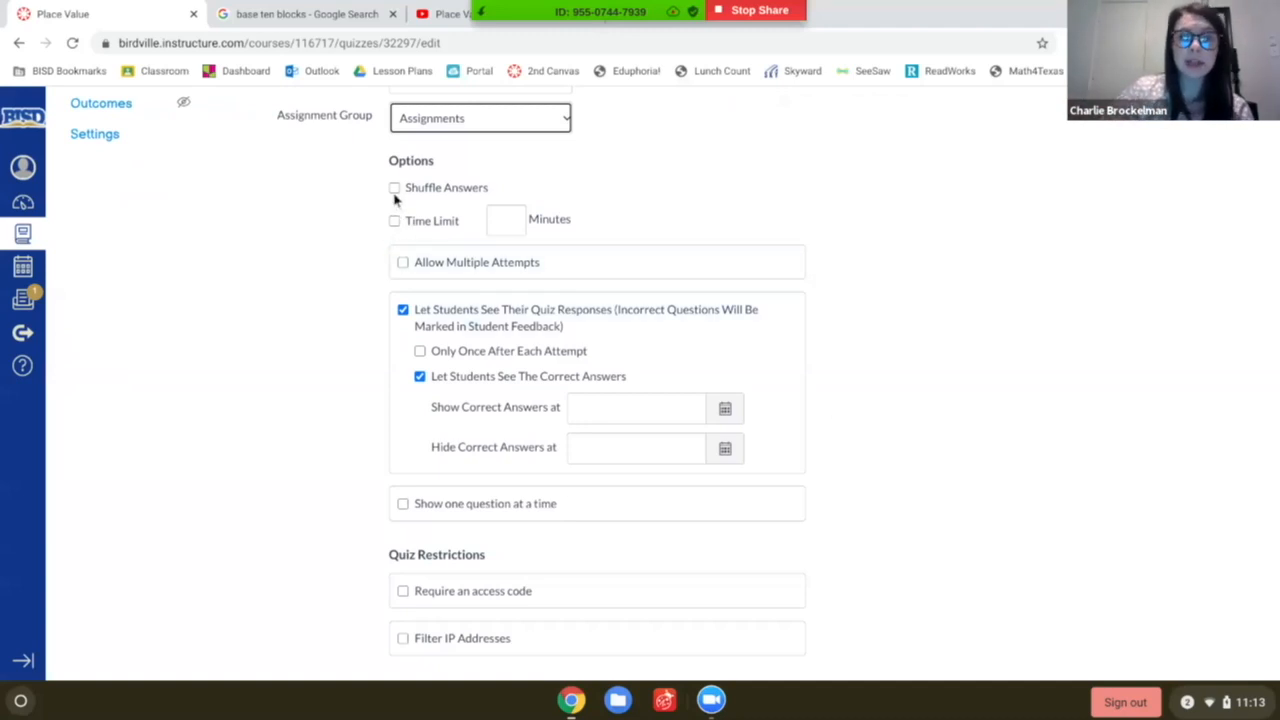
{"action": "scroll", "coordinate": [309, 324], "scroll_direction": "down", "scroll_amount": 1}
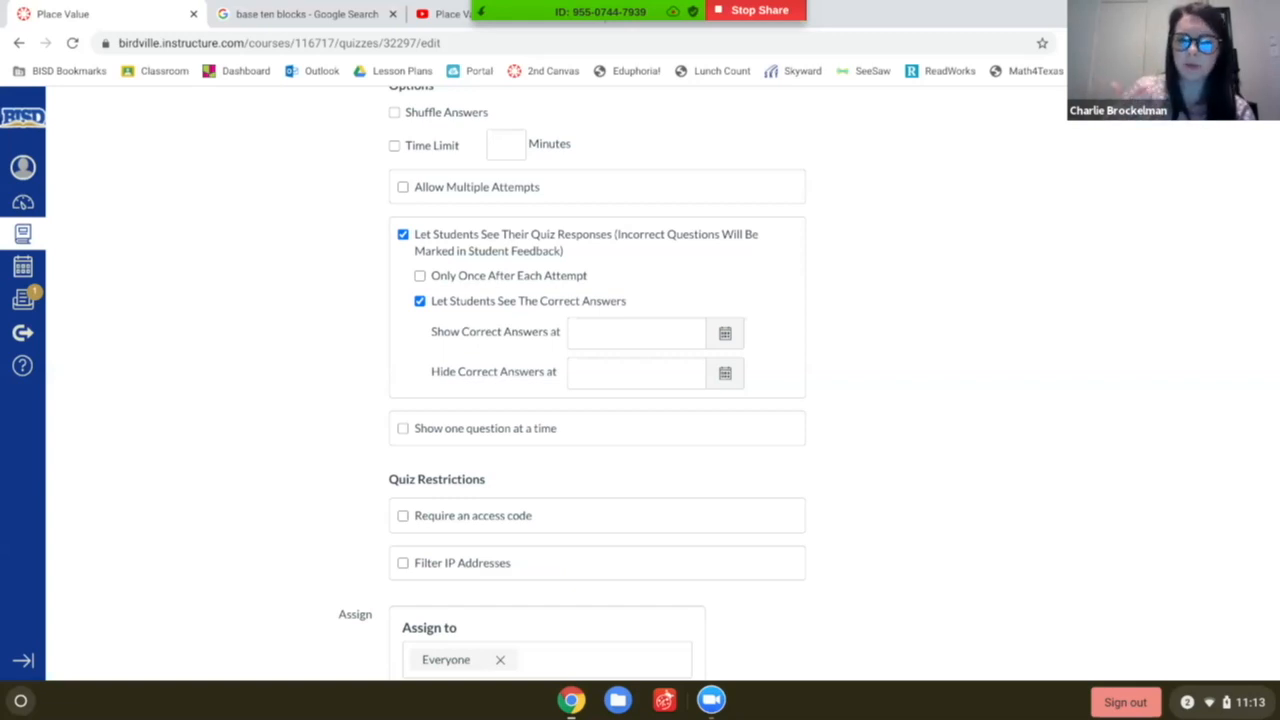
{"action": "scroll", "coordinate": [640, 383], "scroll_direction": "down", "scroll_amount": 3}
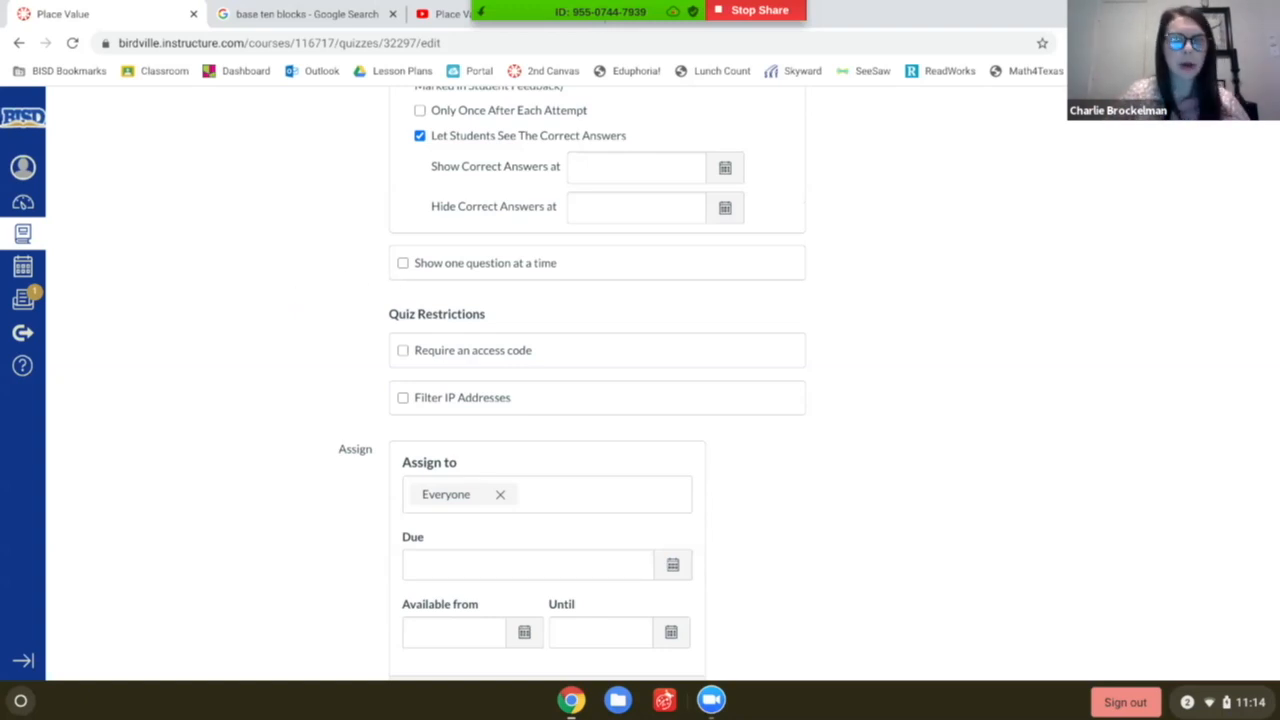
{"action": "scroll", "coordinate": [333, 264], "scroll_direction": "down", "scroll_amount": 2}
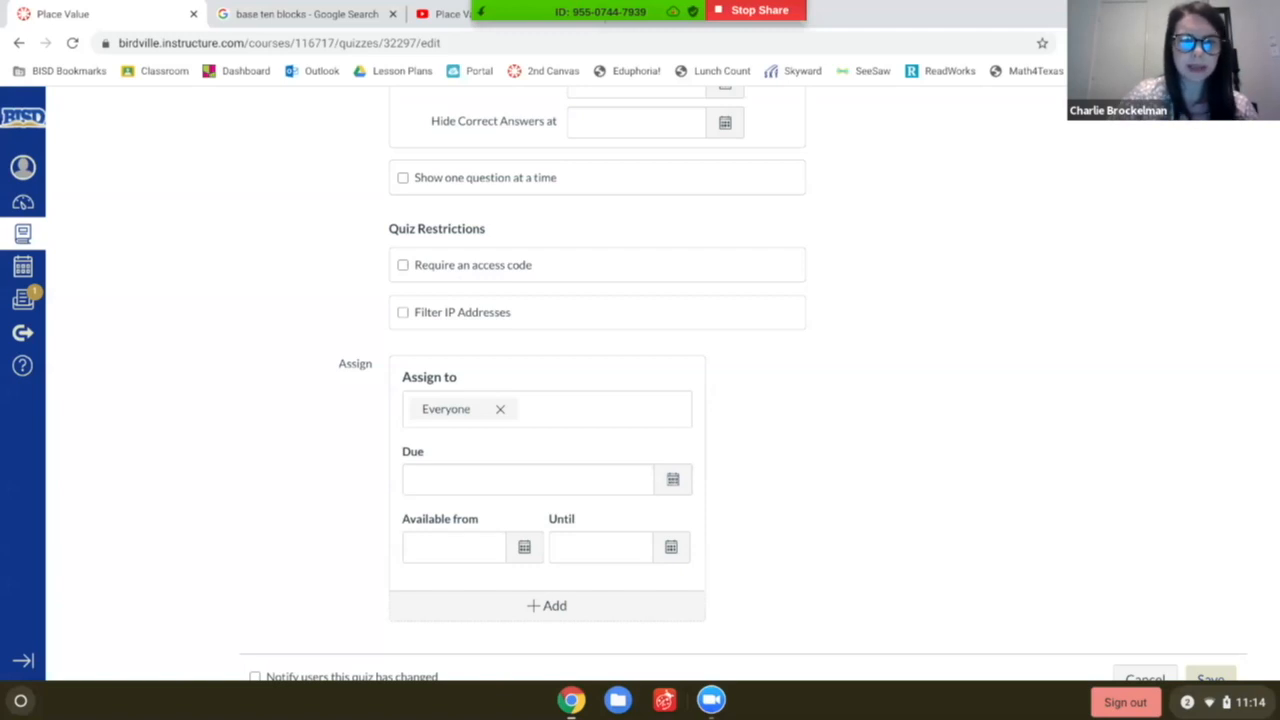
{"action": "scroll", "coordinate": [360, 345], "scroll_direction": "down", "scroll_amount": 1}
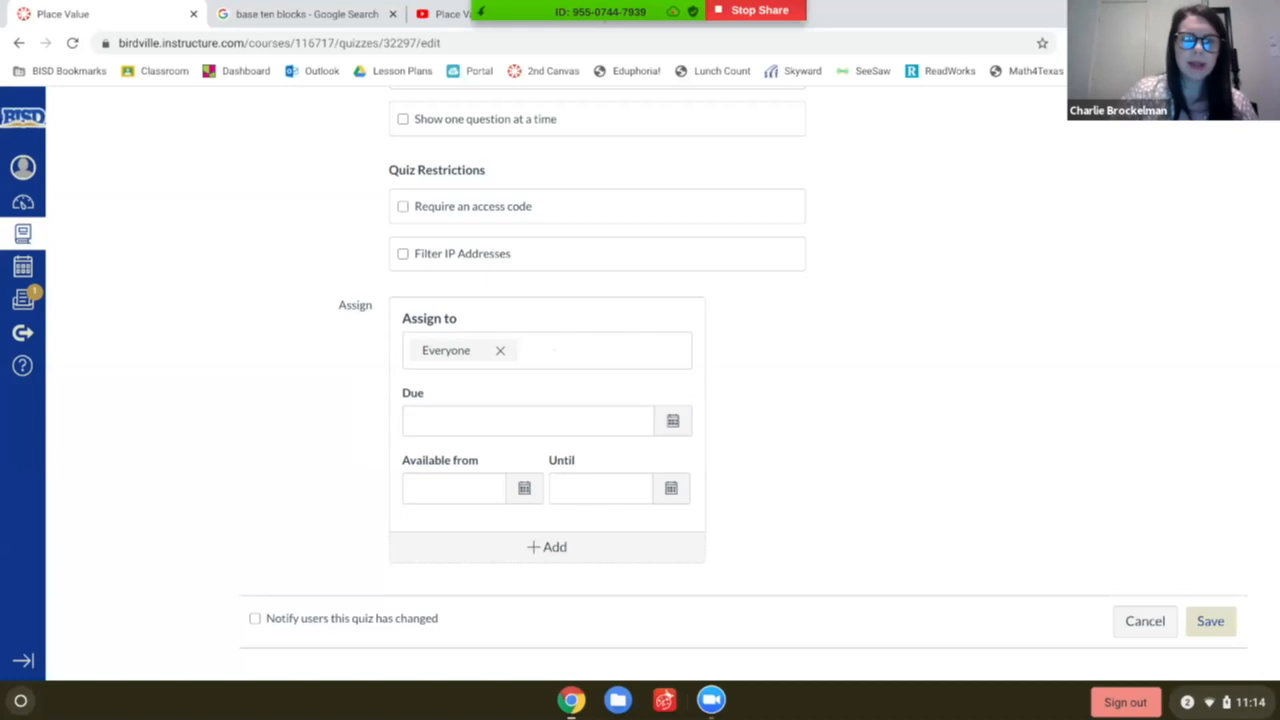
{"action": "left_click", "coordinate": [502, 352]}
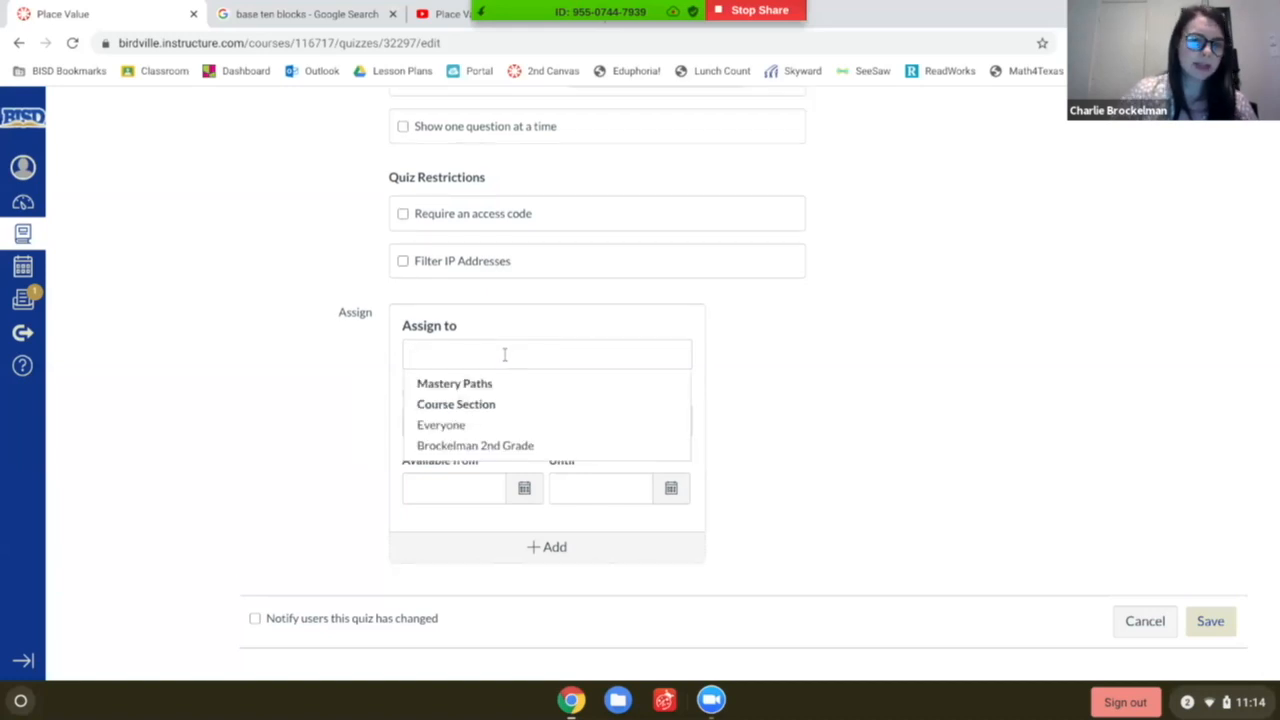
{"action": "left_click", "coordinate": [436, 425]}
{"action": "left_click", "coordinate": [374, 410]}
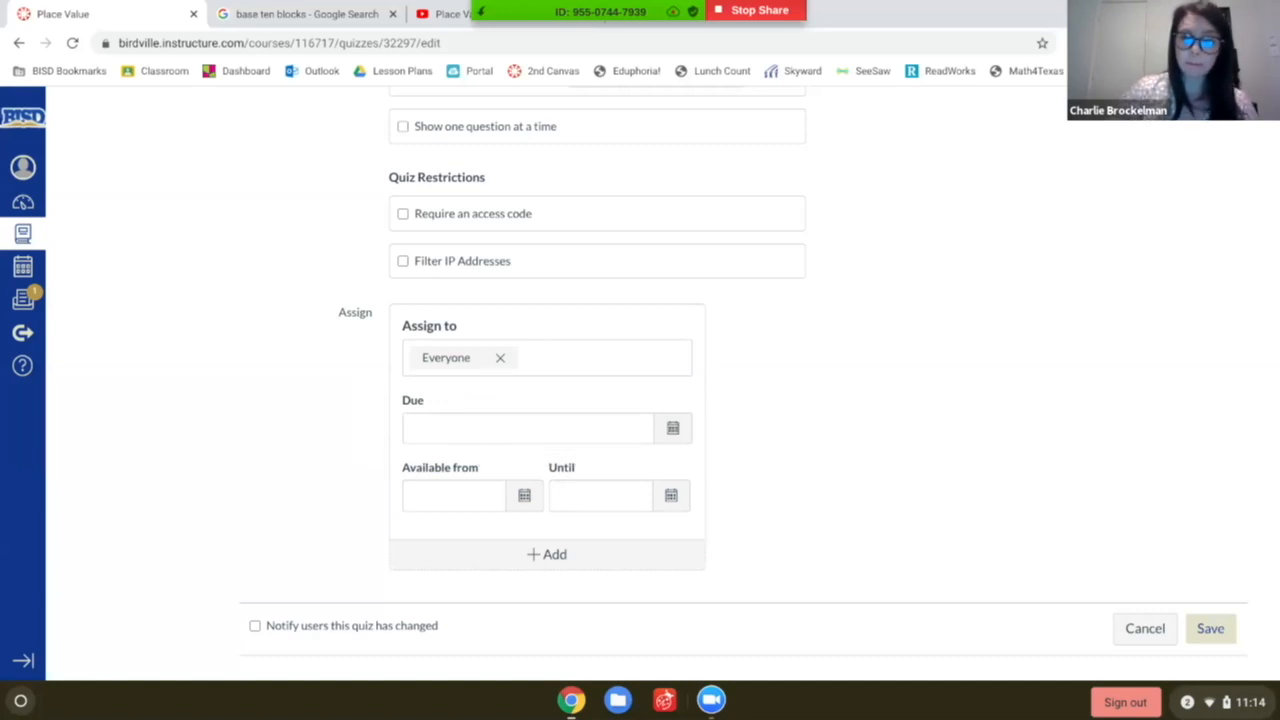
Turn on Allow Multiple Attempts in the quiz options and turn it off again.
{"action": "scroll", "coordinate": [324, 296], "scroll_direction": "up", "scroll_amount": 15}
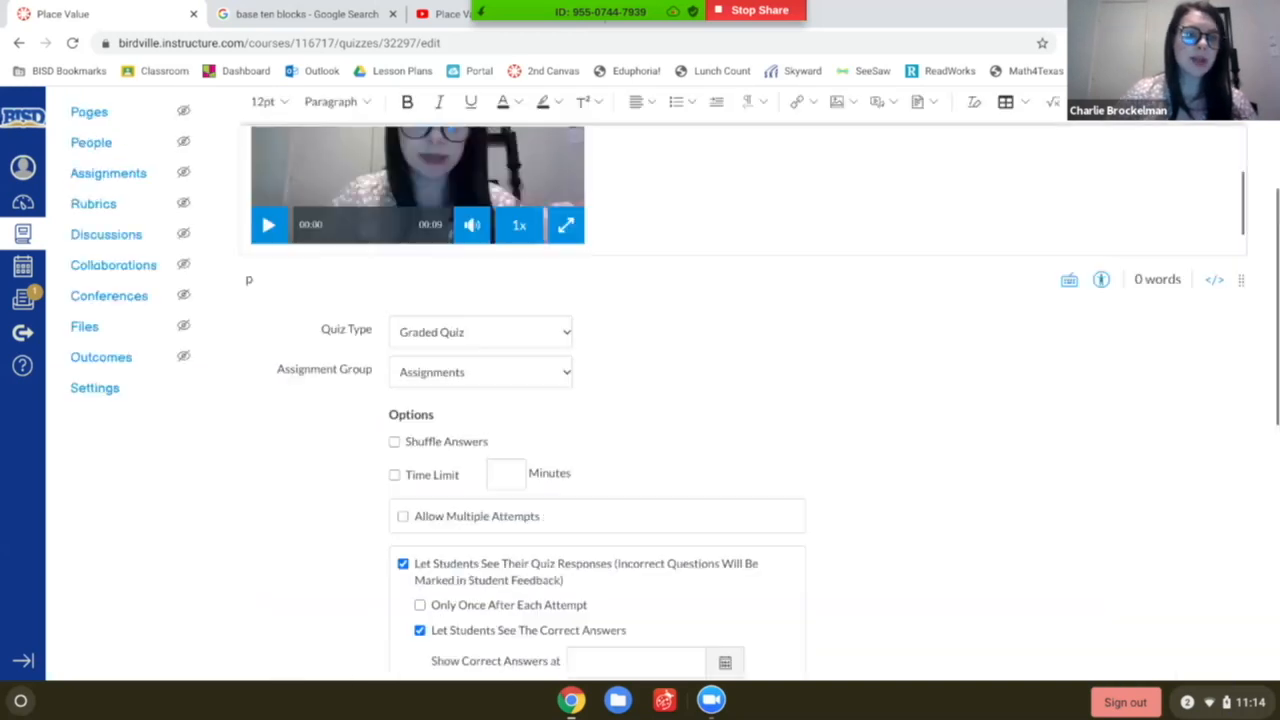
{"action": "left_click", "coordinate": [316, 292]}
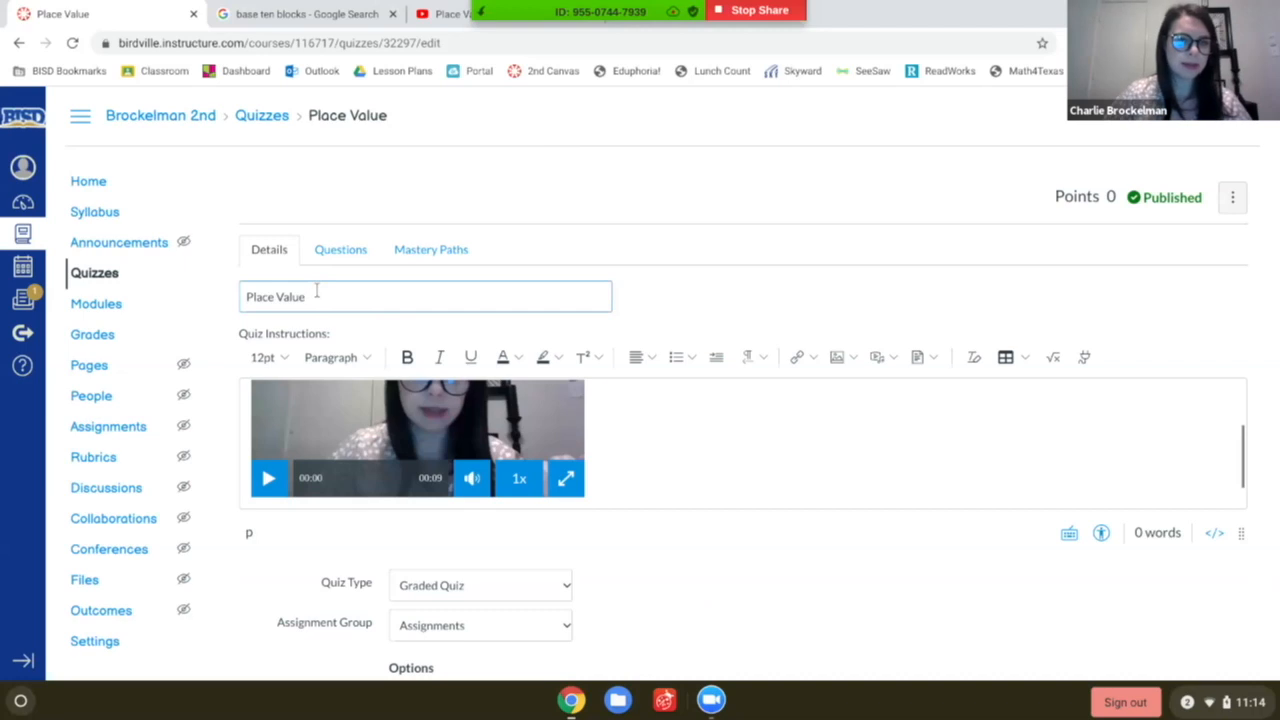
{"action": "left_click", "coordinate": [730, 471]}
{"action": "scroll", "coordinate": [737, 583], "scroll_direction": "down", "scroll_amount": 3}
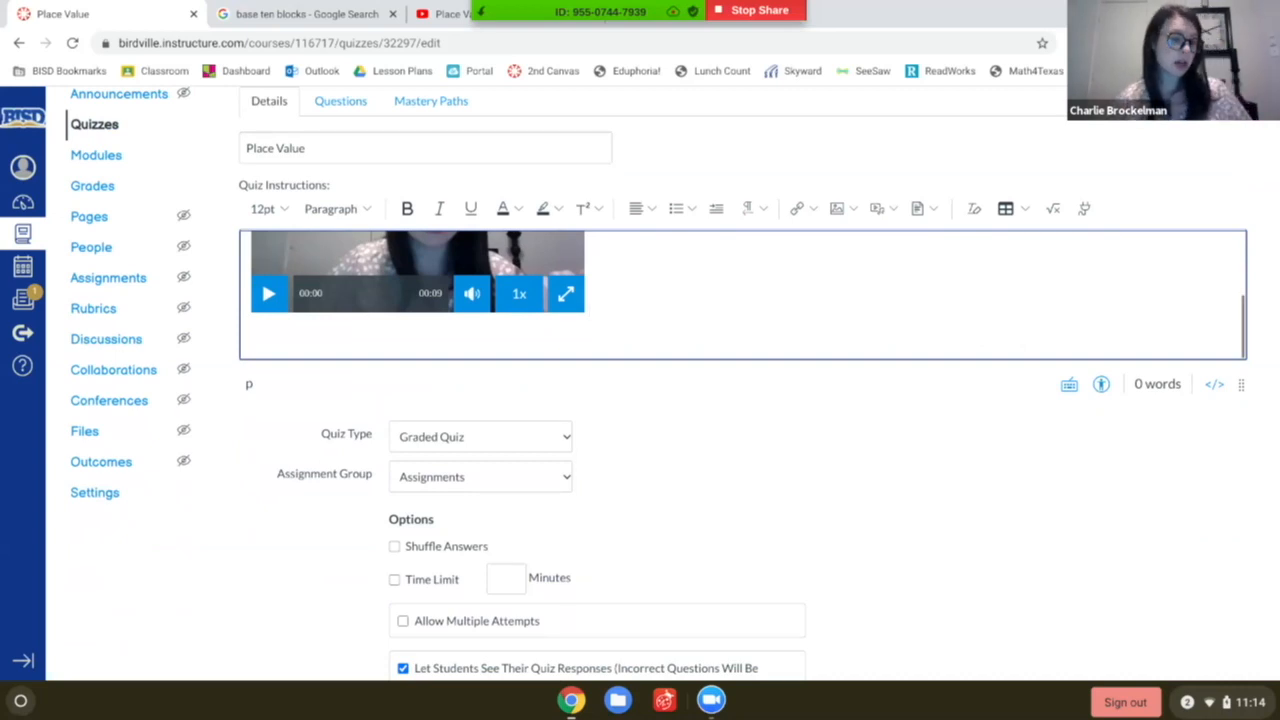
{"action": "scroll", "coordinate": [660, 380], "scroll_direction": "down", "scroll_amount": 6}
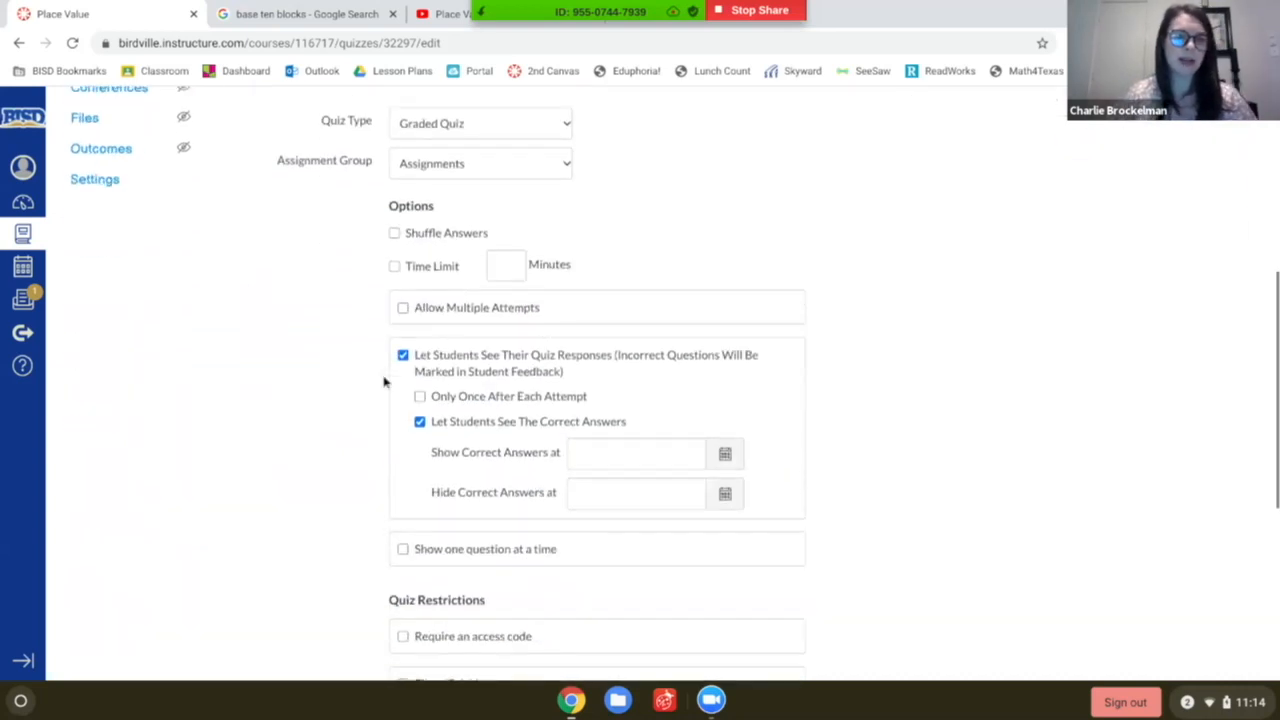
{"action": "left_click", "coordinate": [403, 309]}
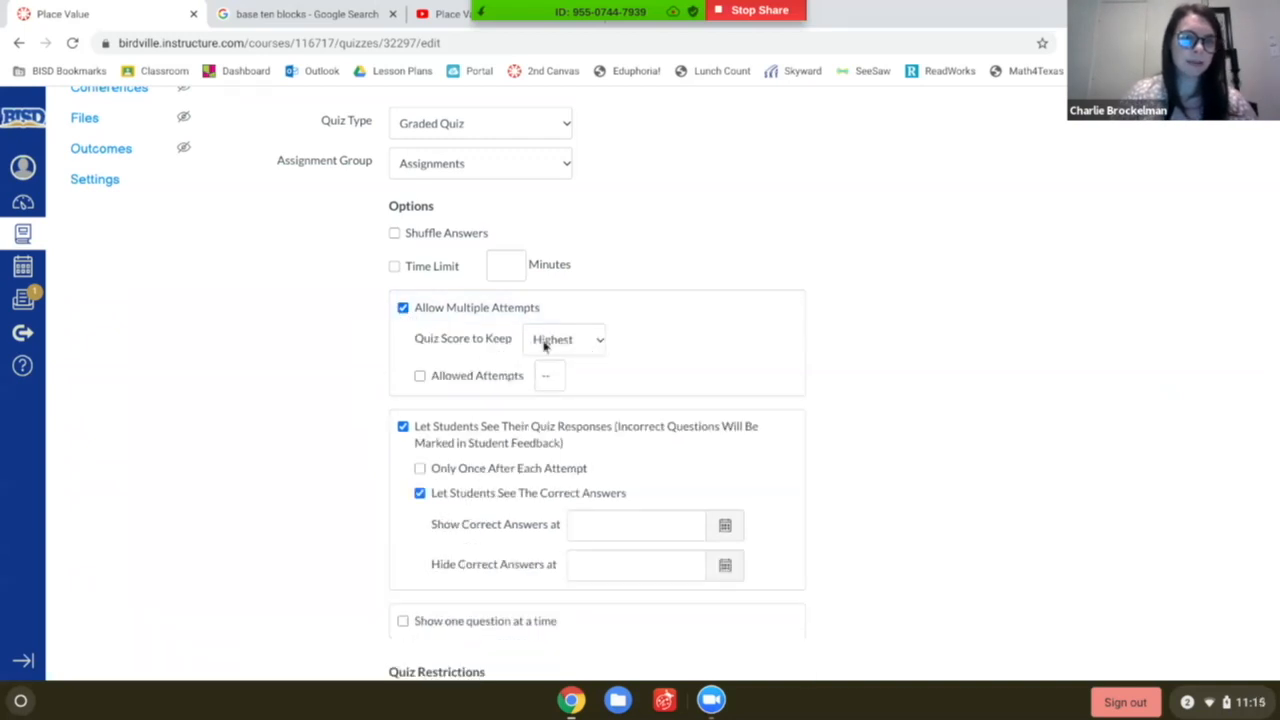
{"action": "left_click", "coordinate": [403, 310]}
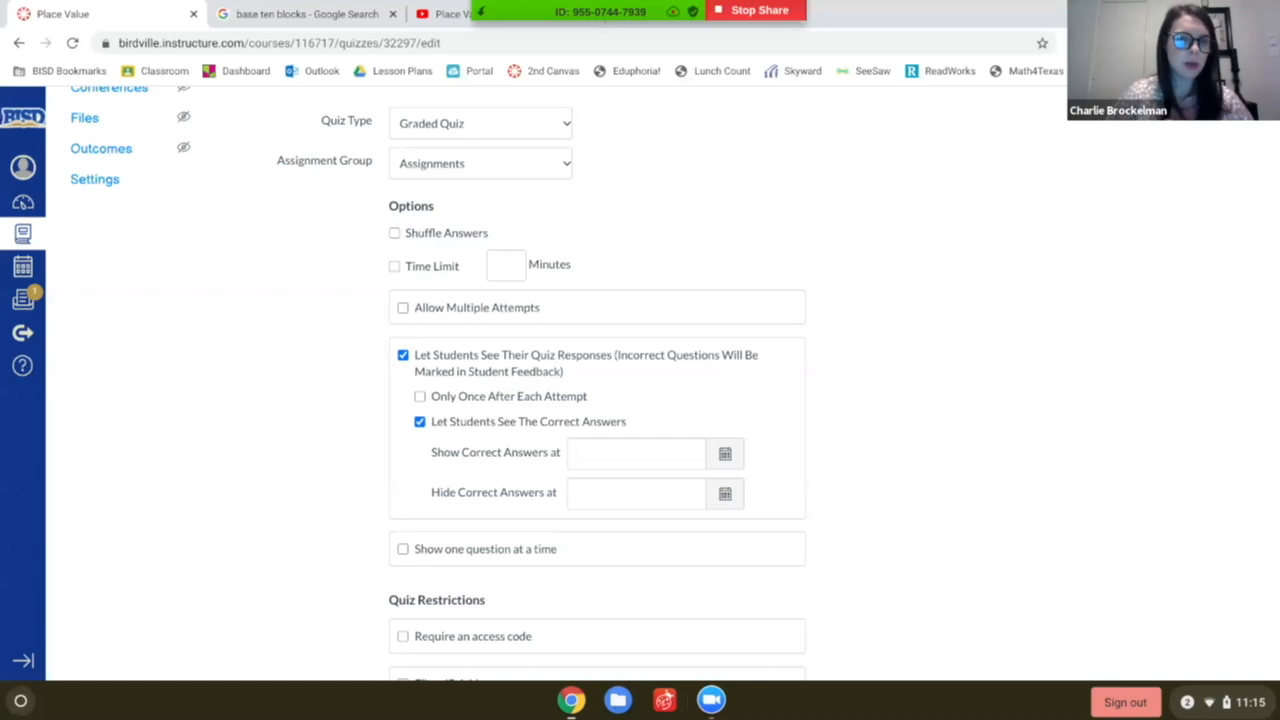
Add a new Multiple Choice question to the Place Value quiz and place the cursor in its question text.
{"action": "scroll", "coordinate": [238, 270], "scroll_direction": "up", "scroll_amount": 5}
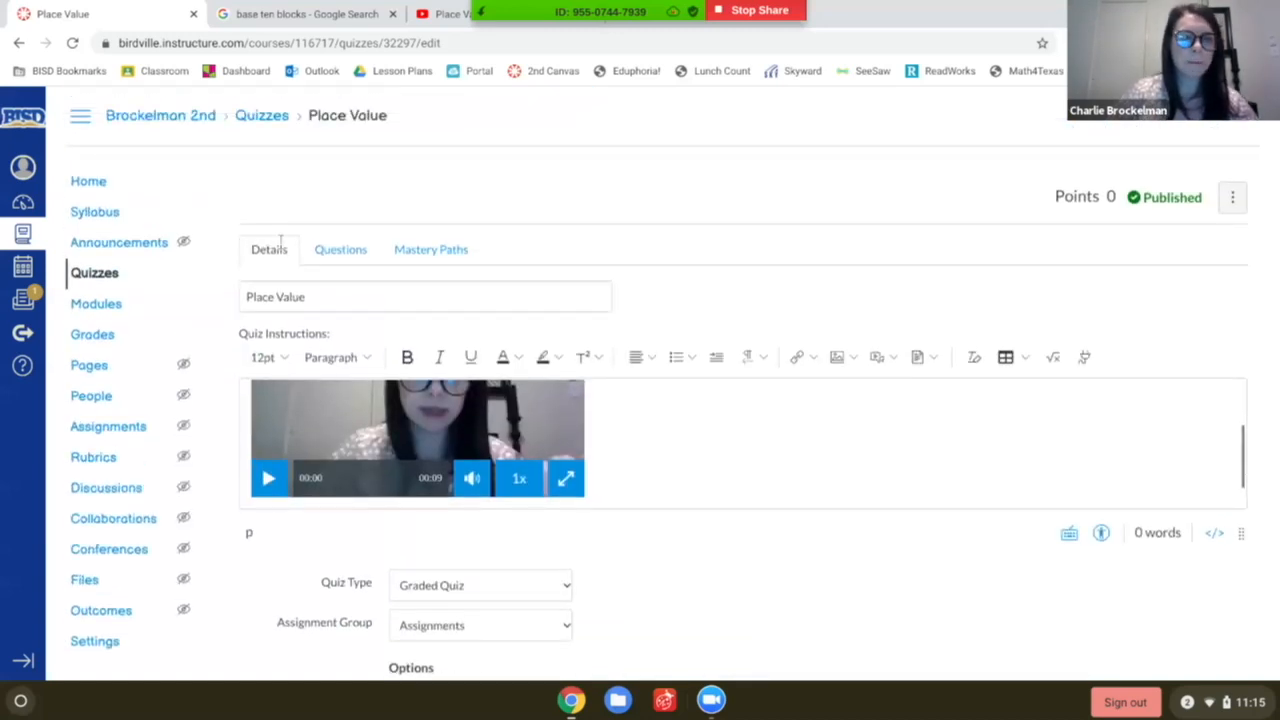
{"action": "left_click", "coordinate": [340, 250]}
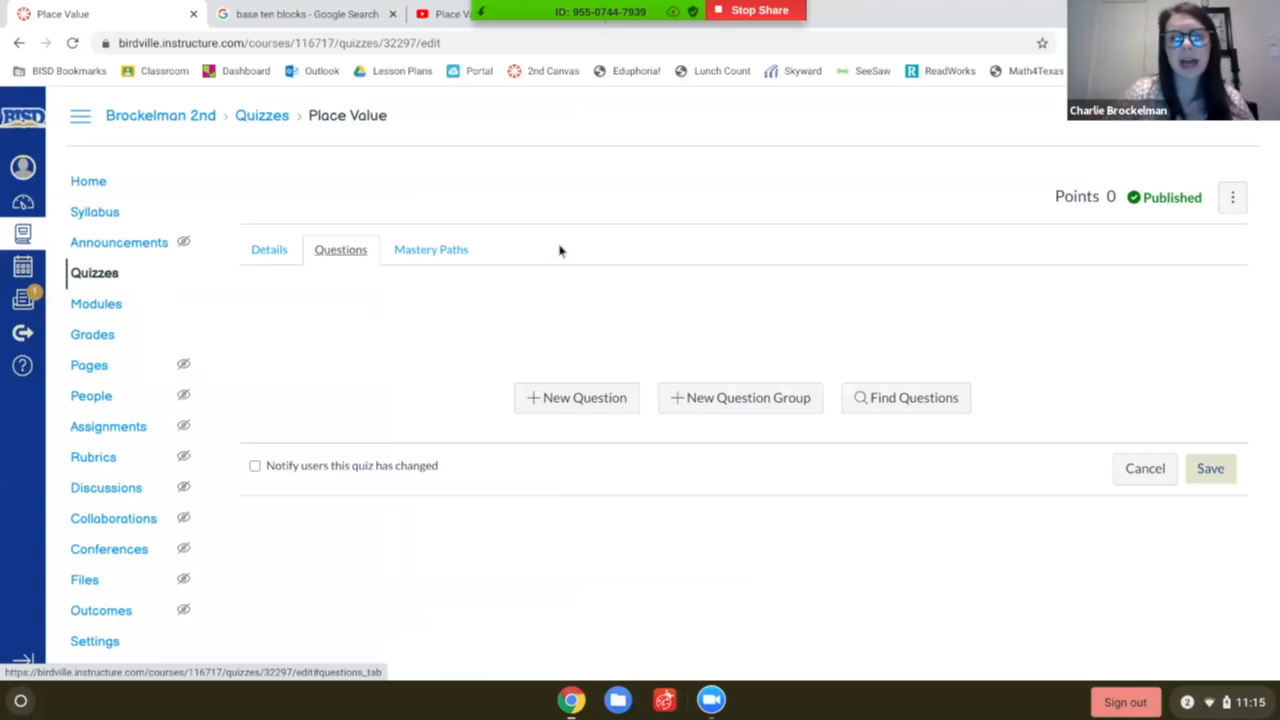
{"action": "left_click", "coordinate": [572, 397]}
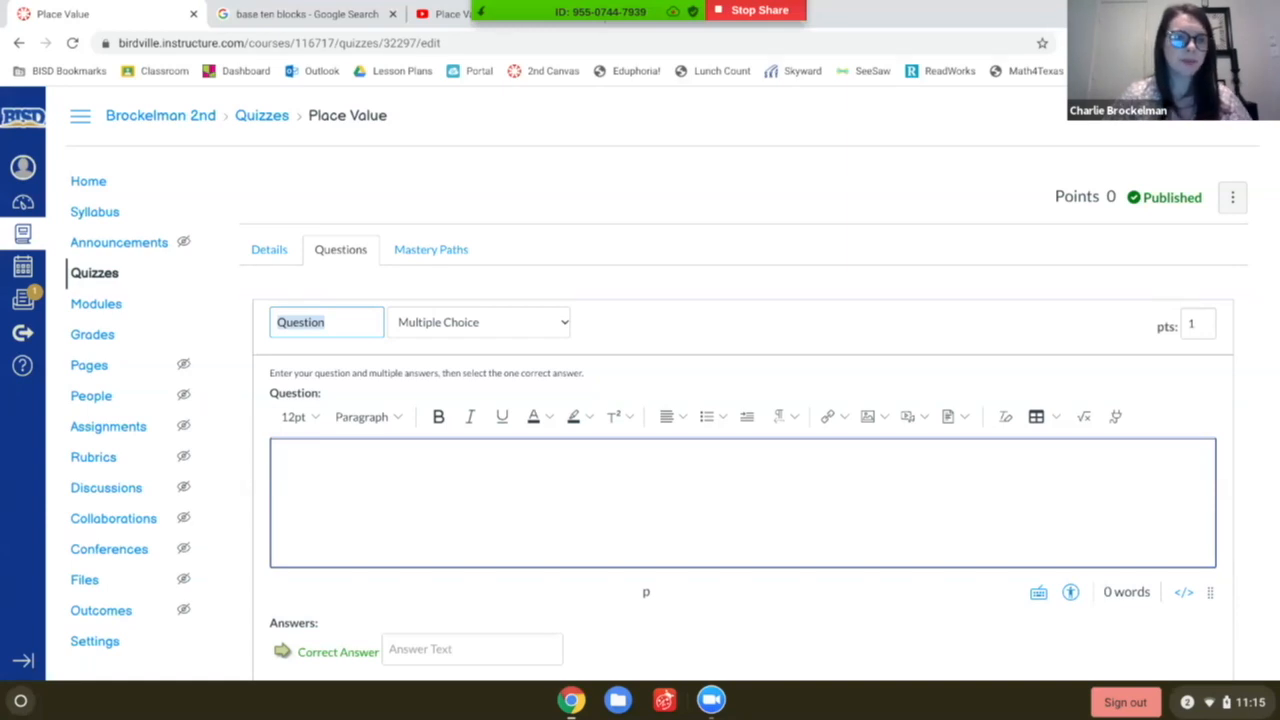
{"action": "left_click", "coordinate": [341, 322]}
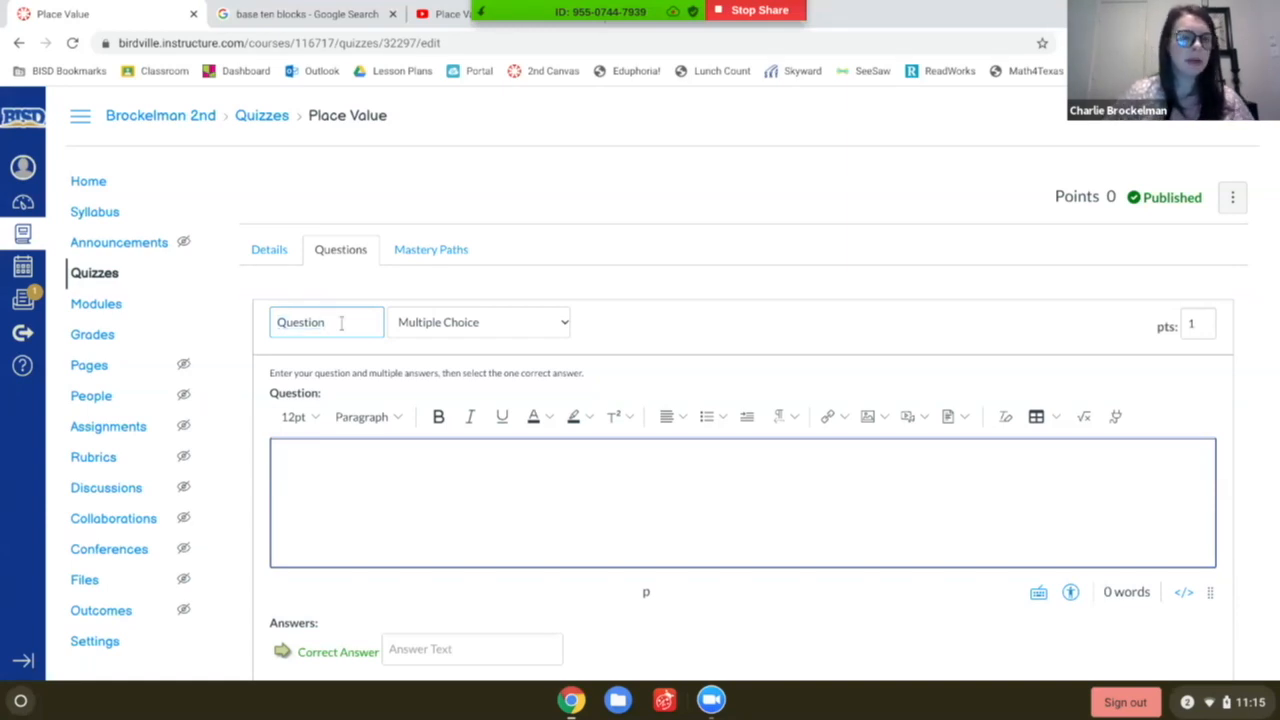
{"action": "left_click", "coordinate": [563, 326]}
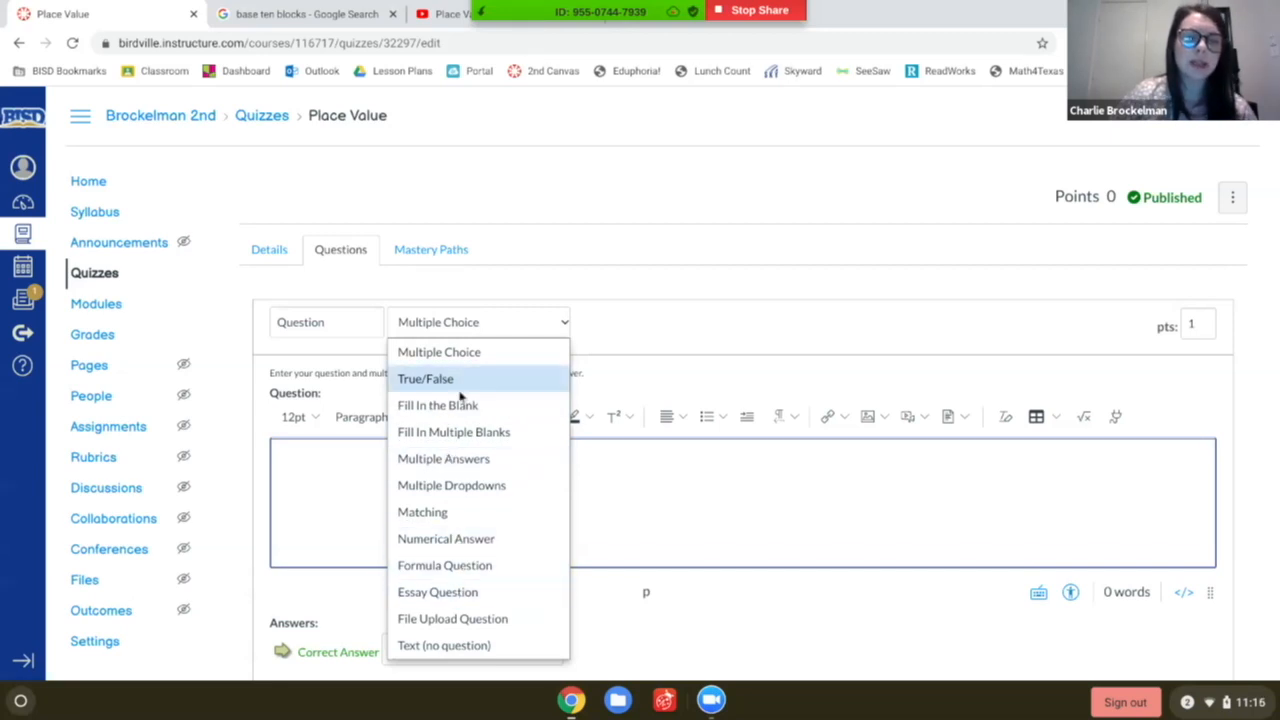
{"action": "left_click", "coordinate": [453, 355]}
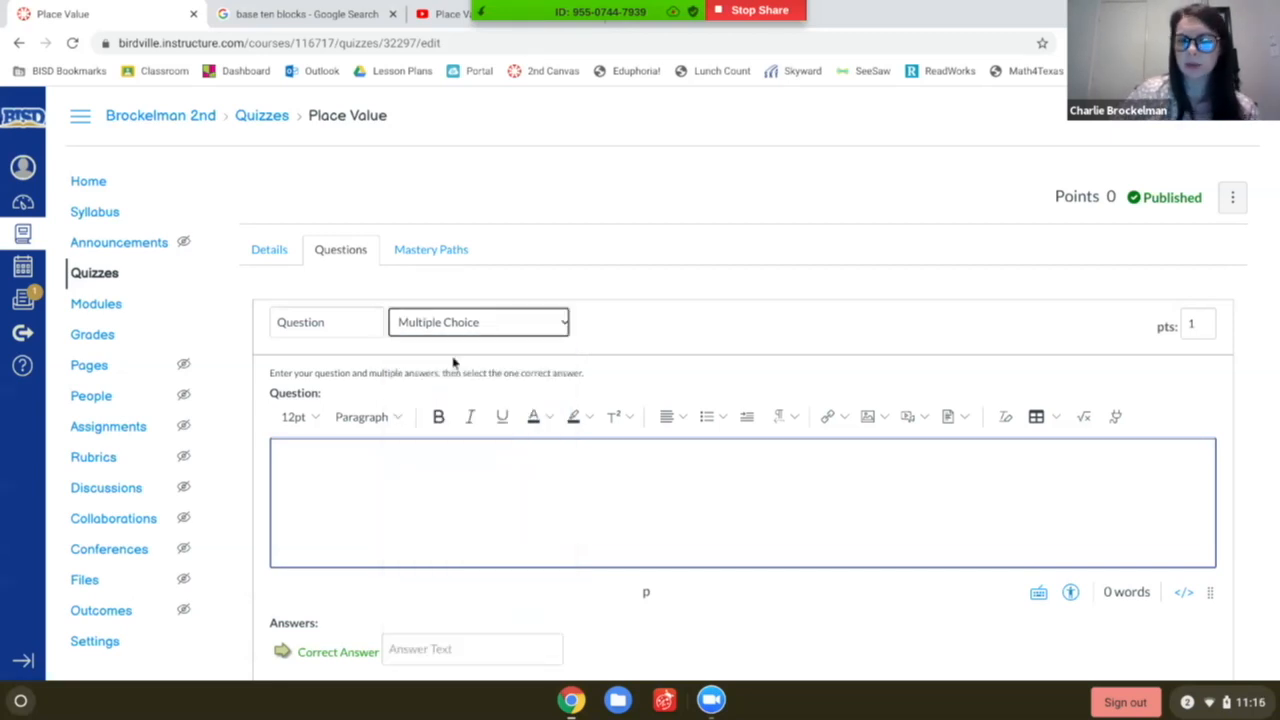
{"action": "left_click", "coordinate": [333, 470]}
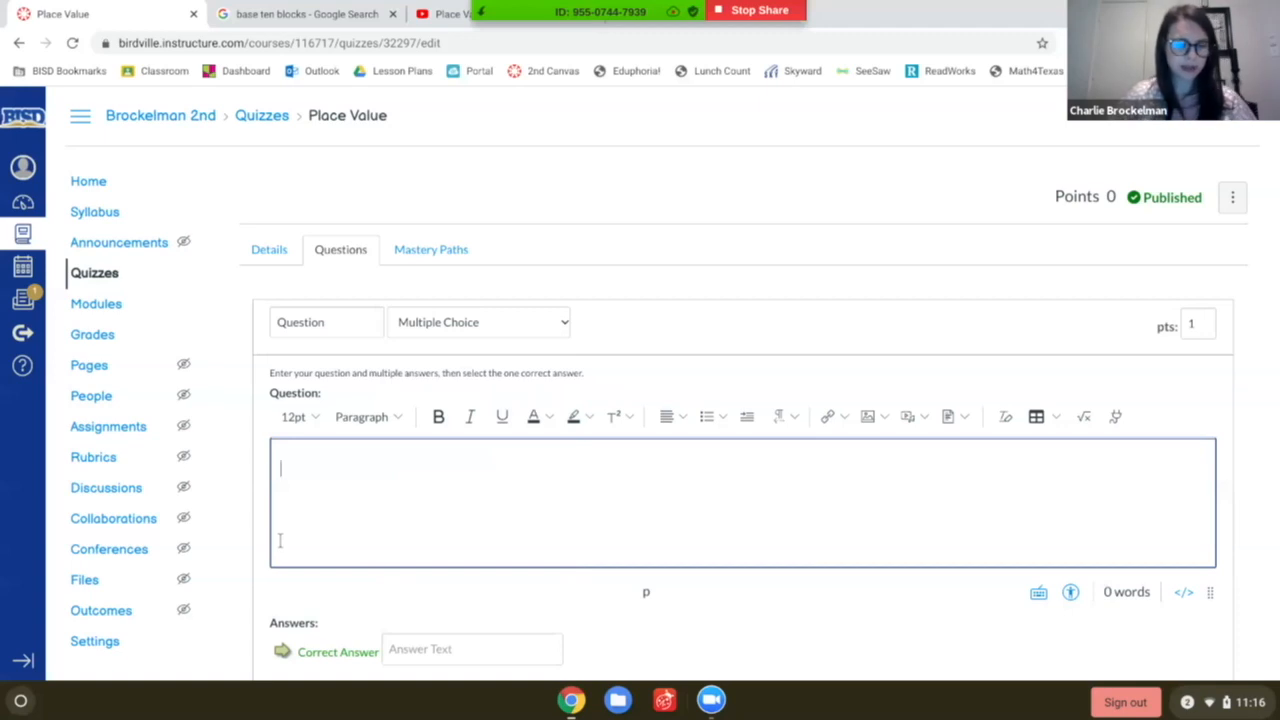
Enter "What is the expanded form of 456?" as the text of the Multiple Choice question.
{"action": "type", "text": "What"}
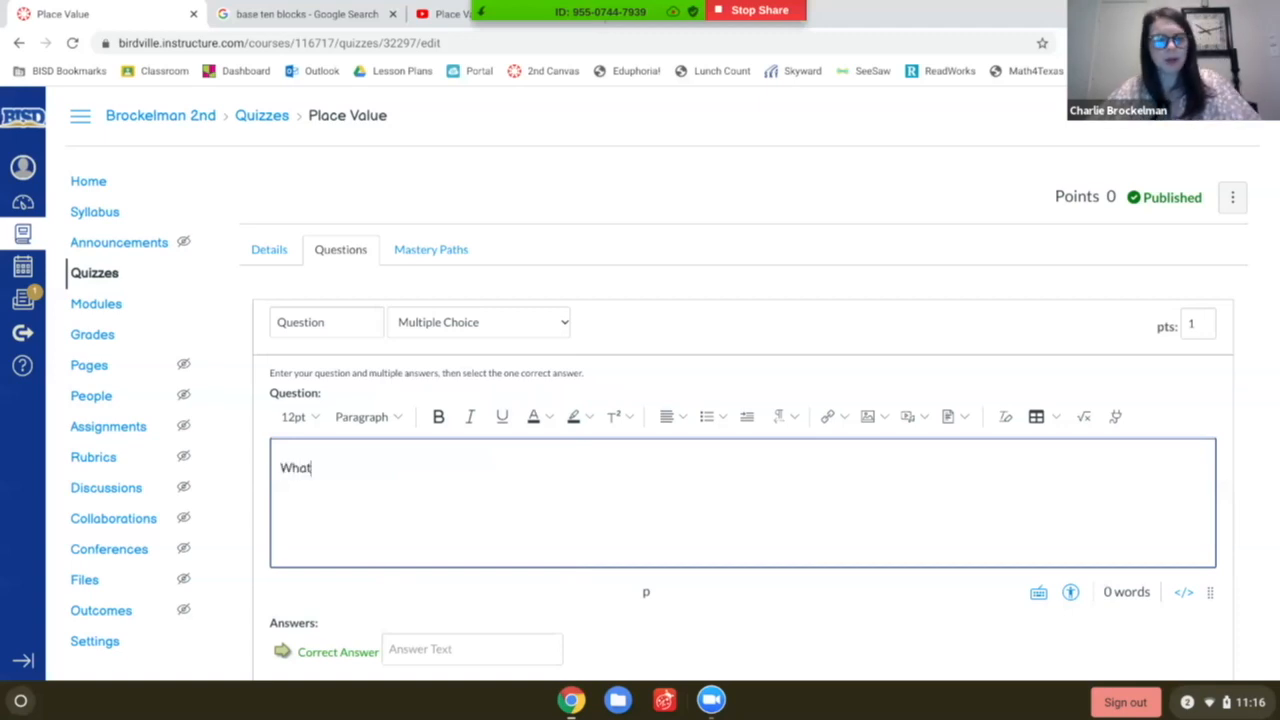
{"action": "type", "text": " is the expa"}
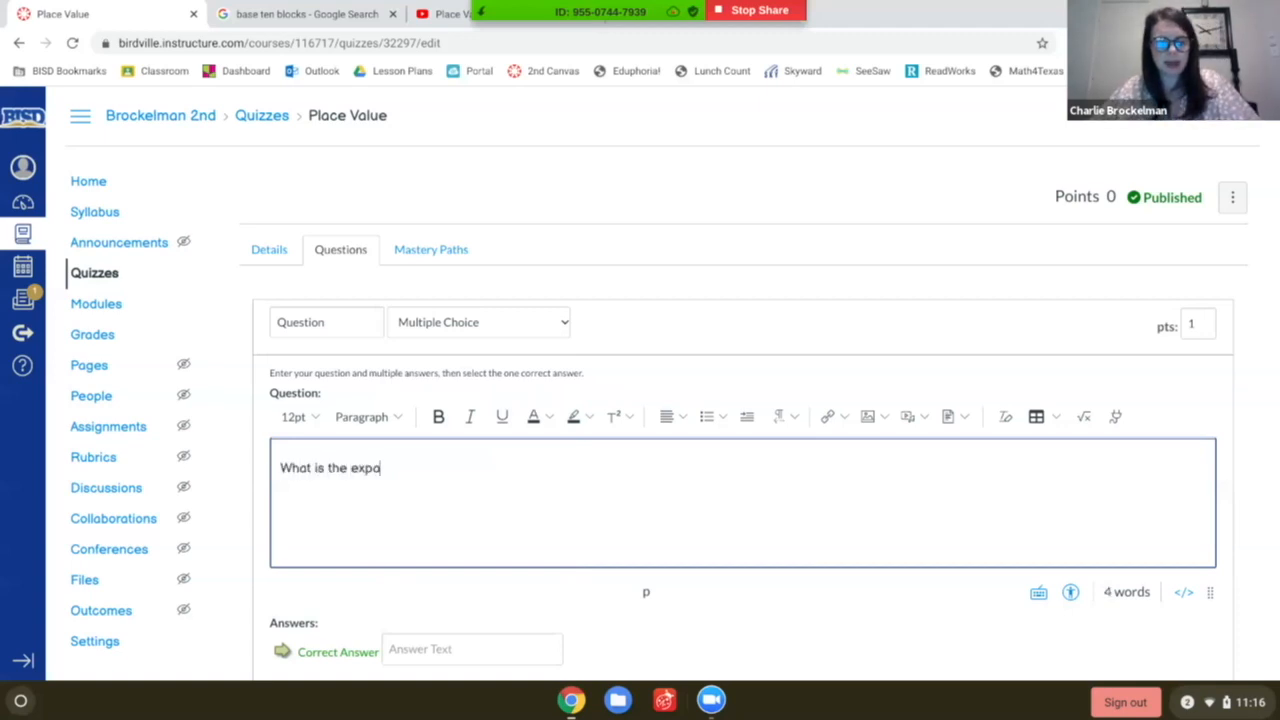
{"action": "type", "text": "nded form o"}
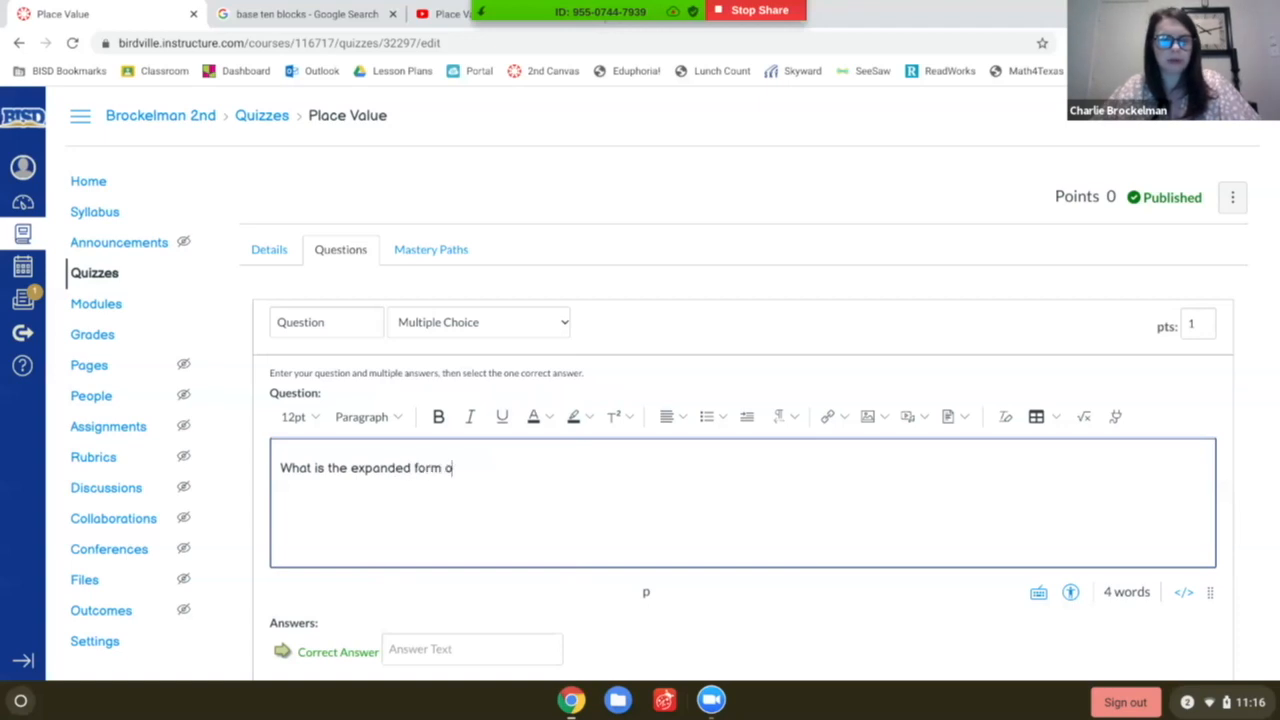
{"action": "type", "text": "f 456?"}
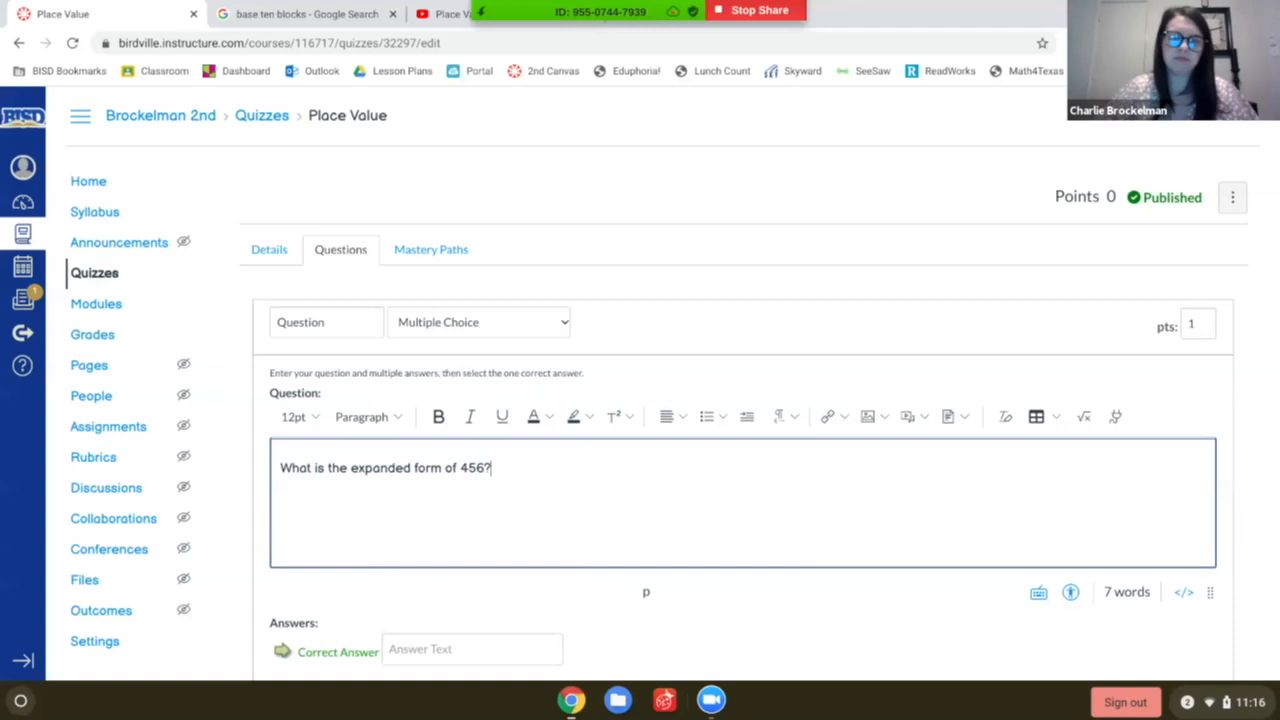
Enter "4 + 5 + 6" as the first answer choice of the expanded form question.
{"action": "scroll", "coordinate": [558, 521], "scroll_direction": "down", "scroll_amount": 2}
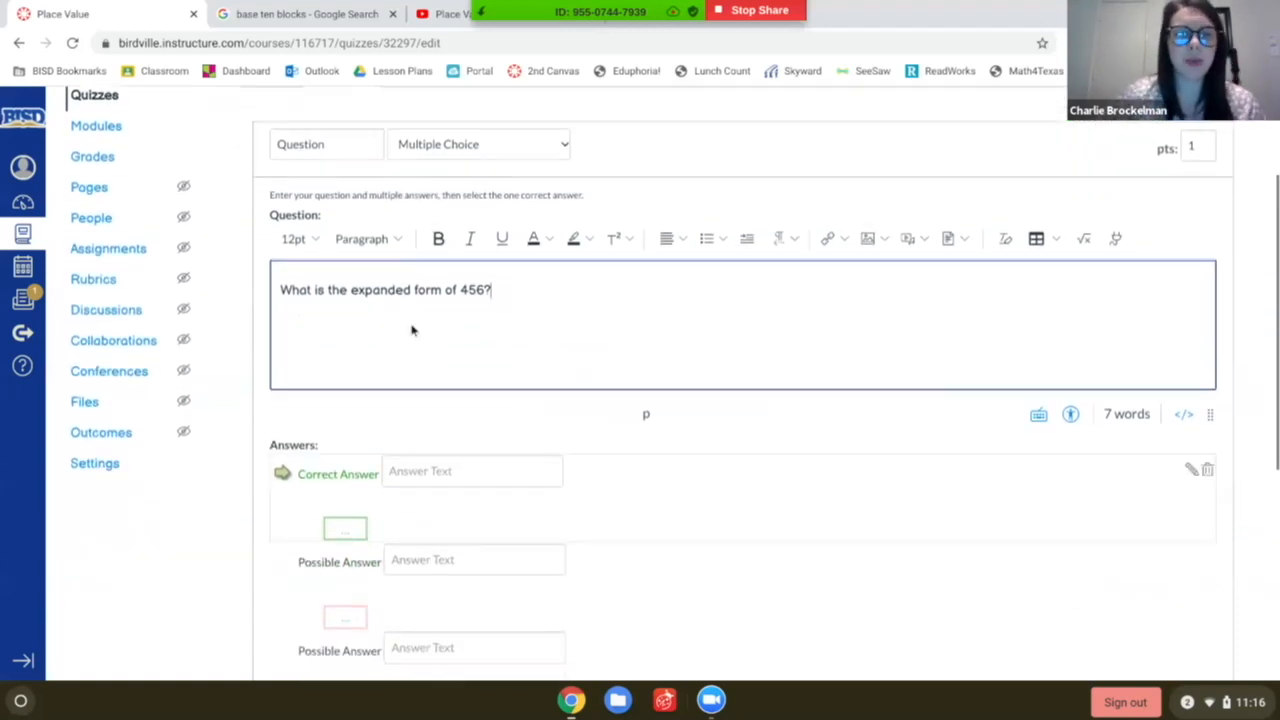
{"action": "scroll", "coordinate": [643, 311], "scroll_direction": "down", "scroll_amount": 2}
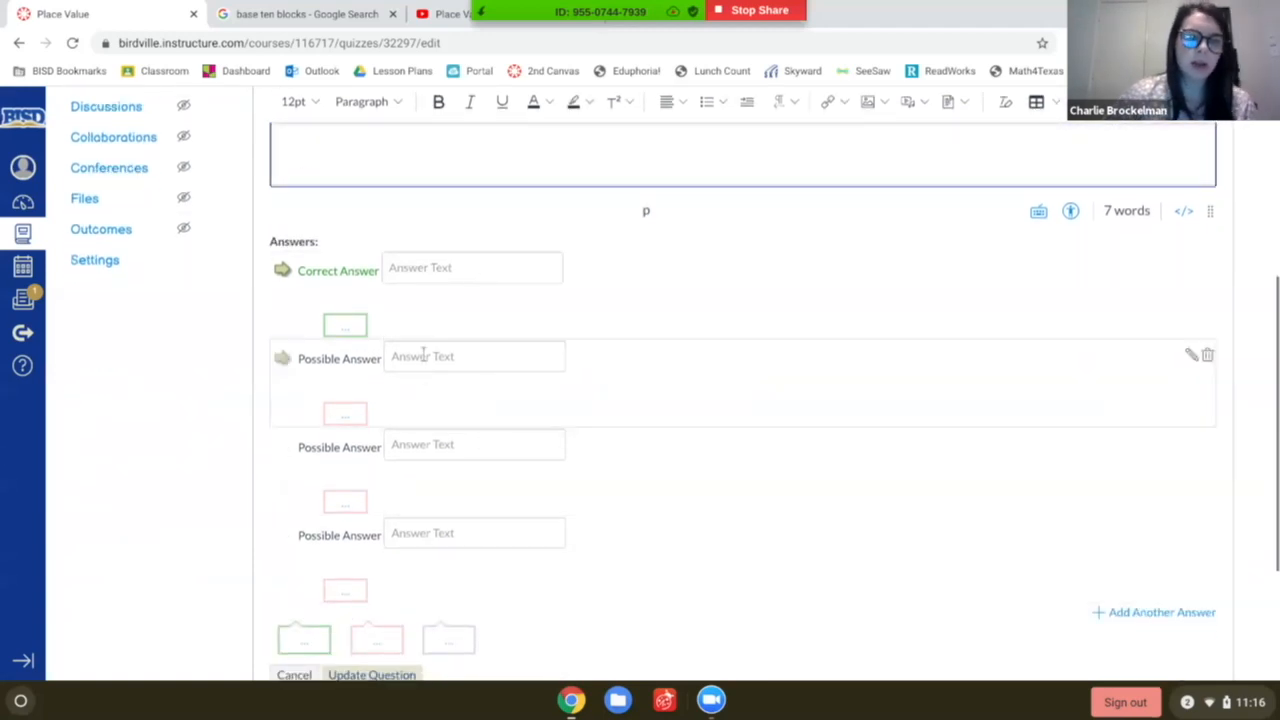
{"action": "scroll", "coordinate": [643, 398], "scroll_direction": "up", "scroll_amount": 1}
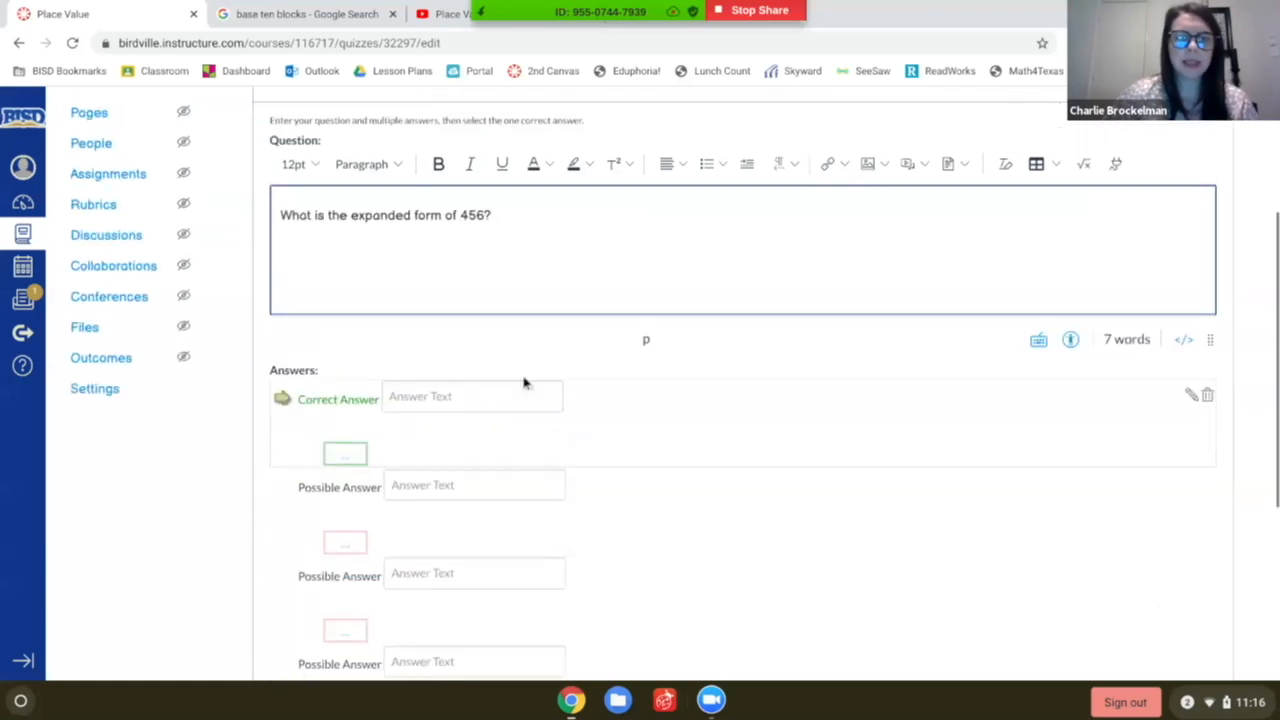
{"action": "left_click", "coordinate": [506, 405]}
{"action": "type", "text": "4"}
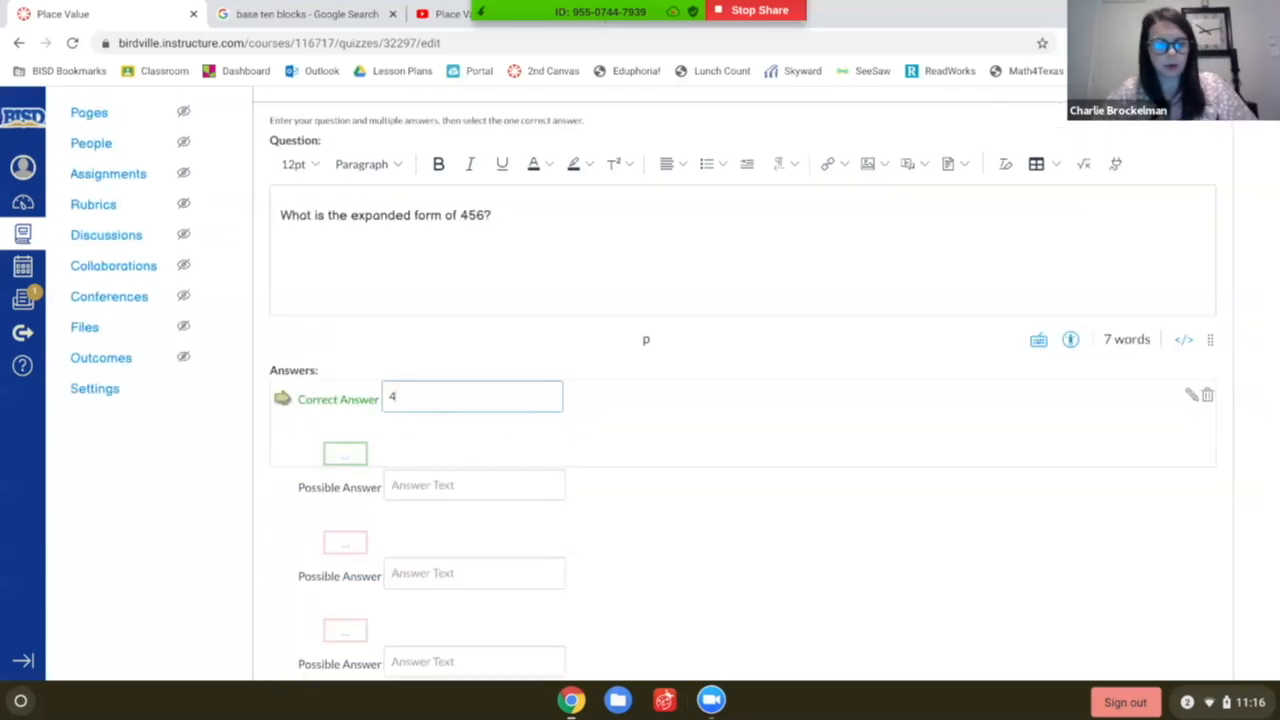
{"action": "type", "text": " + 5"}
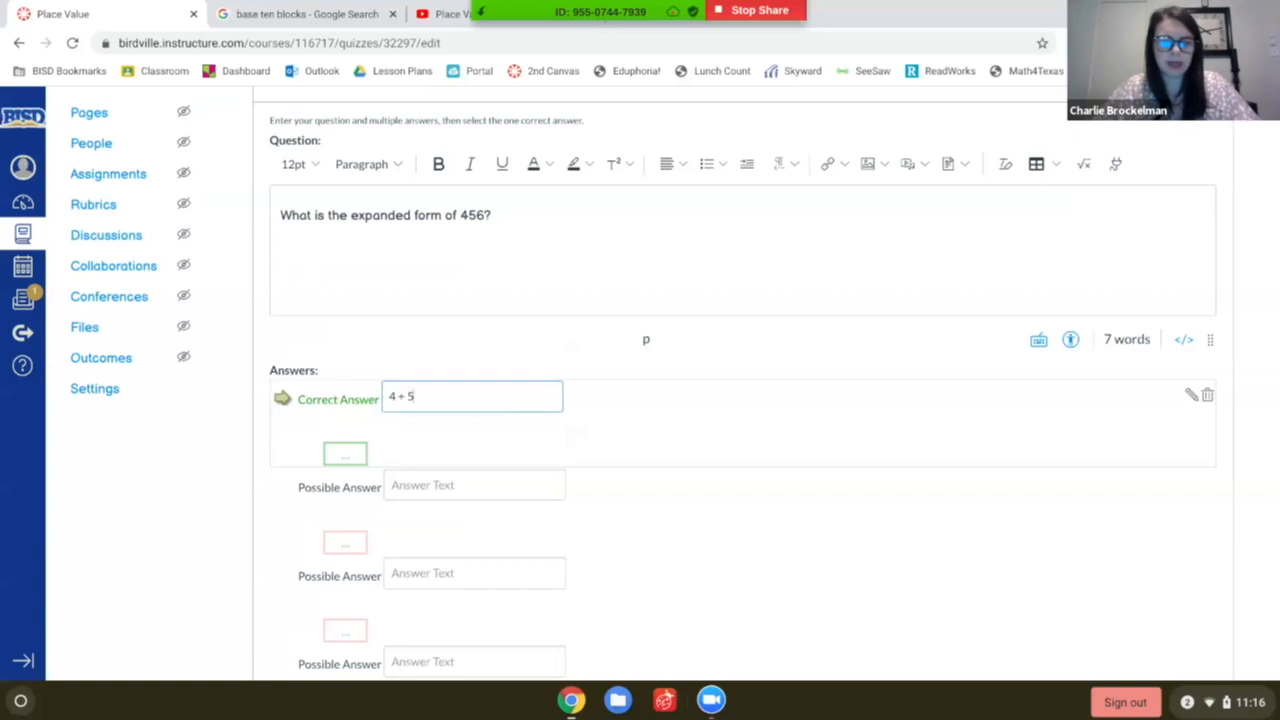
{"action": "type", "text": " + 6"}
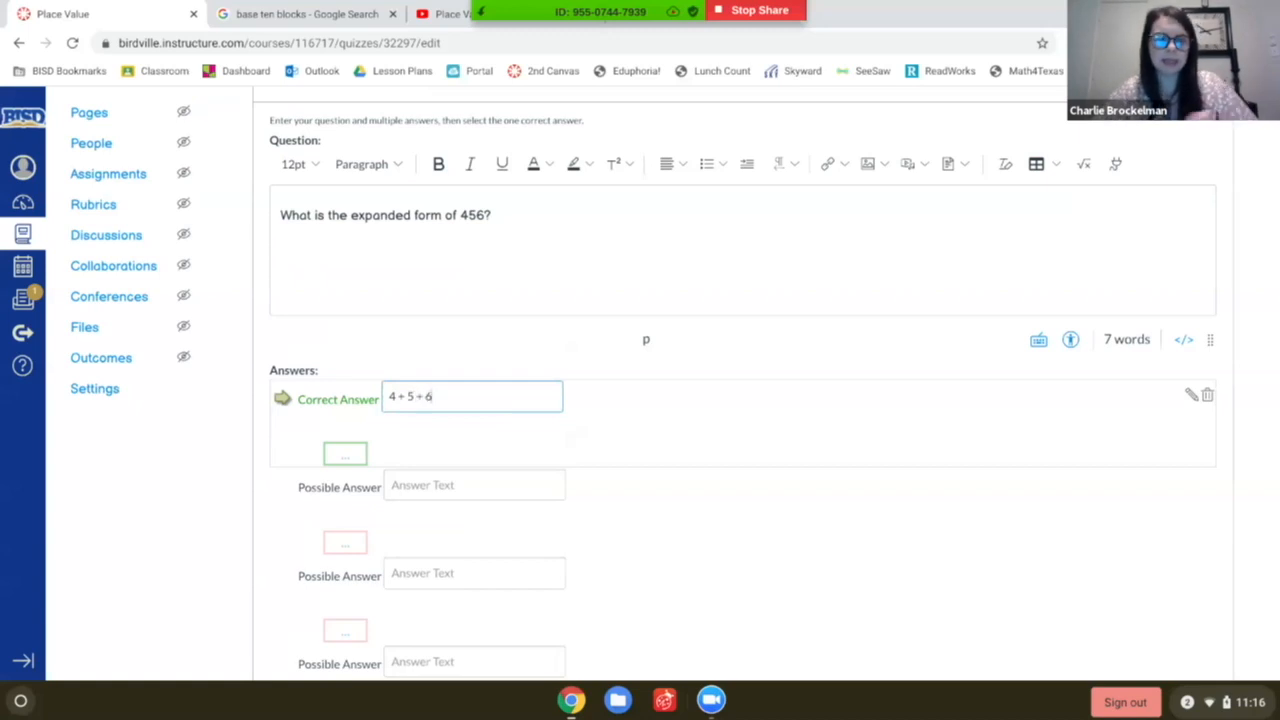
Enter "400 + 50 + 6" as the second answer choice and mark it as the correct answer.
{"action": "left_click", "coordinate": [429, 485]}
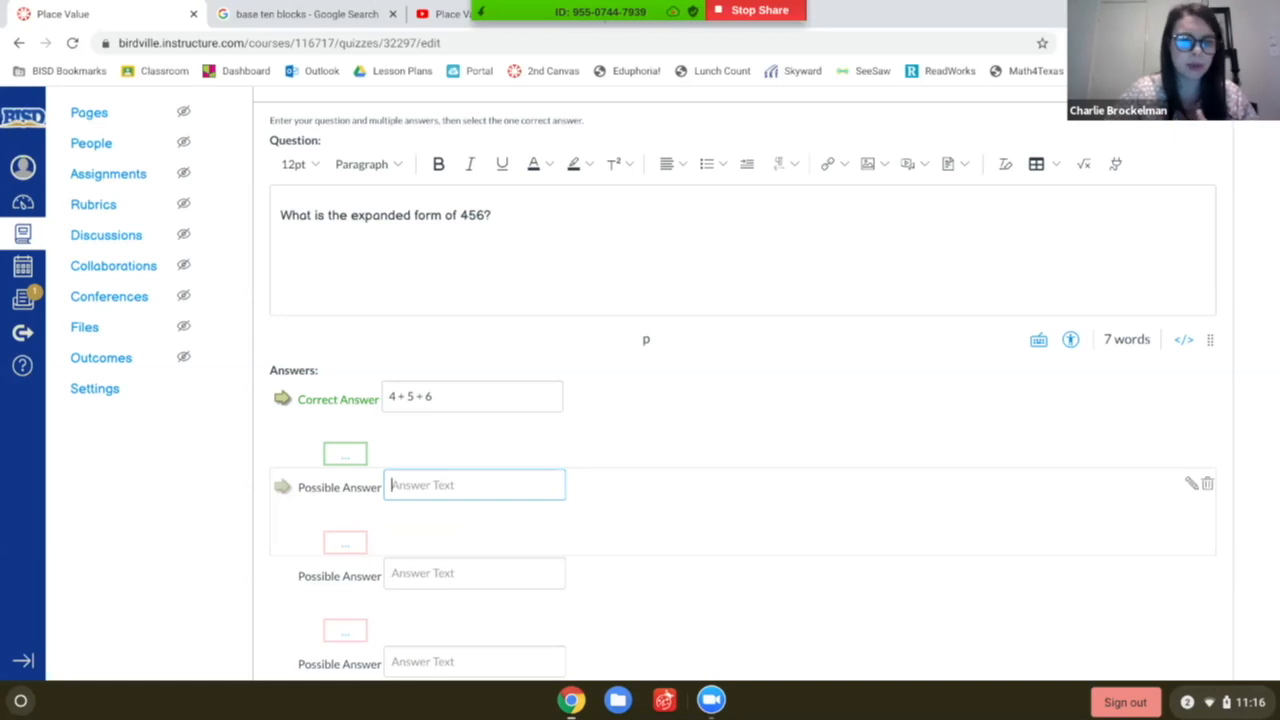
{"action": "type", "text": "4"}
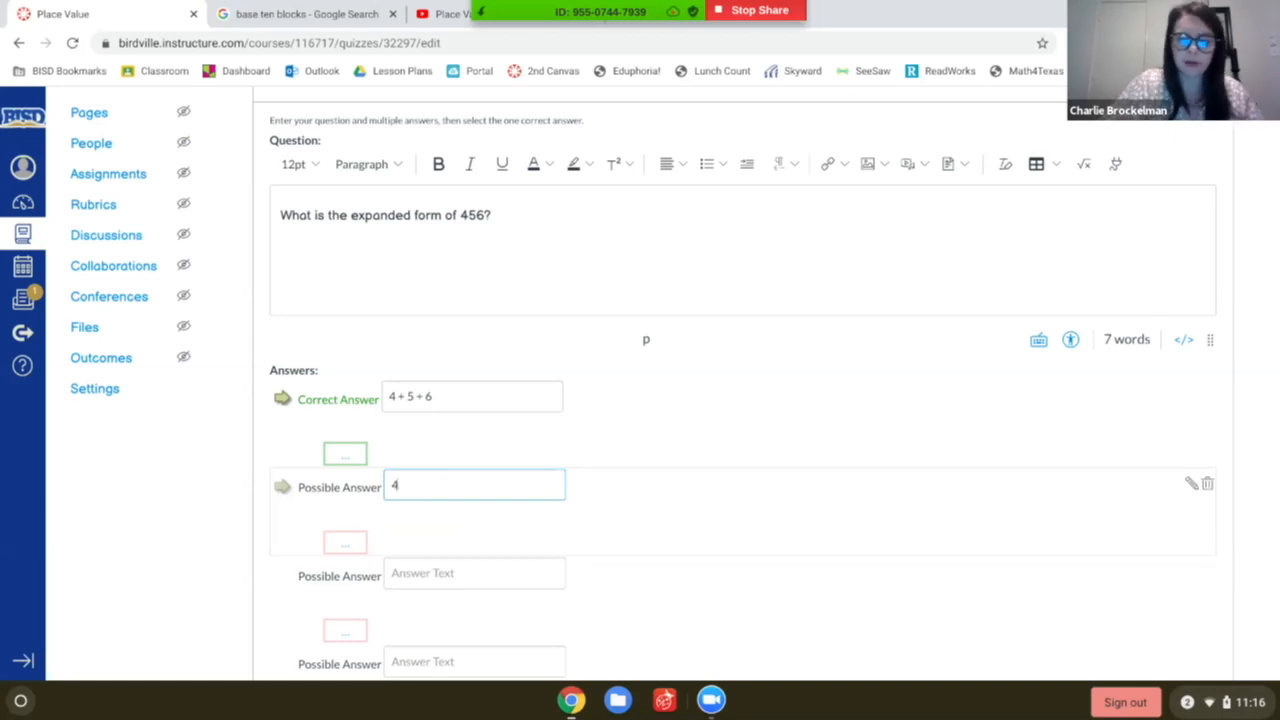
{"action": "type", "text": "00 + 50 +"}
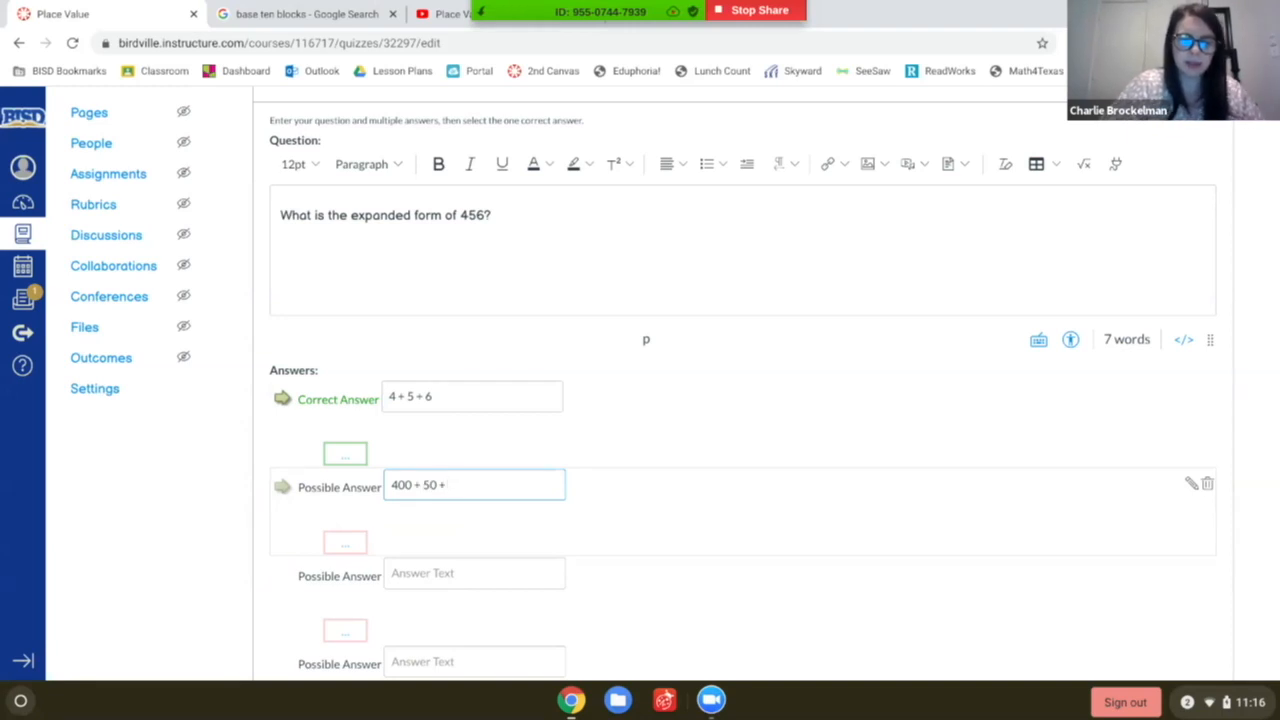
{"action": "type", "text": " 6"}
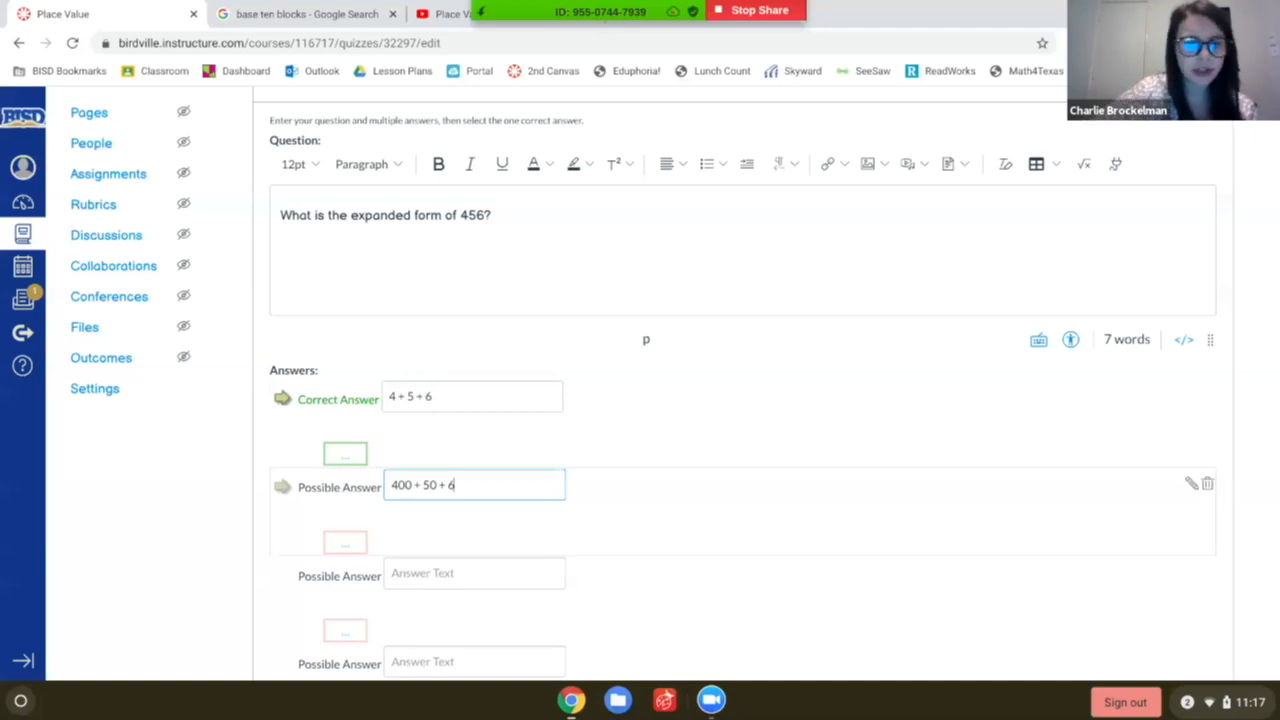
{"action": "left_click", "coordinate": [283, 489]}
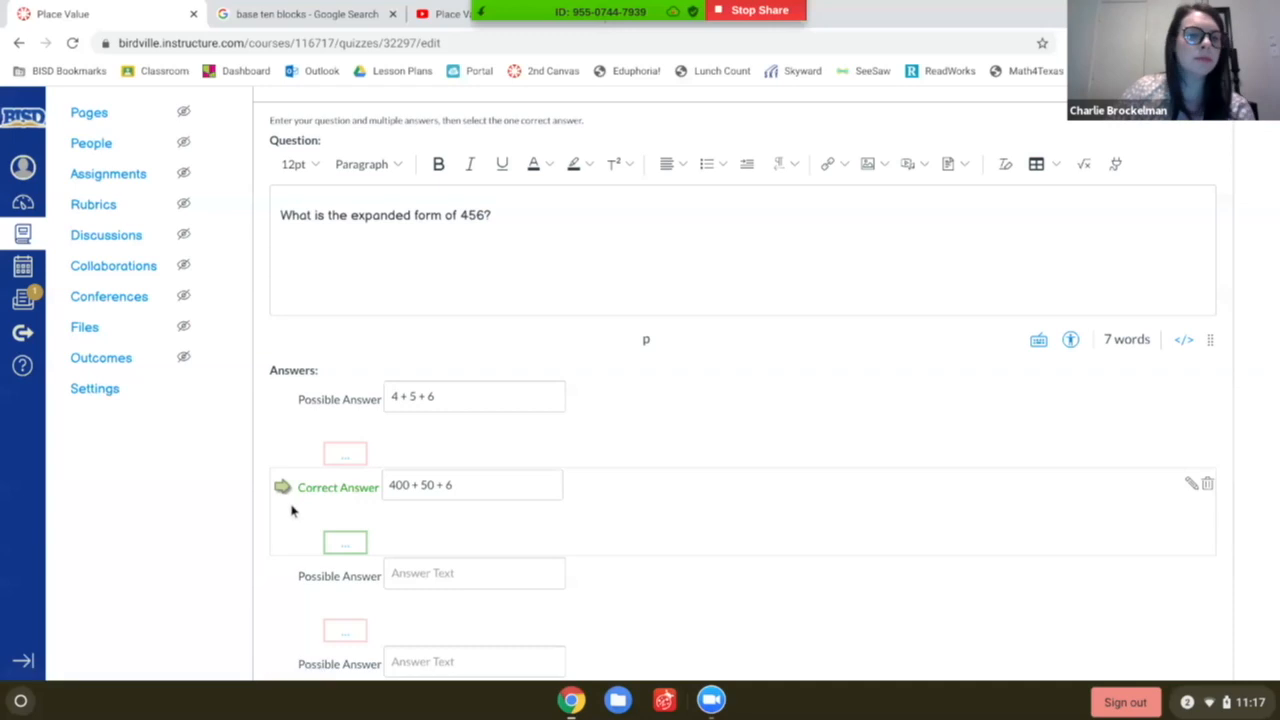
Set the point value of the expanded form question to 20.
{"action": "scroll", "coordinate": [291, 508], "scroll_direction": "down", "scroll_amount": 1}
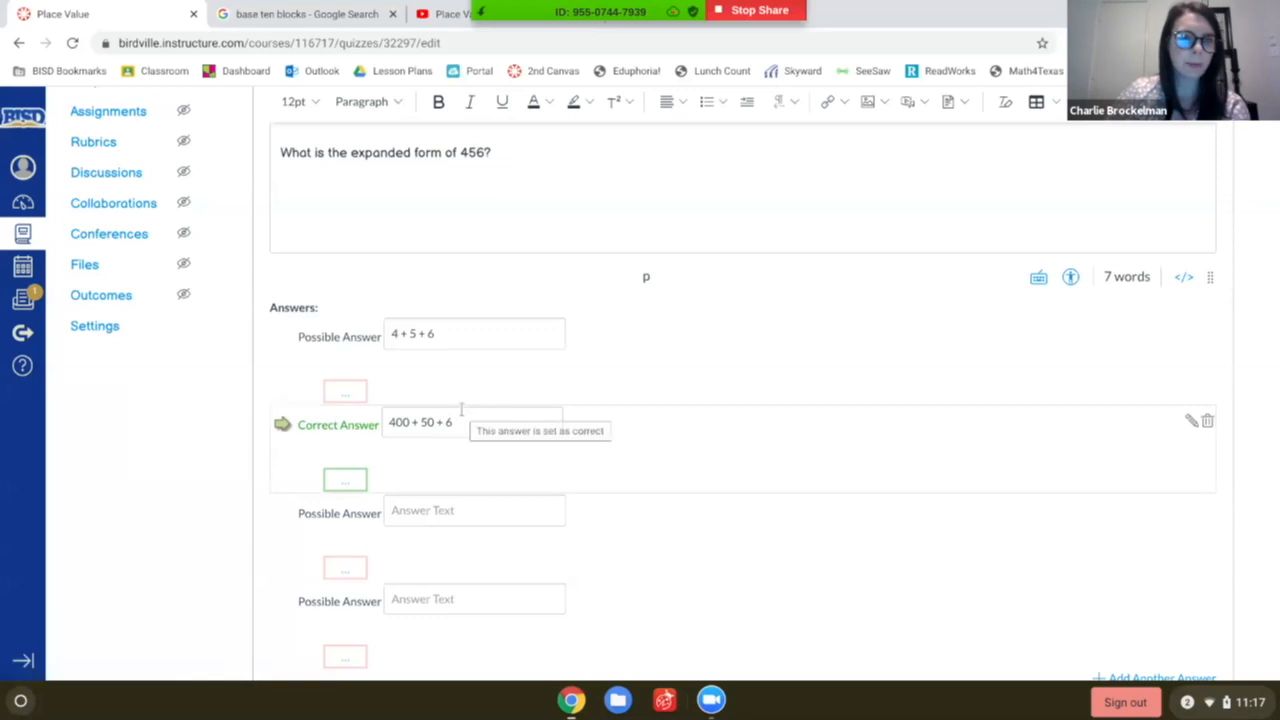
{"action": "scroll", "coordinate": [461, 409], "scroll_direction": "down", "scroll_amount": 1}
{"action": "scroll", "coordinate": [461, 409], "scroll_direction": "up", "scroll_amount": 2}
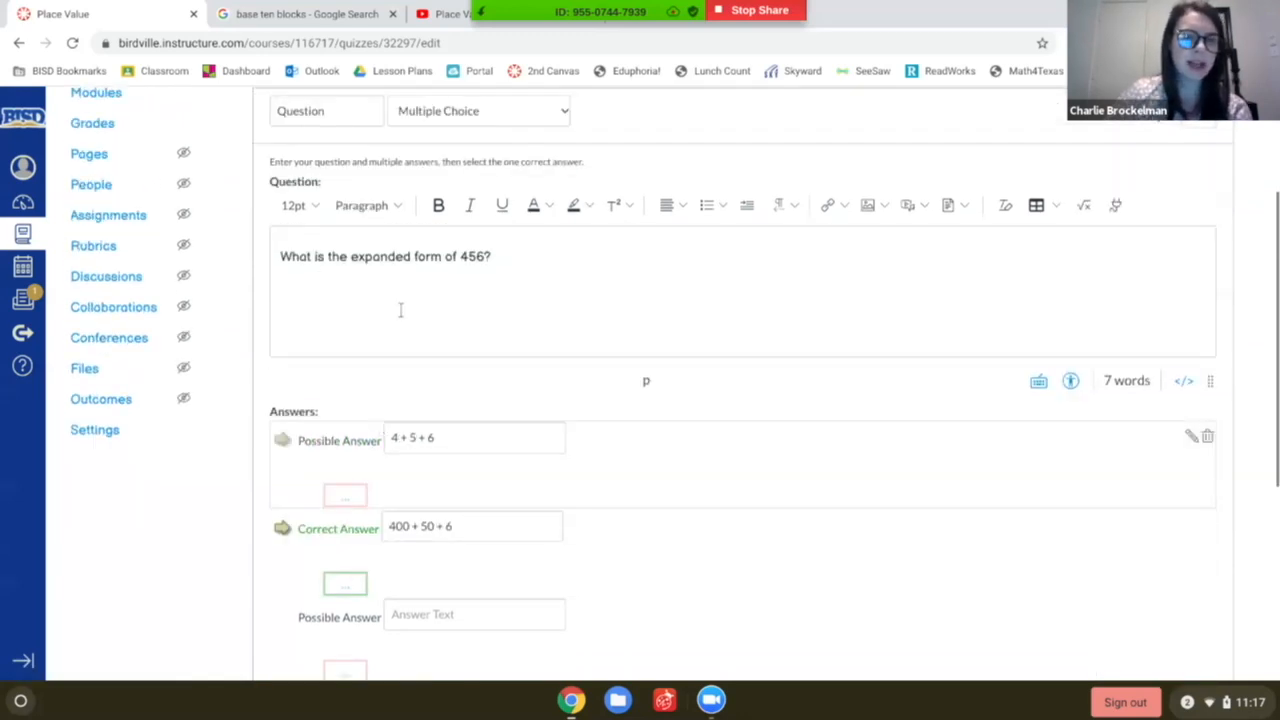
{"action": "scroll", "coordinate": [400, 310], "scroll_direction": "up", "scroll_amount": 1}
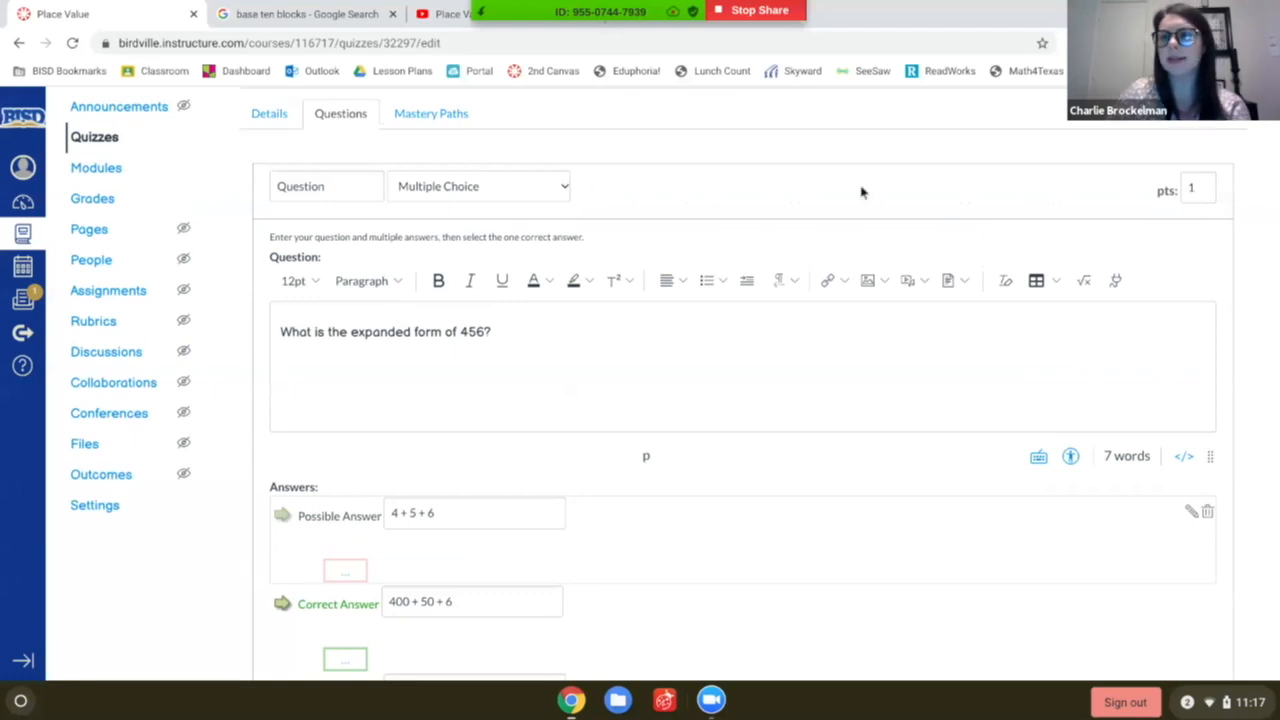
{"action": "left_click", "coordinate": [1195, 190]}
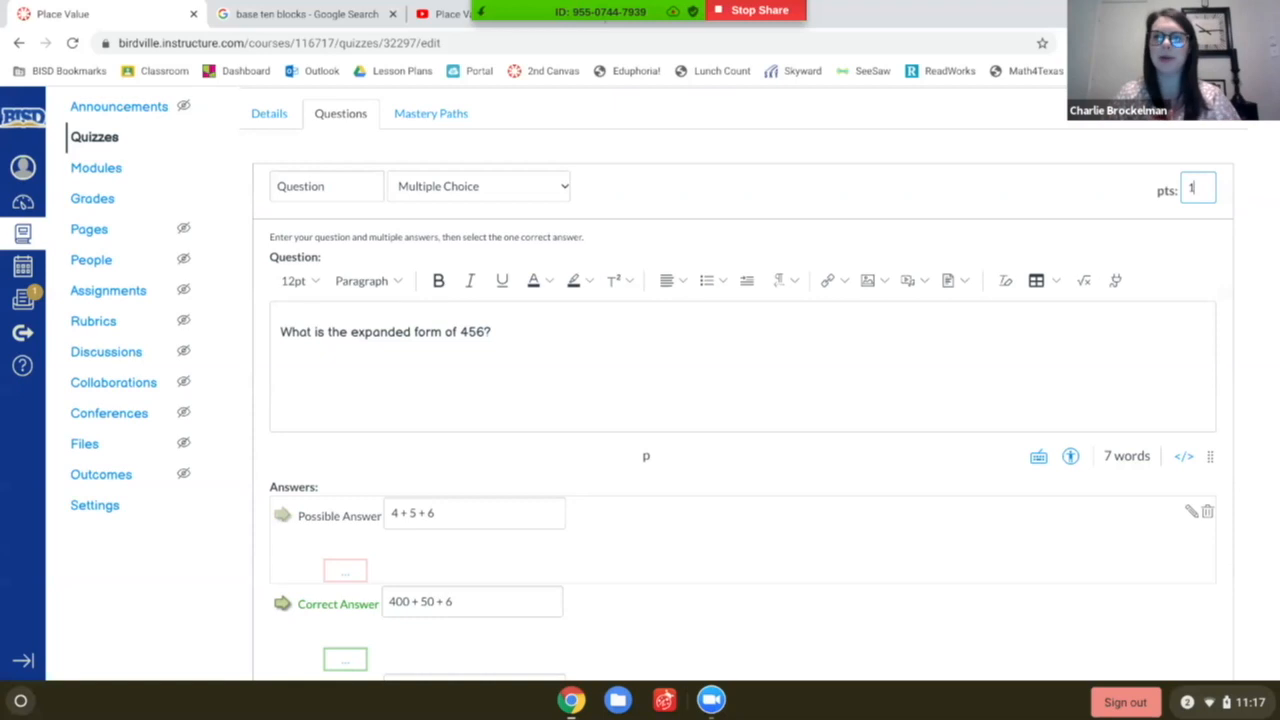
{"action": "key", "text": "BackSpace"}
{"action": "type", "text": "20"}
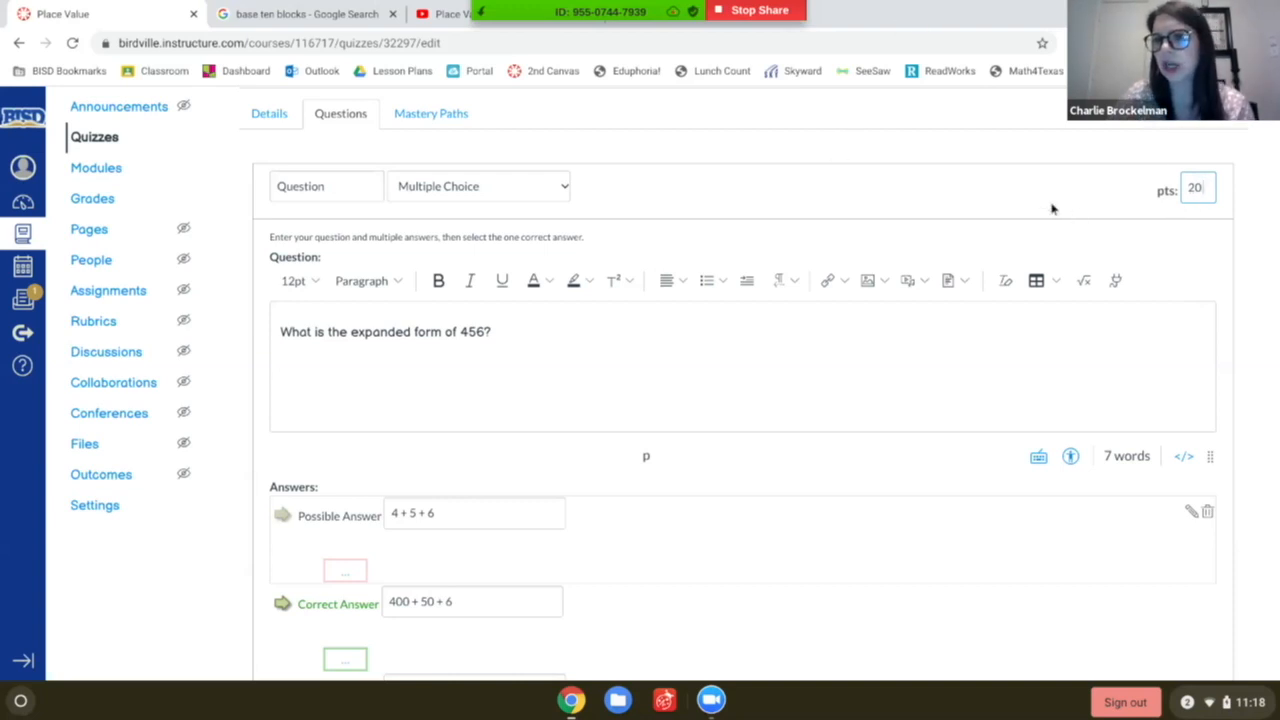
Update the expanded form question to store it in the quiz, leaving the remaining two answer choices blank.
{"action": "scroll", "coordinate": [1052, 208], "scroll_direction": "down", "scroll_amount": 1}
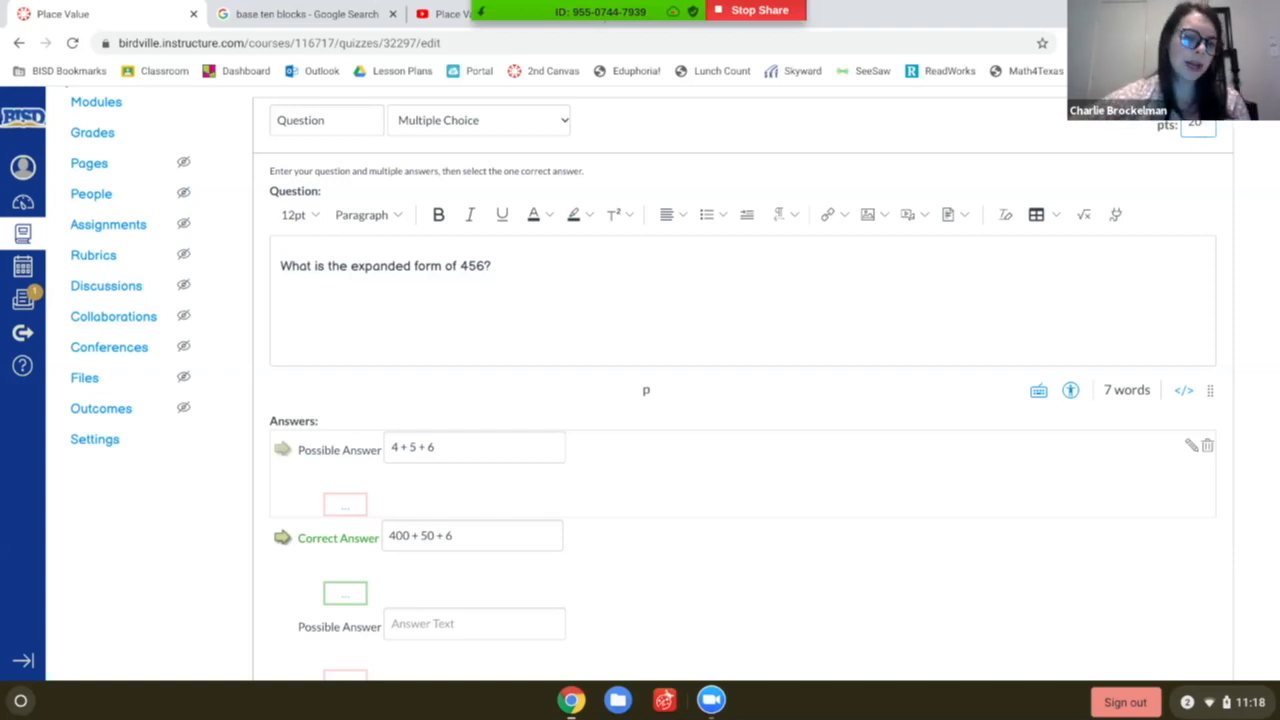
{"action": "scroll", "coordinate": [640, 400], "scroll_direction": "down", "scroll_amount": 2}
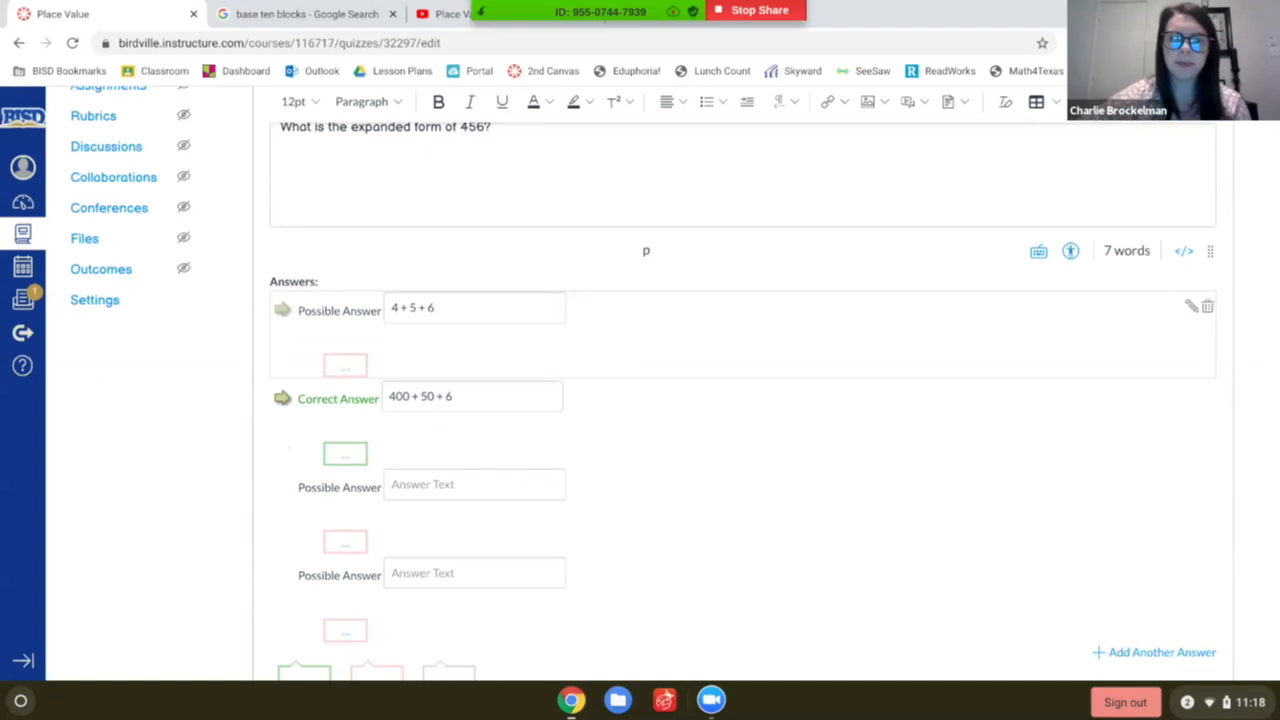
{"action": "scroll", "coordinate": [645, 250], "scroll_direction": "down", "scroll_amount": 3}
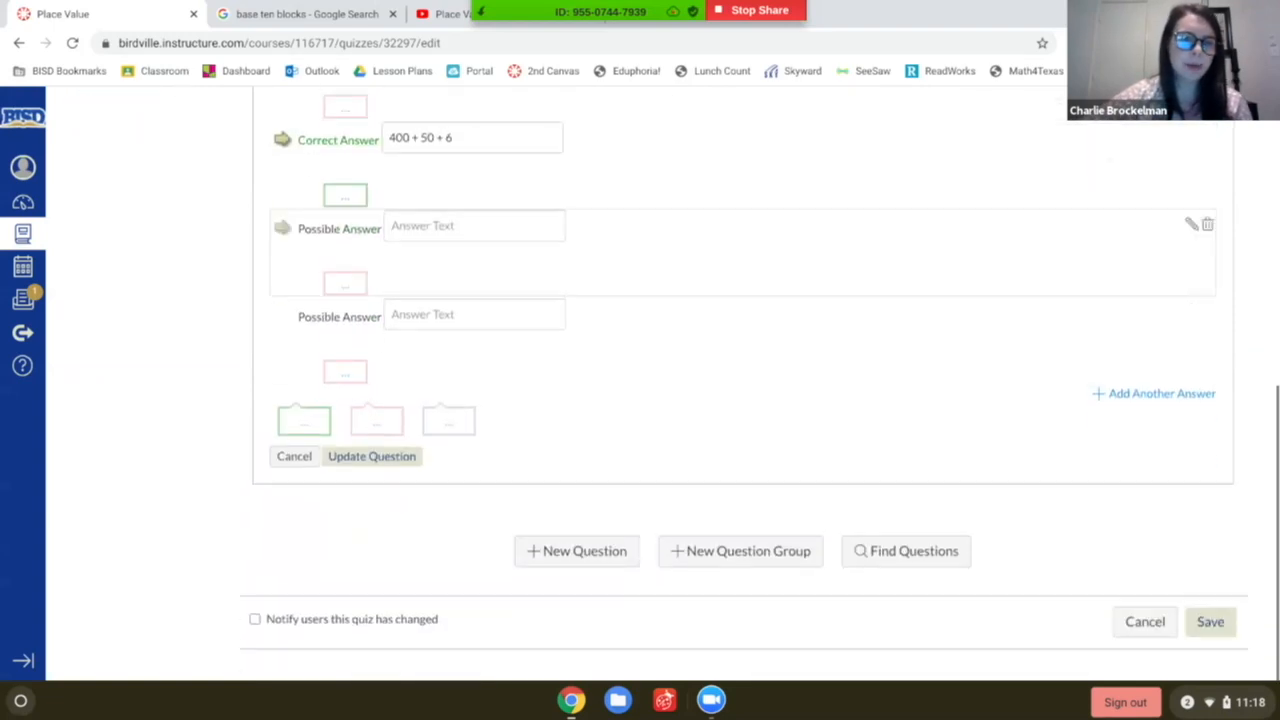
{"action": "left_click", "coordinate": [380, 457]}
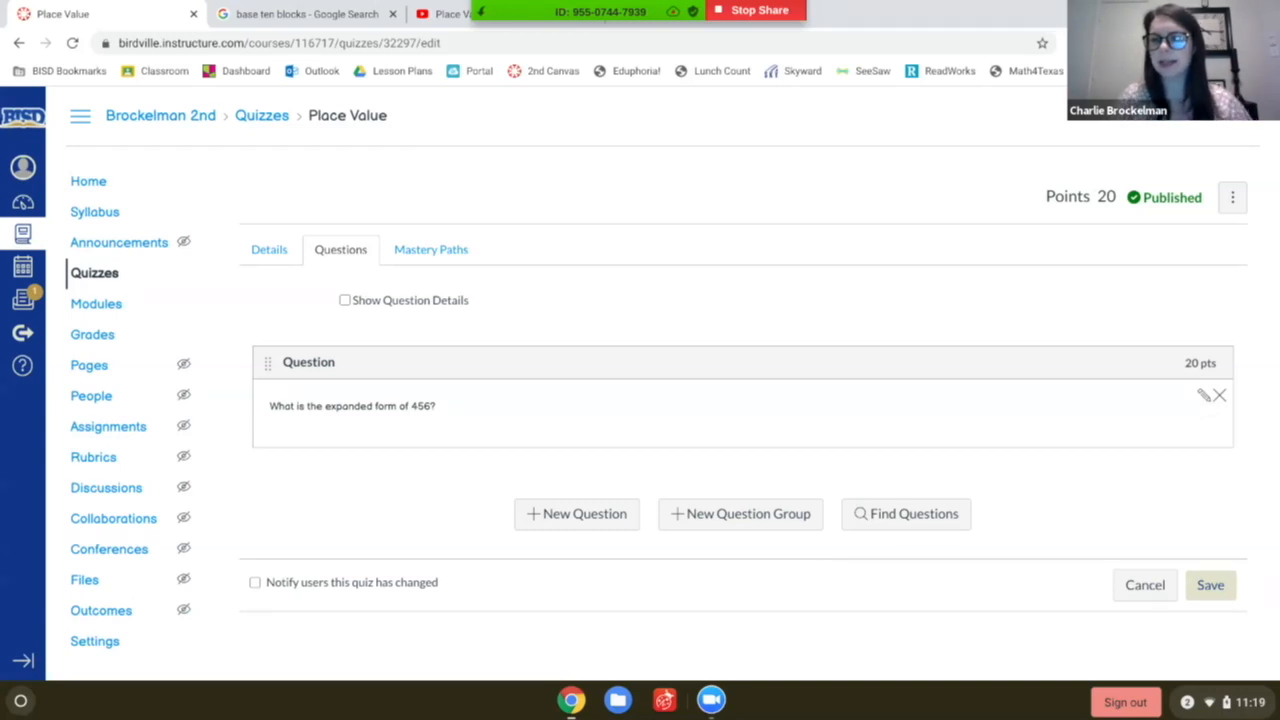
Reopen the expanded form question for editing, review its text and answers, and update it without changes.
{"action": "left_click", "coordinate": [1204, 396]}
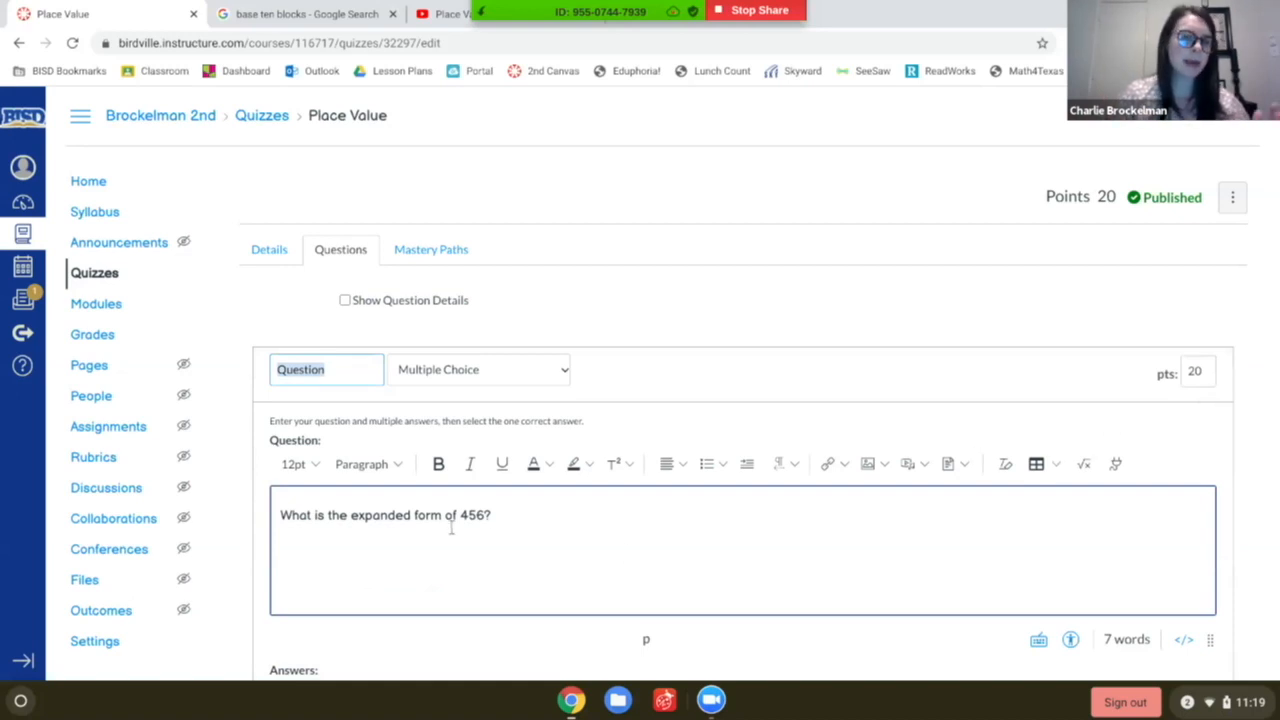
{"action": "scroll", "coordinate": [540, 541], "scroll_direction": "down", "scroll_amount": 3}
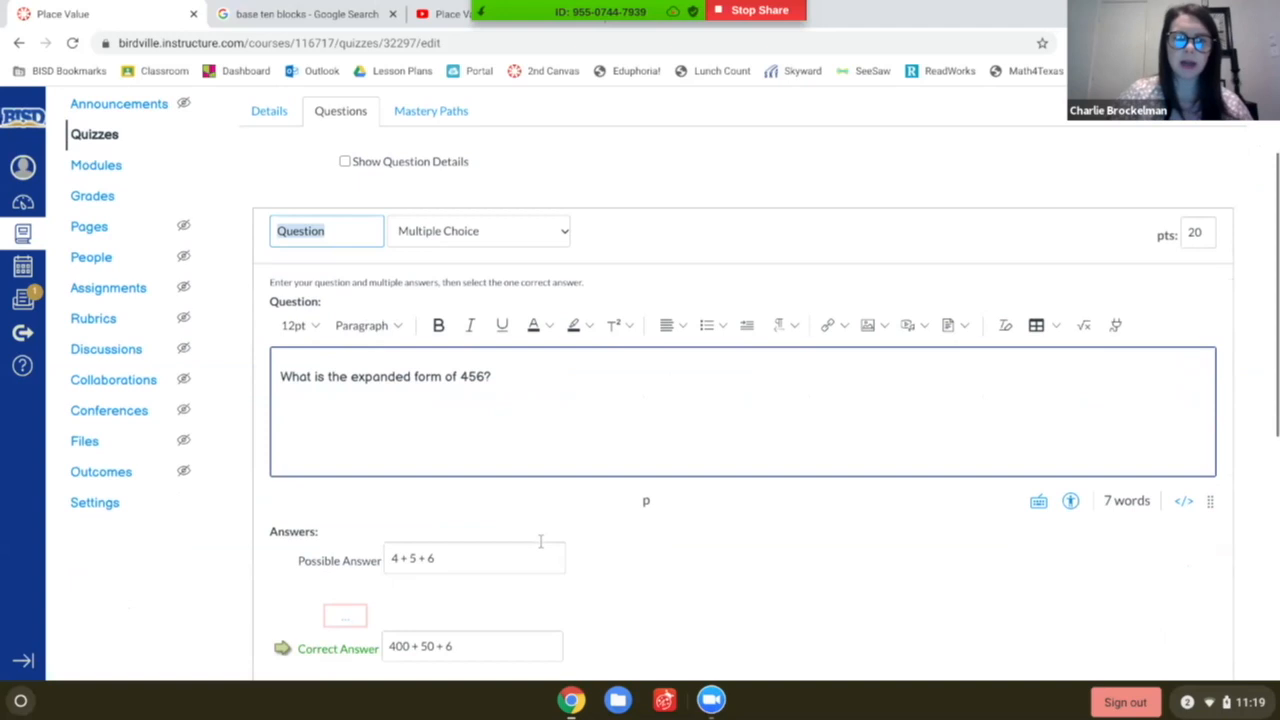
{"action": "scroll", "coordinate": [577, 406], "scroll_direction": "down", "scroll_amount": 5}
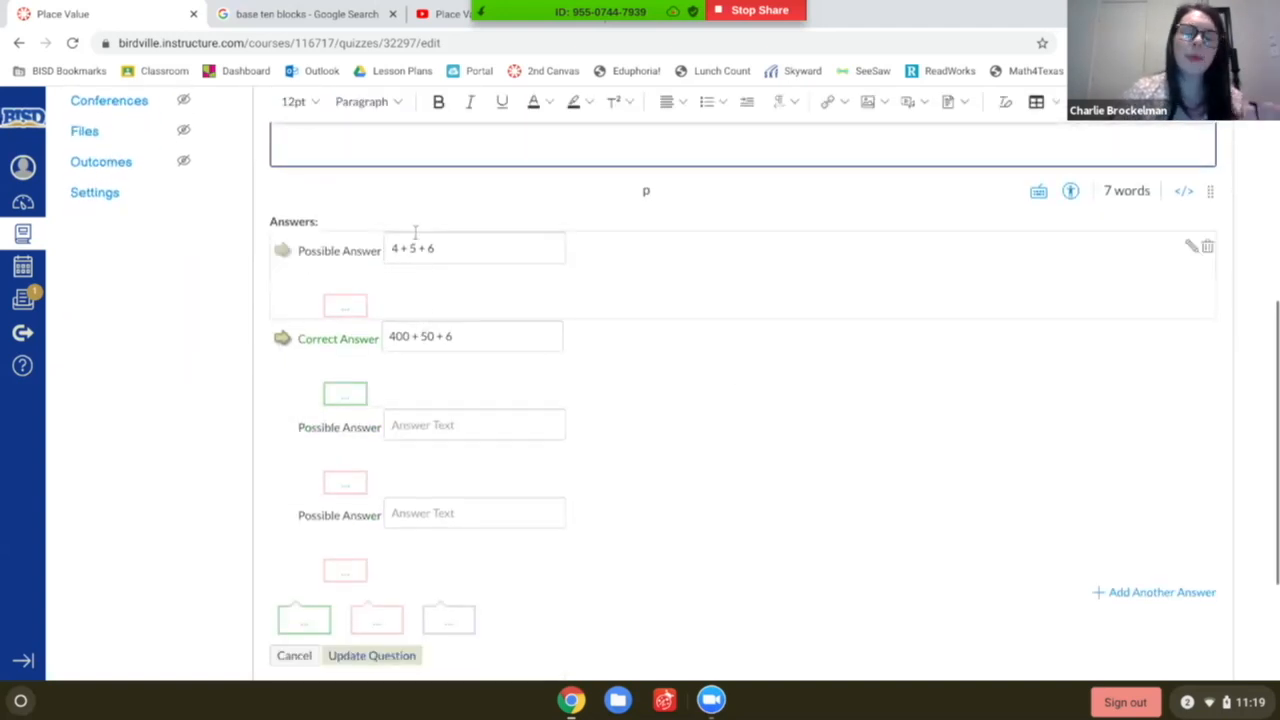
{"action": "scroll", "coordinate": [695, 341], "scroll_direction": "up", "scroll_amount": 5}
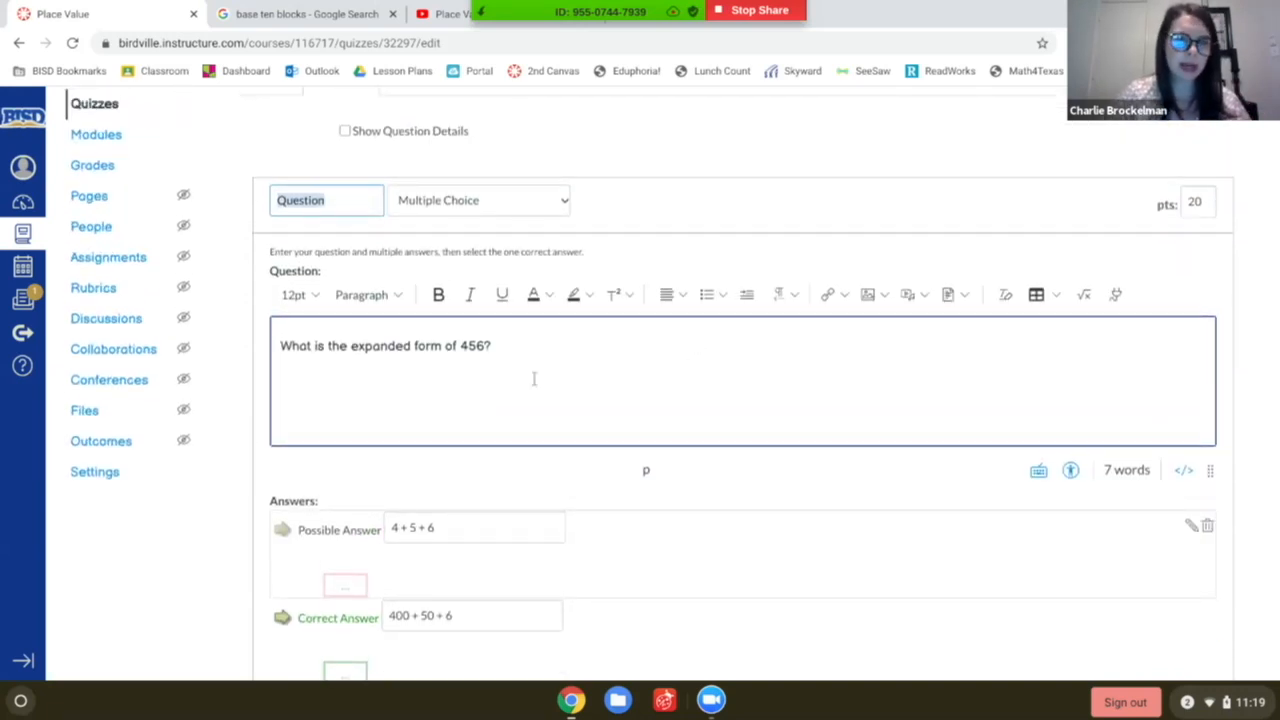
{"action": "scroll", "coordinate": [700, 400], "scroll_direction": "down", "scroll_amount": 5}
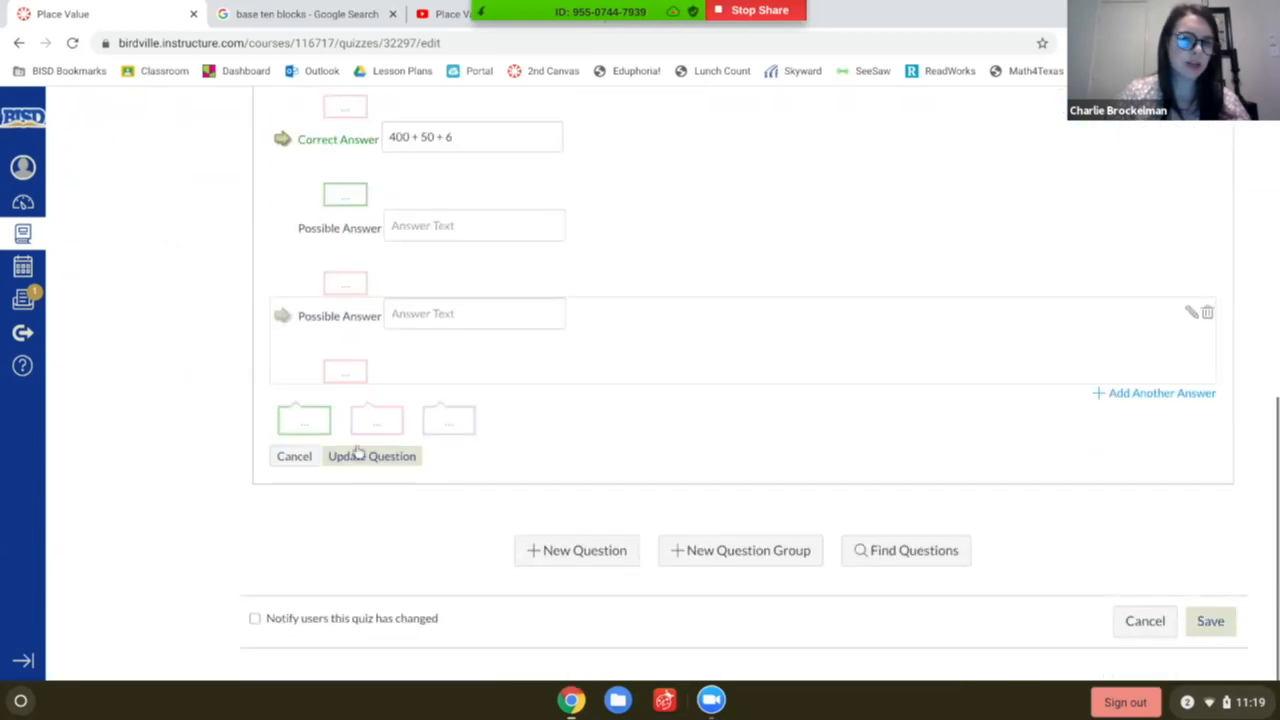
{"action": "left_click", "coordinate": [368, 456]}
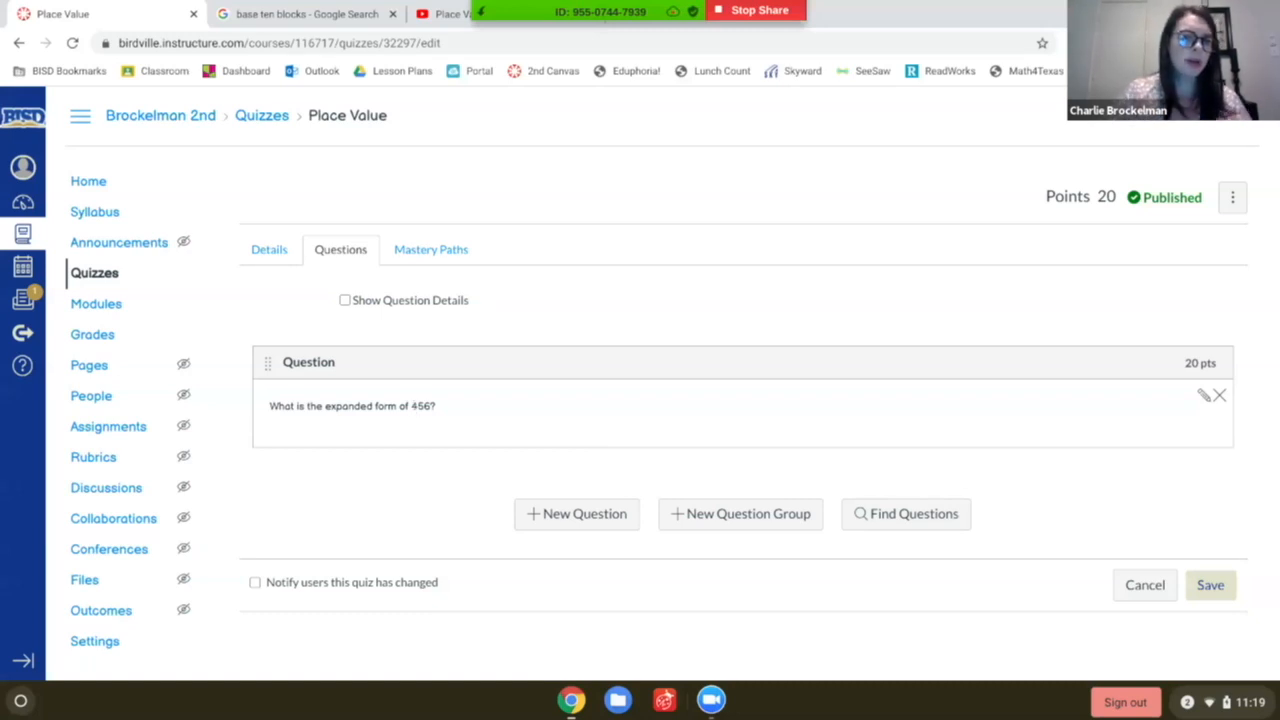
Add a second question to the Place Value quiz and set its type to True/False.
{"action": "left_click", "coordinate": [543, 525]}
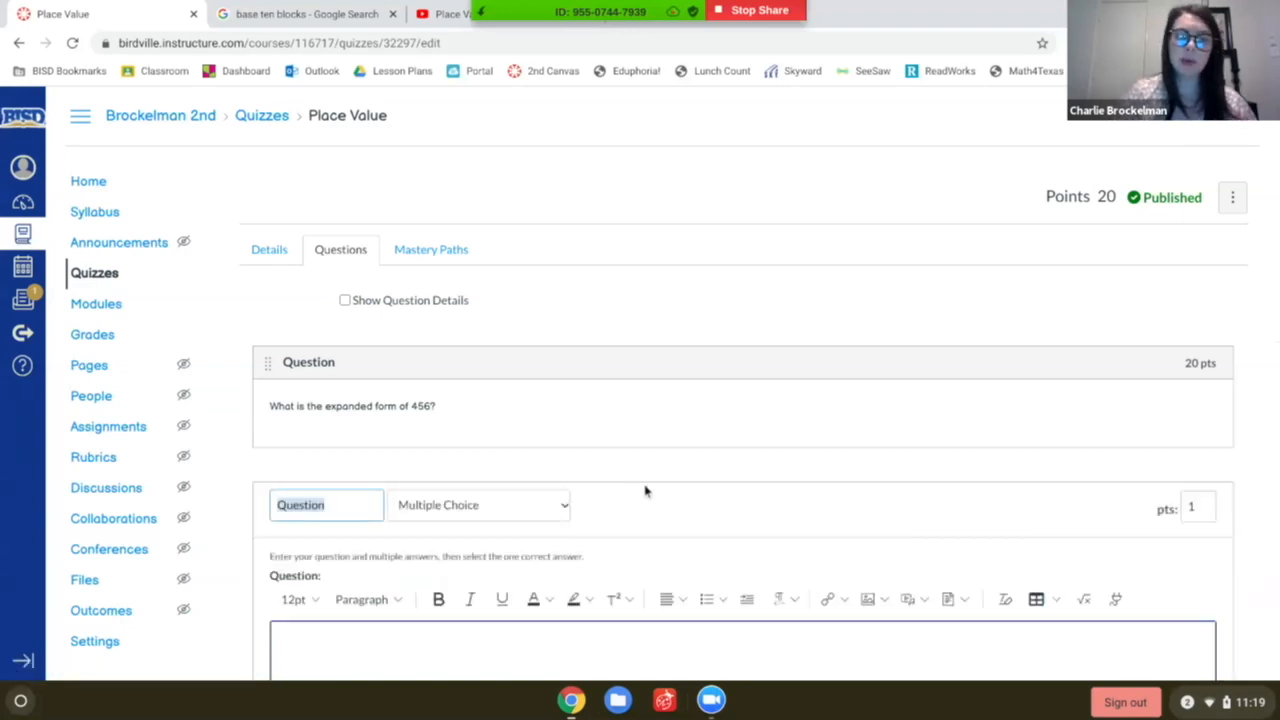
{"action": "scroll", "coordinate": [646, 490], "scroll_direction": "down", "scroll_amount": 3}
{"action": "left_click", "coordinate": [565, 271]}
{"action": "left_click", "coordinate": [545, 326]}
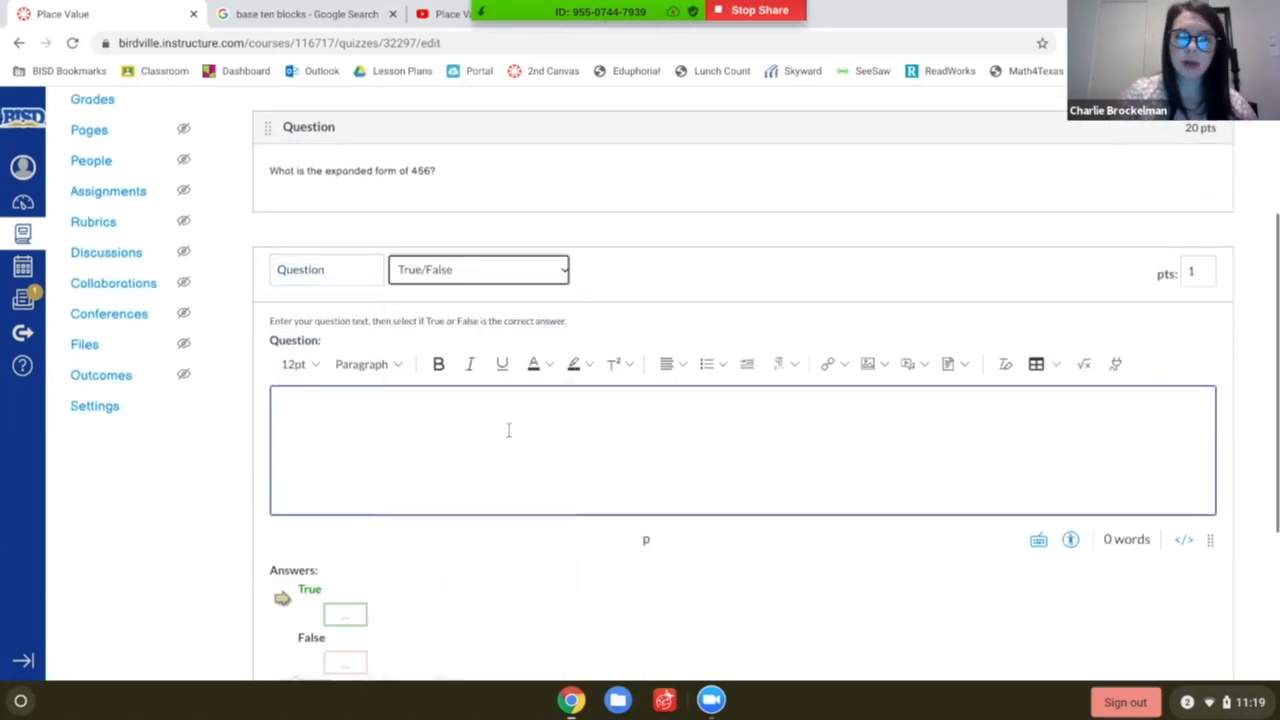
Enter "Is the value of the tens palce worth 40 in the number 347?" as the True/False question's text.
{"action": "scroll", "coordinate": [508, 433], "scroll_direction": "down", "scroll_amount": 1}
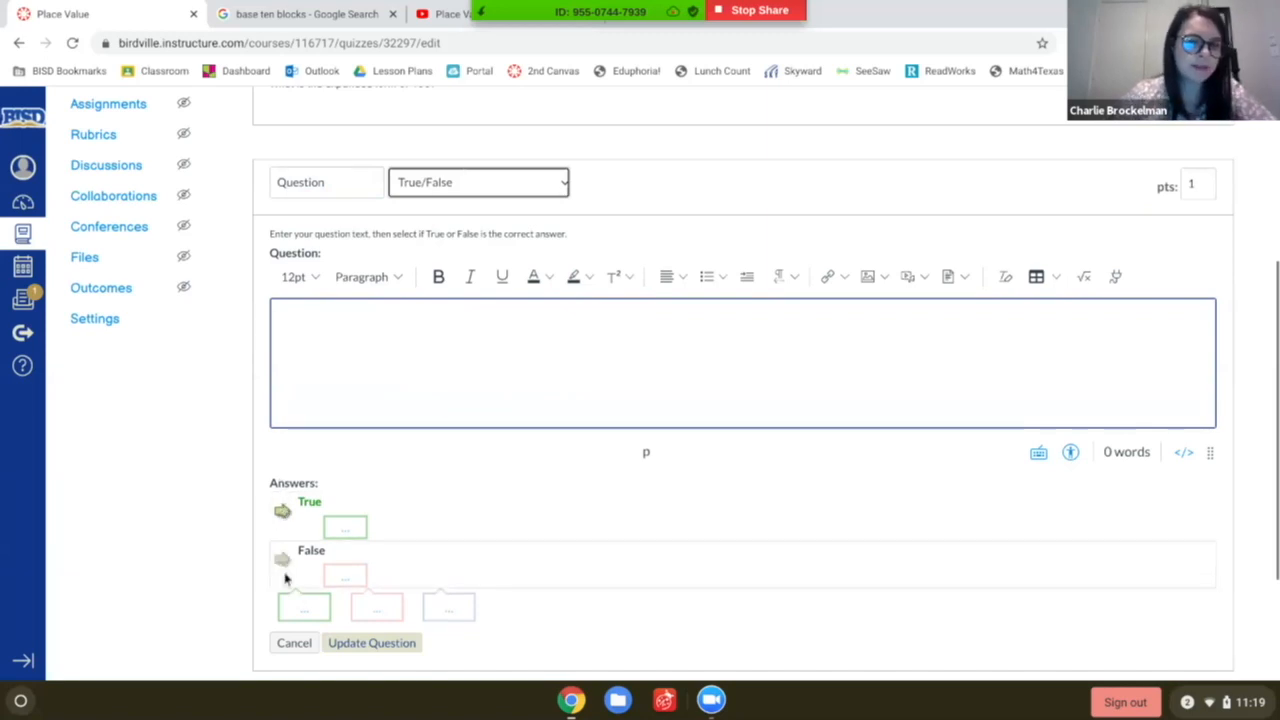
{"action": "left_click", "coordinate": [358, 370]}
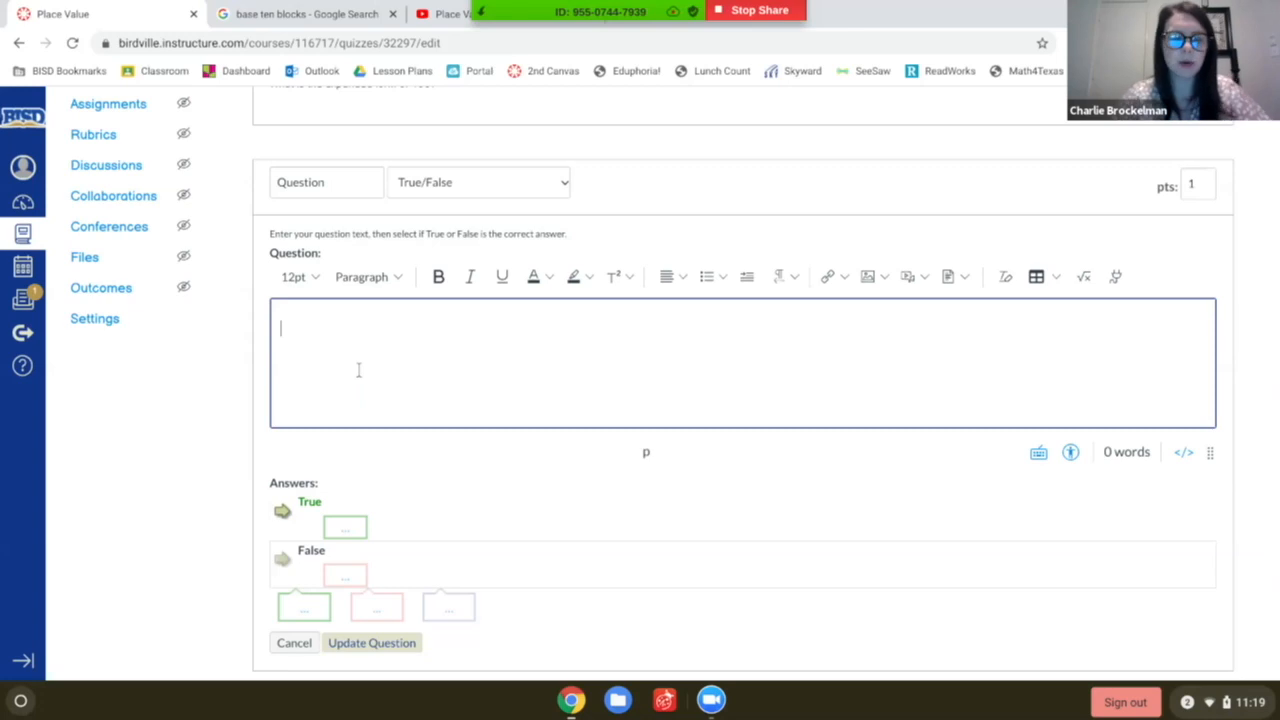
{"action": "type", "text": "1"}
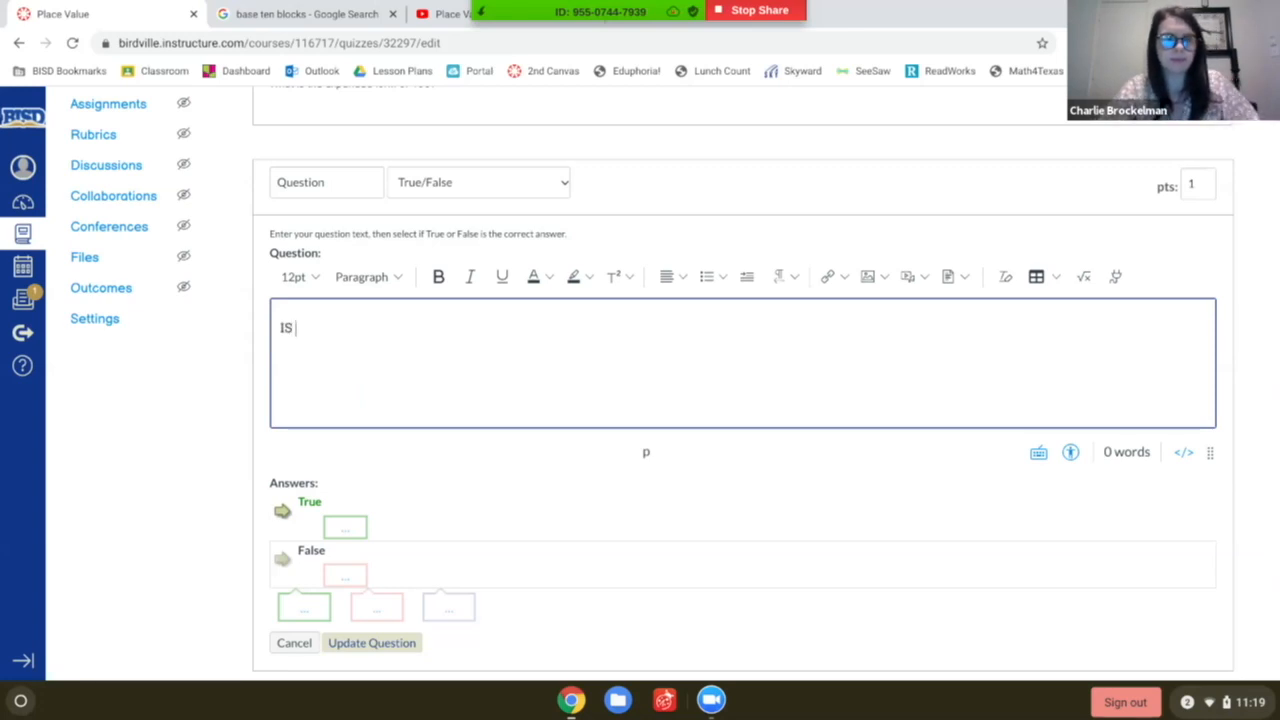
{"action": "key", "text": "BackSpace"}
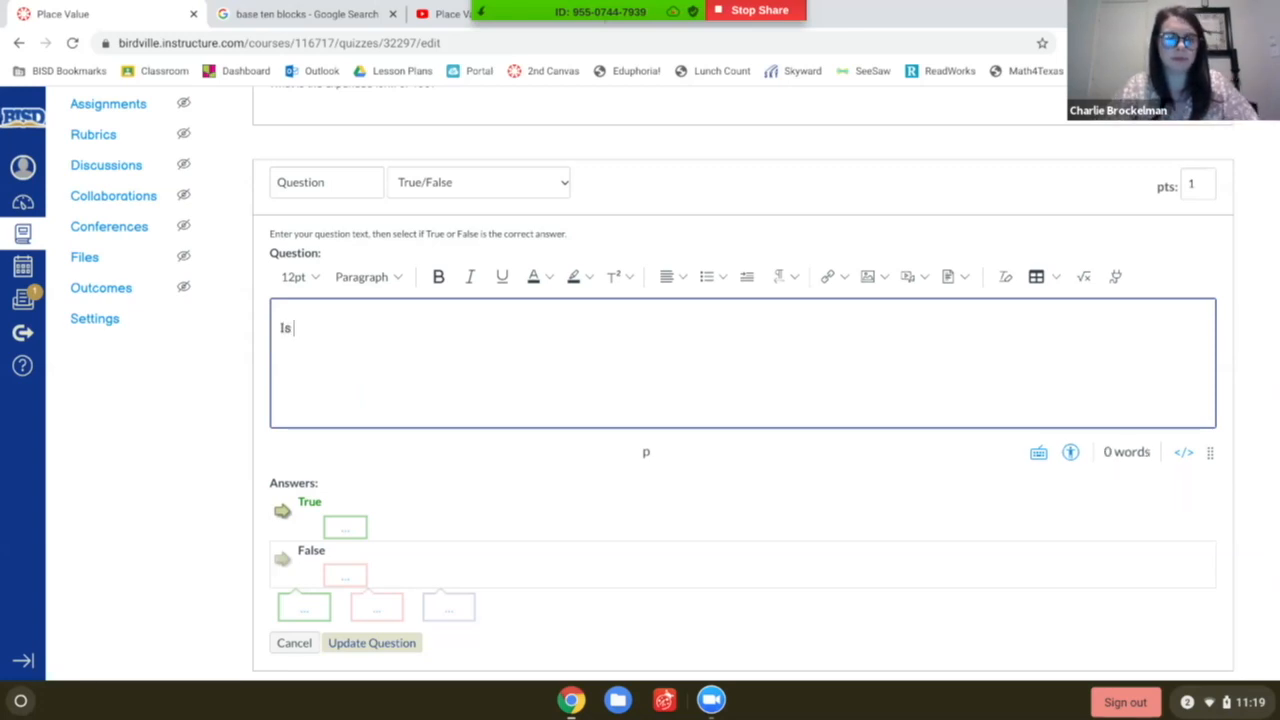
{"action": "type", "text": "Is the value"}
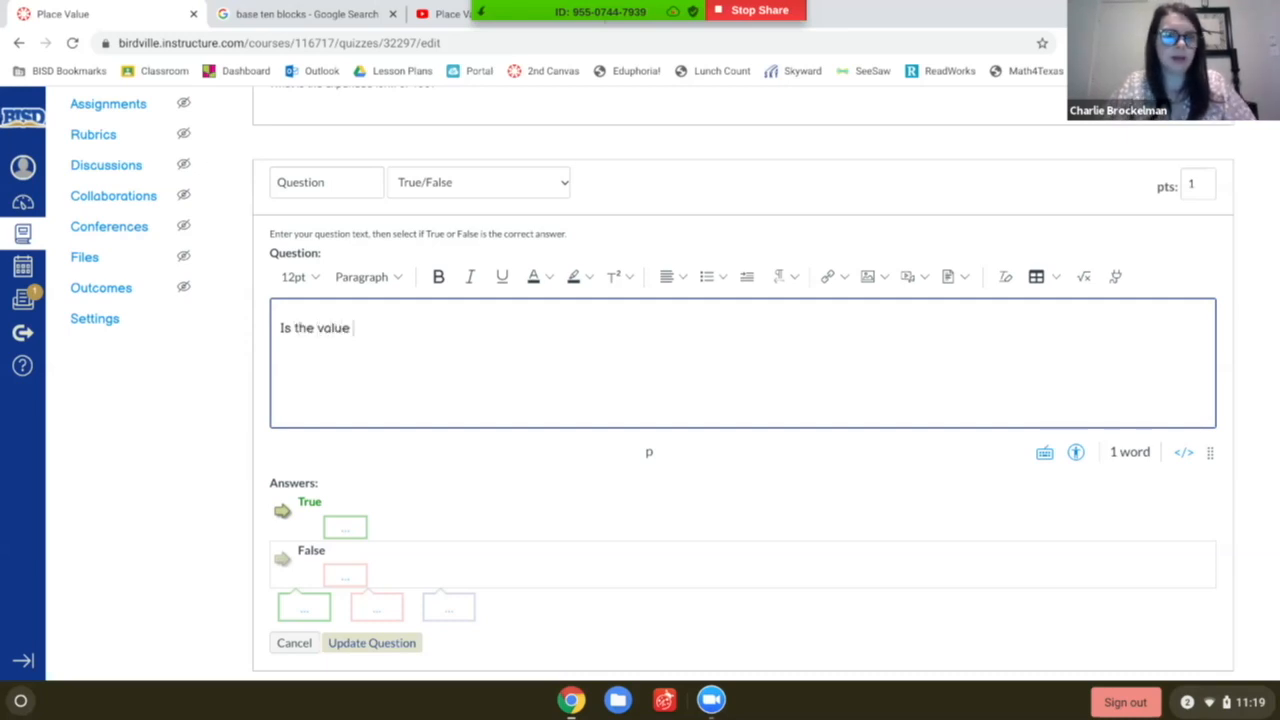
{"action": "type", "text": " of the "}
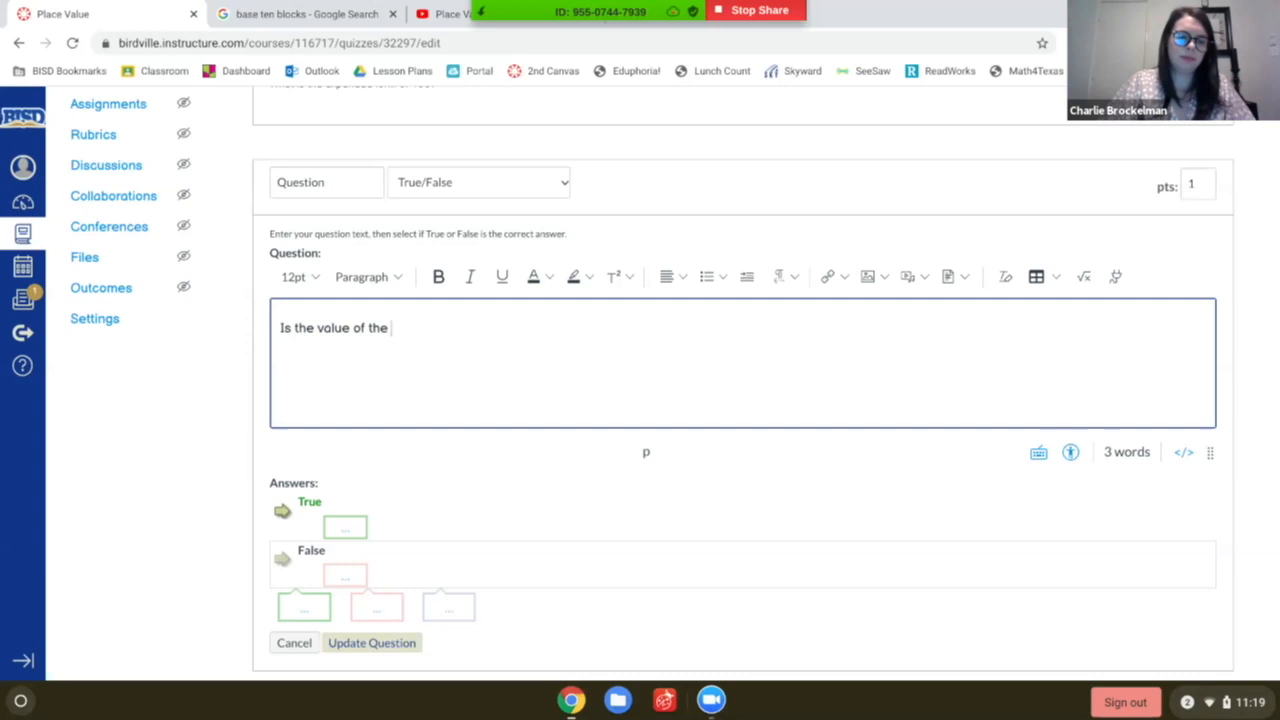
{"action": "type", "text": "tens palce"}
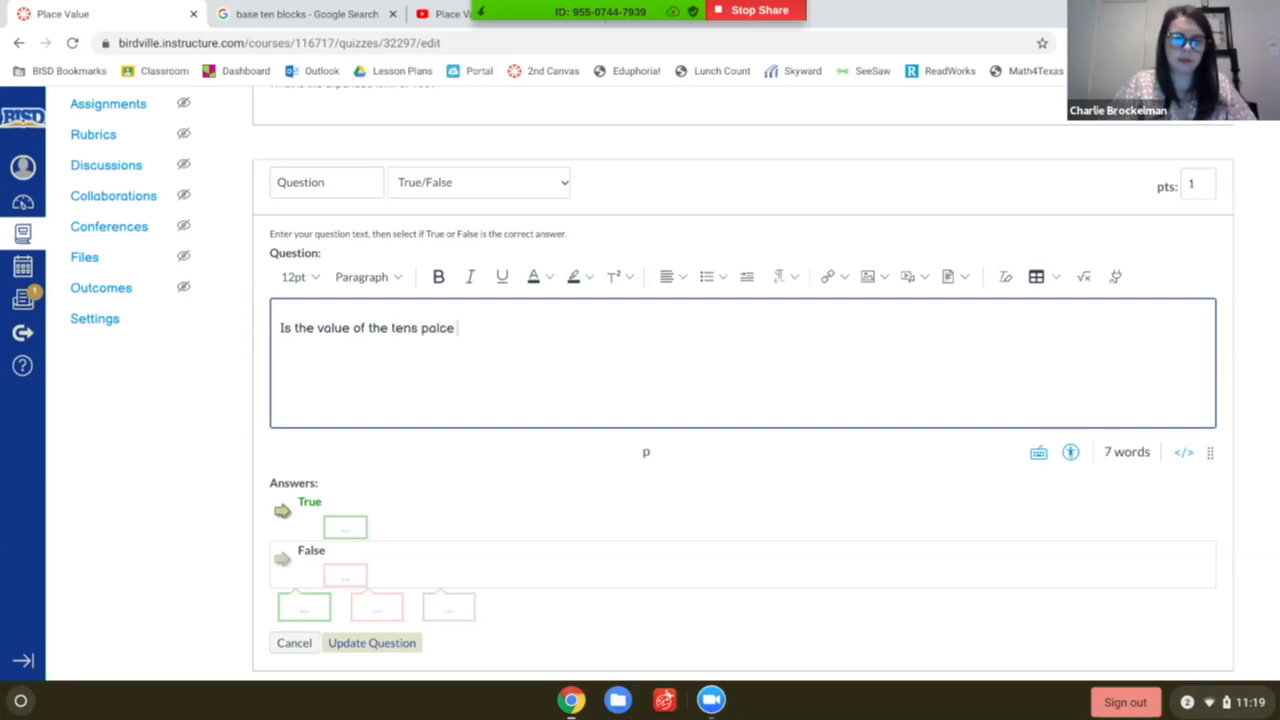
{"action": "type", "text": " wor"}
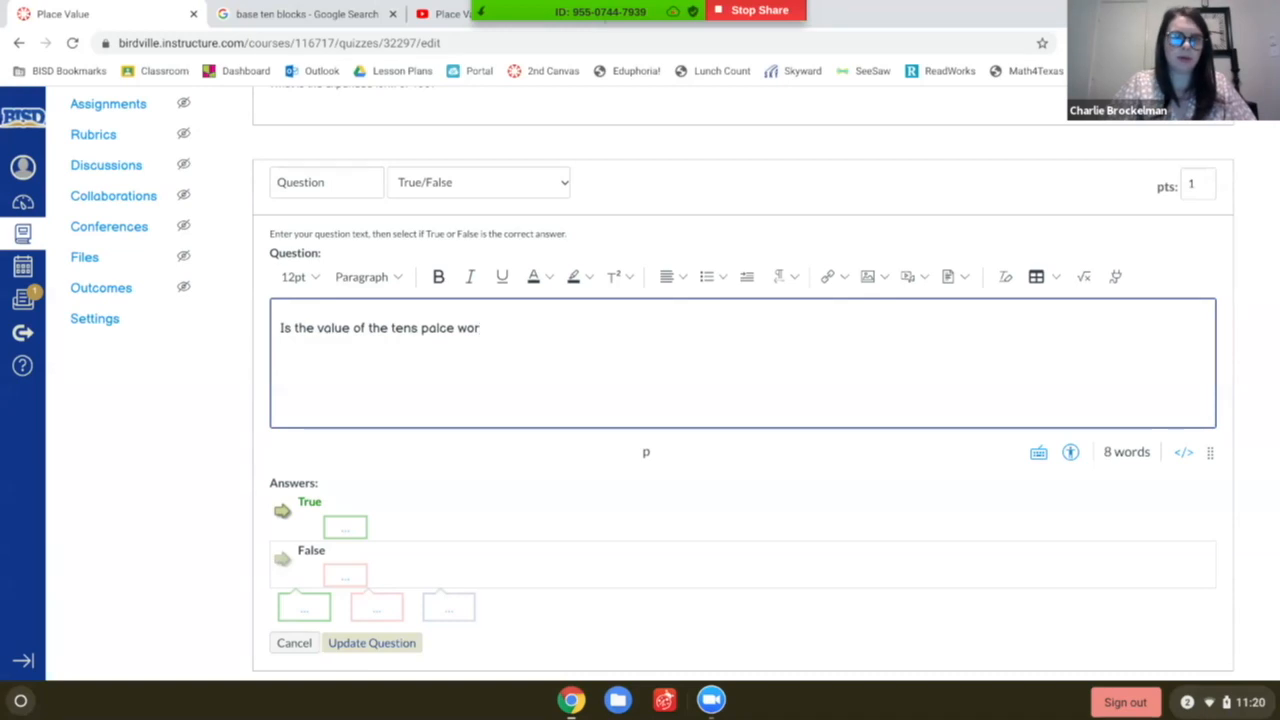
{"action": "type", "text": "th 40"}
{"action": "type", "text": " in the "}
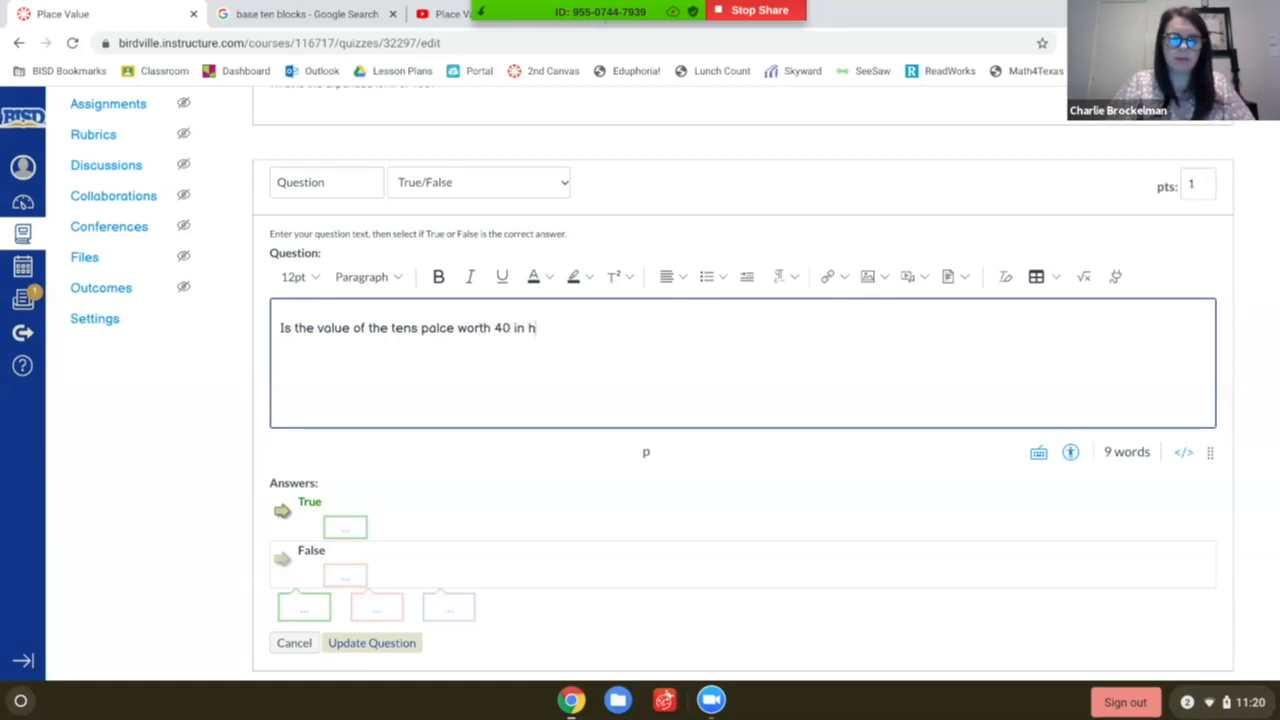
{"action": "type", "text": "num"}
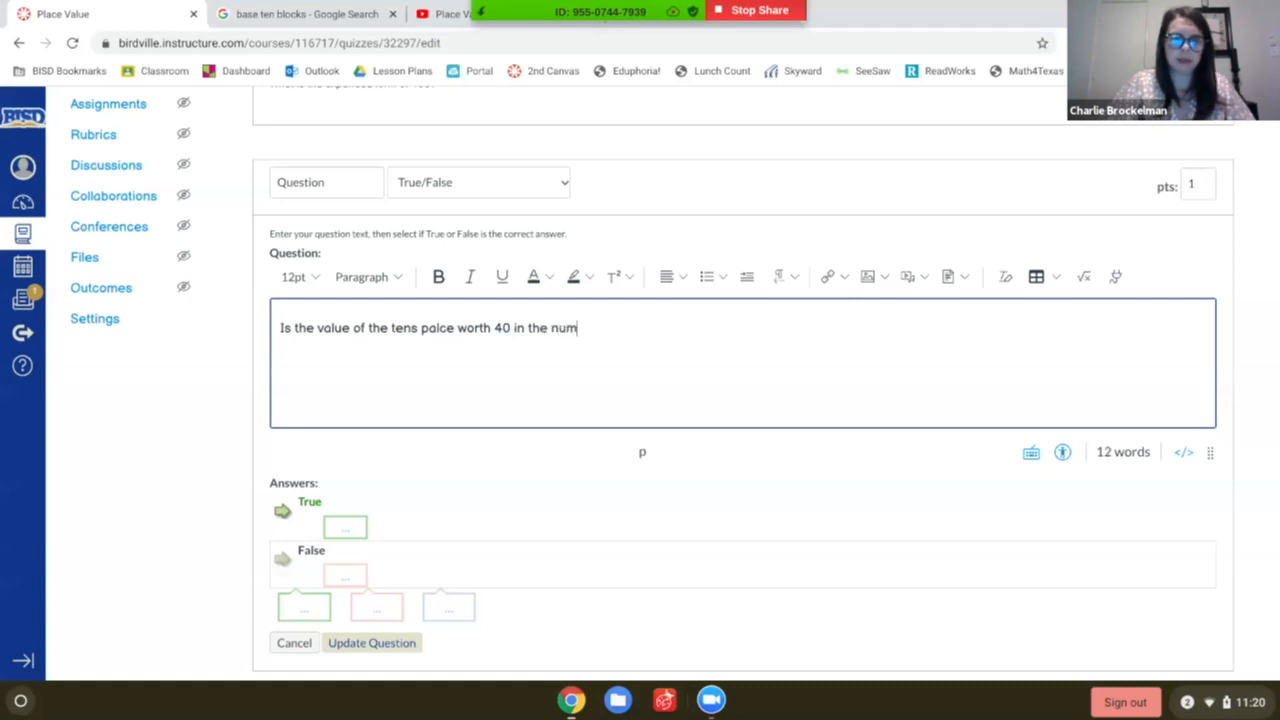
{"action": "type", "text": "ber 347?"}
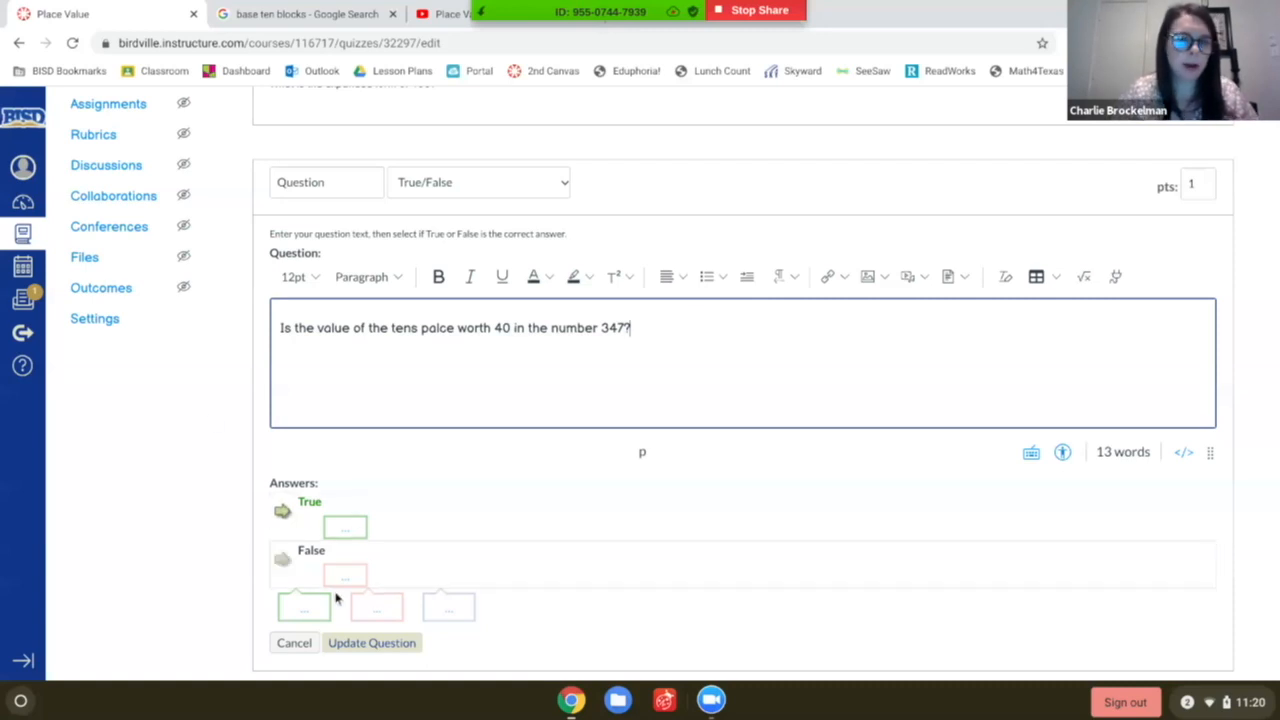
Mark True as the correct answer and set the True/False question's point value to 20.
{"action": "left_click", "coordinate": [283, 513]}
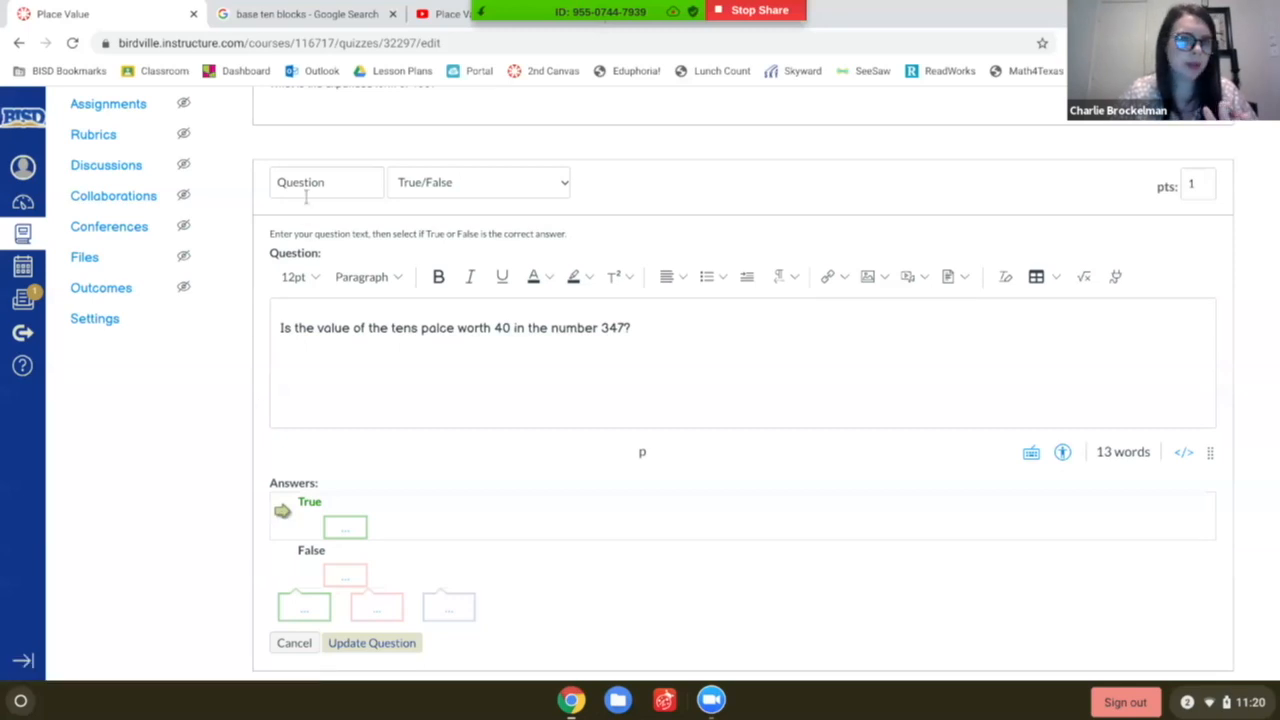
{"action": "left_click", "coordinate": [1203, 184]}
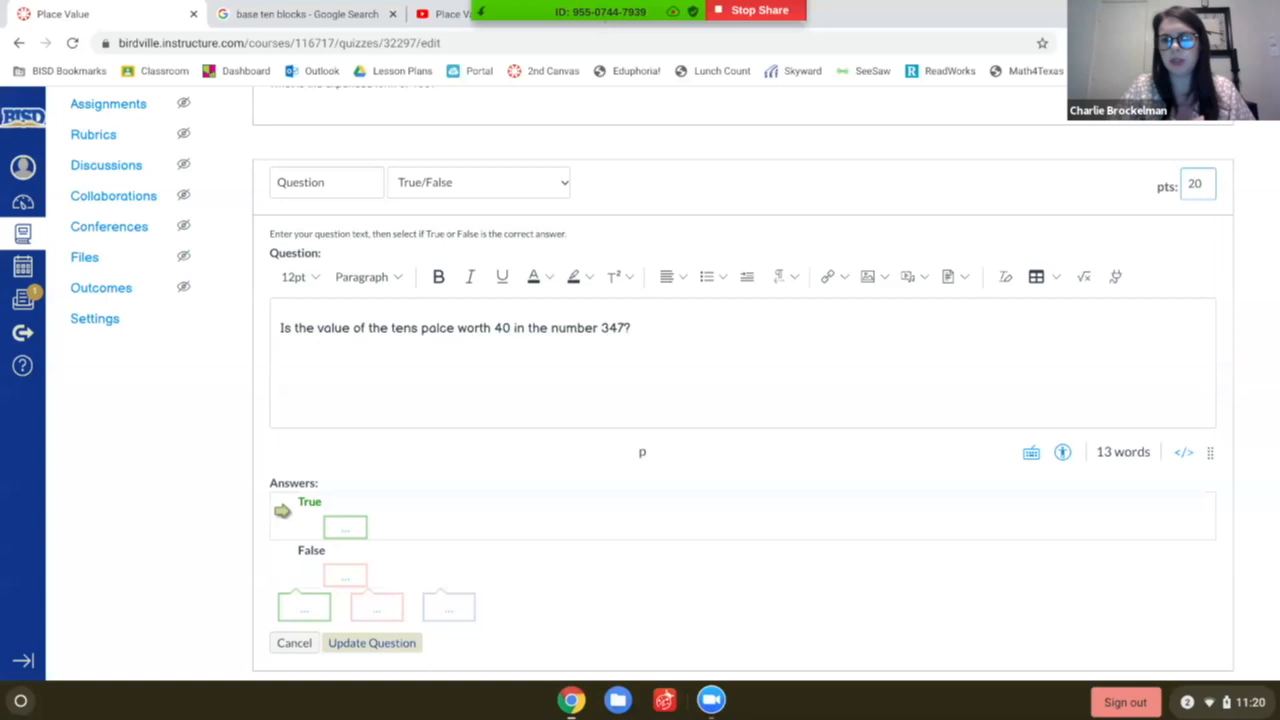
Update the True/False question to store it, and save the Place Value quiz.
{"action": "scroll", "coordinate": [958, 408], "scroll_direction": "down", "scroll_amount": 2}
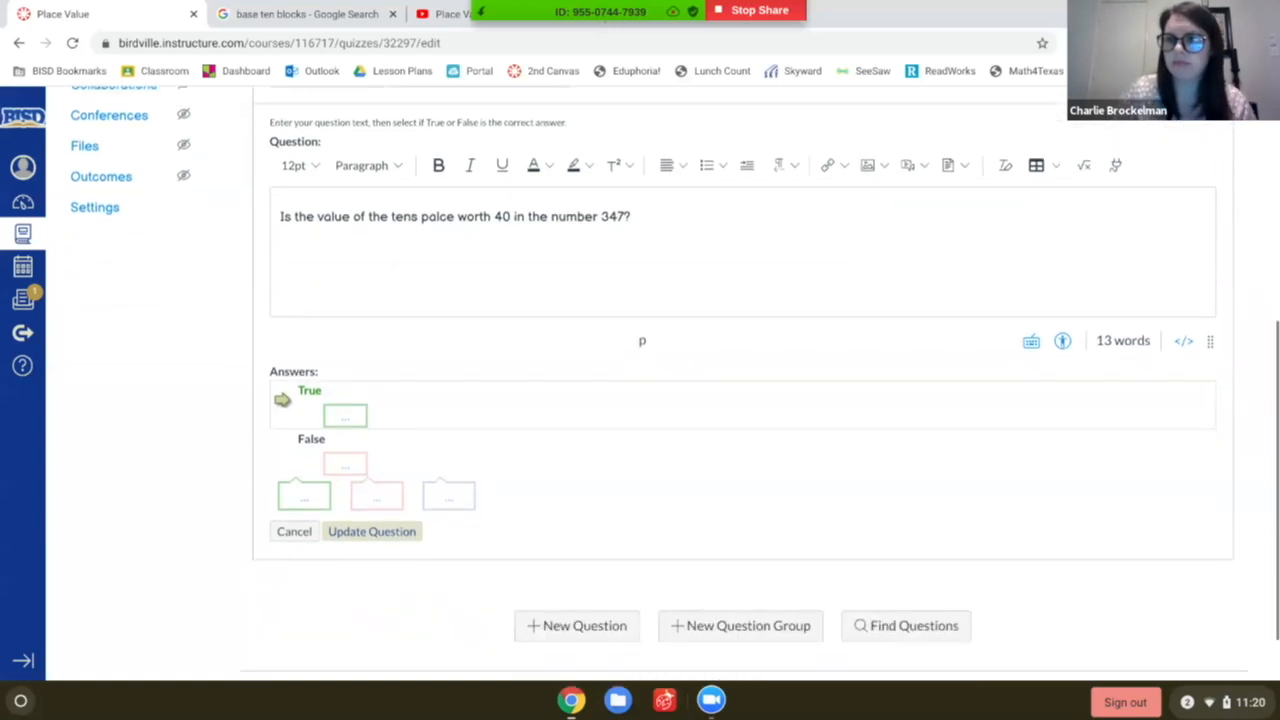
{"action": "left_click", "coordinate": [350, 455]}
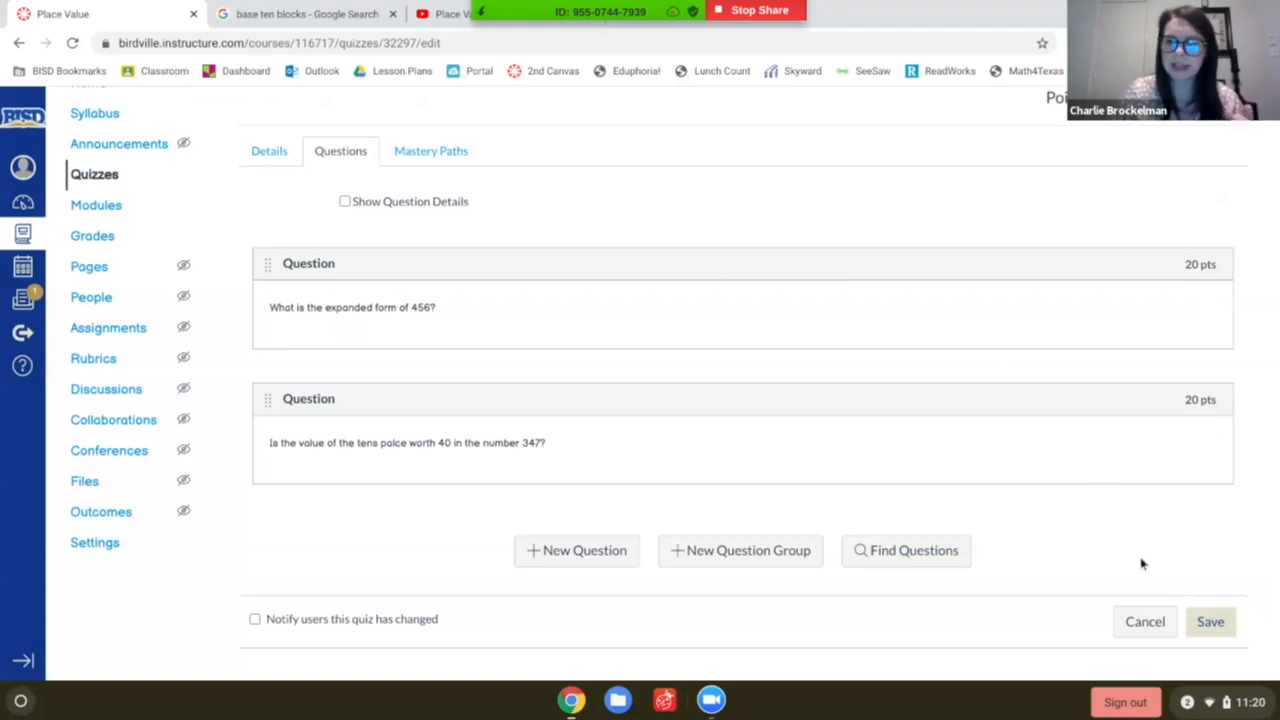
{"action": "left_click", "coordinate": [1210, 622]}
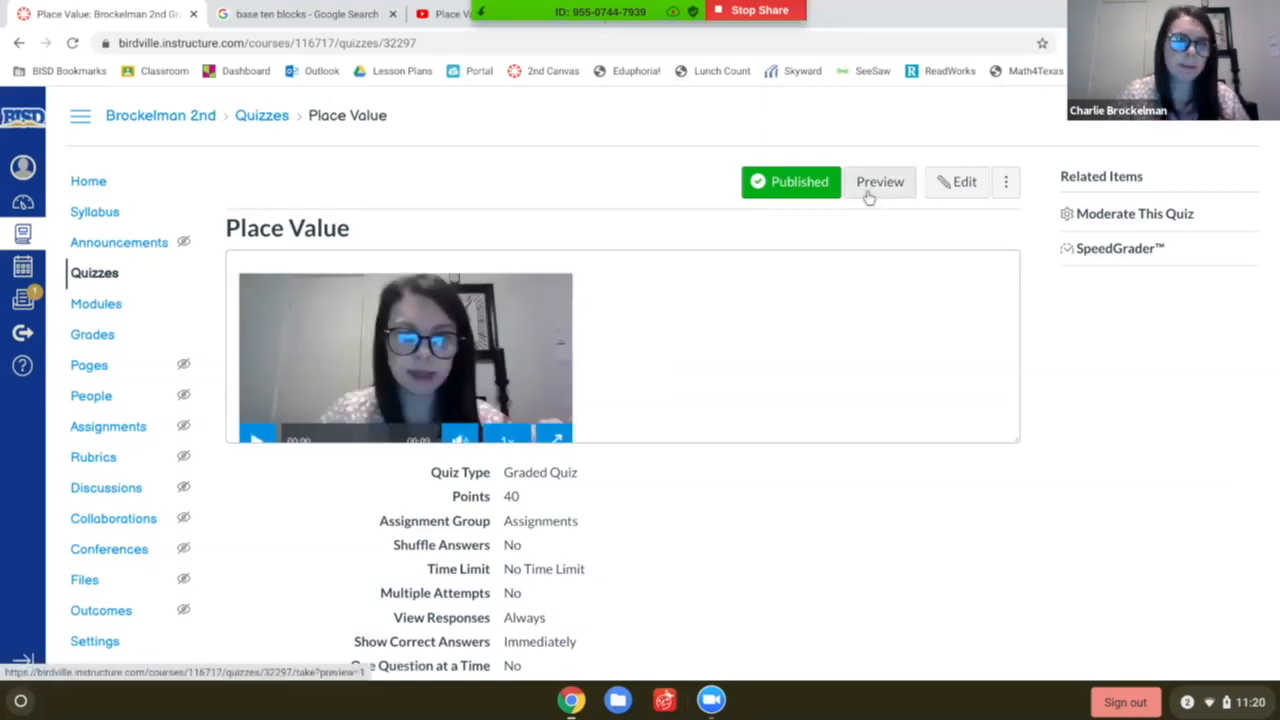
Switch the course to Student View and open the Place Value quiz there.
{"action": "left_click", "coordinate": [90, 183]}
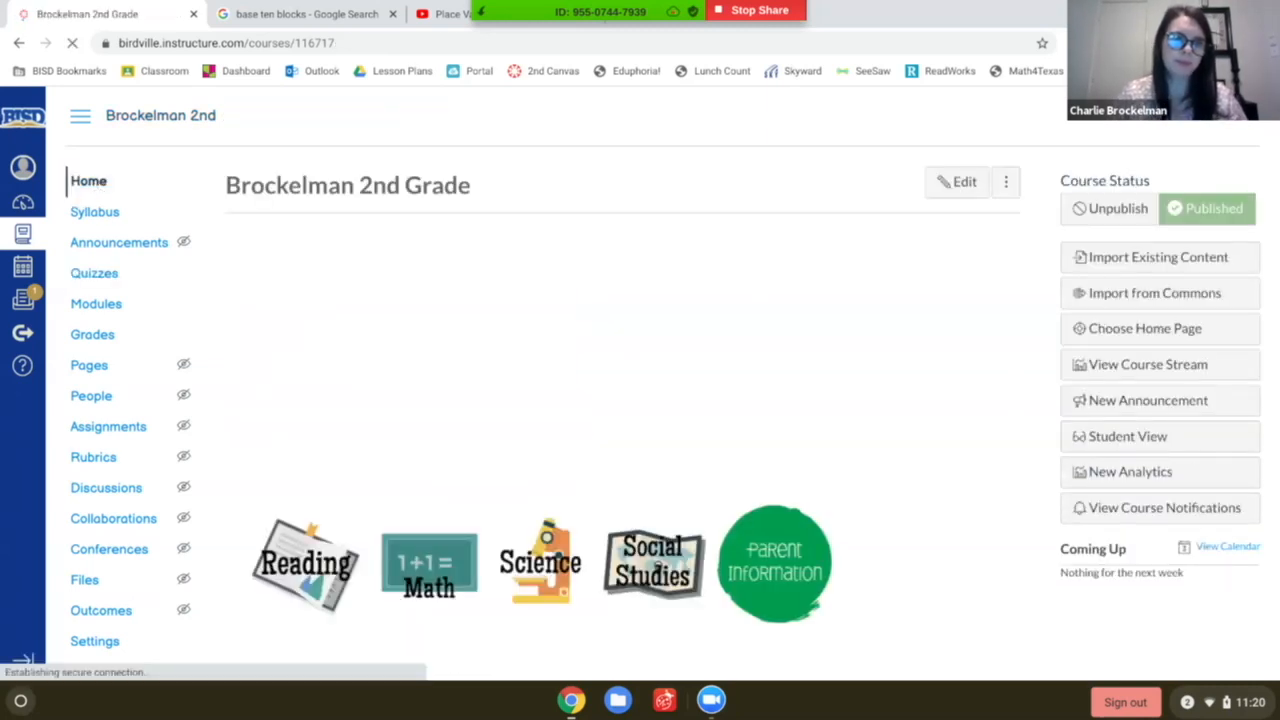
{"action": "left_click", "coordinate": [1118, 440]}
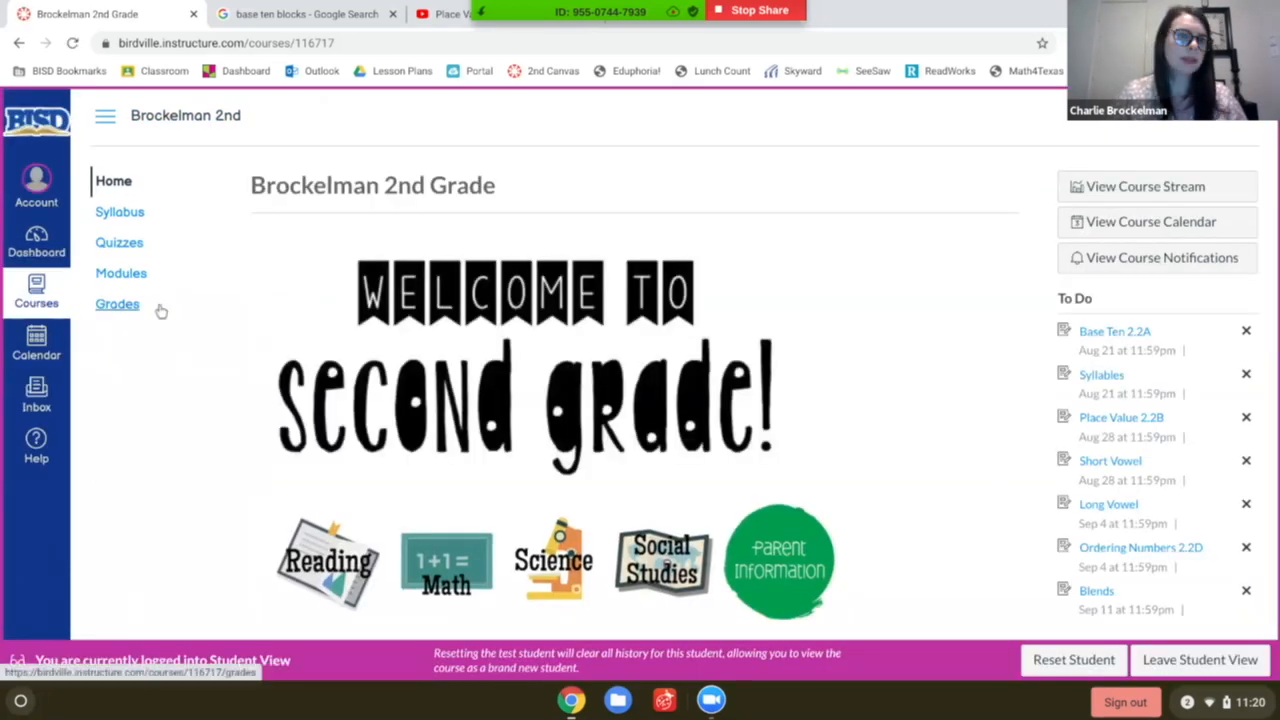
{"action": "left_click", "coordinate": [120, 244]}
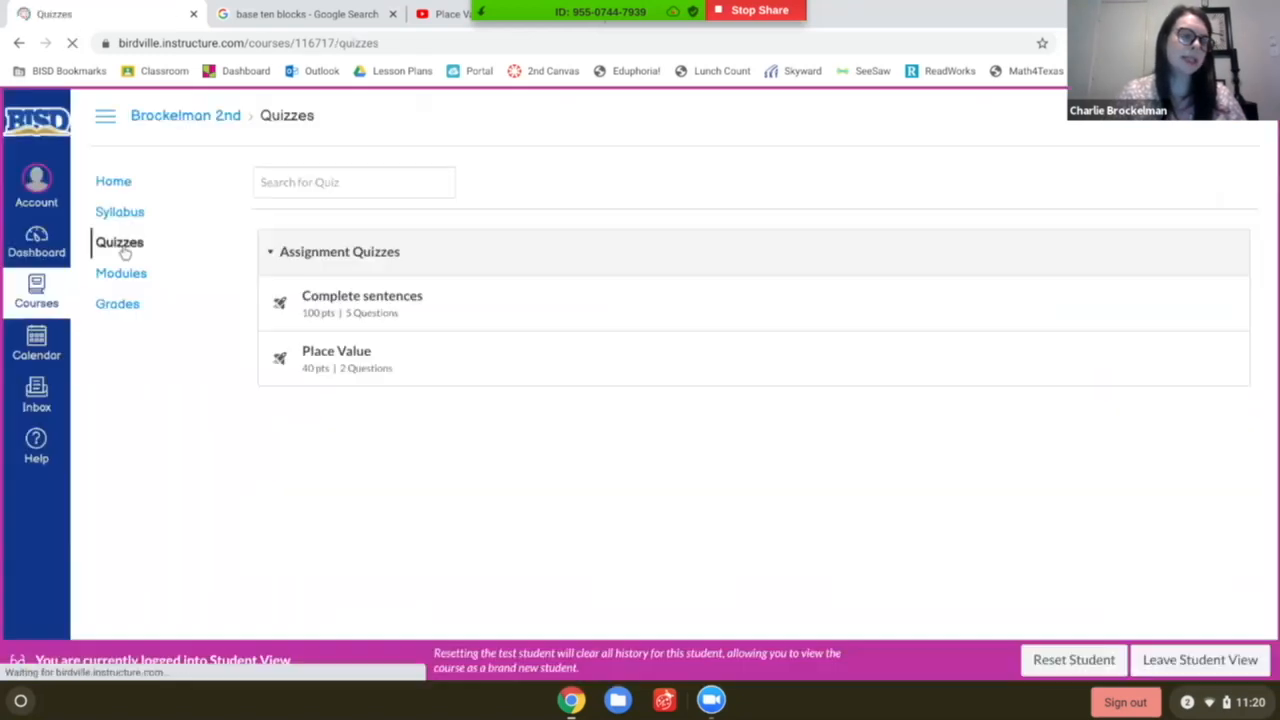
{"action": "left_click", "coordinate": [340, 356]}
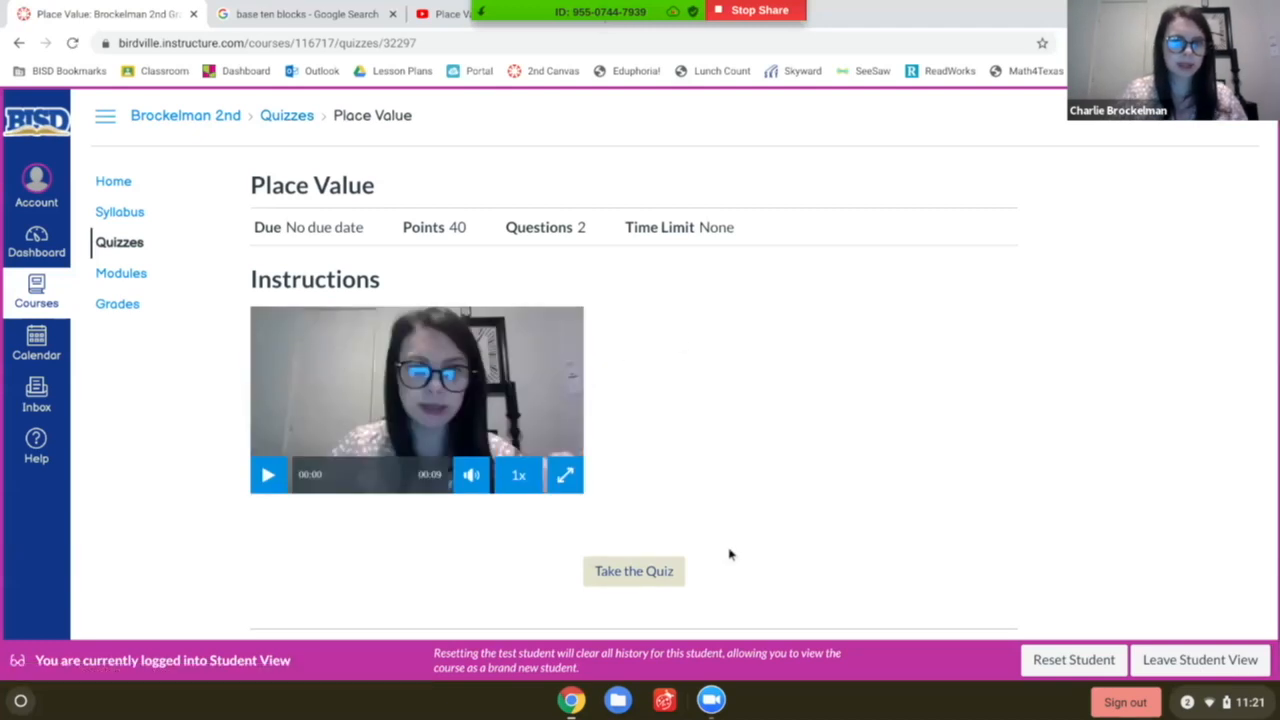
Start the quiz as the test student and answer 400 + 50 + 6 for Question 1 and False for Question 2.
{"action": "left_click", "coordinate": [634, 572]}
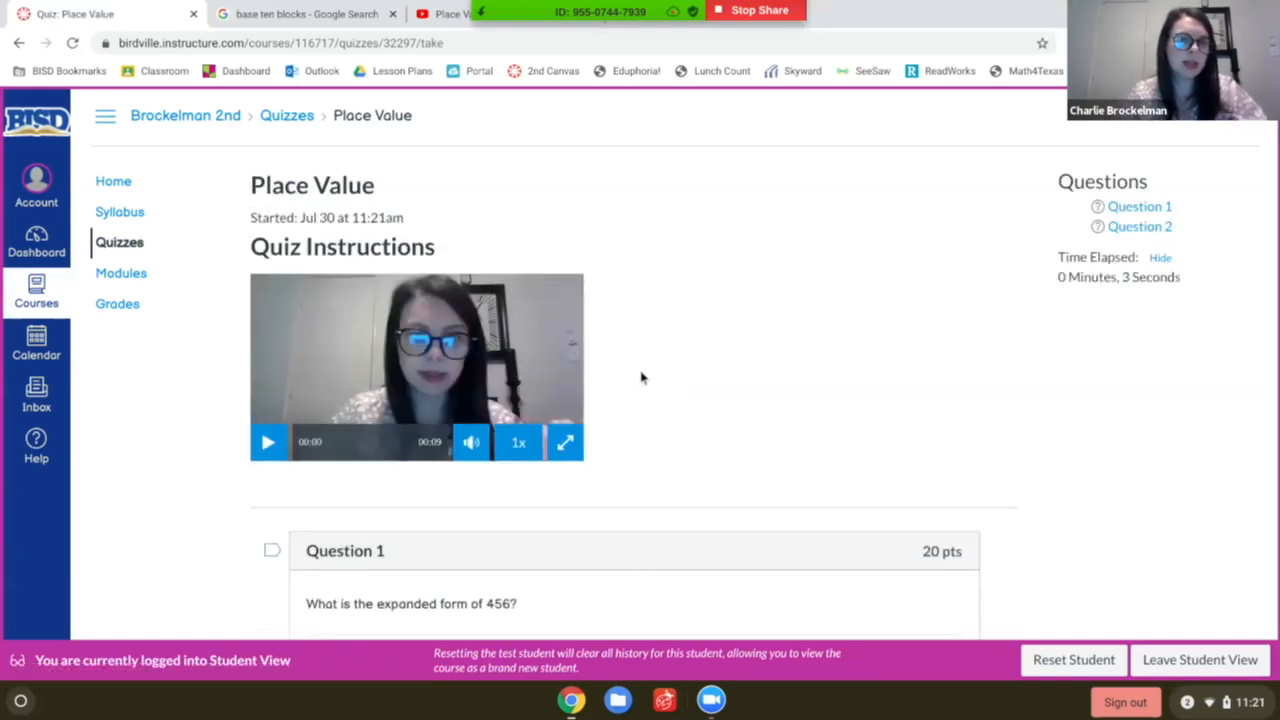
{"action": "scroll", "coordinate": [642, 378], "scroll_direction": "down", "scroll_amount": 3}
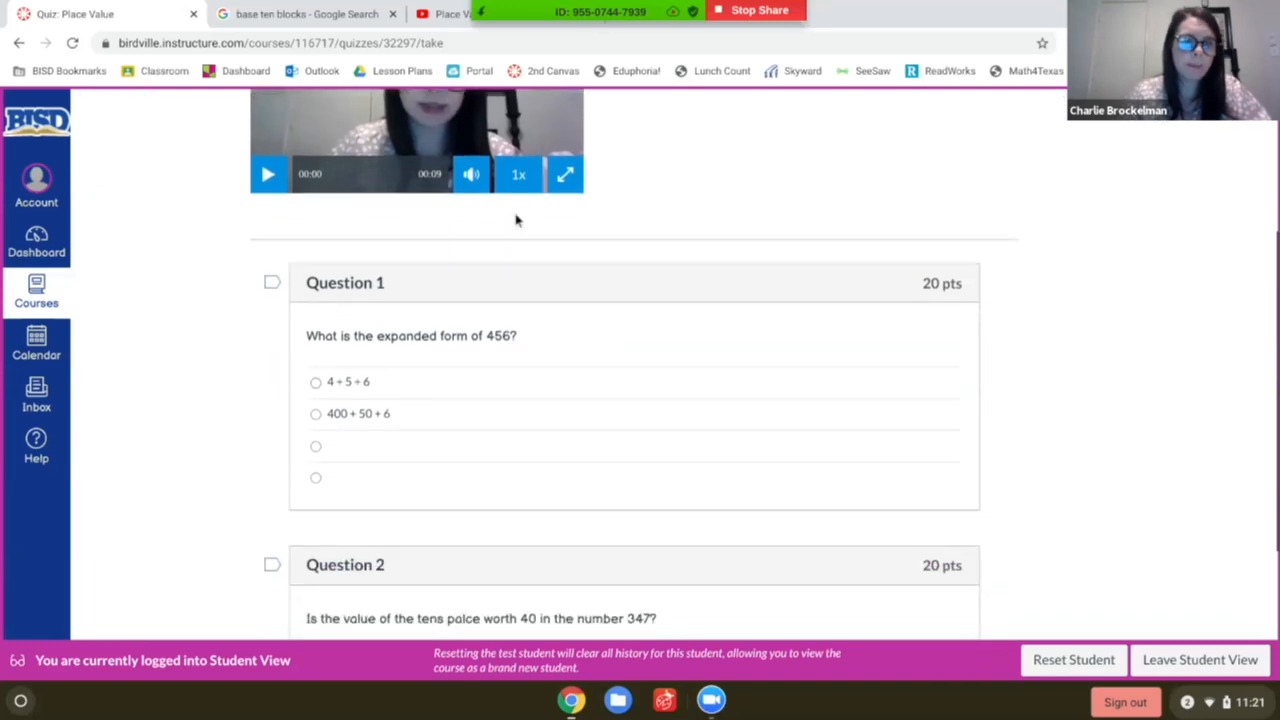
{"action": "left_click", "coordinate": [315, 415]}
{"action": "scroll", "coordinate": [585, 373], "scroll_direction": "down", "scroll_amount": 3}
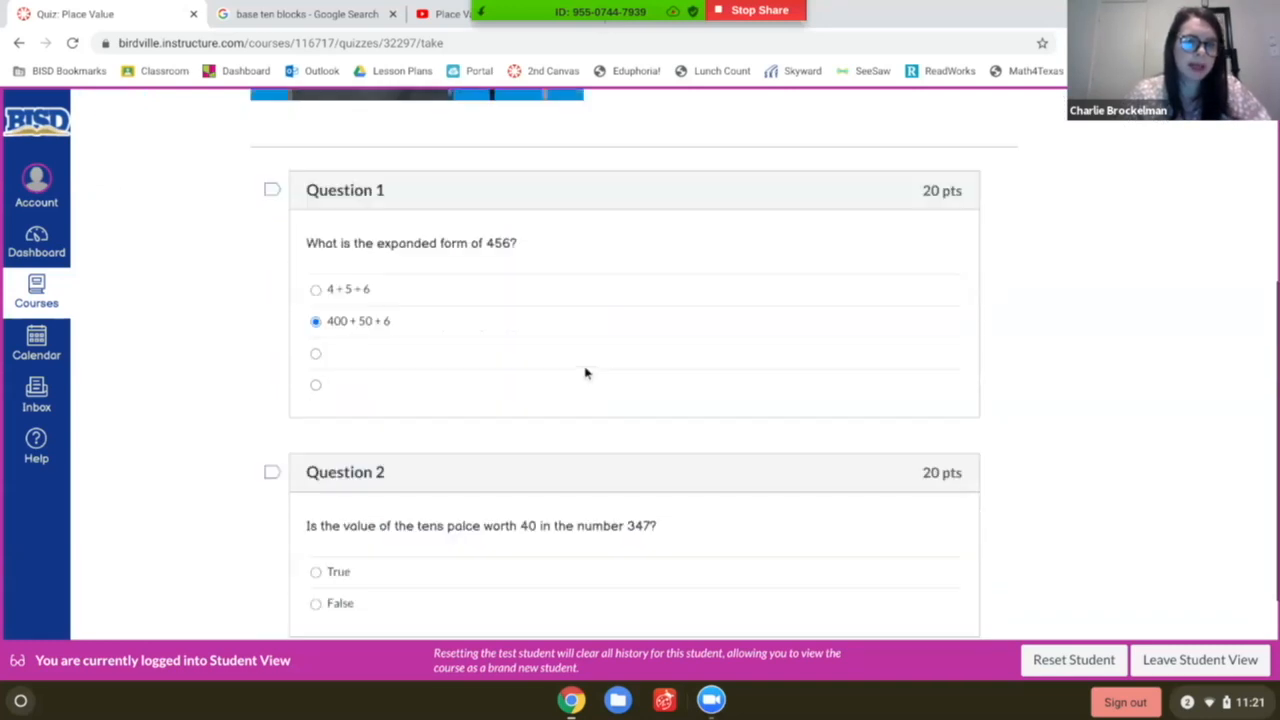
{"action": "left_click", "coordinate": [316, 460]}
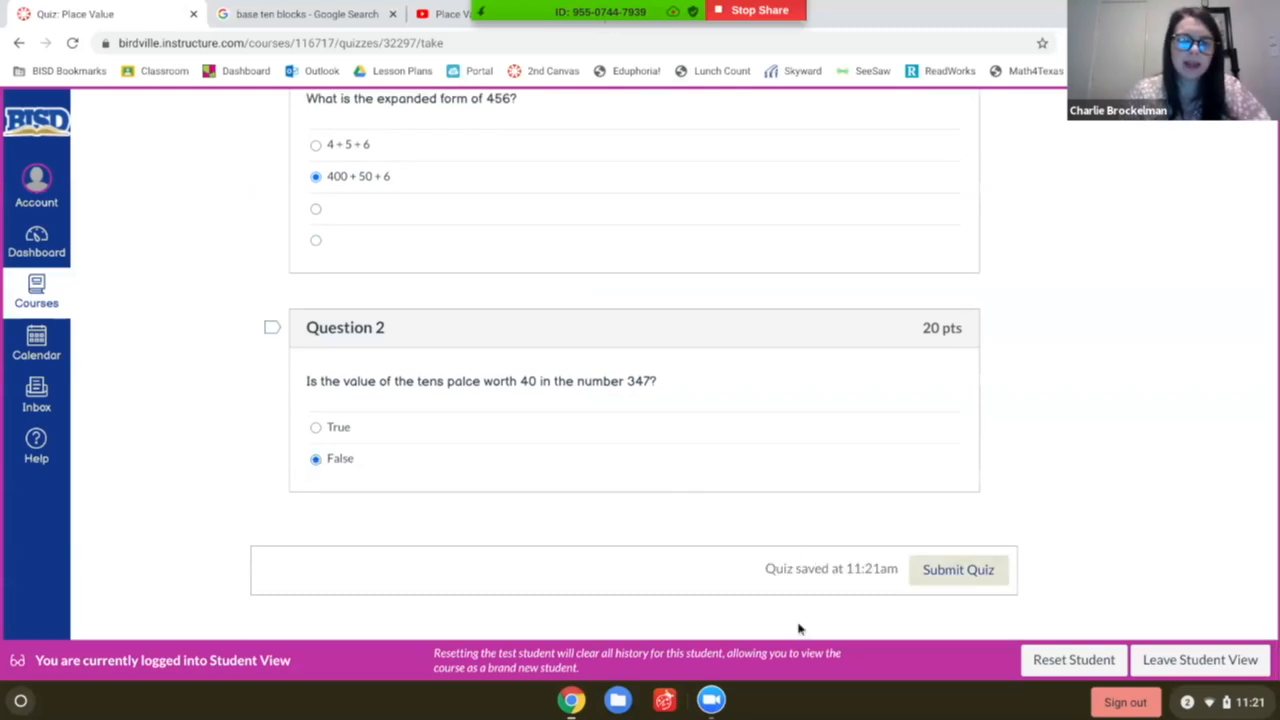
Submit the test student's quiz attempt and review the score and the marked answers to both questions.
{"action": "left_click", "coordinate": [934, 578]}
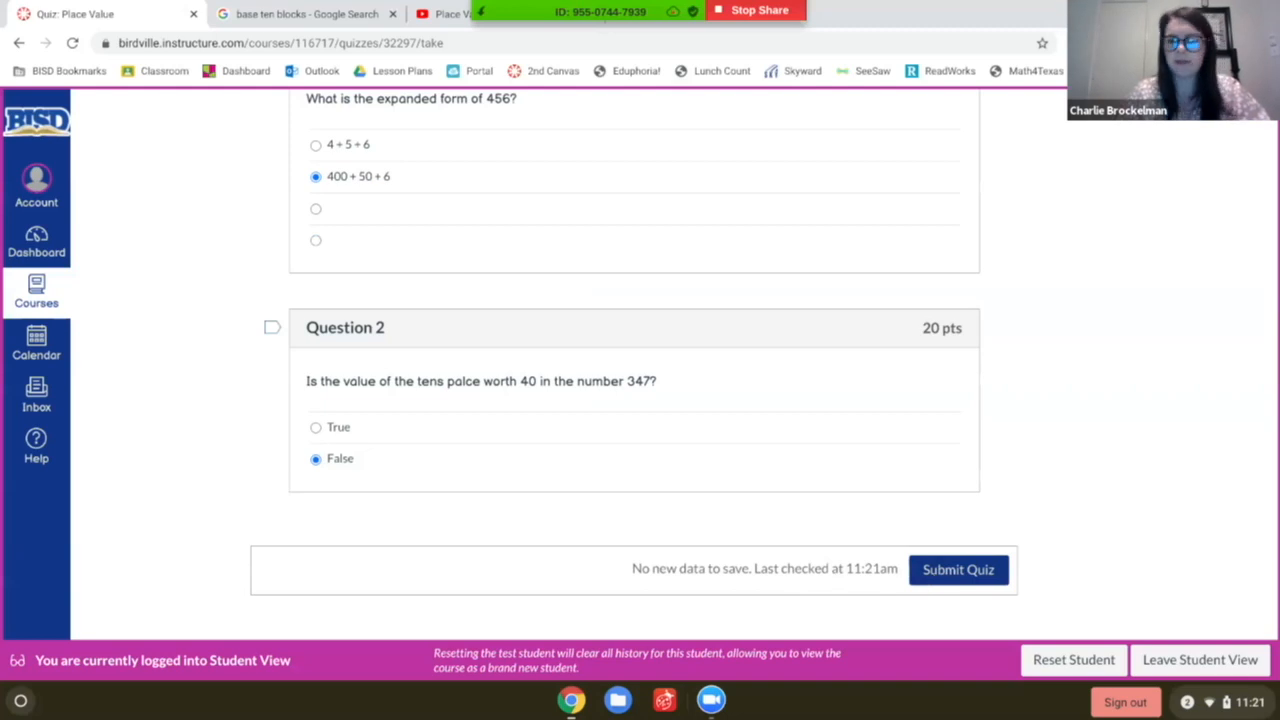
{"action": "left_click", "coordinate": [934, 580]}
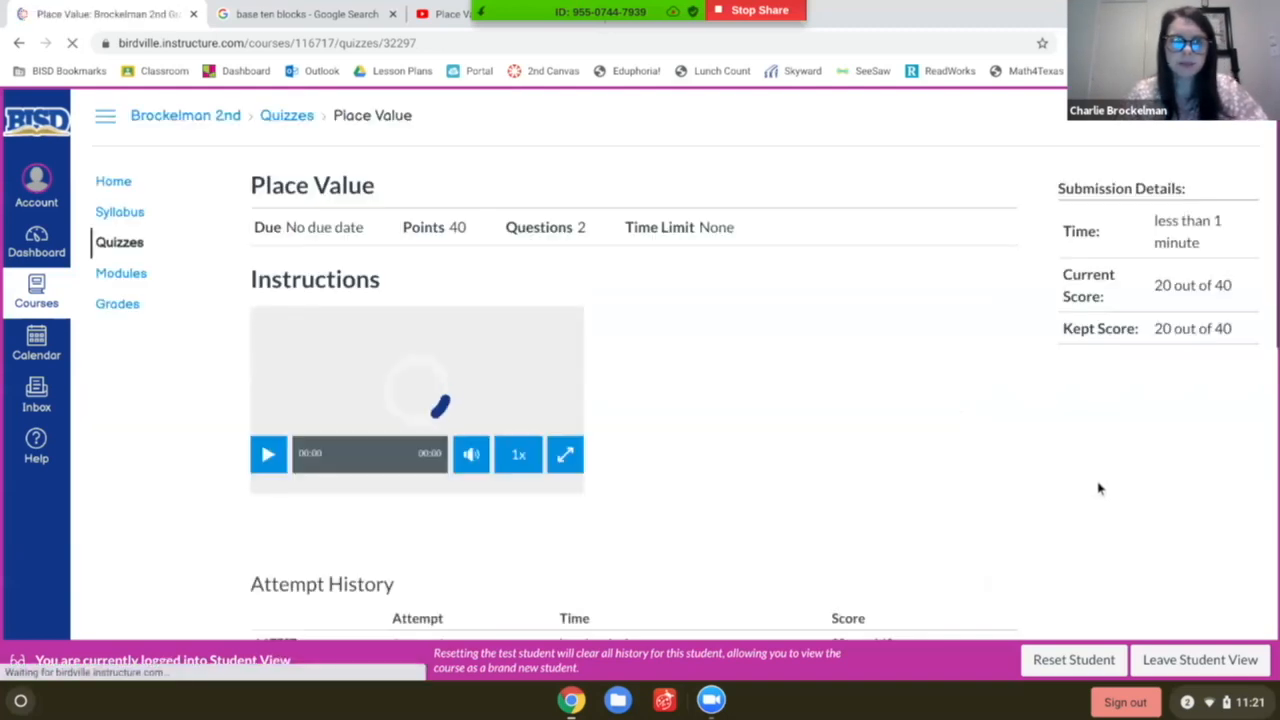
{"action": "scroll", "coordinate": [903, 395], "scroll_direction": "down", "scroll_amount": 5}
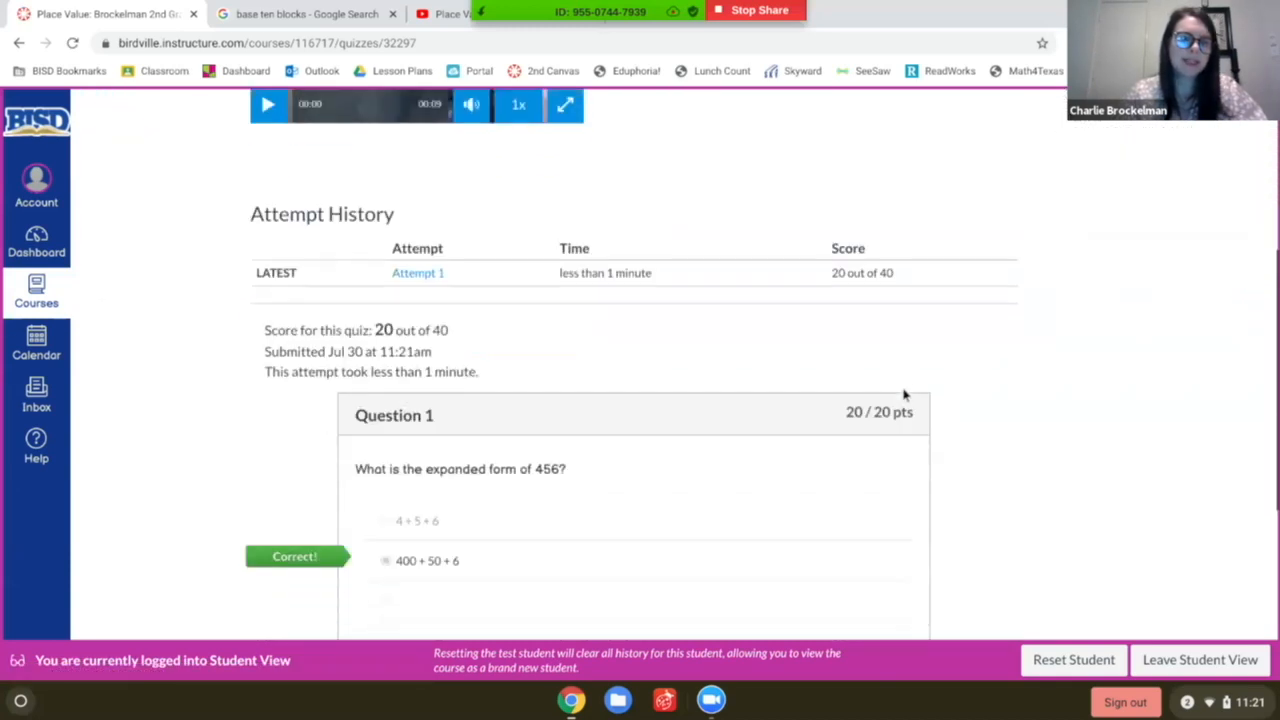
{"action": "scroll", "coordinate": [909, 455], "scroll_direction": "down", "scroll_amount": 5}
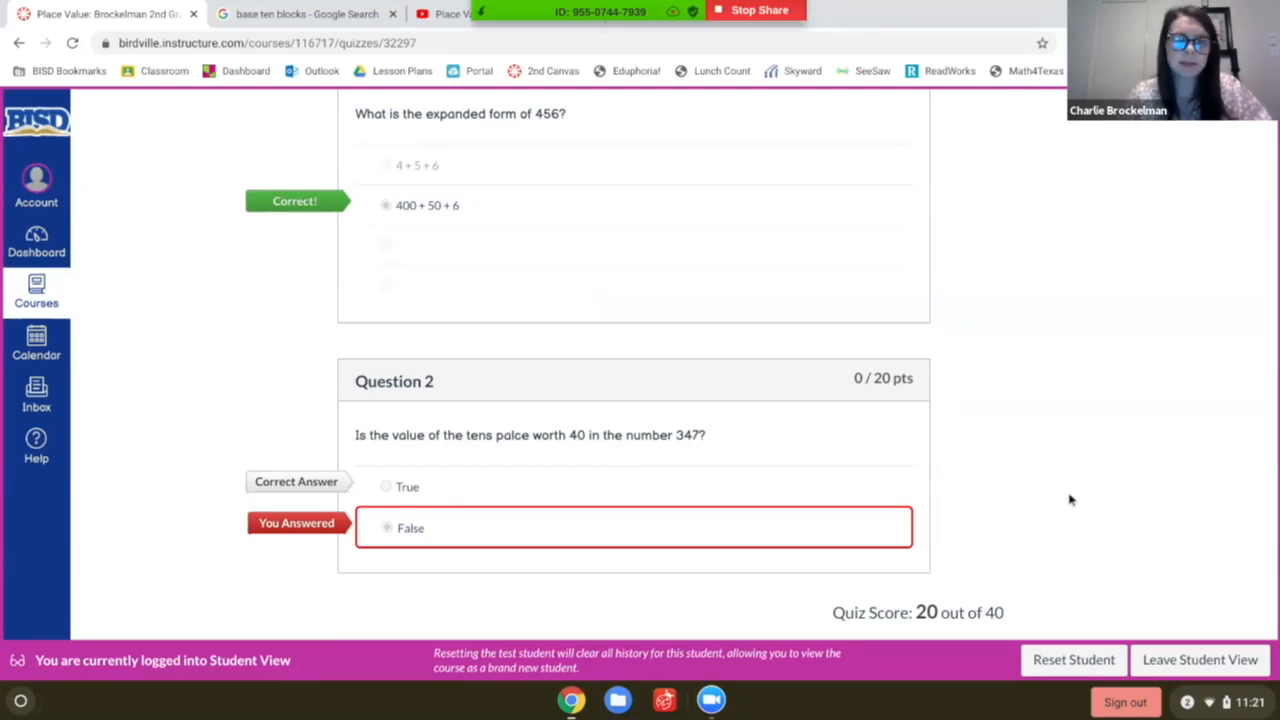
Reset the test student to clear the quiz attempt, and leave Student View.
{"action": "left_click", "coordinate": [1093, 672]}
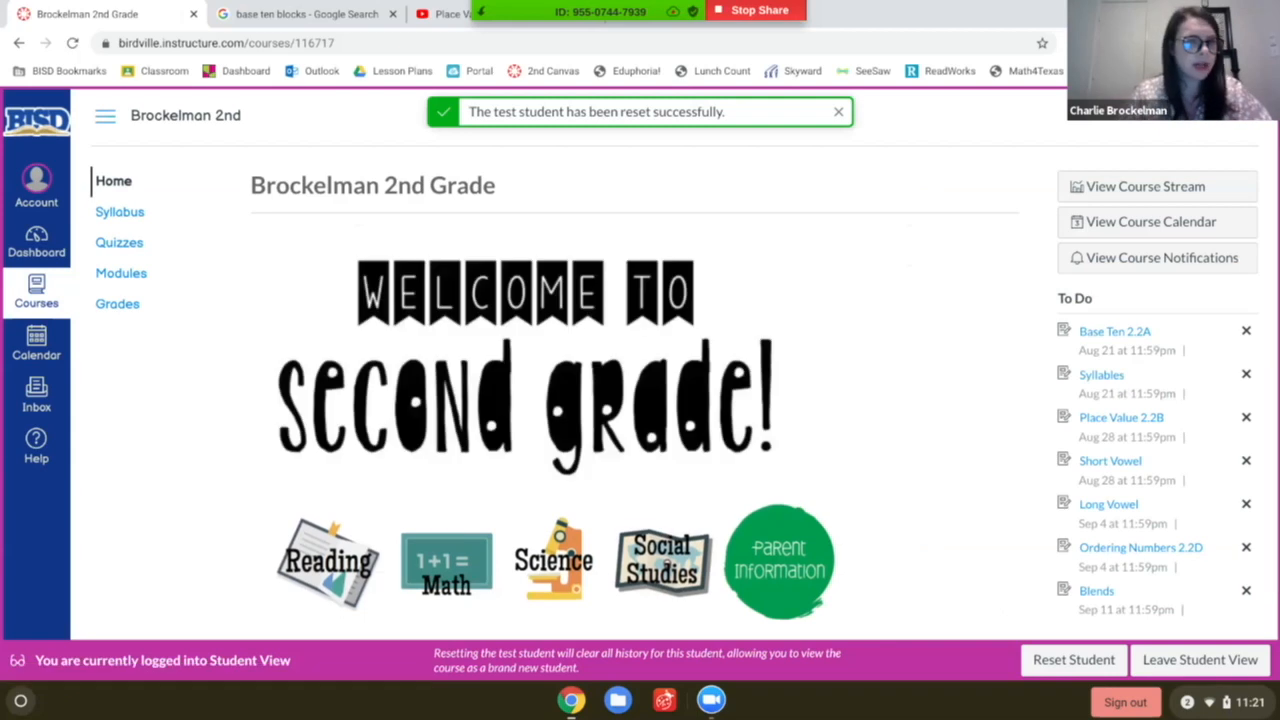
{"action": "left_click", "coordinate": [1190, 662]}
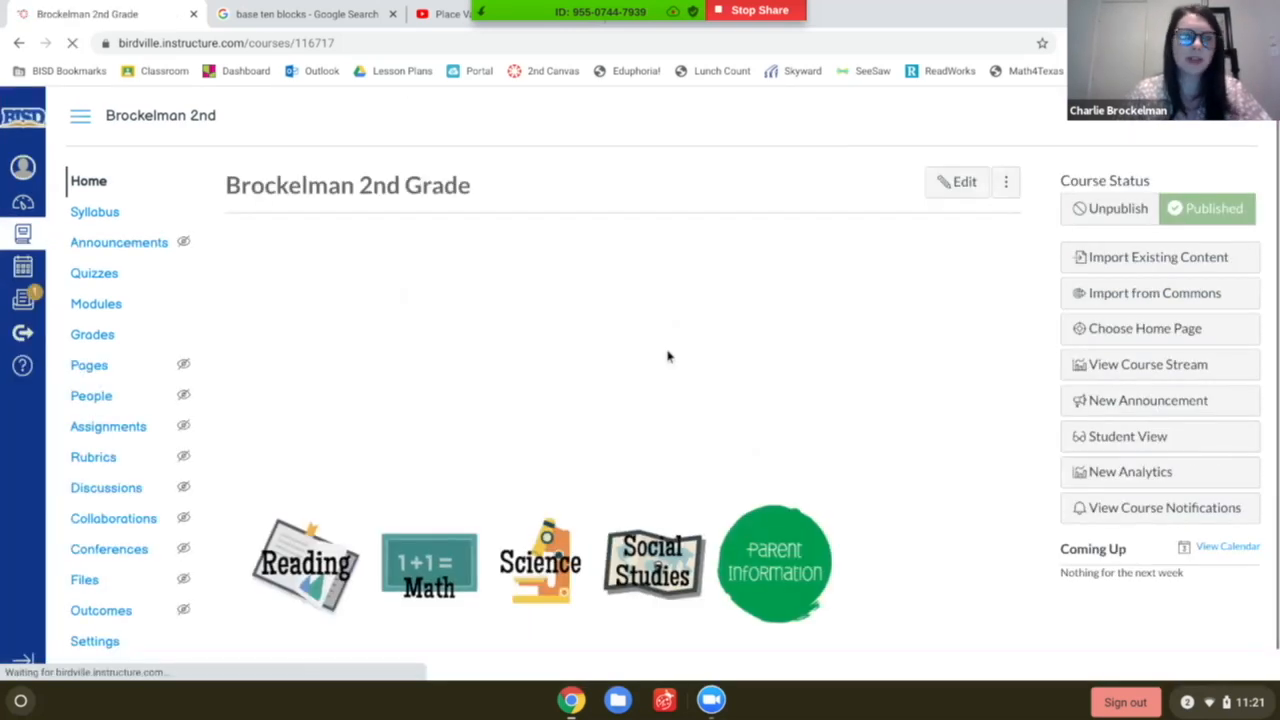
Reopen the Place Value quiz for editing from the course's quiz list and display its questions.
{"action": "left_click", "coordinate": [92, 277]}
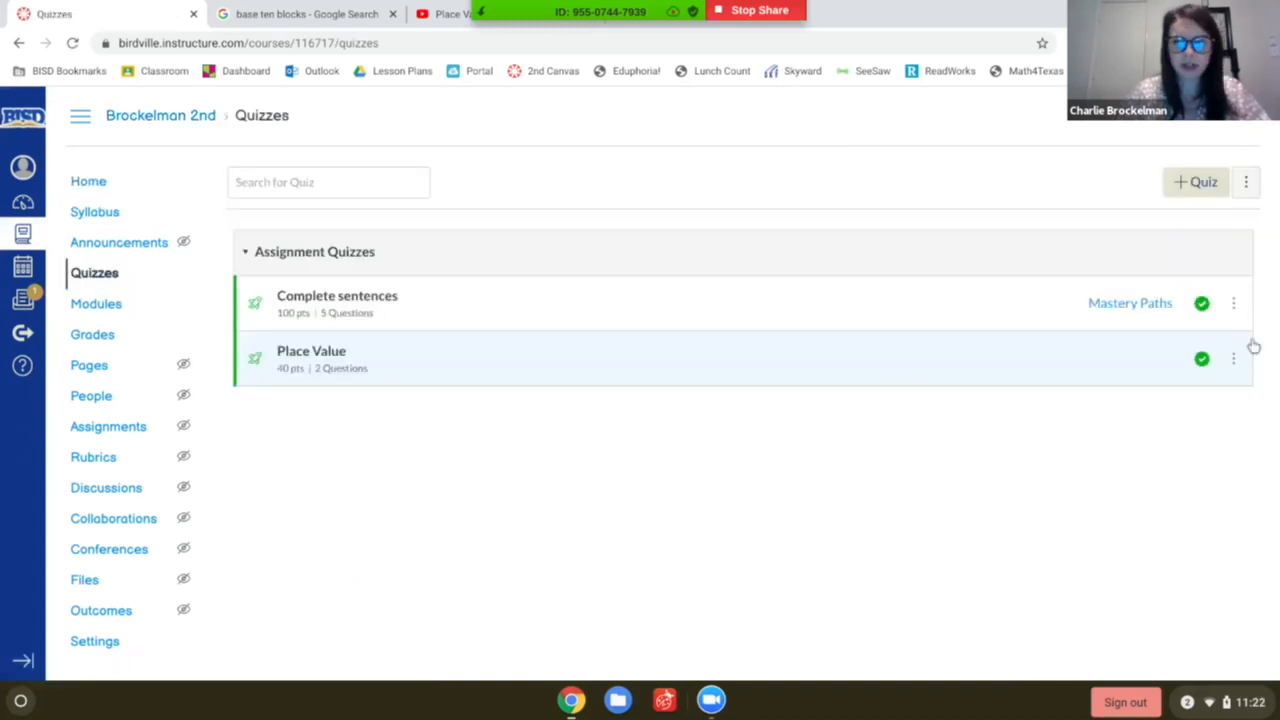
{"action": "left_click", "coordinate": [1234, 362]}
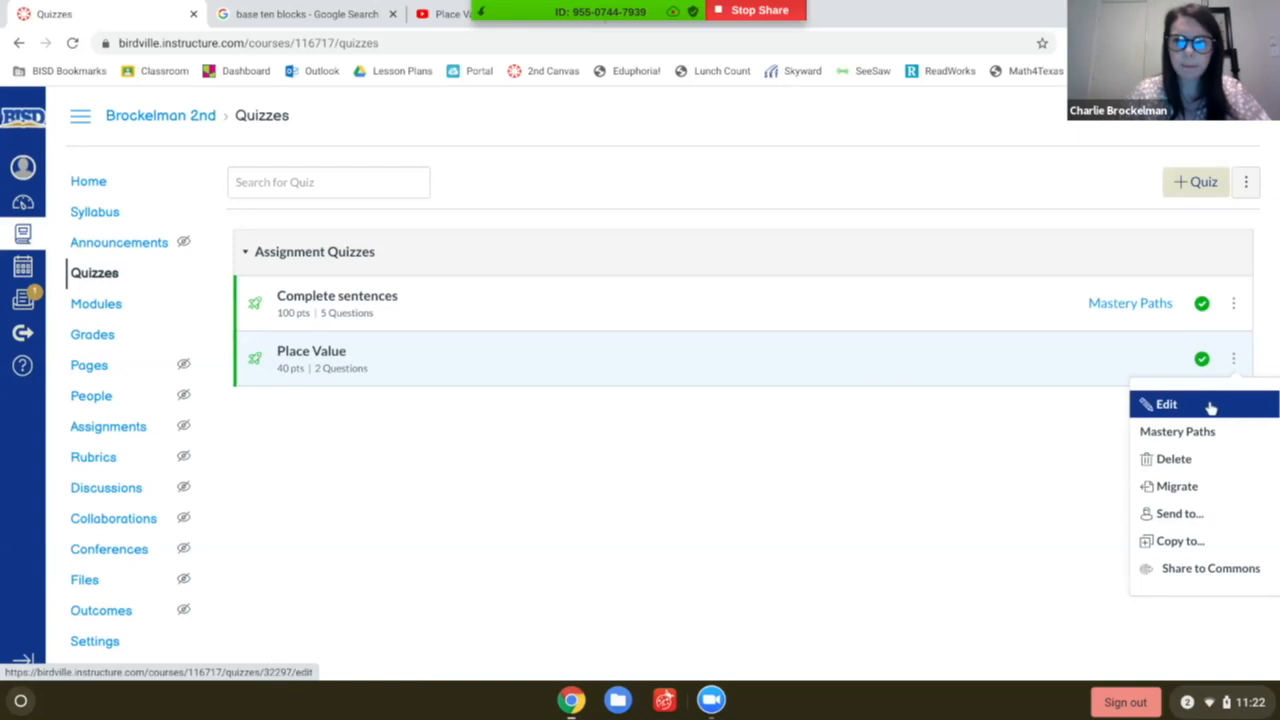
{"action": "left_click", "coordinate": [1209, 405]}
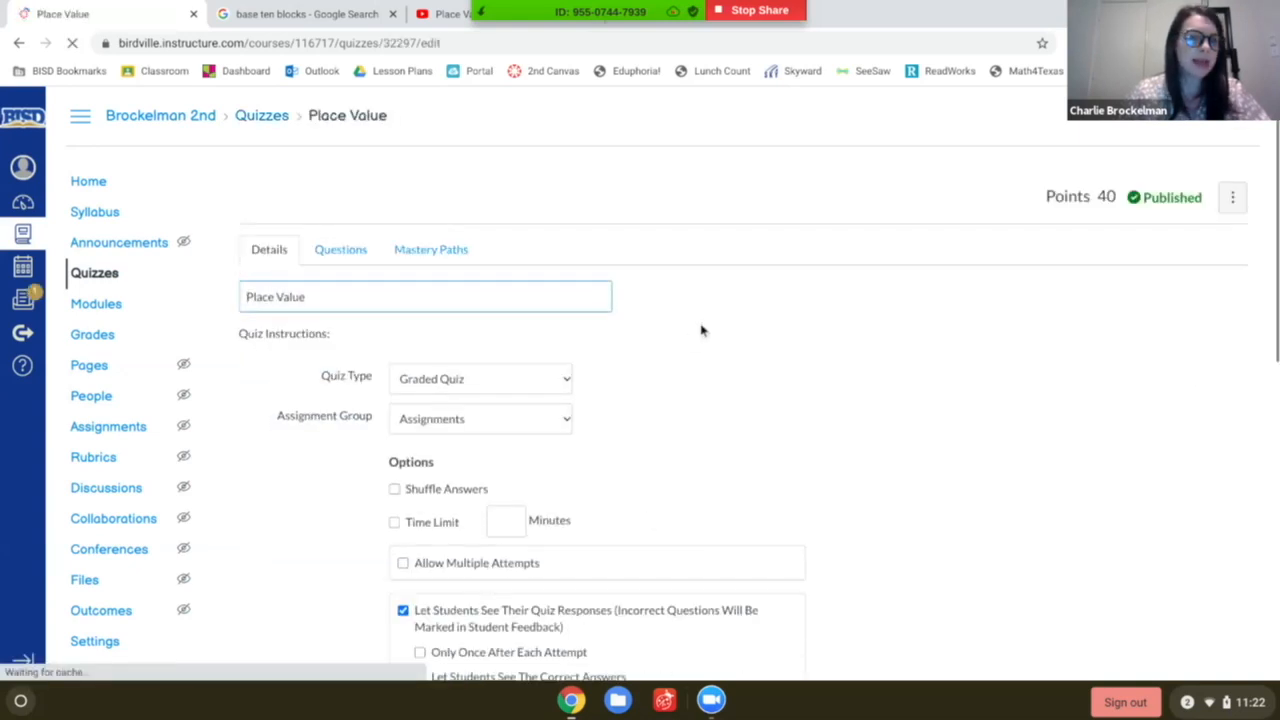
{"action": "left_click", "coordinate": [341, 246]}
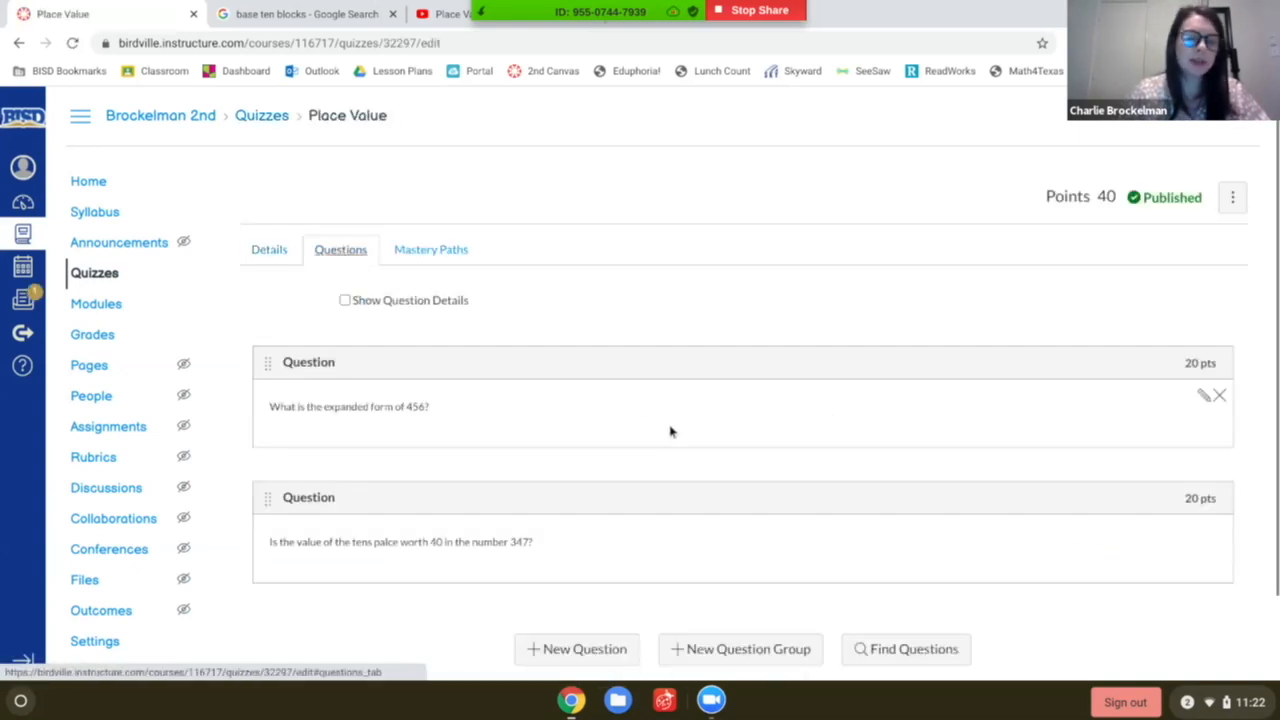
{"action": "scroll", "coordinate": [857, 420], "scroll_direction": "down", "scroll_amount": 2}
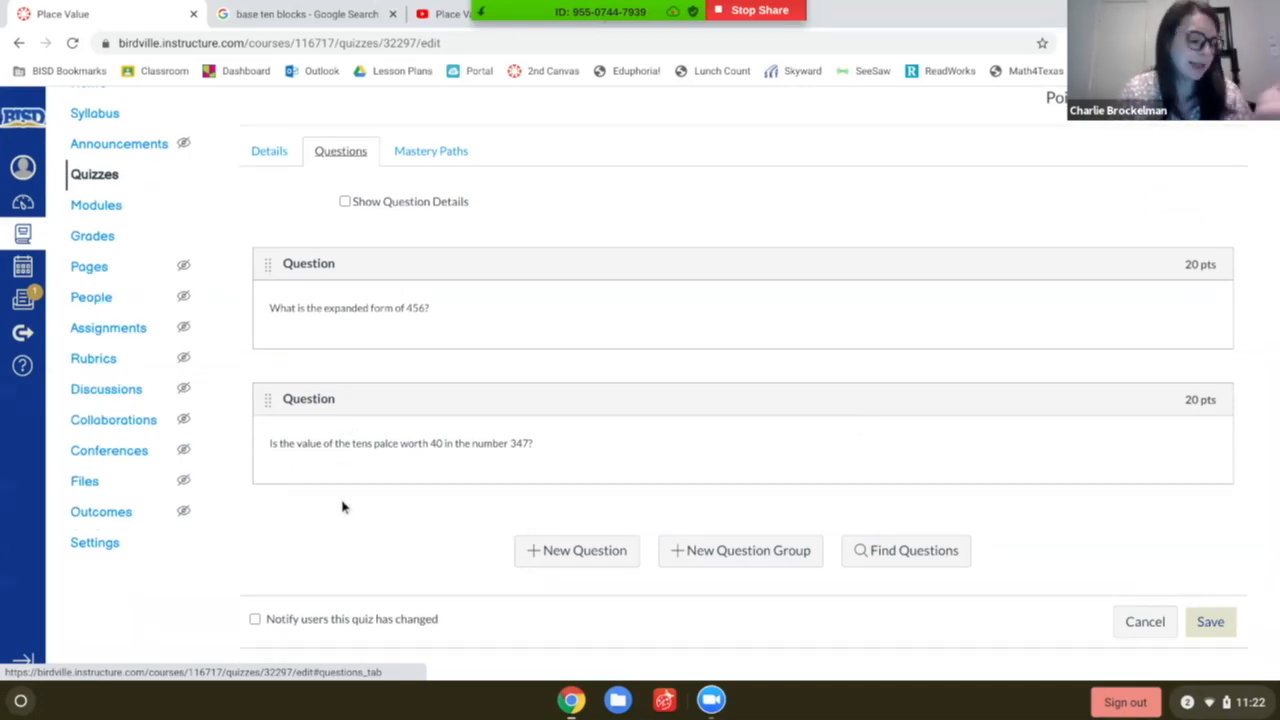
Add a new question to the quiz and copy the red, blue and green base-ten blocks image representing 256 from the image search results.
{"action": "left_click", "coordinate": [590, 562]}
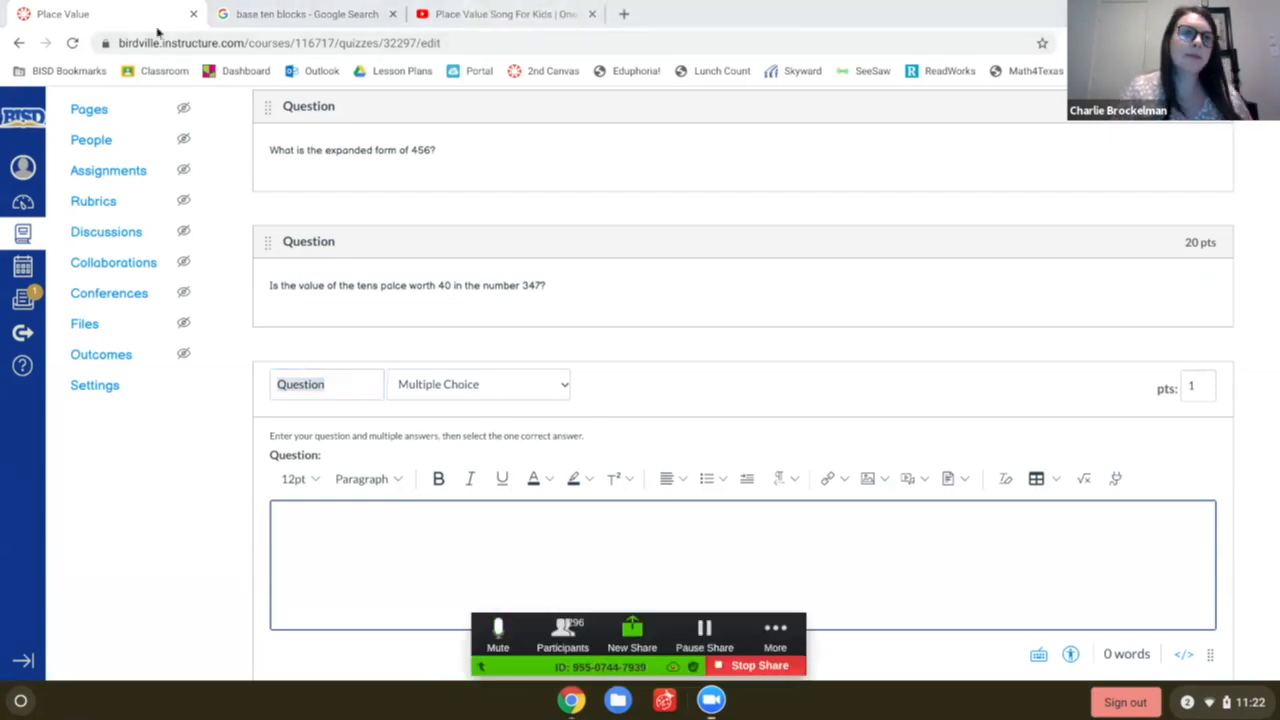
{"action": "left_click", "coordinate": [286, 14]}
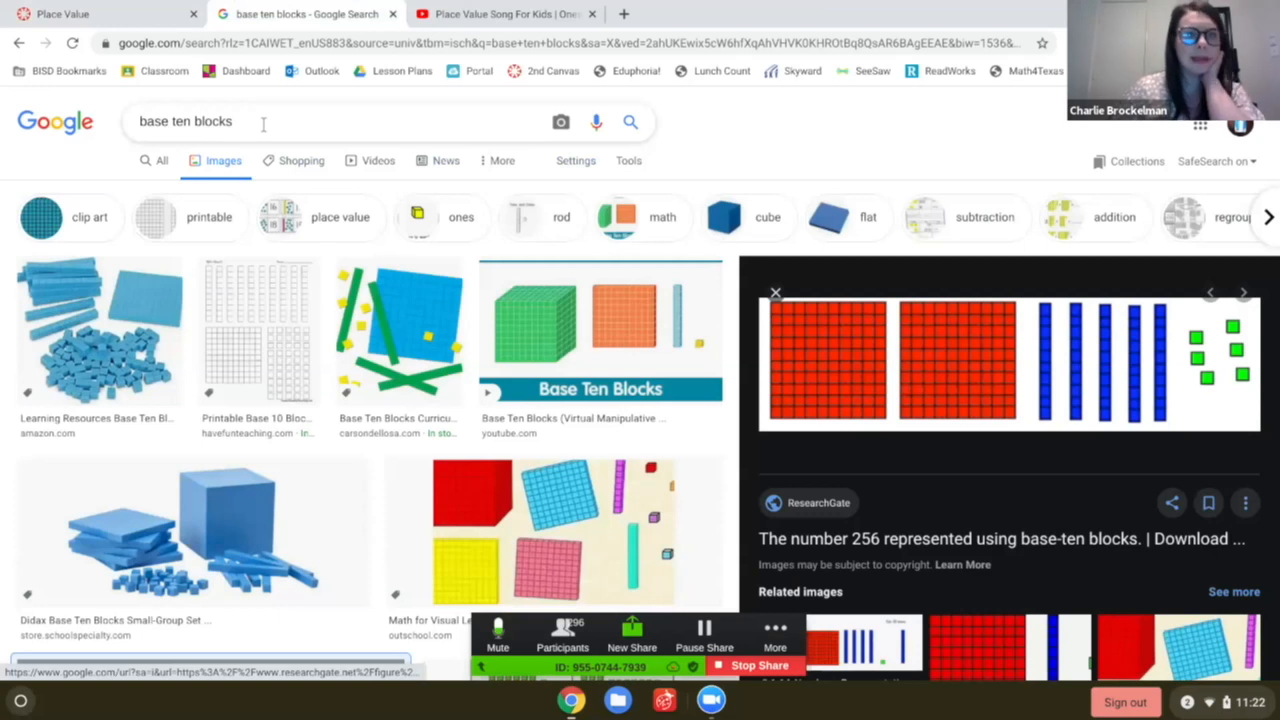
{"action": "scroll", "coordinate": [481, 405], "scroll_direction": "down", "scroll_amount": 2}
{"action": "scroll", "coordinate": [481, 405], "scroll_direction": "down", "scroll_amount": 3}
{"action": "scroll", "coordinate": [470, 405], "scroll_direction": "up", "scroll_amount": 5}
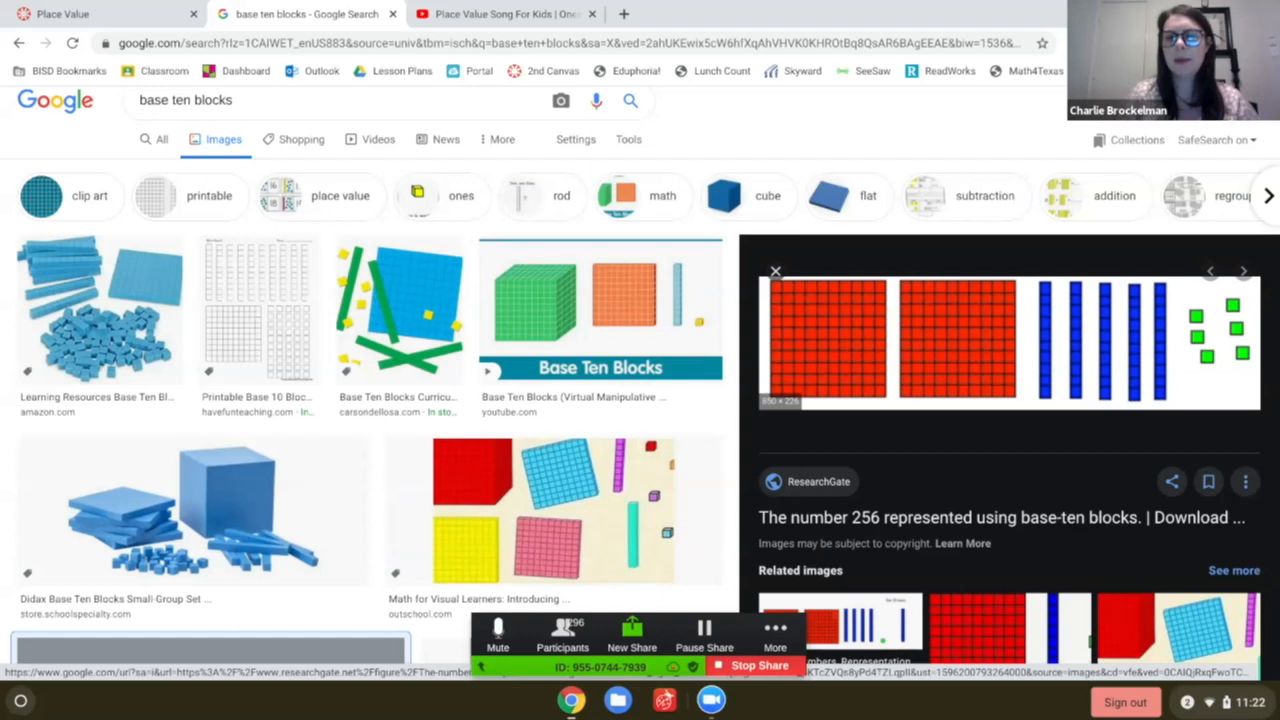
{"action": "right_click", "coordinate": [928, 330]}
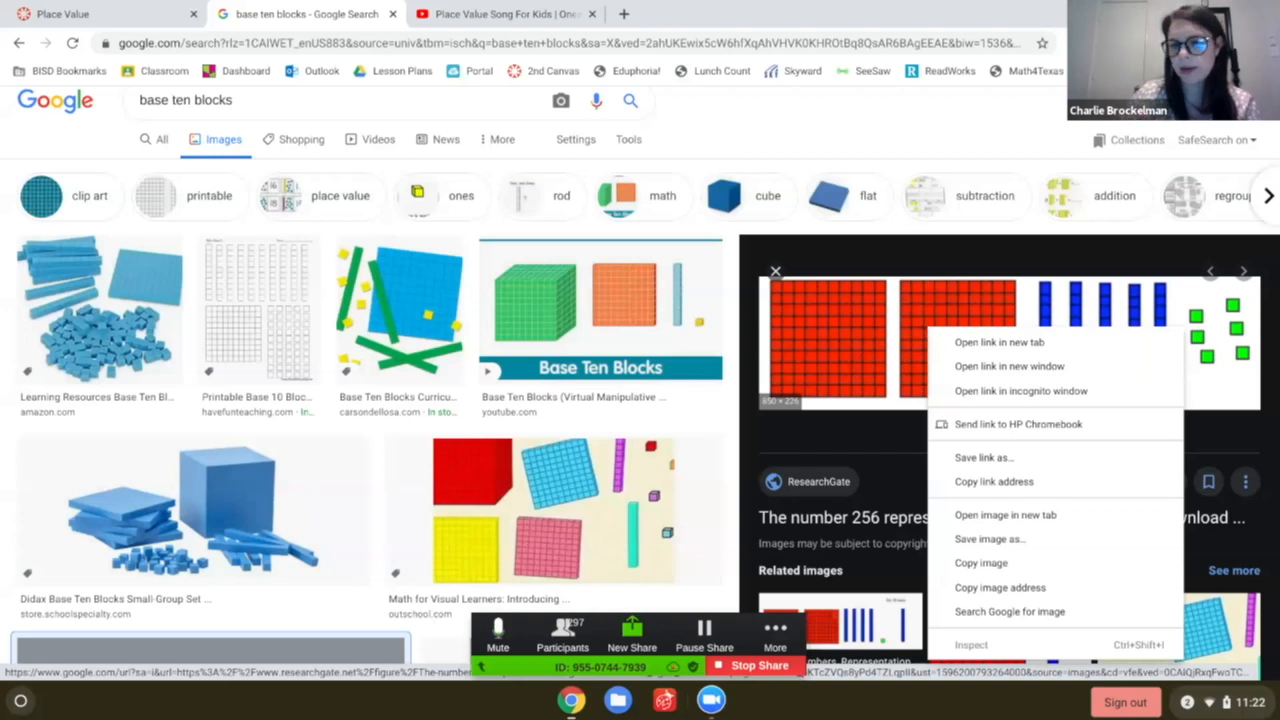
{"action": "left_click", "coordinate": [958, 563]}
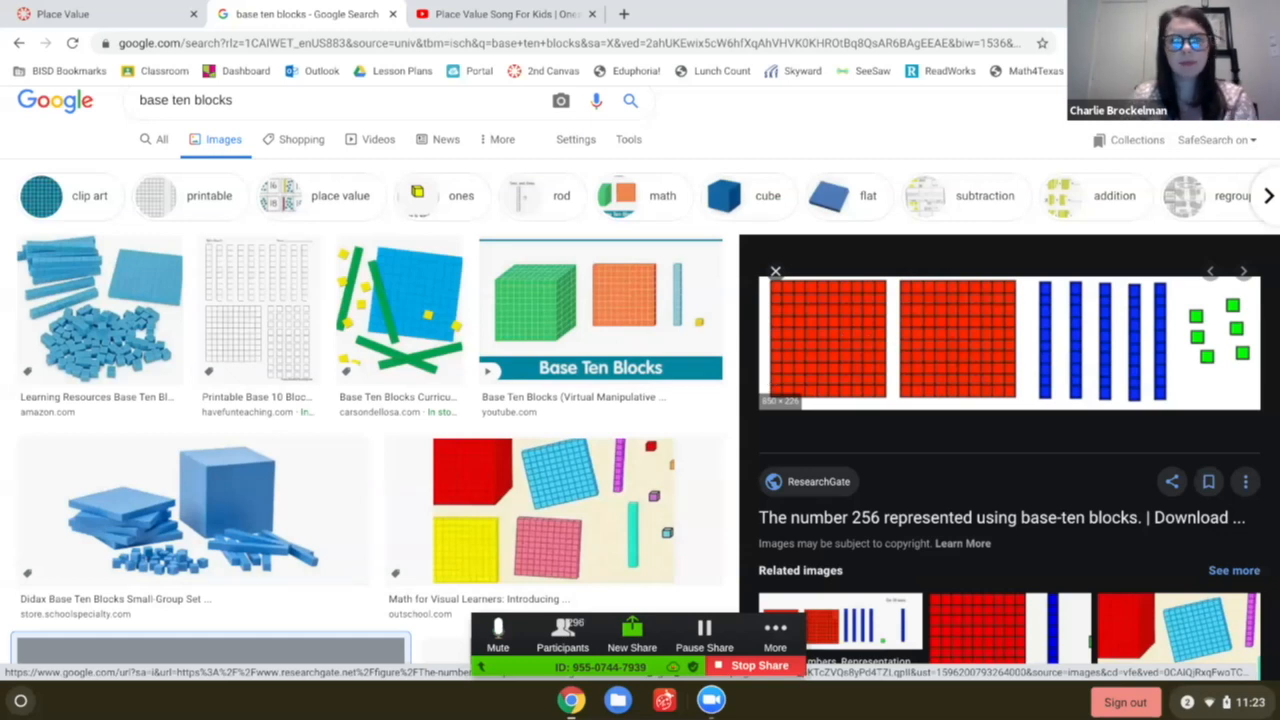
{"action": "right_click", "coordinate": [900, 342]}
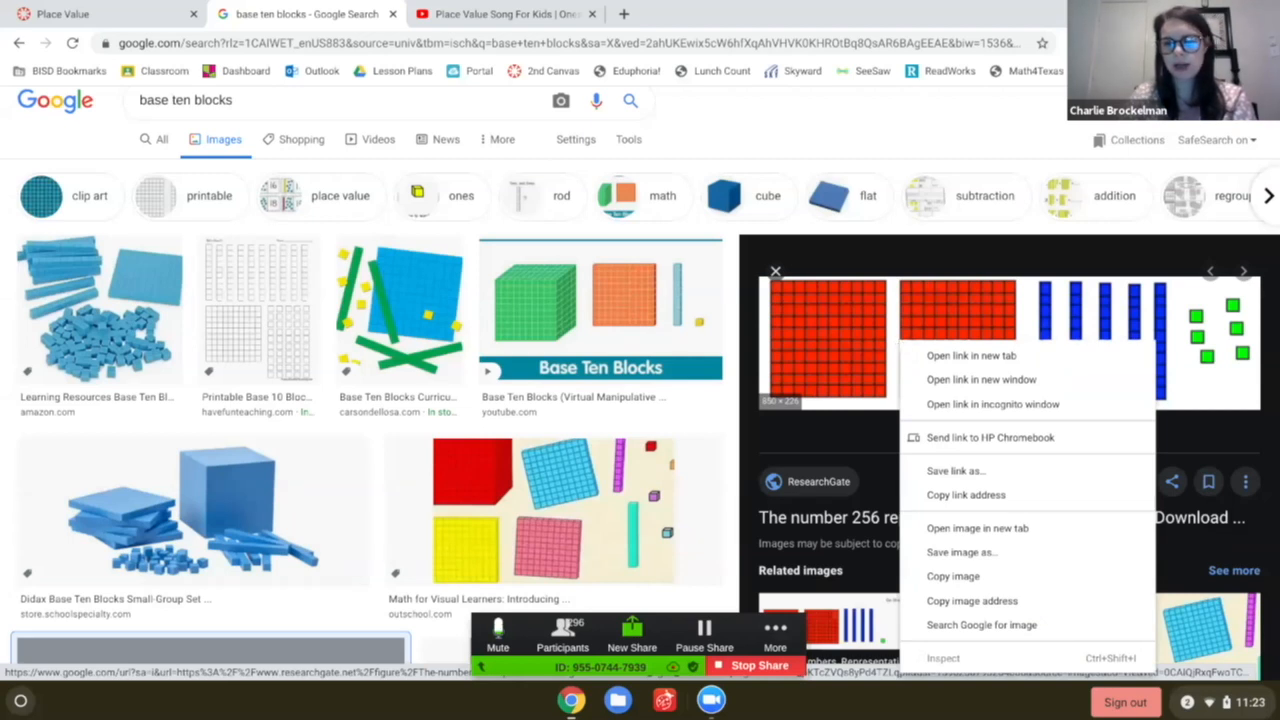
{"action": "left_click", "coordinate": [734, 266]}
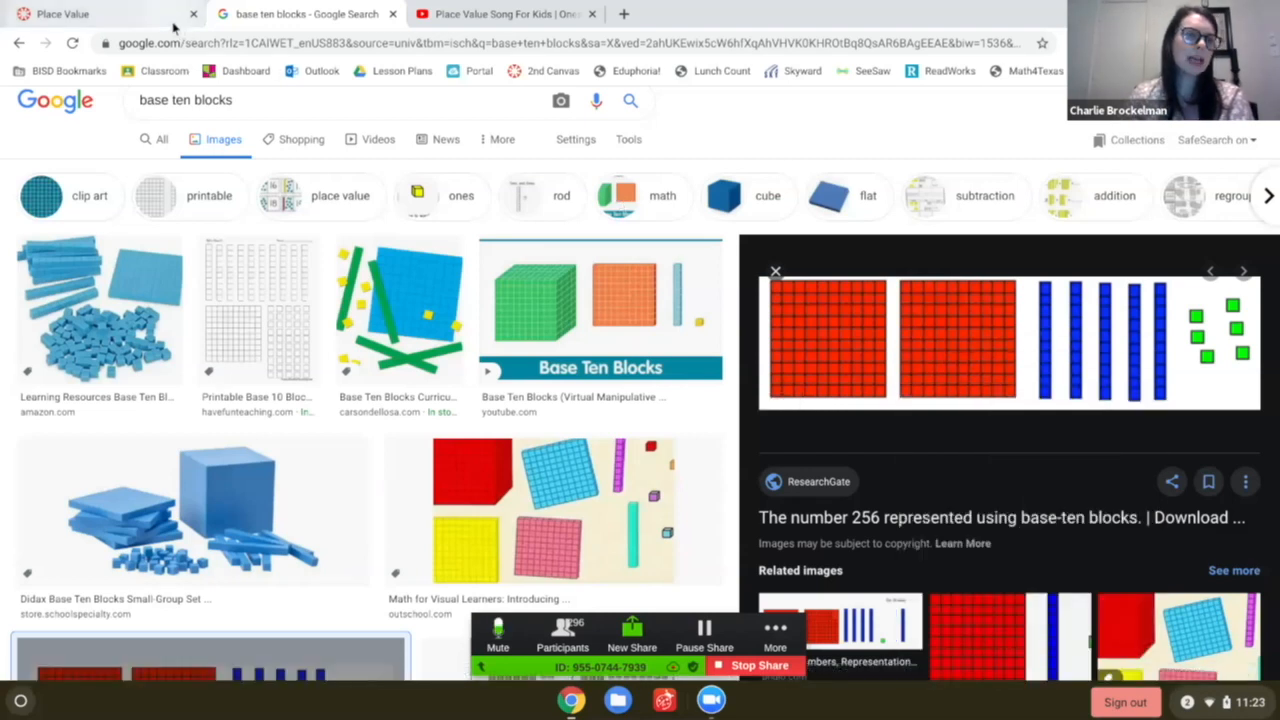
Return to the Place Value quiz and paste the copied base-ten blocks image into the new question's text.
{"action": "left_click", "coordinate": [170, 25]}
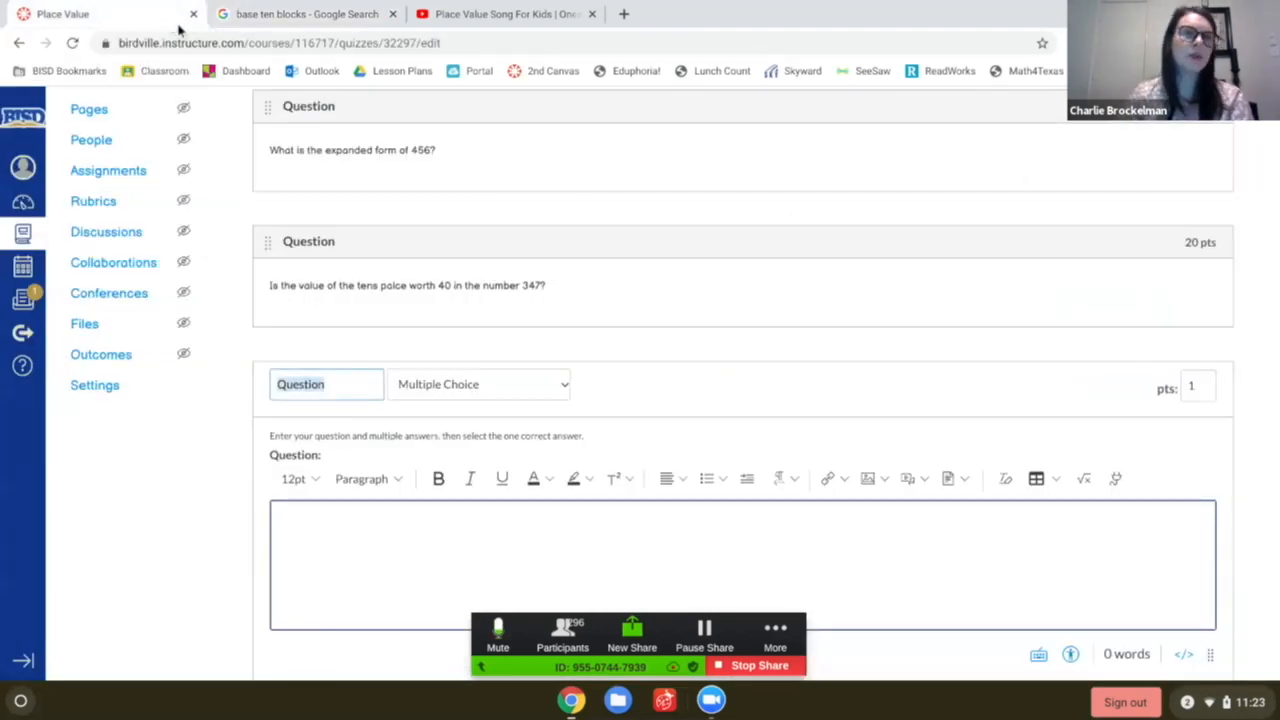
{"action": "scroll", "coordinate": [808, 522], "scroll_direction": "down", "scroll_amount": 3}
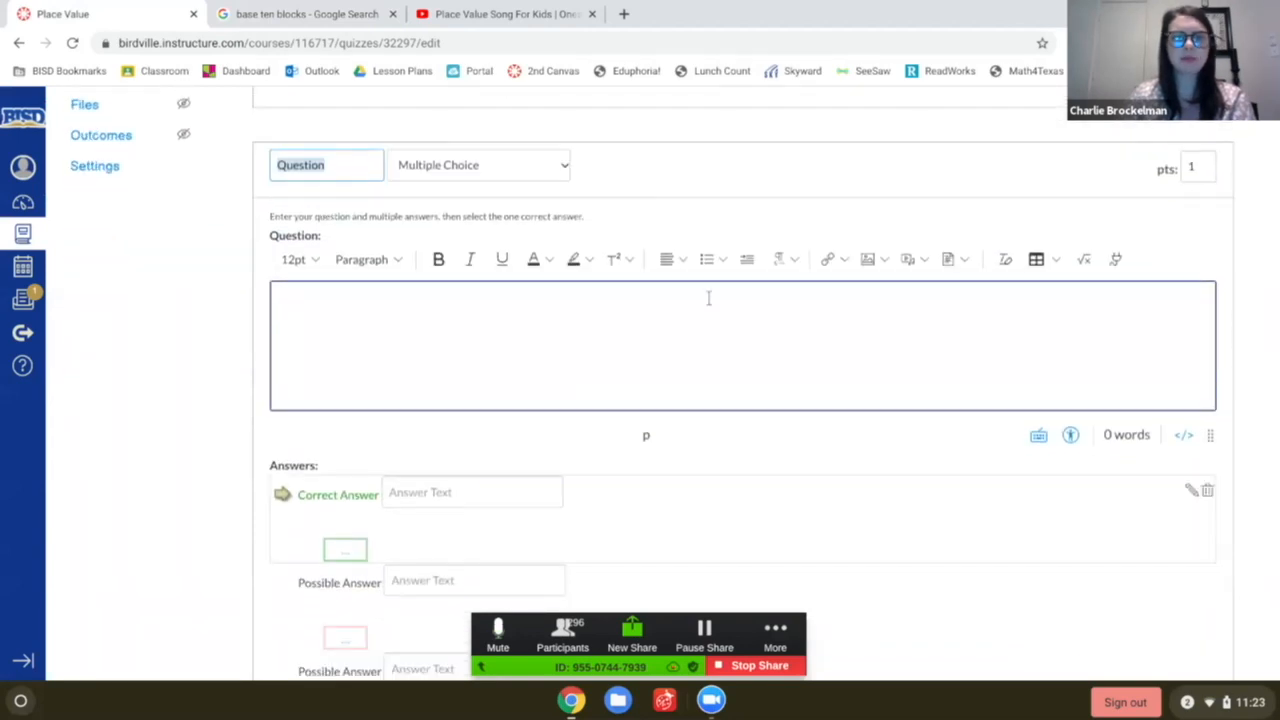
{"action": "left_click", "coordinate": [352, 303]}
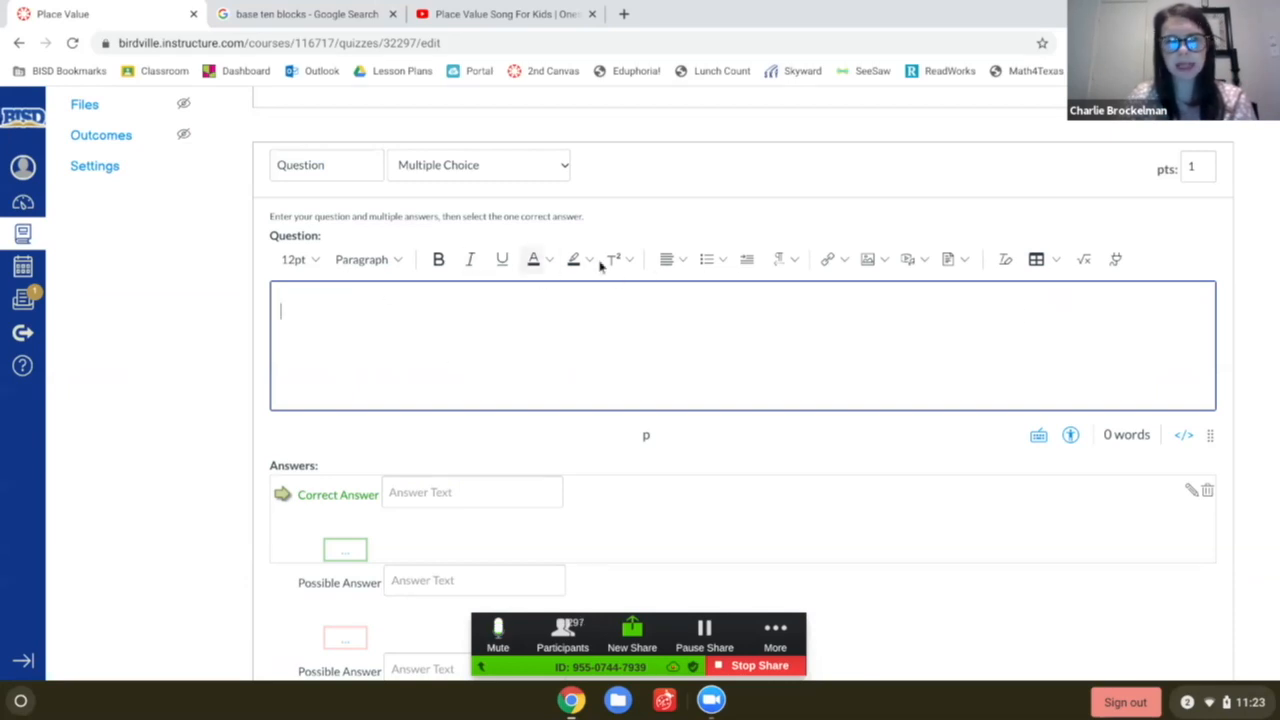
{"action": "left_click", "coordinate": [885, 261]}
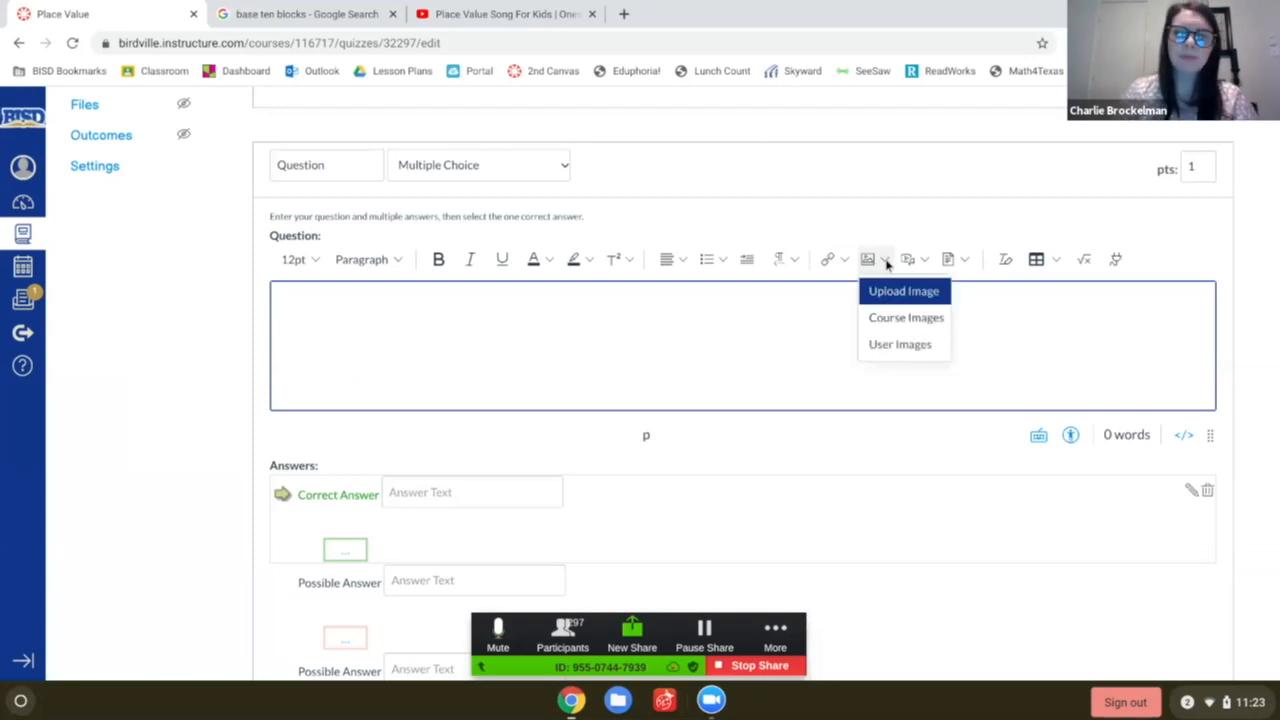
{"action": "left_click", "coordinate": [1012, 311]}
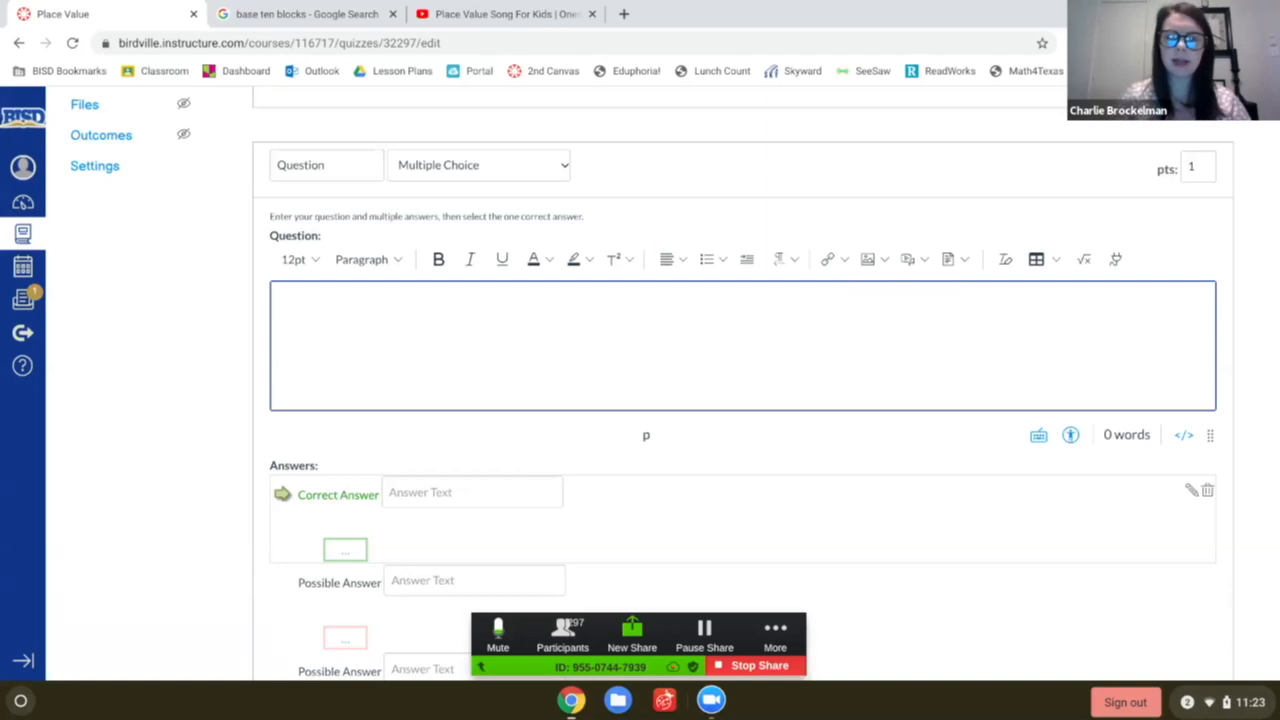
{"action": "right_click", "coordinate": [284, 313]}
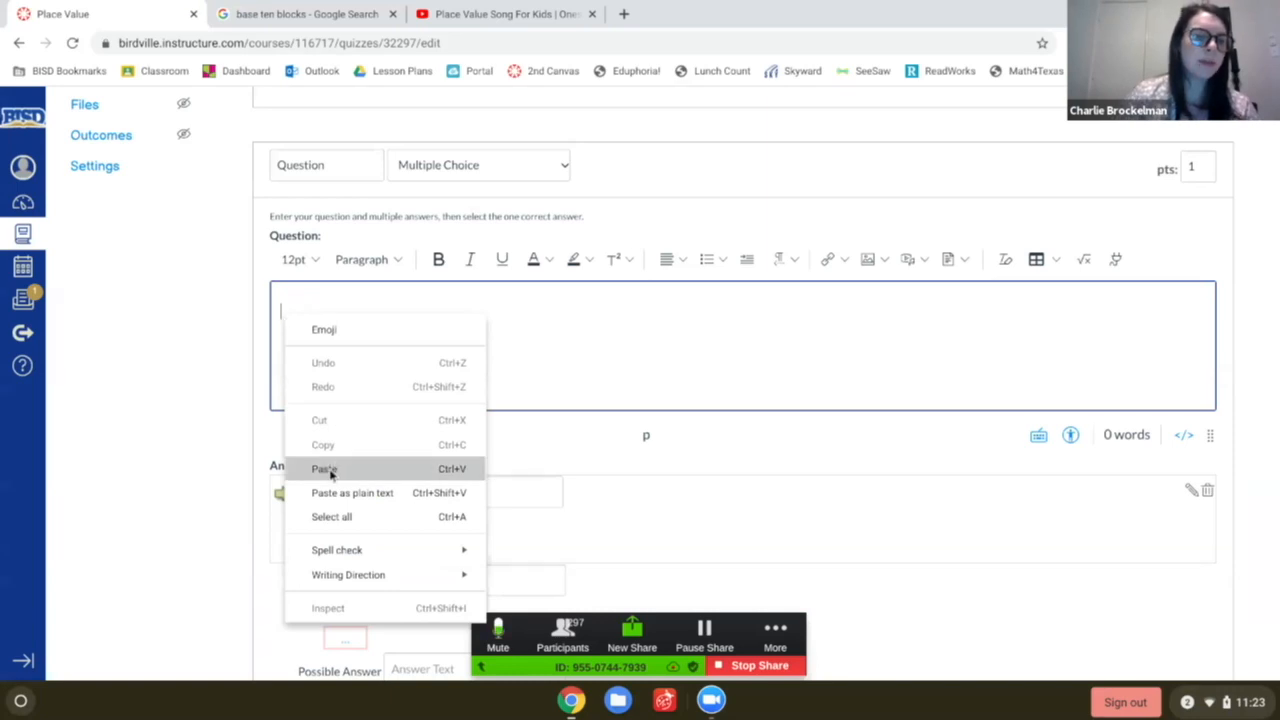
{"action": "left_click", "coordinate": [331, 469]}
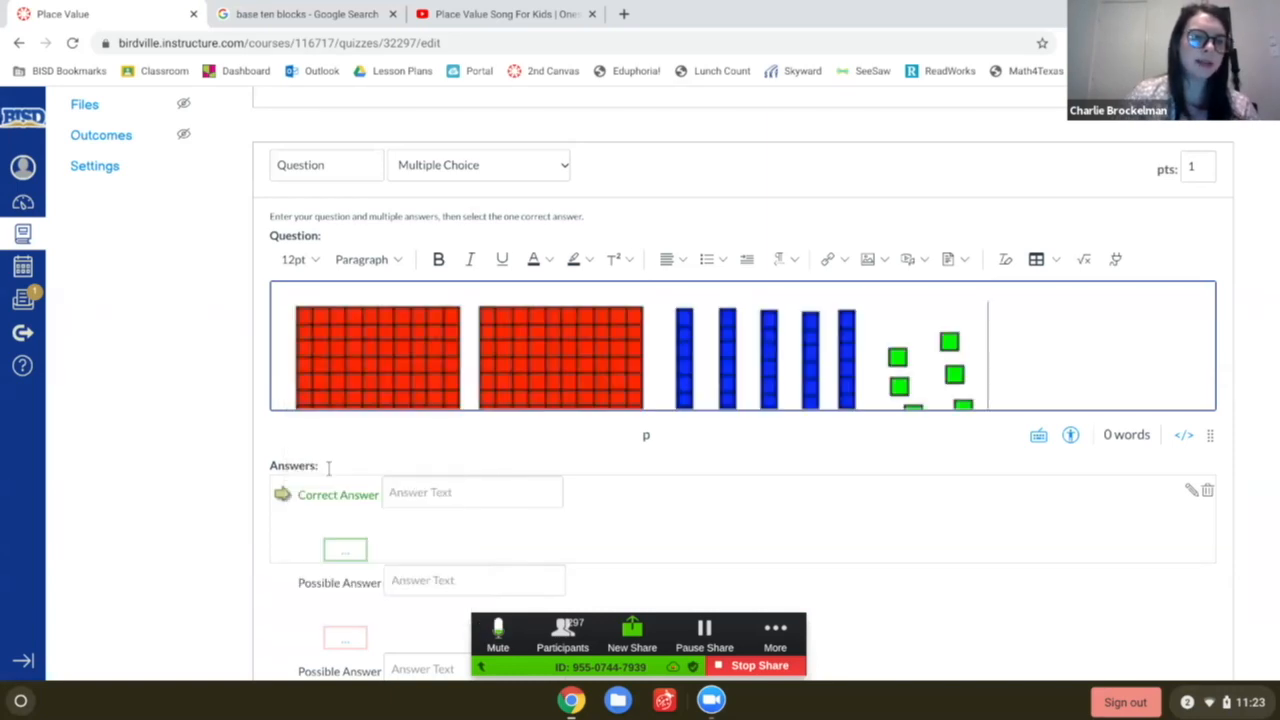
Shrink the pasted image to about two thirds of its size and write "What is the total of all the base ten blocks?" after it.
{"action": "left_click", "coordinate": [885, 333]}
{"action": "scroll", "coordinate": [1130, 330], "scroll_direction": "down", "scroll_amount": 1}
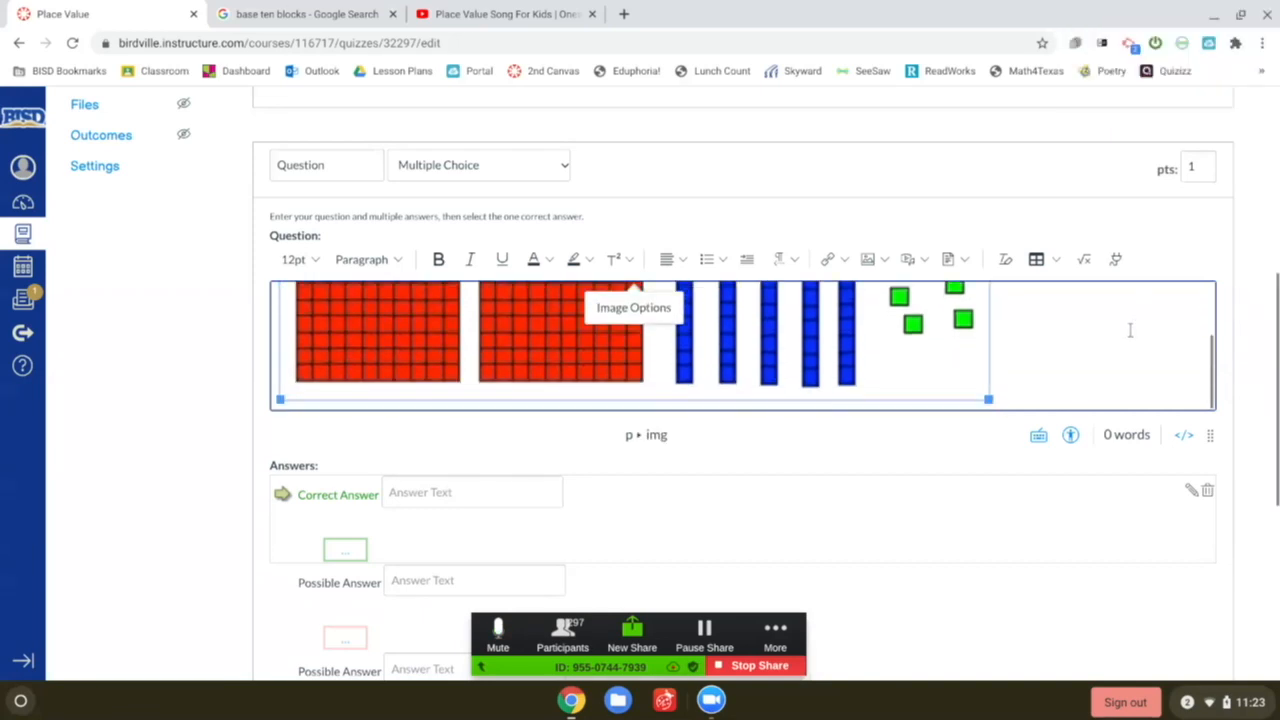
{"action": "left_click_drag", "start_coordinate": [988, 399], "coordinate": [777, 366]}
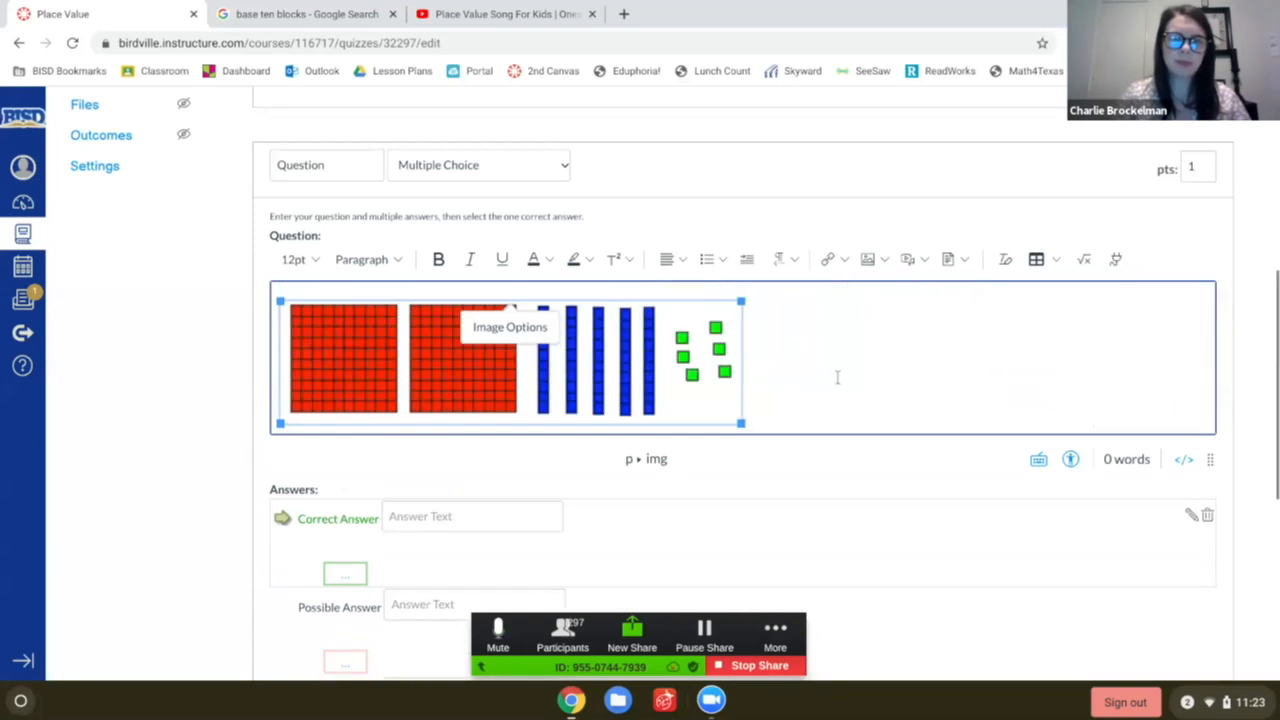
{"action": "left_click", "coordinate": [835, 377]}
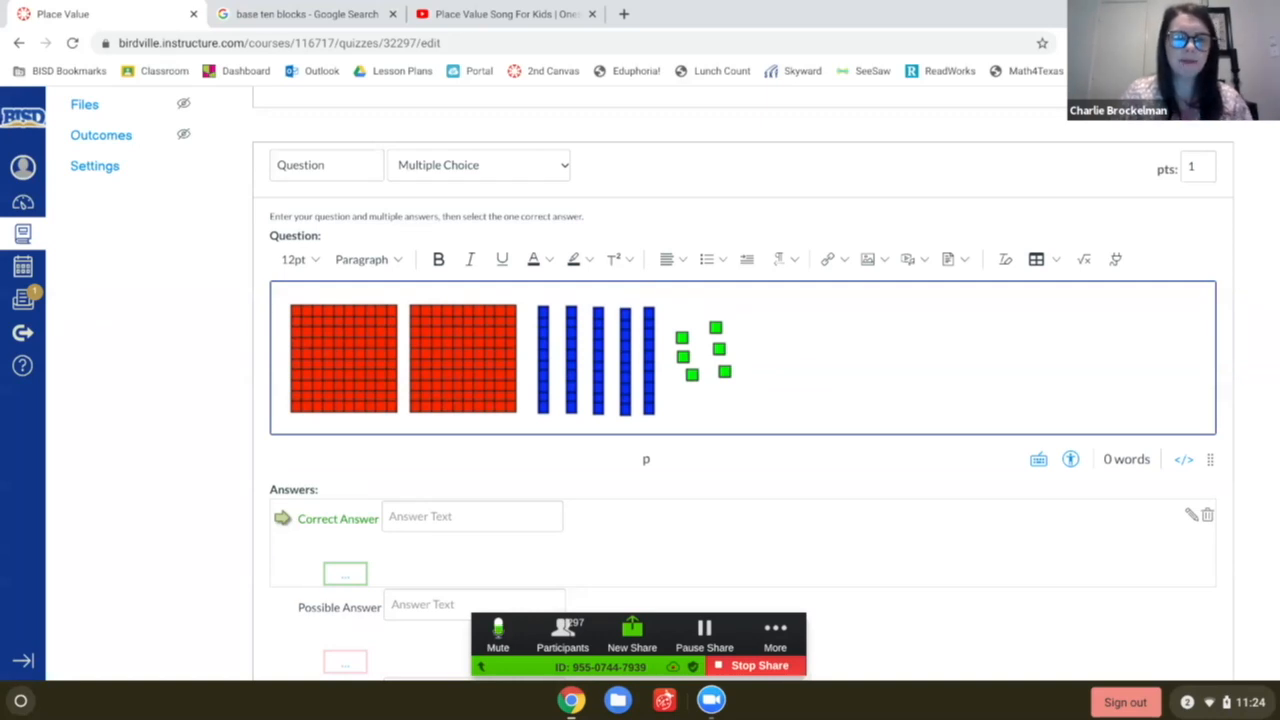
{"action": "type", "text": "What is the total of all the base ten "}
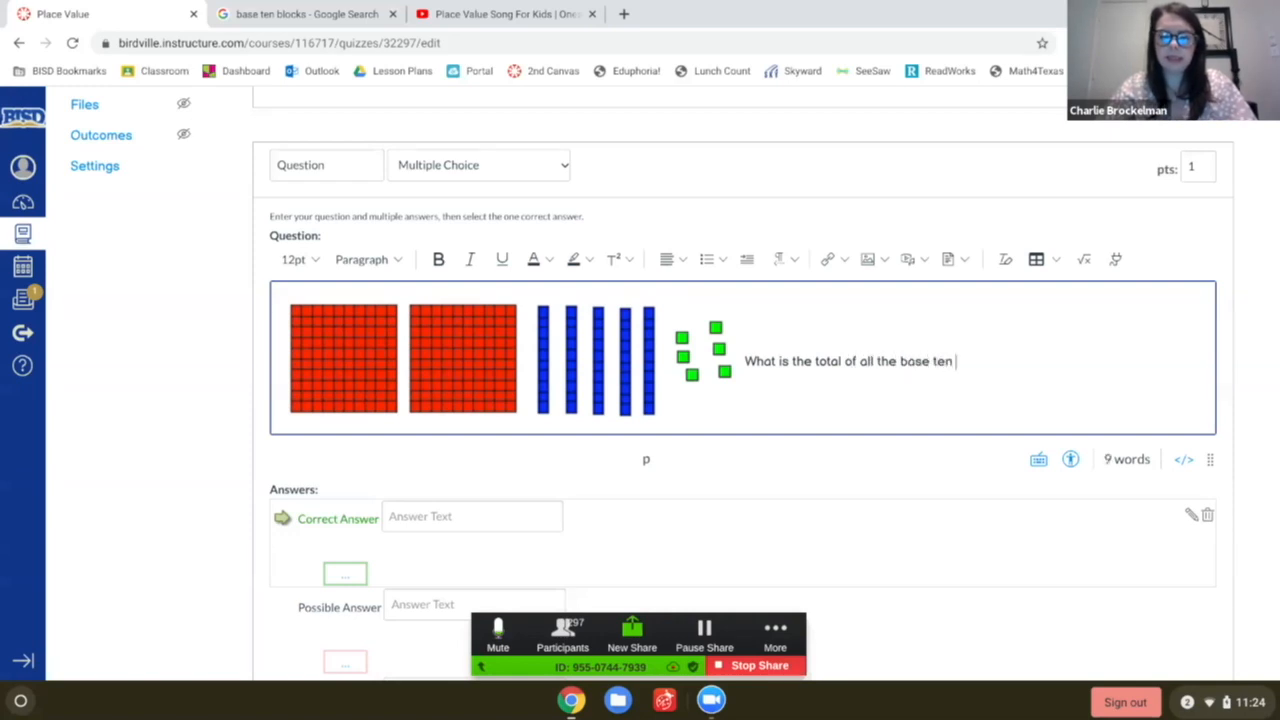
{"action": "type", "text": "blocks?"}
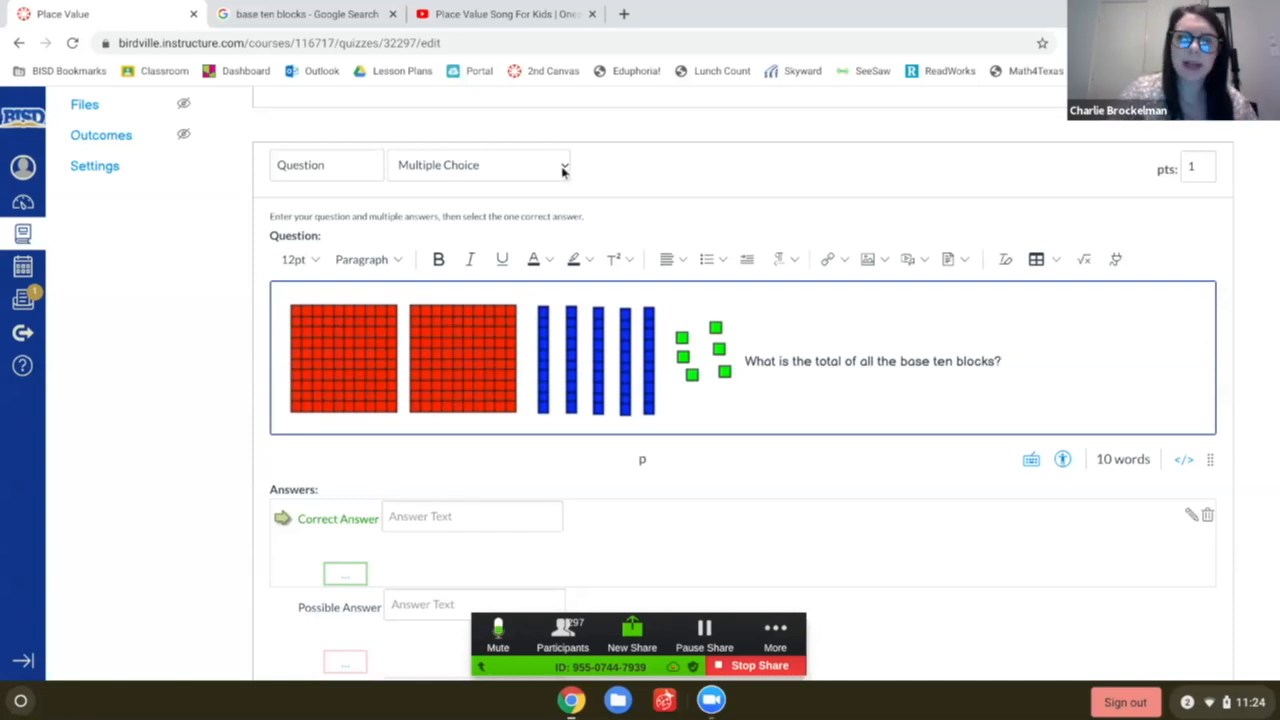
Change the new question's type to Essay Question.
{"action": "left_click", "coordinate": [562, 170]}
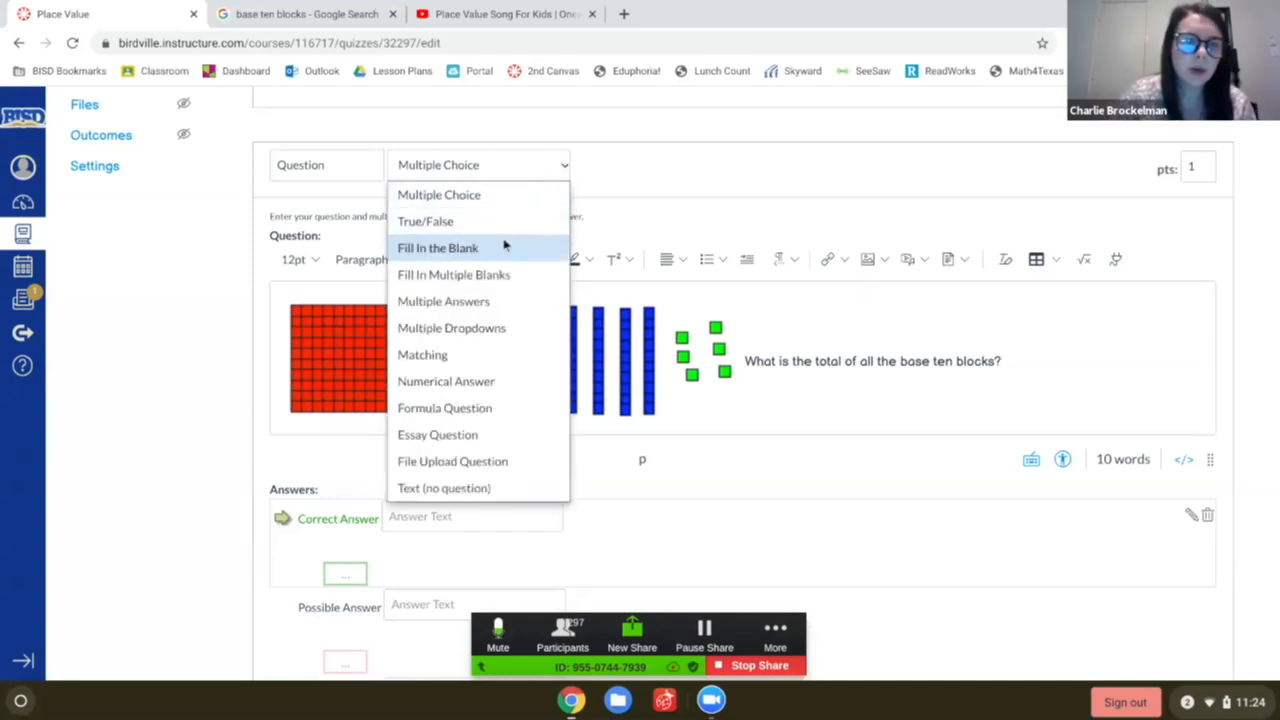
{"action": "left_click", "coordinate": [463, 440]}
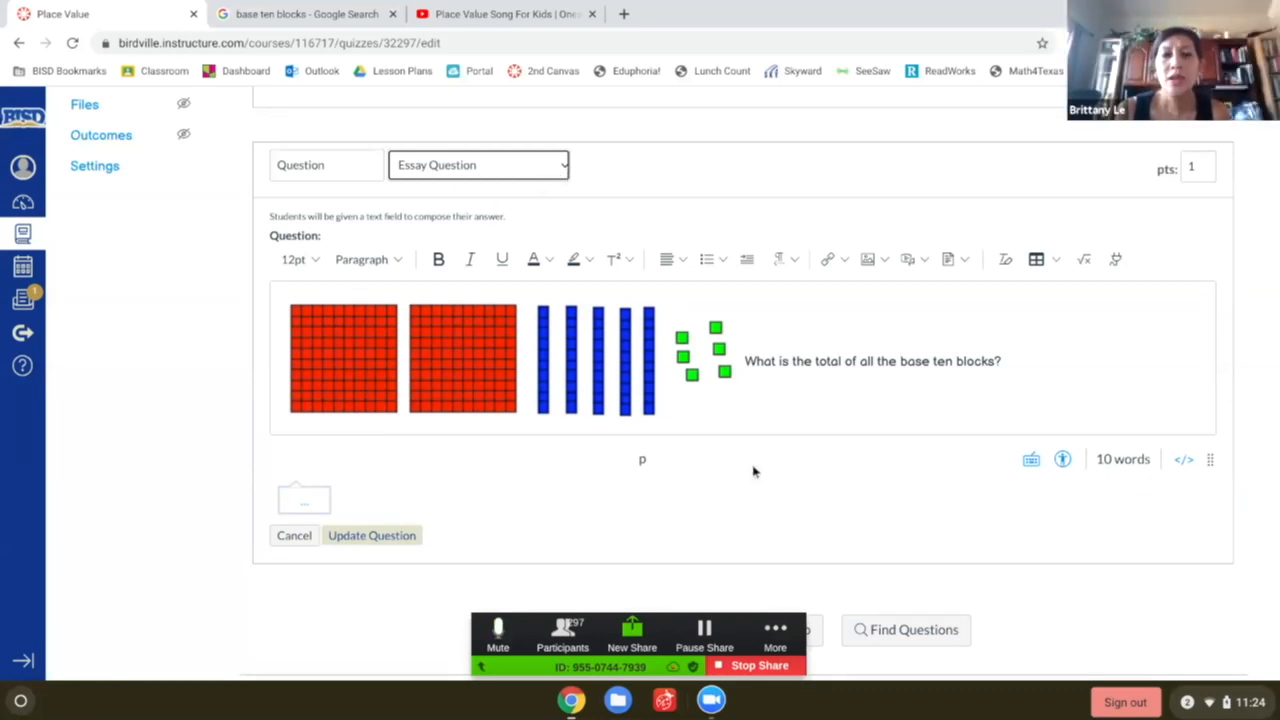
{"action": "key", "text": "XF86AudioRaiseVolume"}
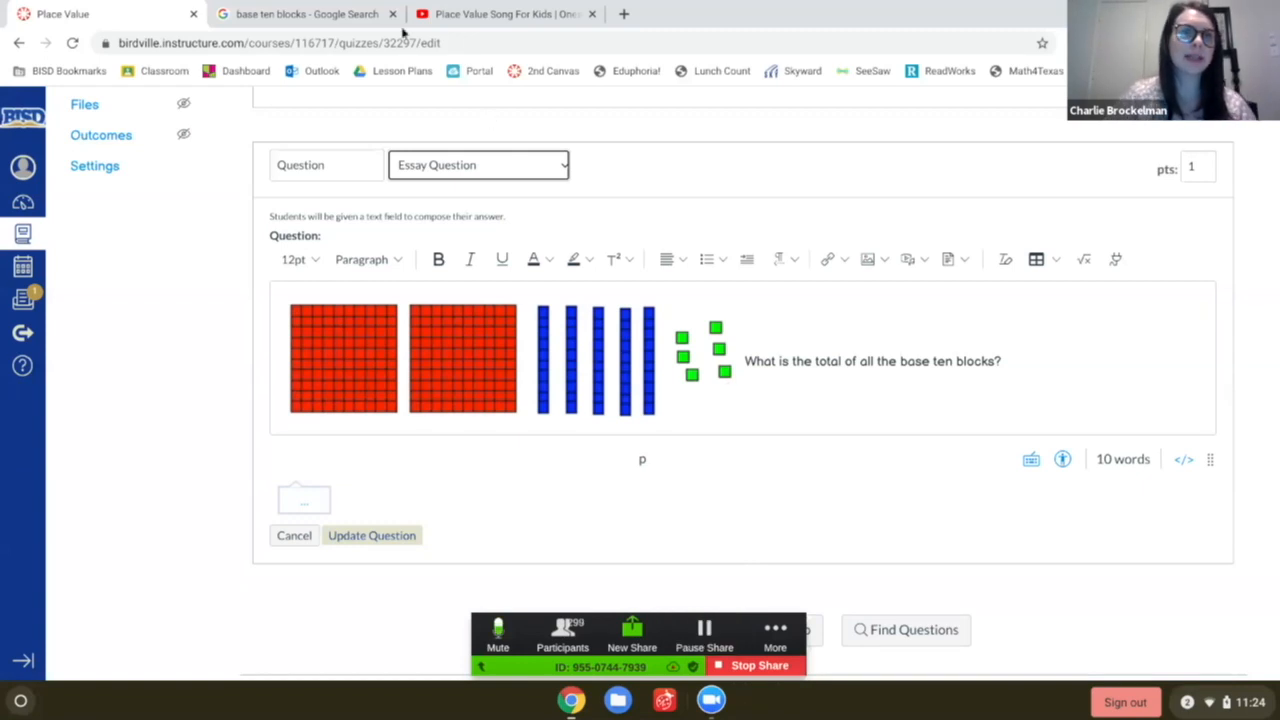
Open the Decomposing 2-Digit Numbers image from the search results and take partial screenshots of its "6 tens + 8 ones" and "1 ten + 7 ones" cards.
{"action": "left_click", "coordinate": [311, 18]}
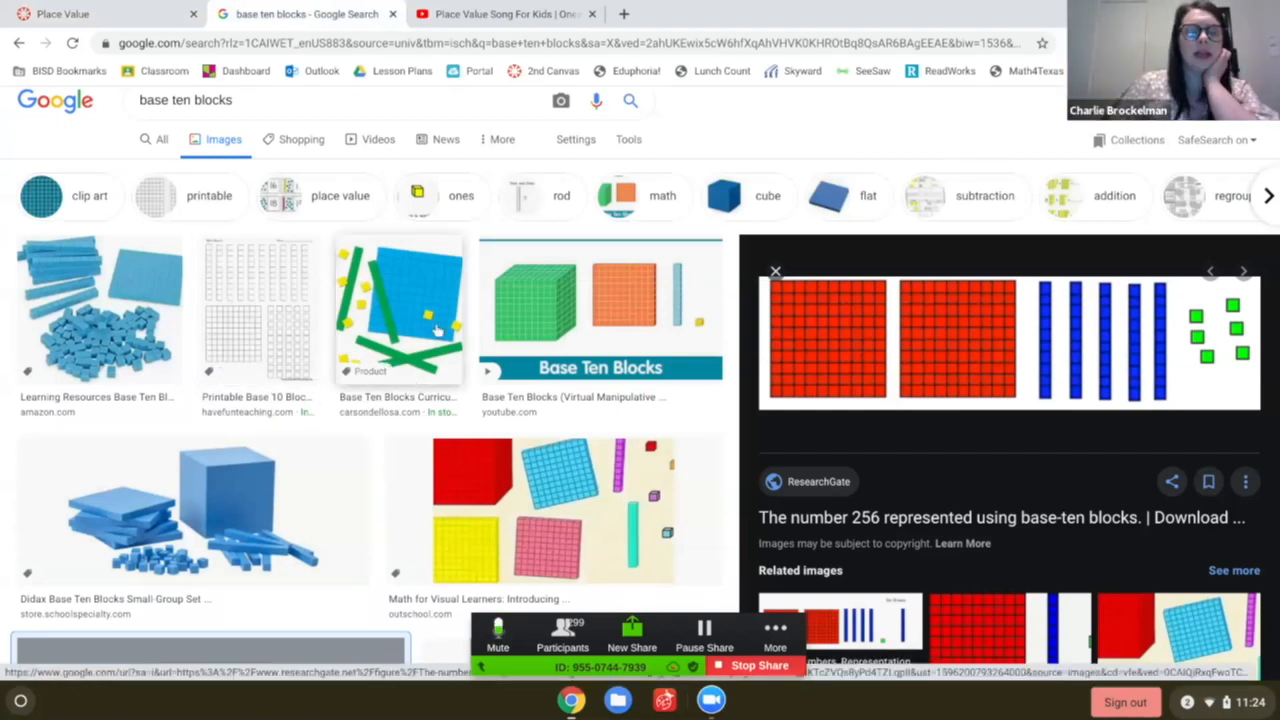
{"action": "scroll", "coordinate": [445, 325], "scroll_direction": "down", "scroll_amount": 3}
{"action": "scroll", "coordinate": [455, 345], "scroll_direction": "down", "scroll_amount": 2}
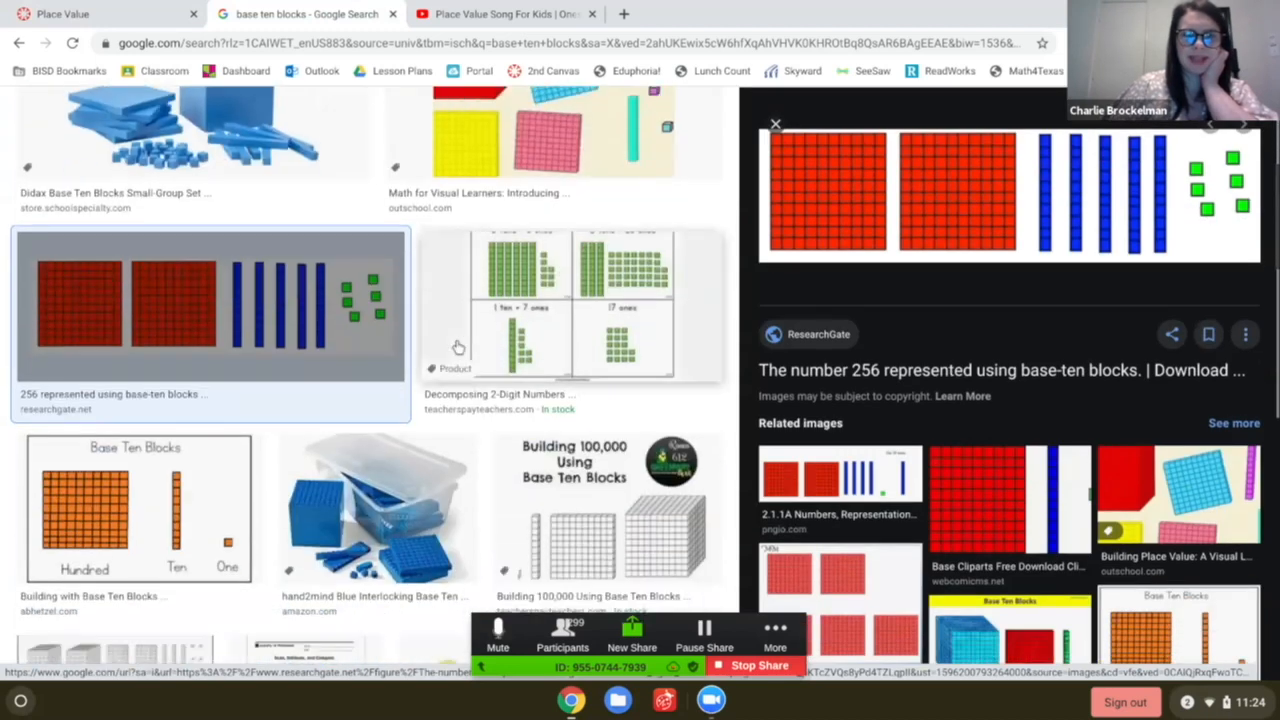
{"action": "left_click", "coordinate": [566, 322]}
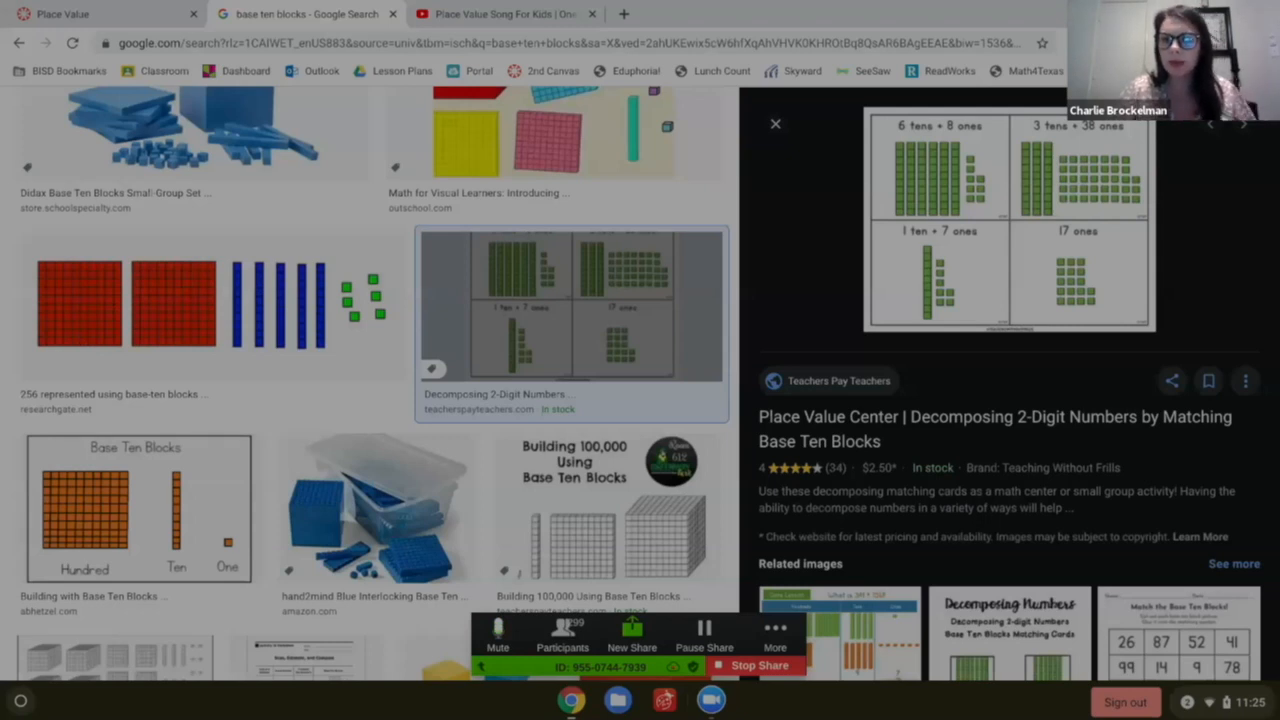
{"action": "left_click_drag", "start_coordinate": [866, 108], "coordinate": [1010, 220]}
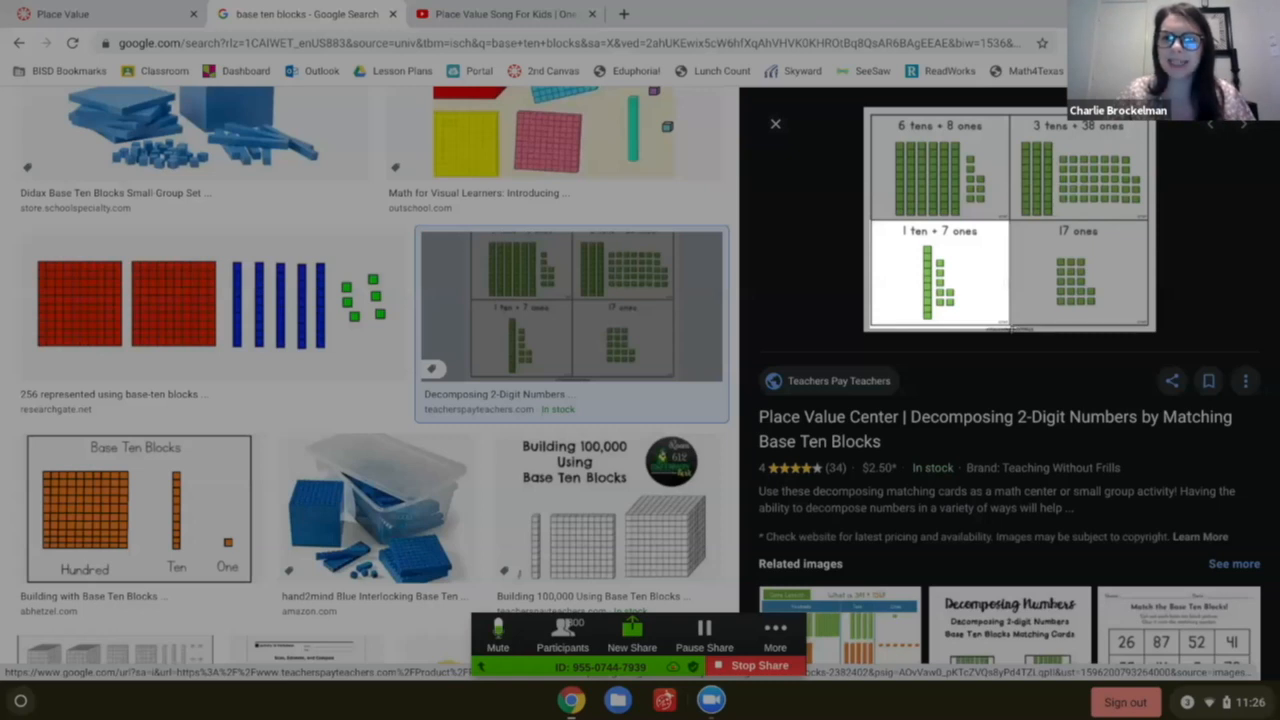
{"action": "left_click_drag", "start_coordinate": [1009, 327], "coordinate": [1010, 328]}
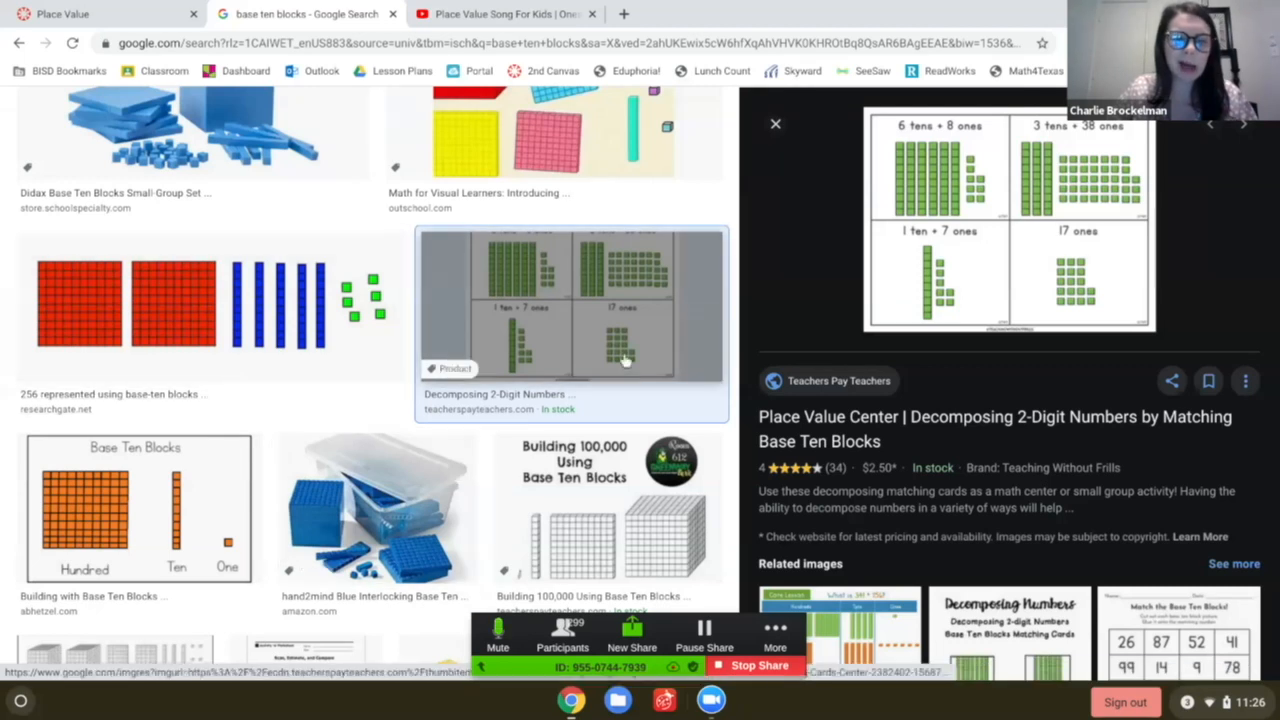
Clear the essay question's image and text in the quiz, and paste the copied base-ten blocks image again.
{"action": "left_click", "coordinate": [122, 14]}
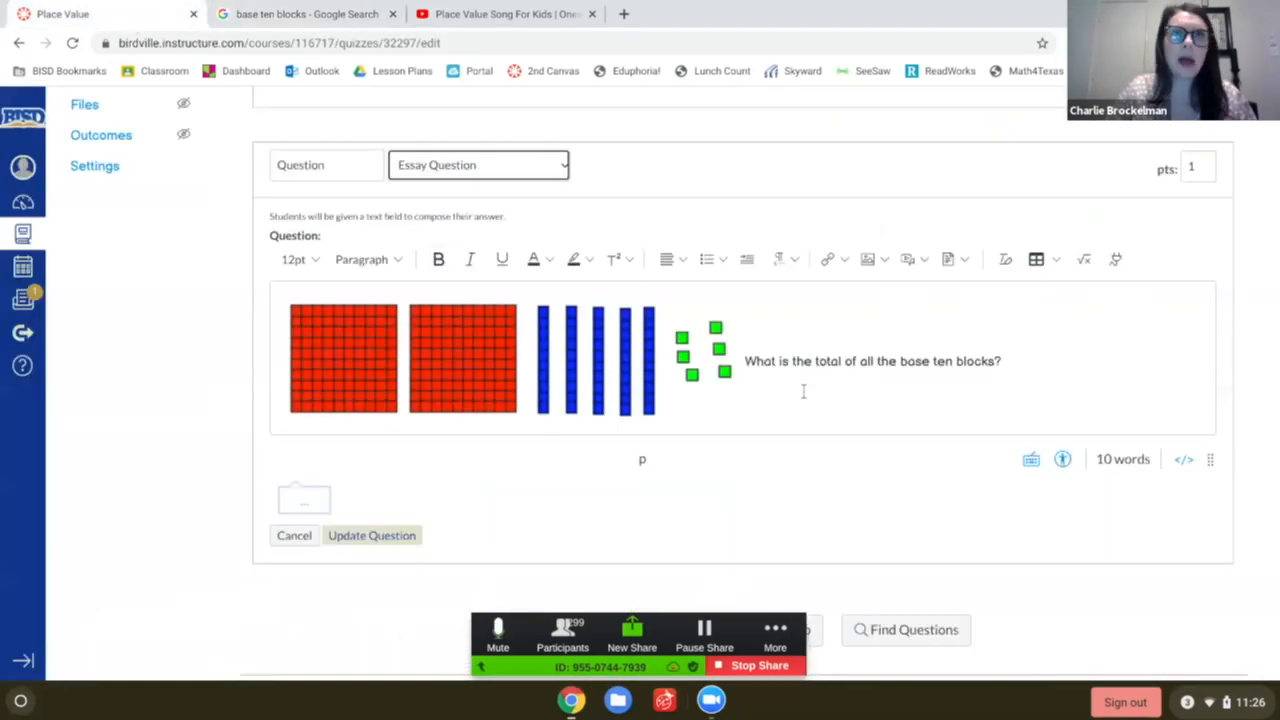
{"action": "left_click_drag", "start_coordinate": [1032, 382], "coordinate": [382, 380]}
{"action": "key", "text": "BackSpace"}
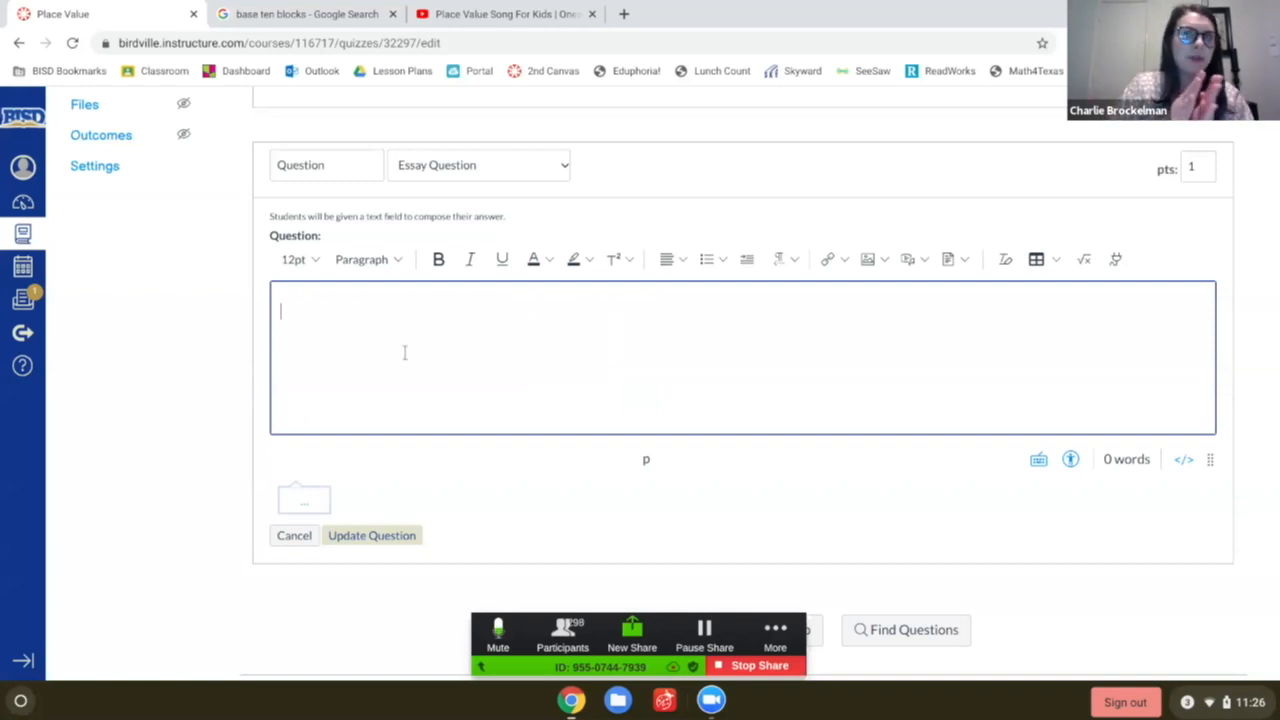
{"action": "right_click", "coordinate": [352, 318]}
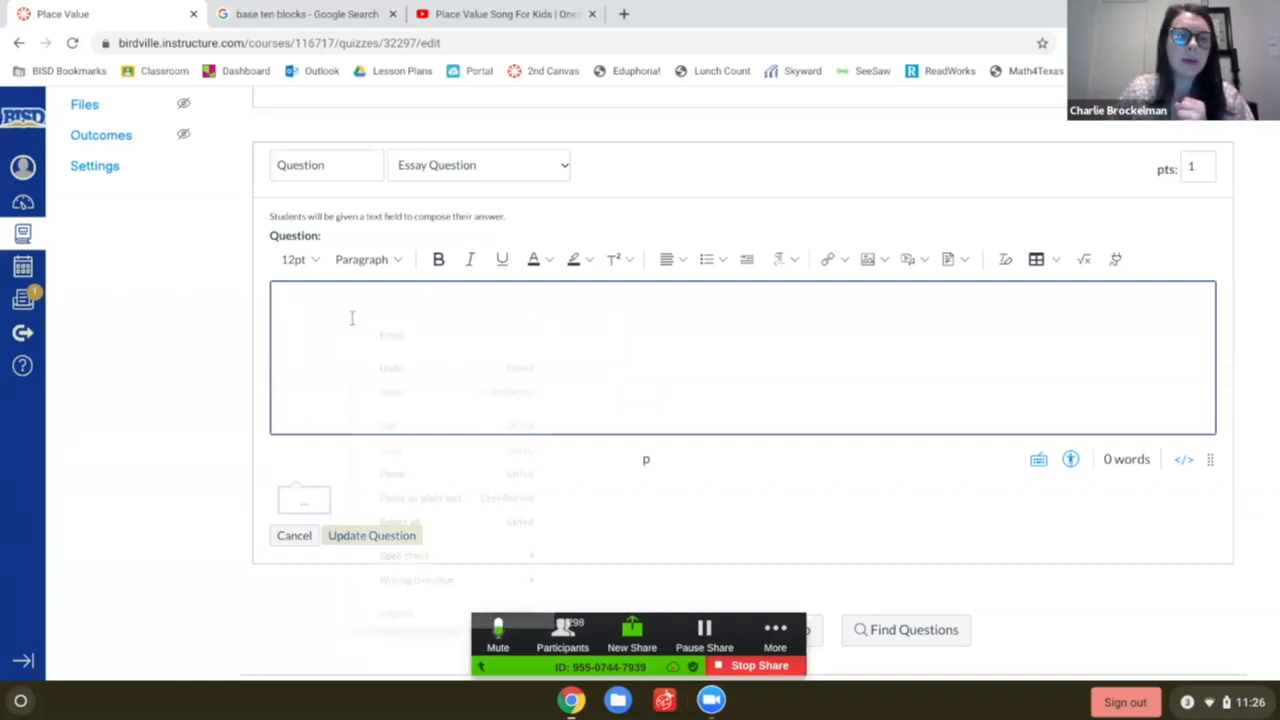
{"action": "left_click", "coordinate": [389, 476]}
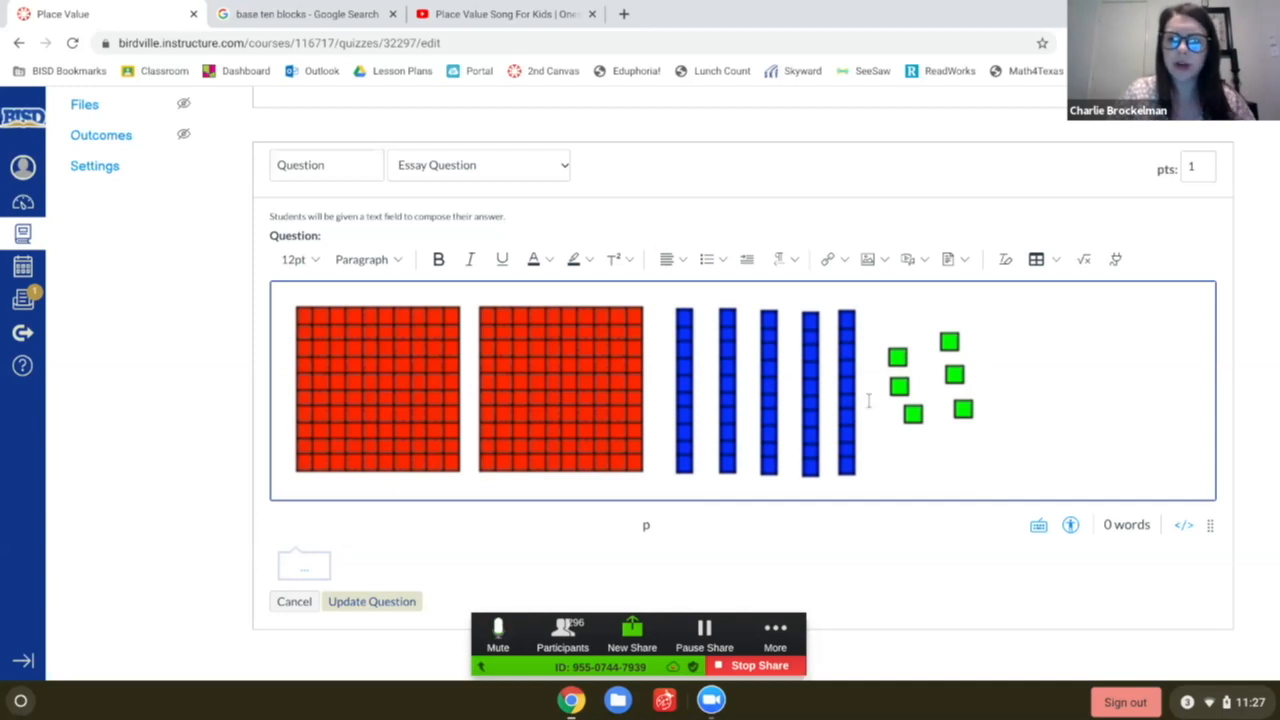
Shrink the base-ten blocks image in the essay question to about two thirds of its pasted size.
{"action": "left_click", "coordinate": [929, 435]}
{"action": "left_click_drag", "start_coordinate": [987, 490], "coordinate": [748, 428]}
{"action": "left_click", "coordinate": [800, 421]}
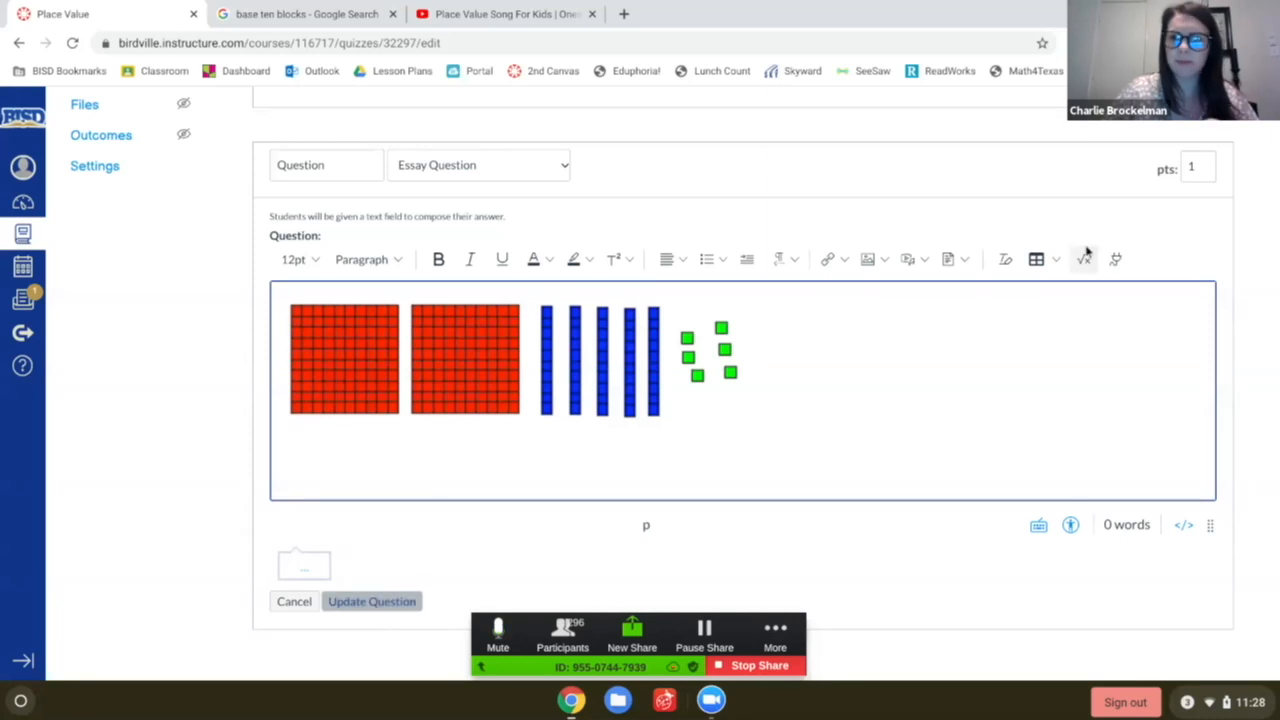
Set the essay question's points to 20 and update the question.
{"action": "left_click", "coordinate": [1207, 167]}
{"action": "key", "text": "BackSpace"}
{"action": "type", "text": "20"}
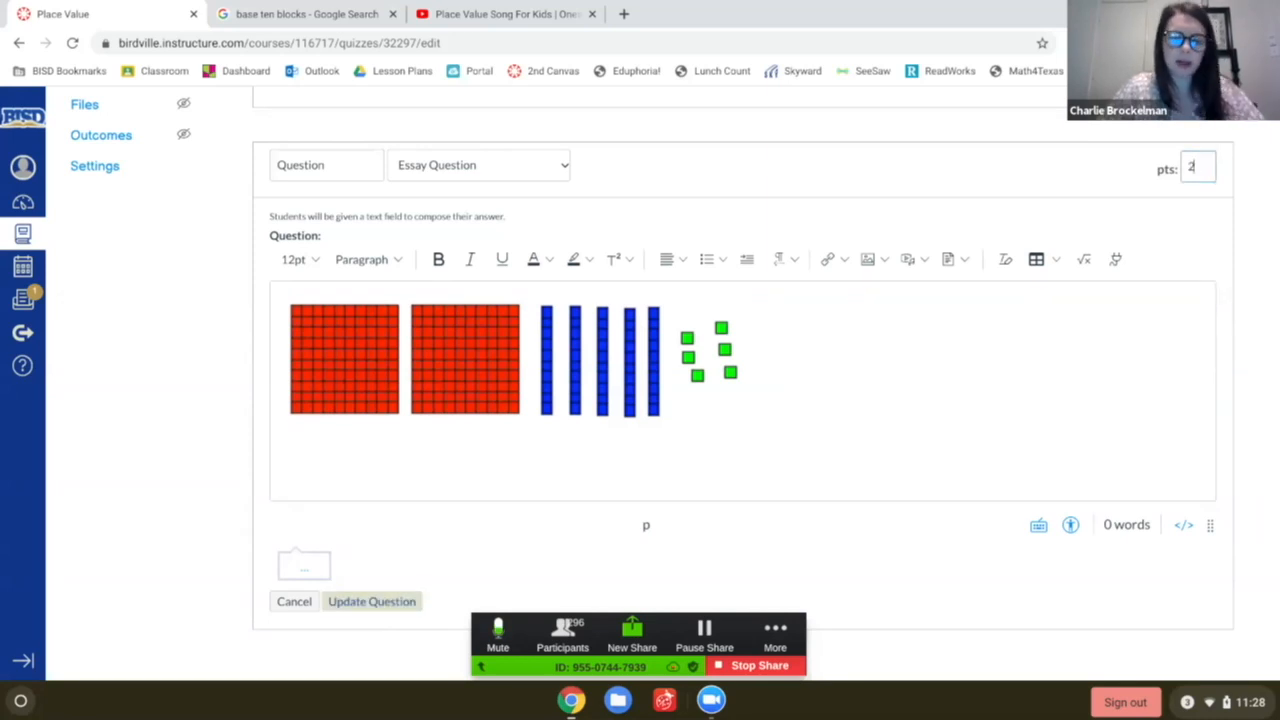
{"action": "left_click", "coordinate": [410, 604]}
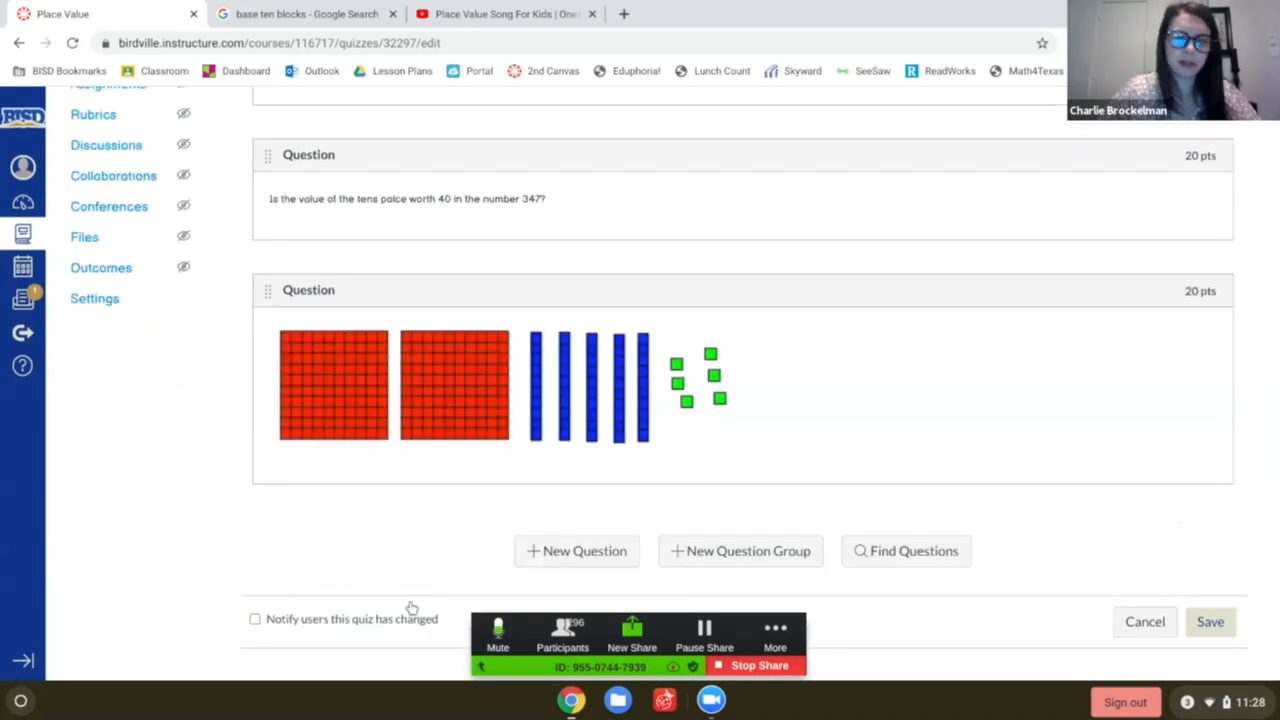
{"action": "left_click", "coordinate": [790, 666]}
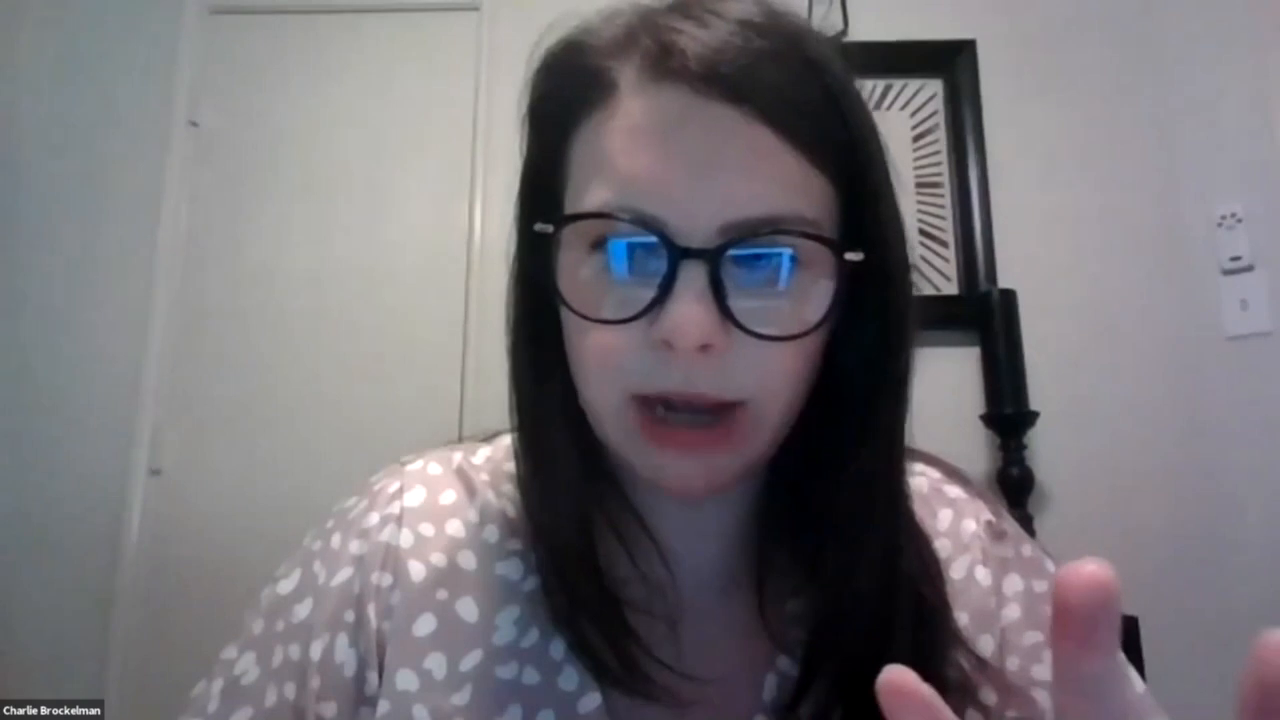
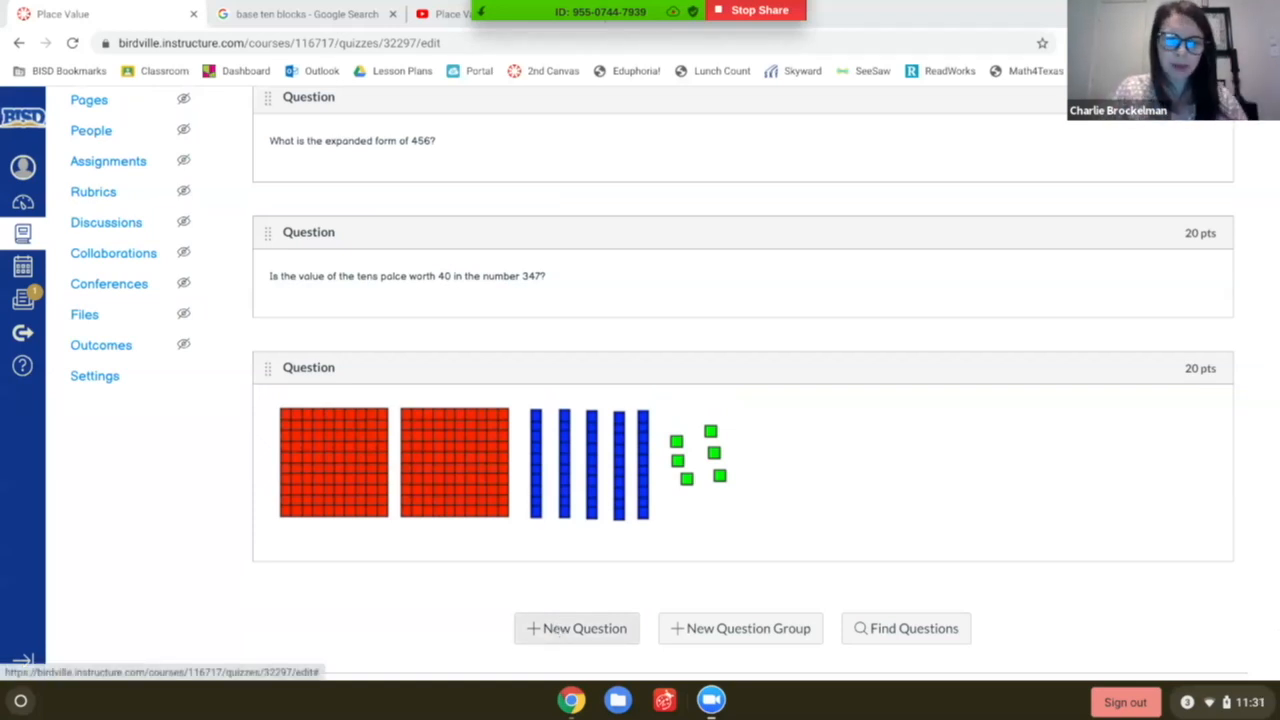
Add a new essay question, close the base ten blocks search page, and save the question blank with 1 point.
{"action": "left_click", "coordinate": [577, 628]}
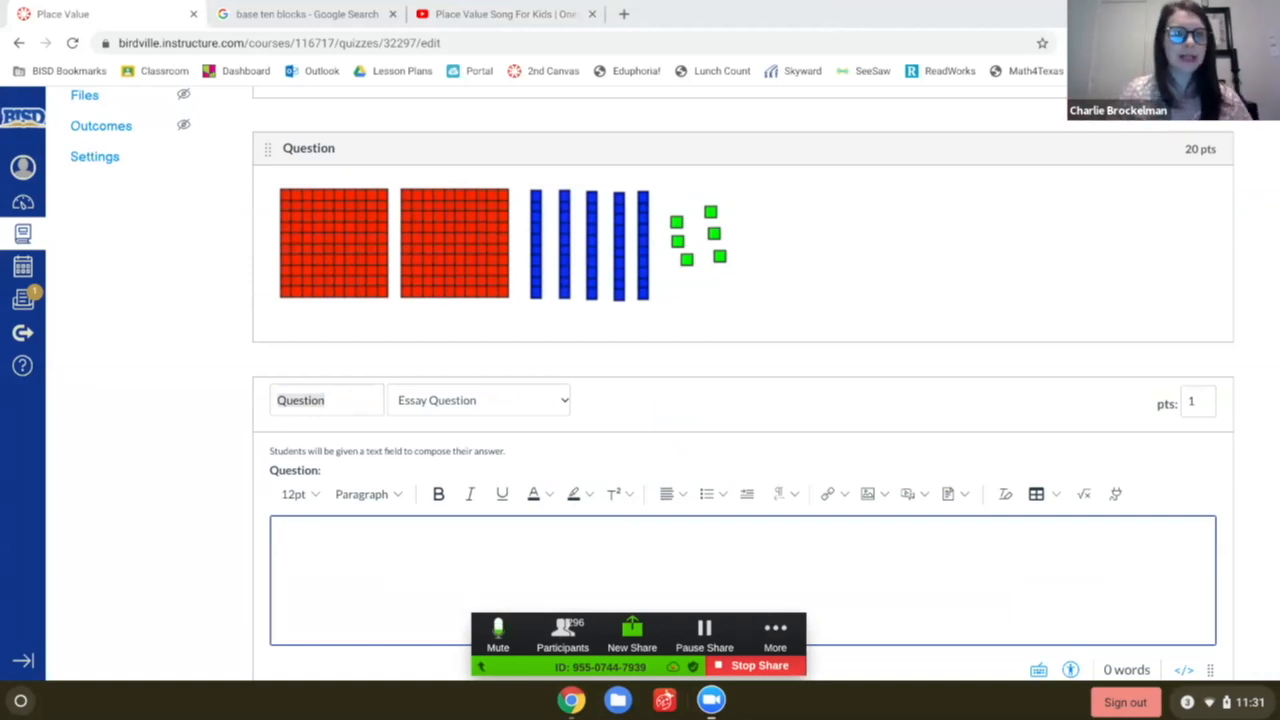
{"action": "left_click", "coordinate": [392, 14]}
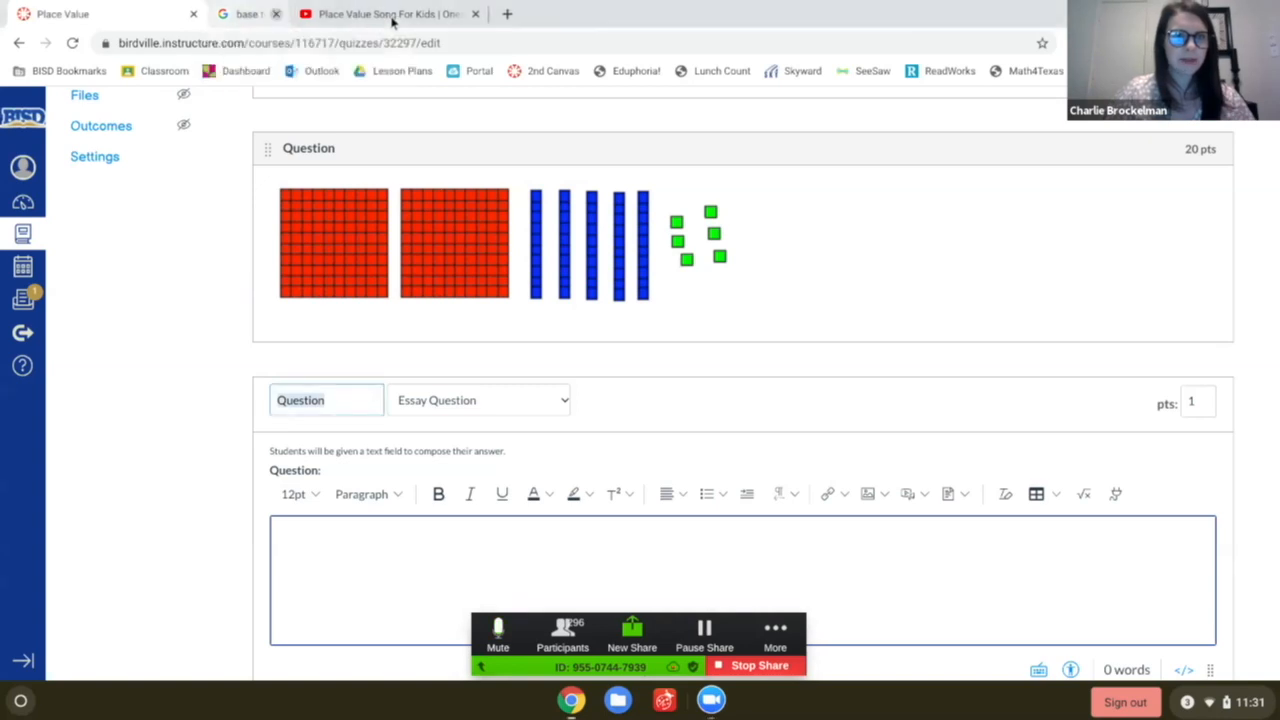
{"action": "left_click", "coordinate": [314, 22]}
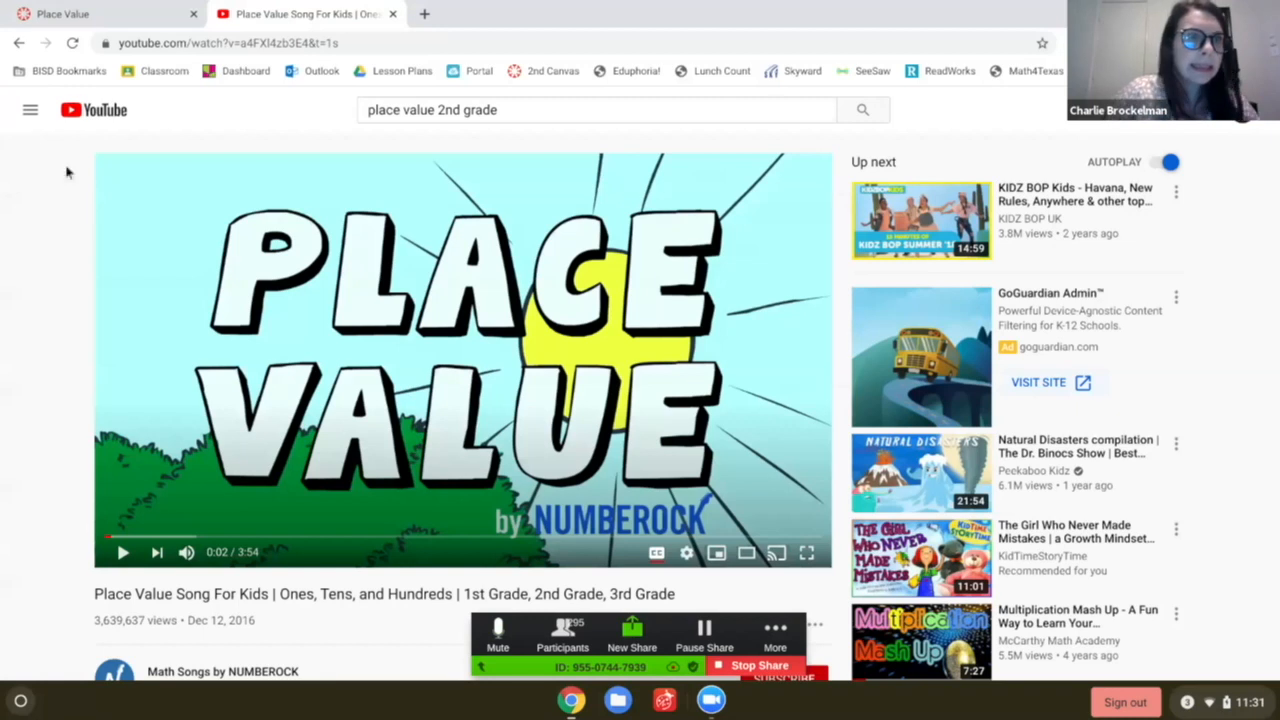
{"action": "left_click", "coordinate": [85, 14]}
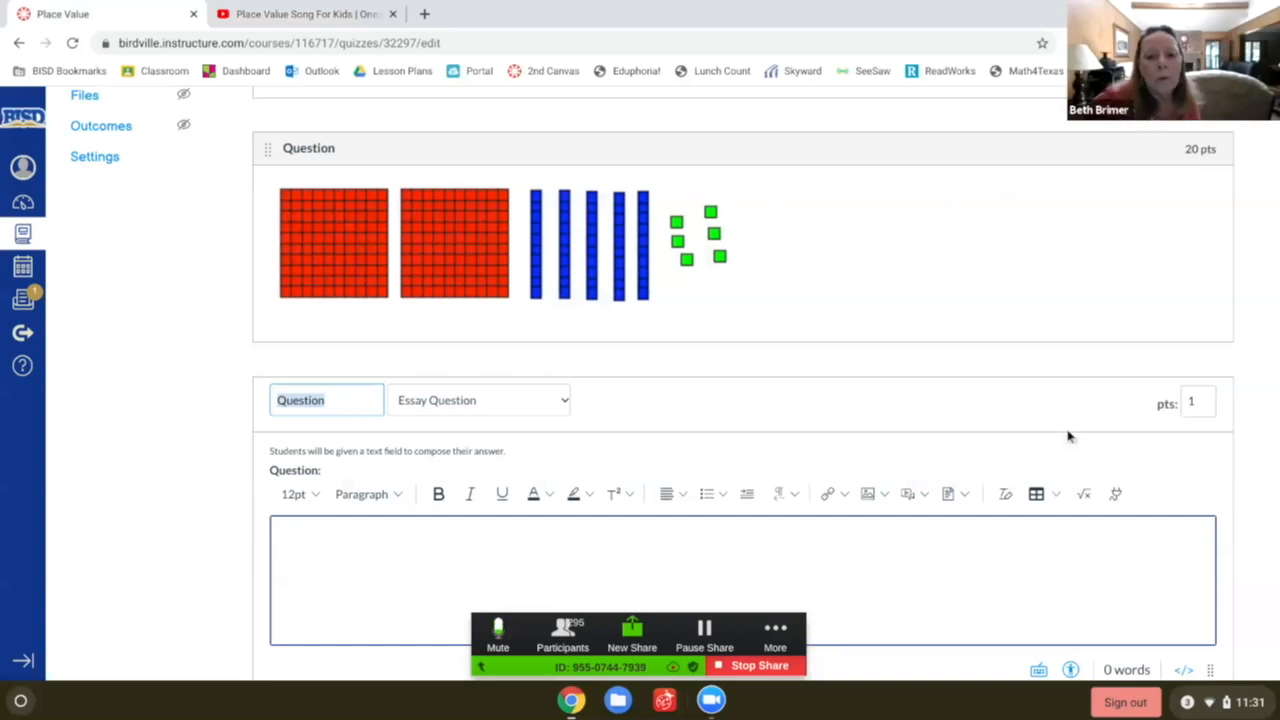
{"action": "scroll", "coordinate": [672, 586], "scroll_direction": "down", "scroll_amount": 3}
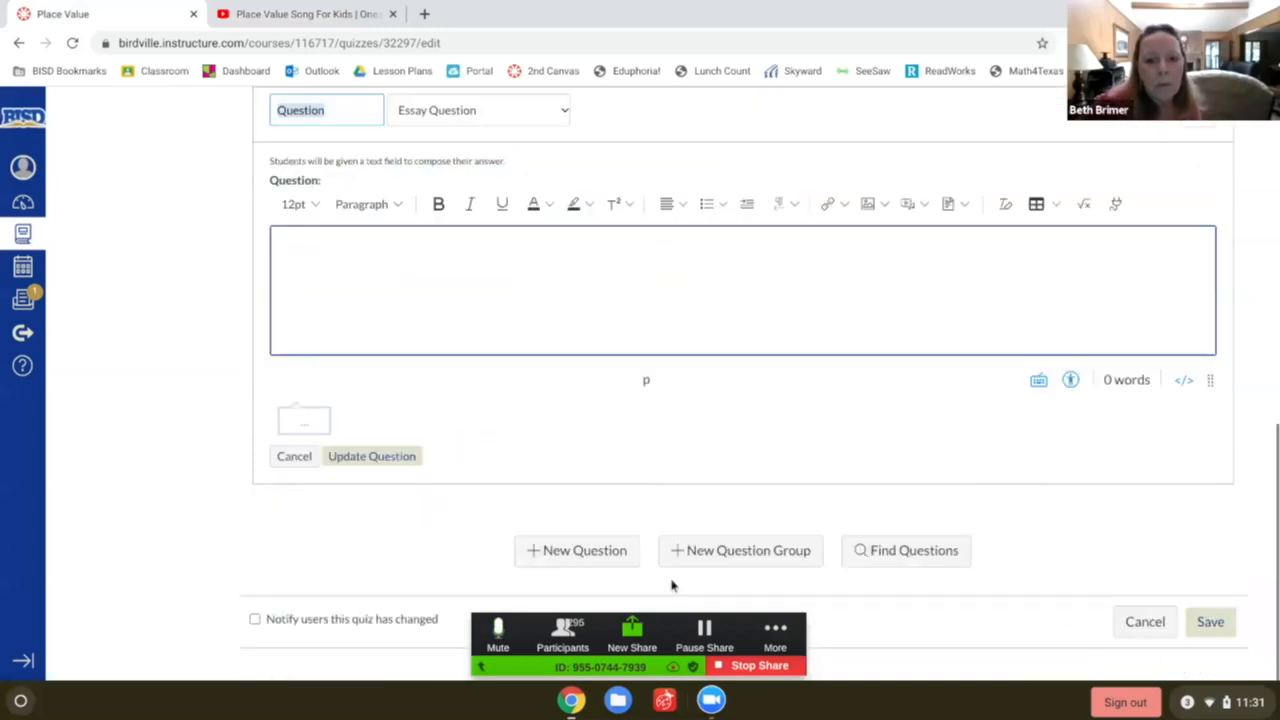
{"action": "left_click", "coordinate": [348, 462]}
Reopen the base-ten blocks question and add the text "What is the value of the blocks?" after the image.
{"action": "scroll", "coordinate": [594, 462], "scroll_direction": "up", "scroll_amount": 3}
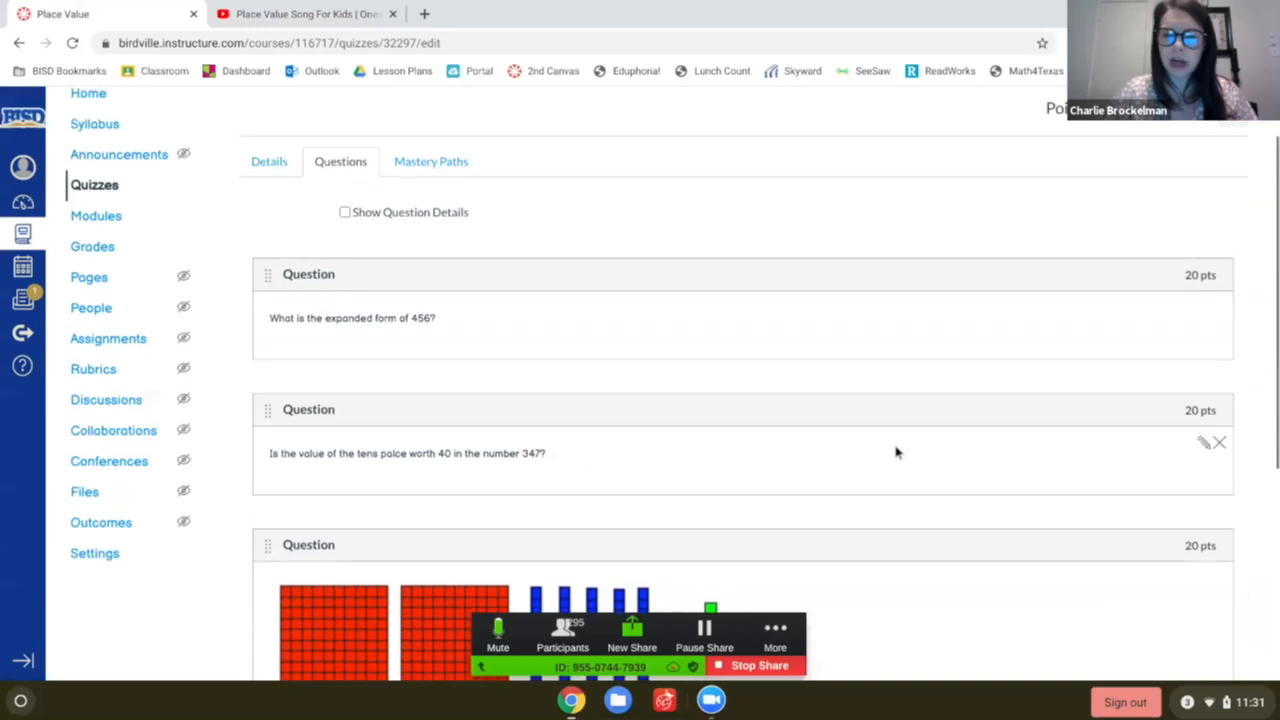
{"action": "scroll", "coordinate": [894, 451], "scroll_direction": "down", "scroll_amount": 2}
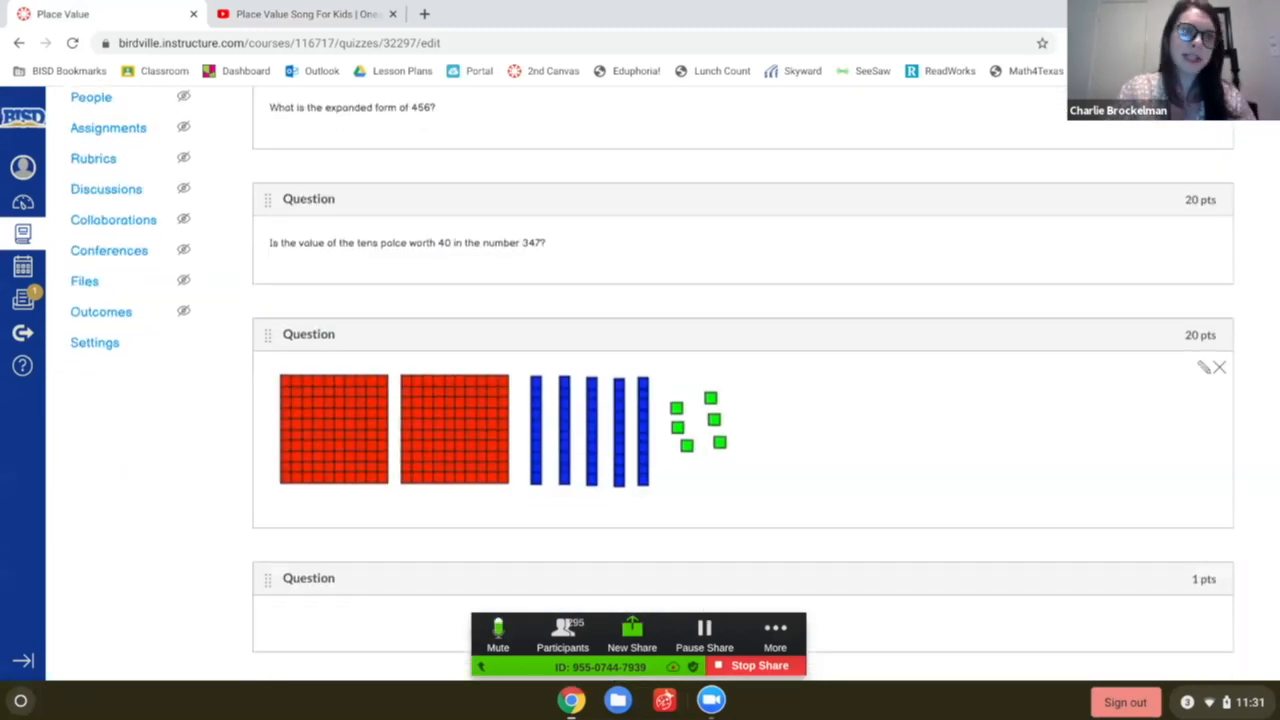
{"action": "left_click", "coordinate": [1204, 371]}
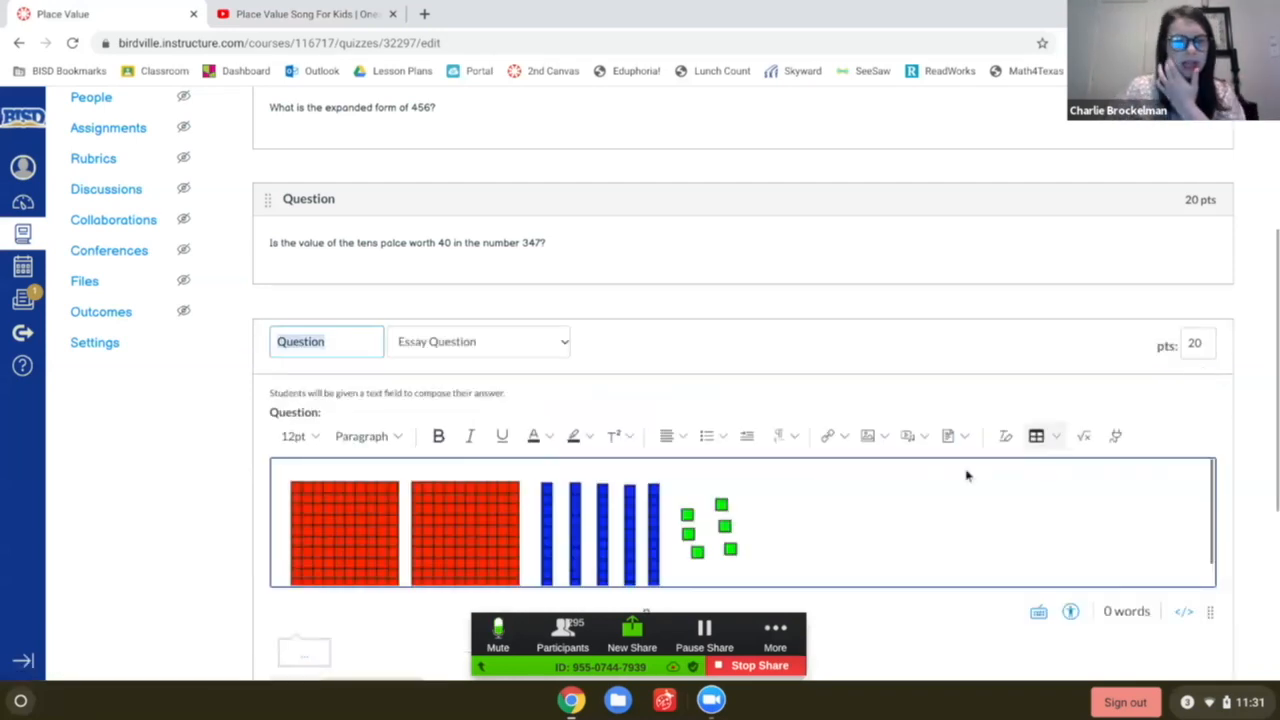
{"action": "left_click", "coordinate": [819, 547]}
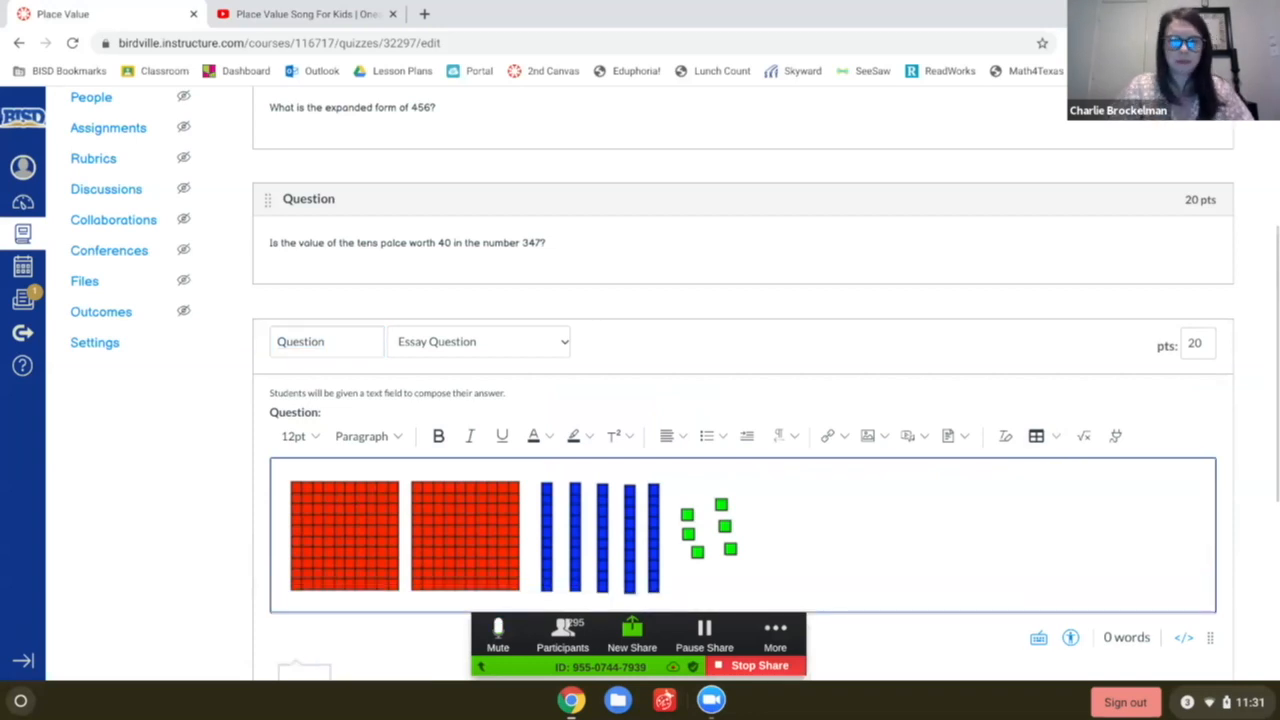
{"action": "type", "text": "What is th"}
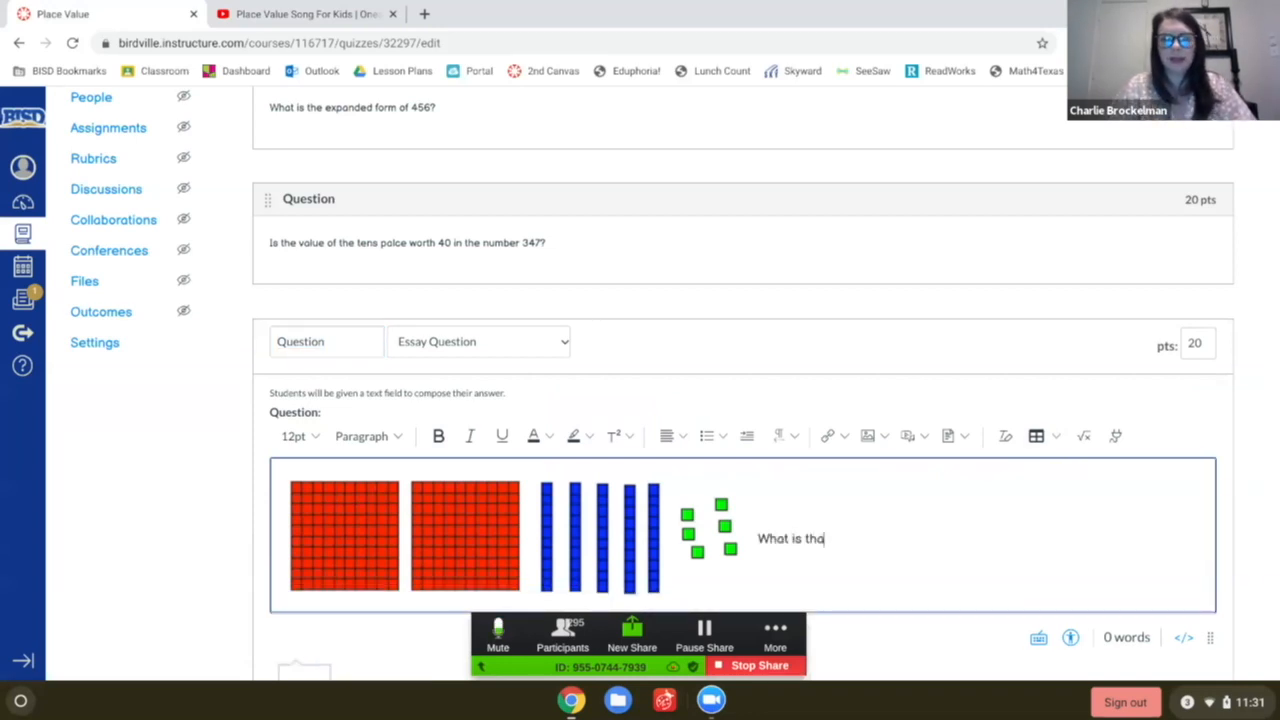
{"action": "type", "text": "e value of"}
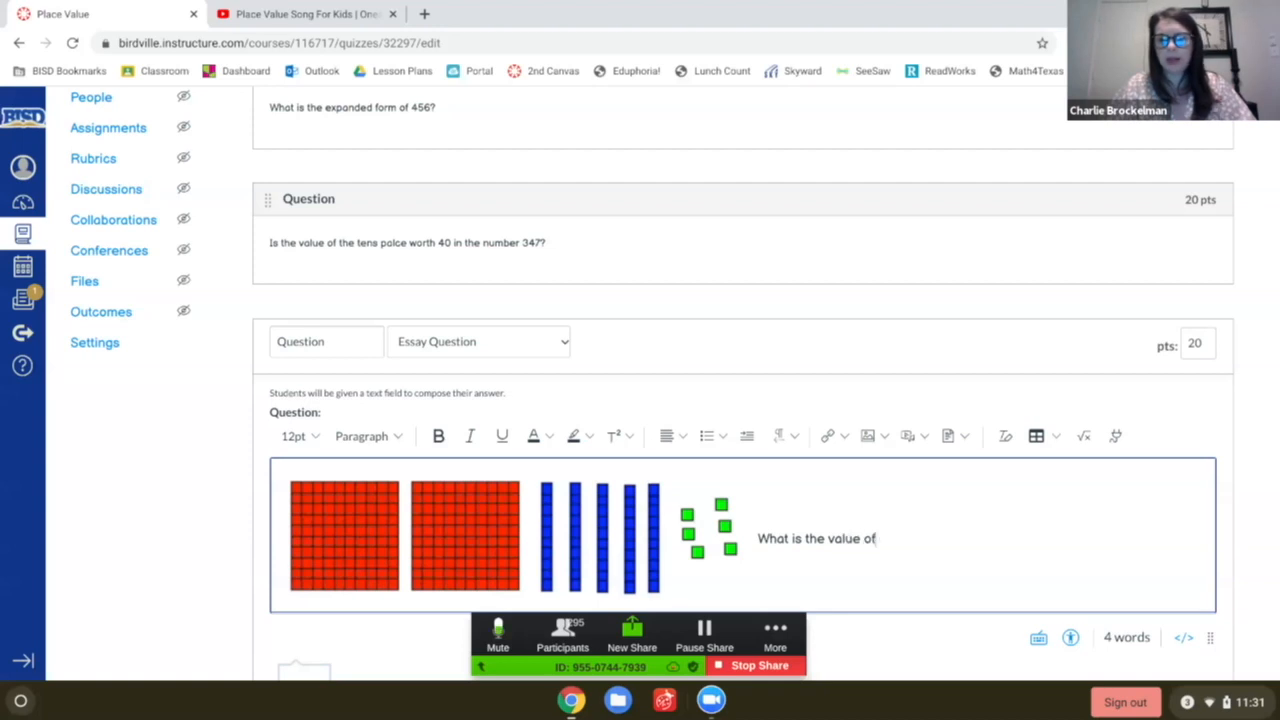
{"action": "type", "text": " the blocks?"}
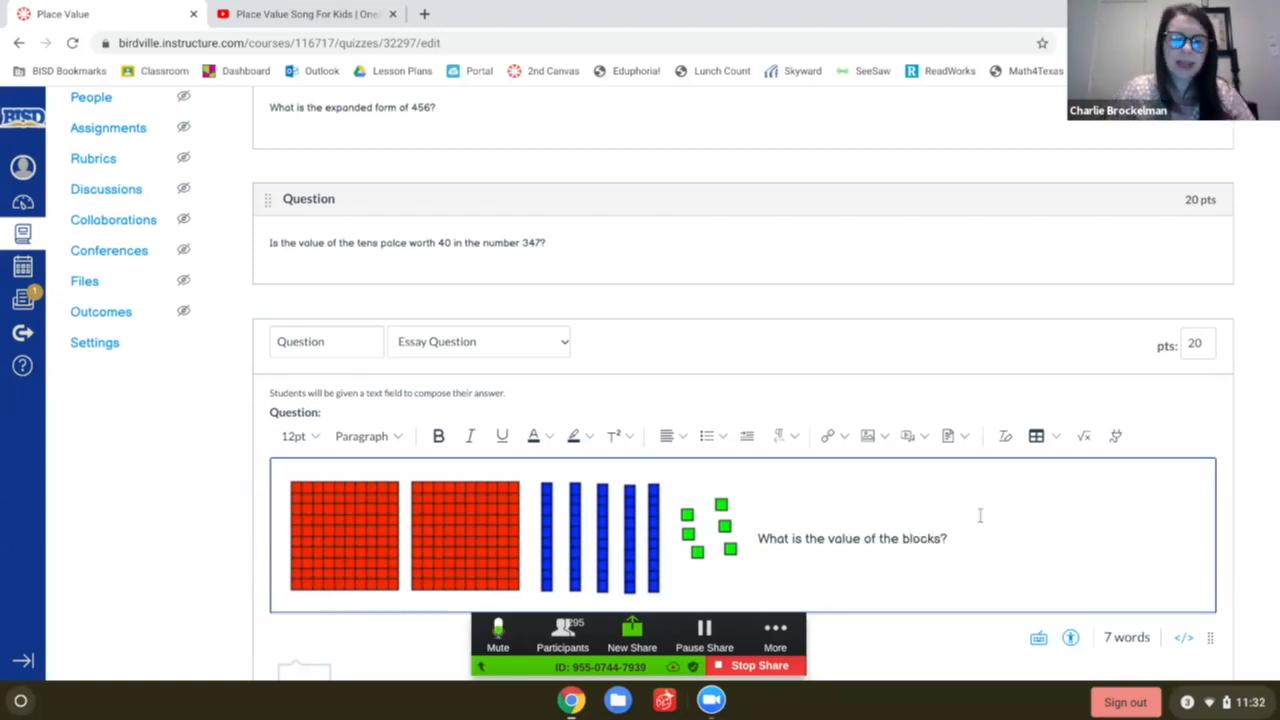
Keep the base-ten blocks question as an Essay Question and update it.
{"action": "scroll", "coordinate": [1005, 532], "scroll_direction": "down", "scroll_amount": 2}
{"action": "scroll", "coordinate": [1005, 532], "scroll_direction": "down", "scroll_amount": 2}
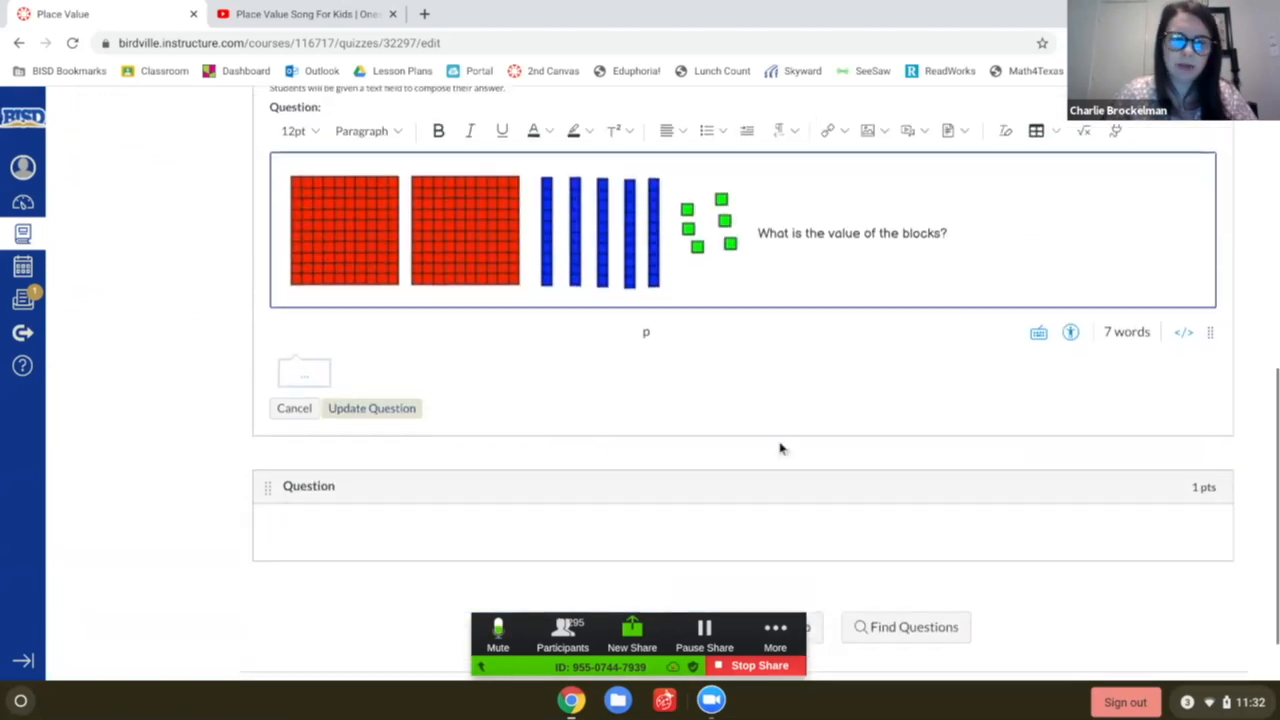
{"action": "left_click", "coordinate": [364, 406]}
{"action": "scroll", "coordinate": [377, 394], "scroll_direction": "up", "scroll_amount": 2}
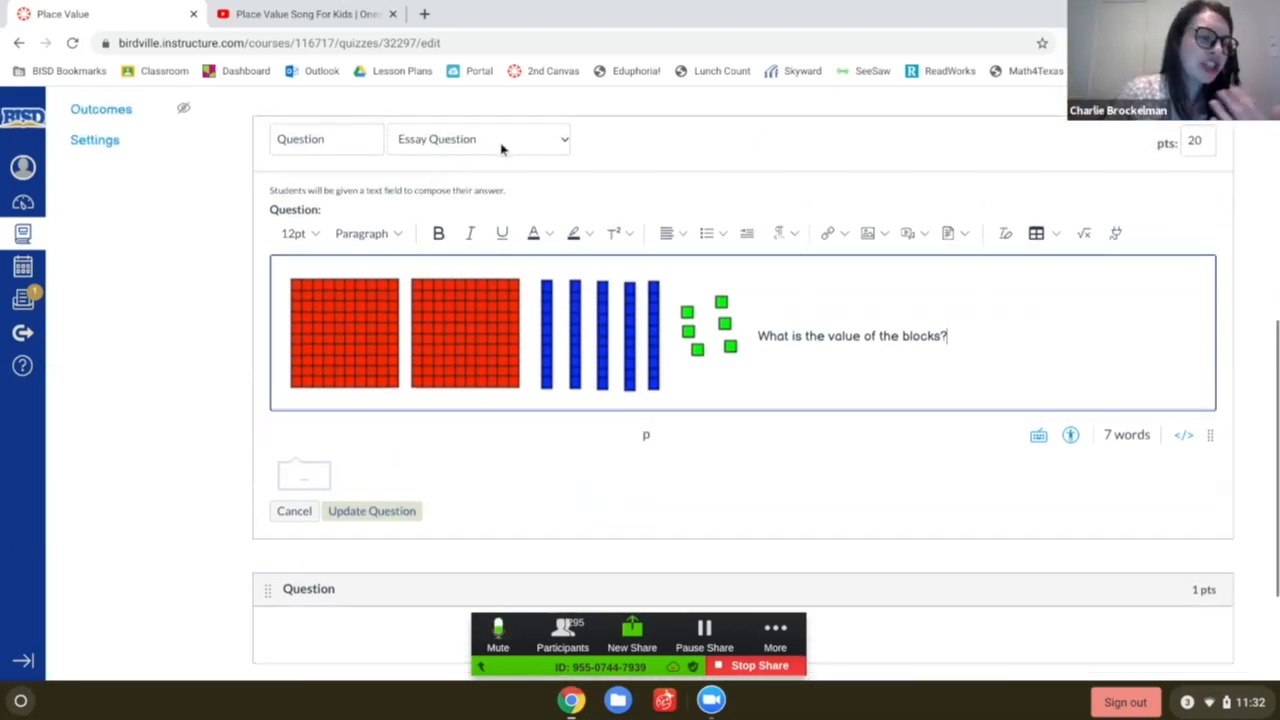
{"action": "left_click", "coordinate": [563, 144]}
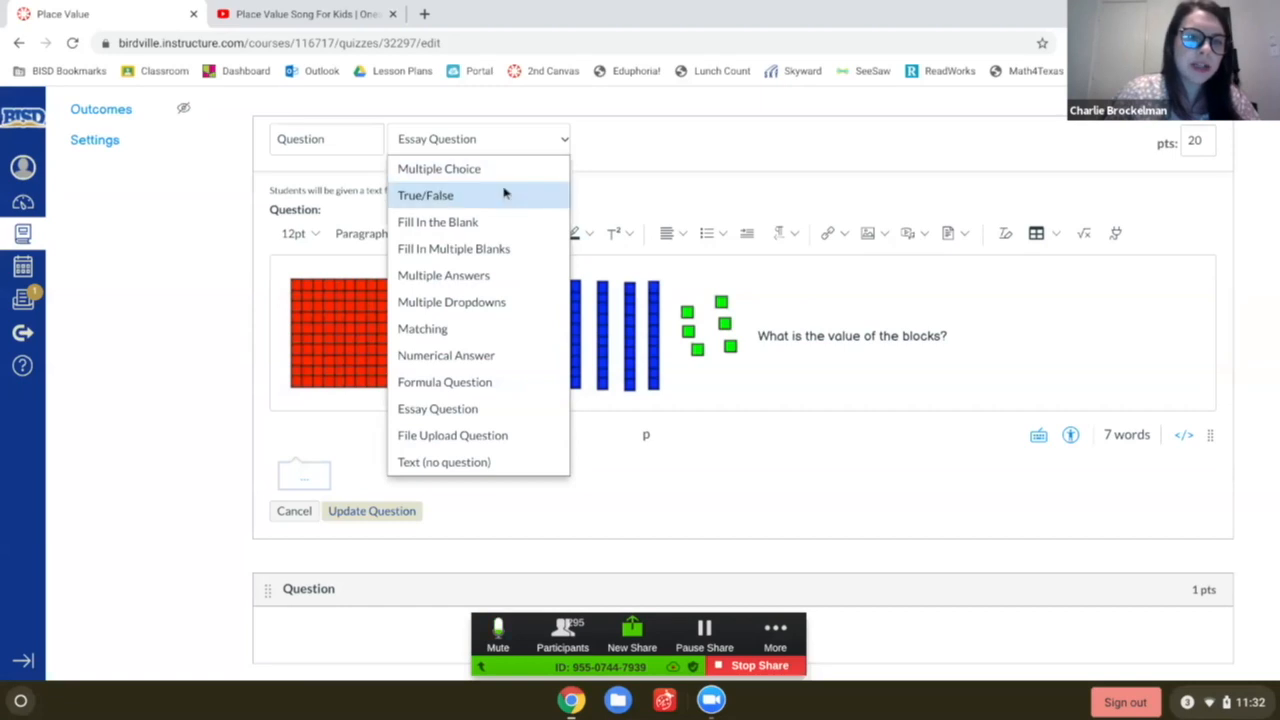
{"action": "left_click", "coordinate": [453, 420]}
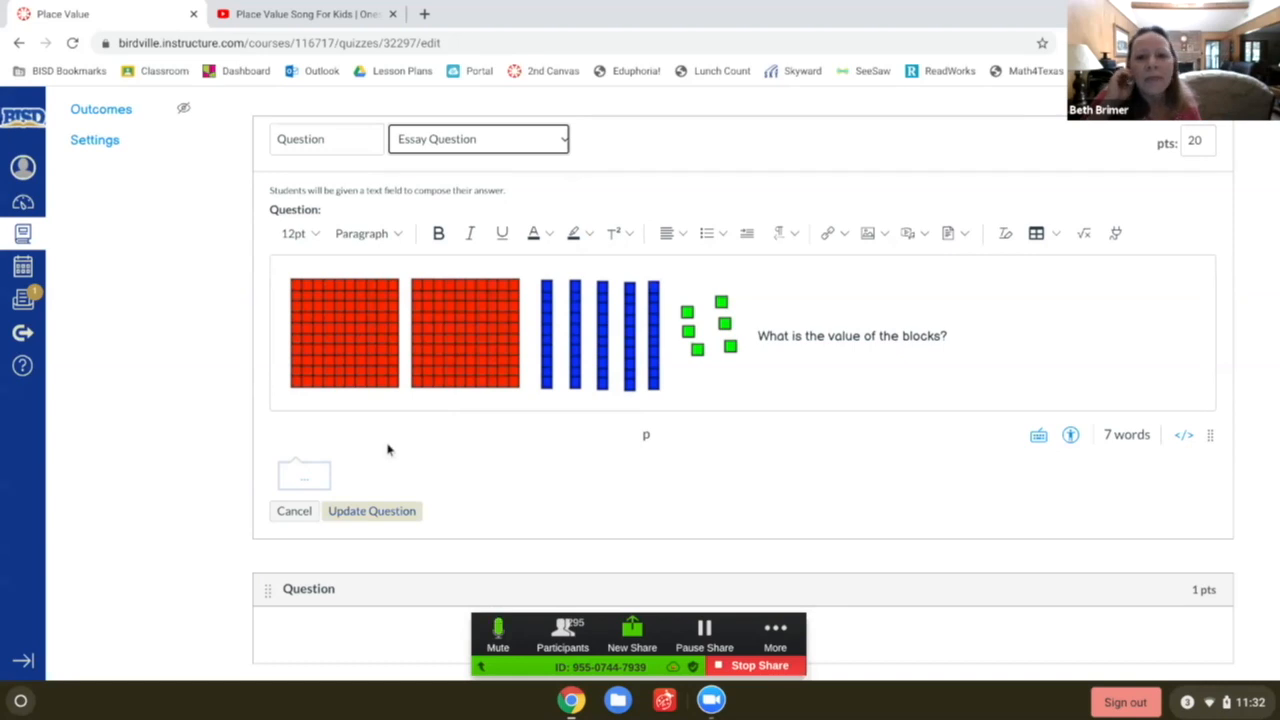
{"action": "left_click", "coordinate": [381, 513]}
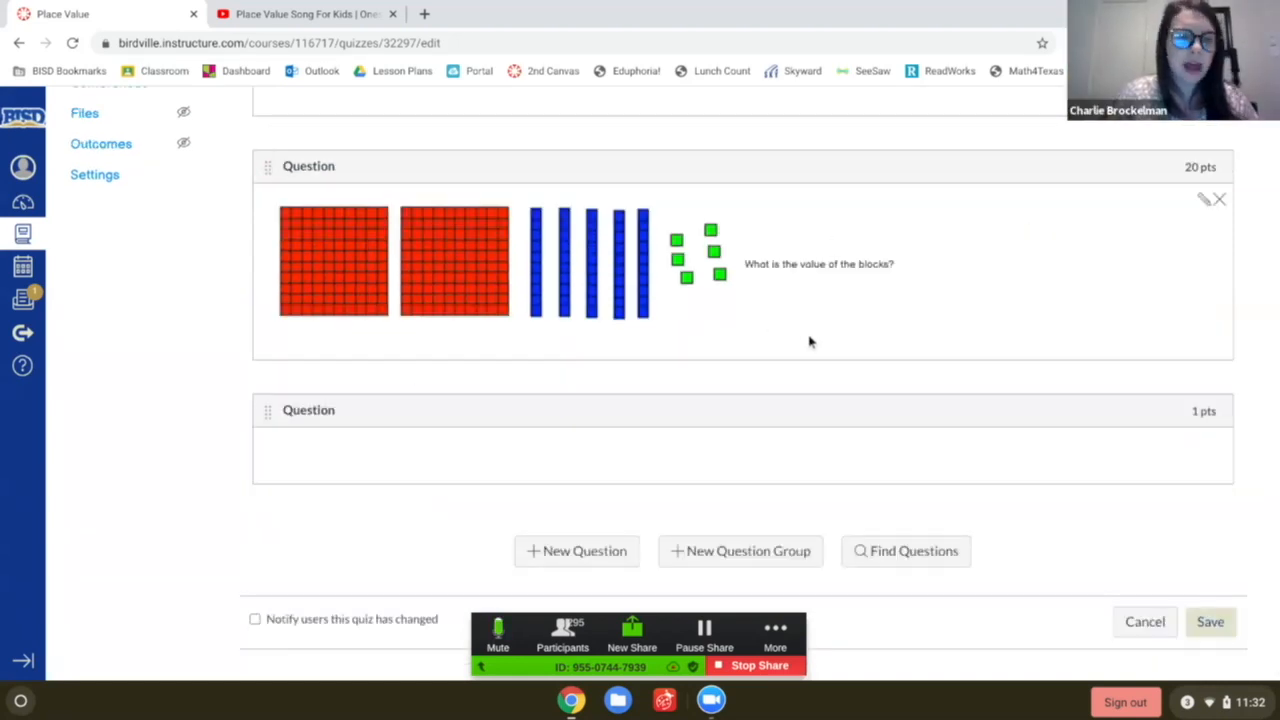
Open the blank last question for editing, and copy the embed code of the "Place Value Song For Kids" video on YouTube.
{"action": "left_click", "coordinate": [1207, 448]}
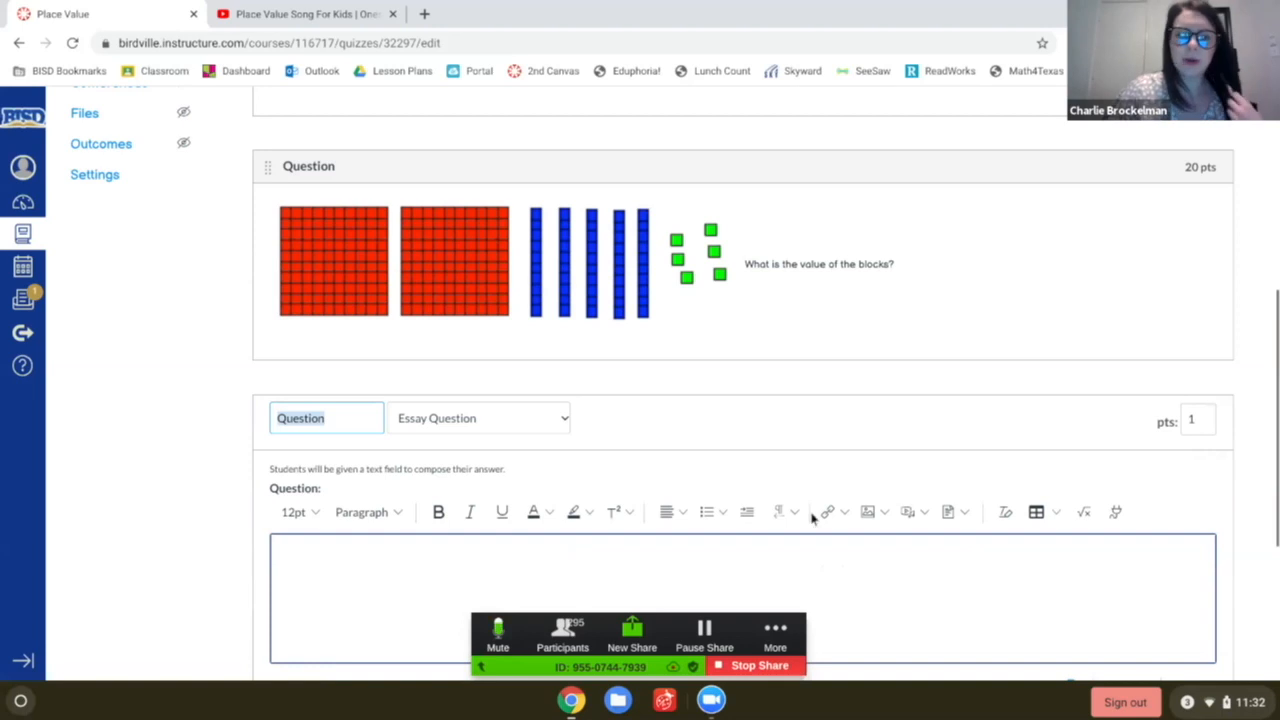
{"action": "scroll", "coordinate": [812, 518], "scroll_direction": "down", "scroll_amount": 1}
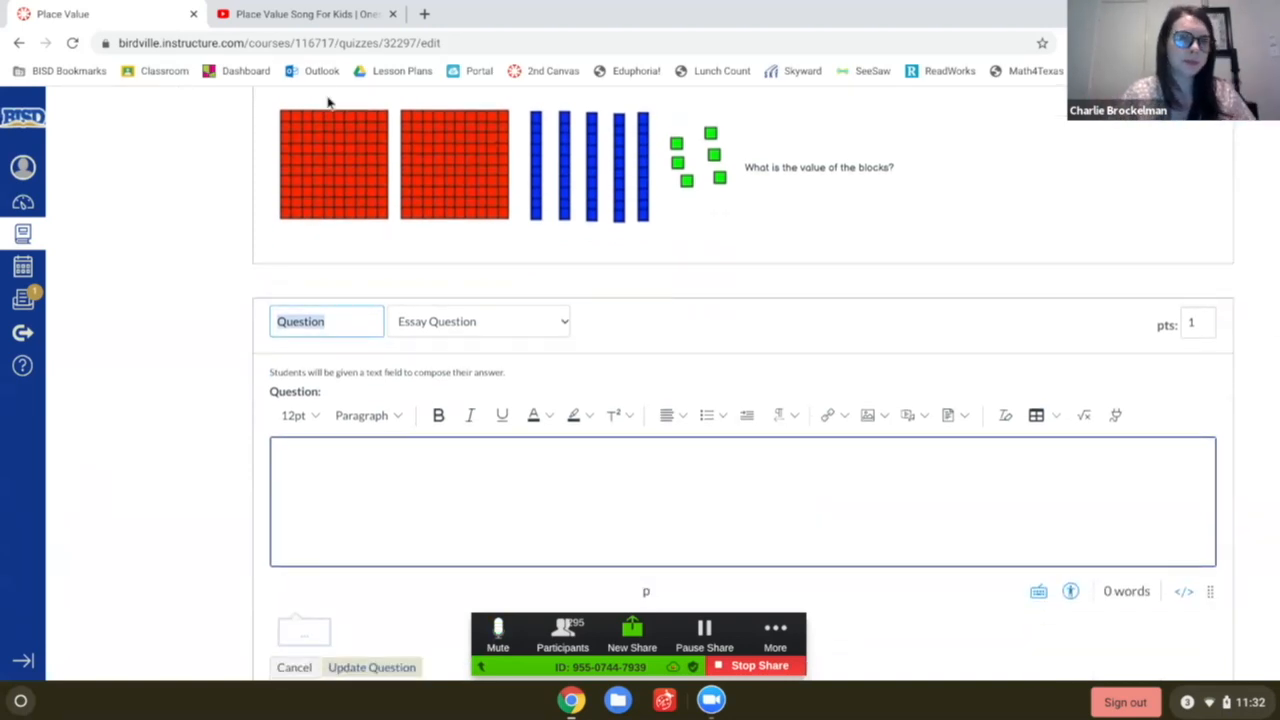
{"action": "left_click", "coordinate": [288, 15]}
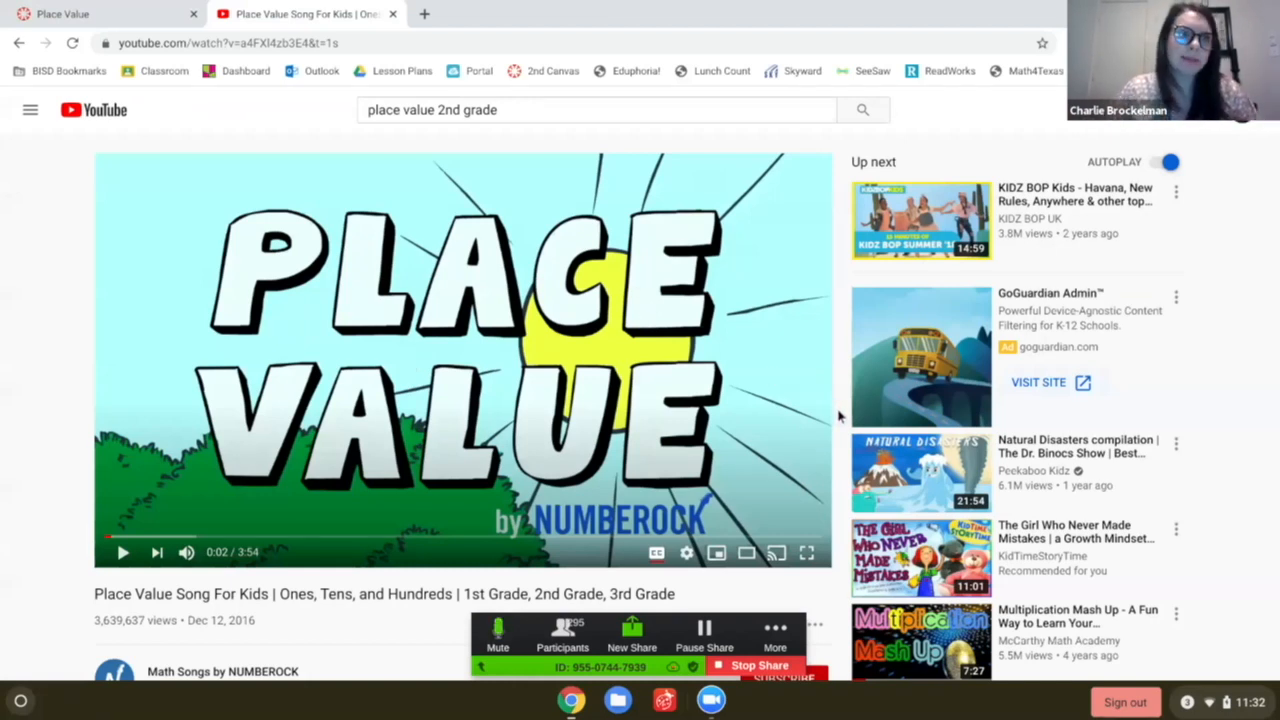
{"action": "scroll", "coordinate": [838, 417], "scroll_direction": "down", "scroll_amount": 2}
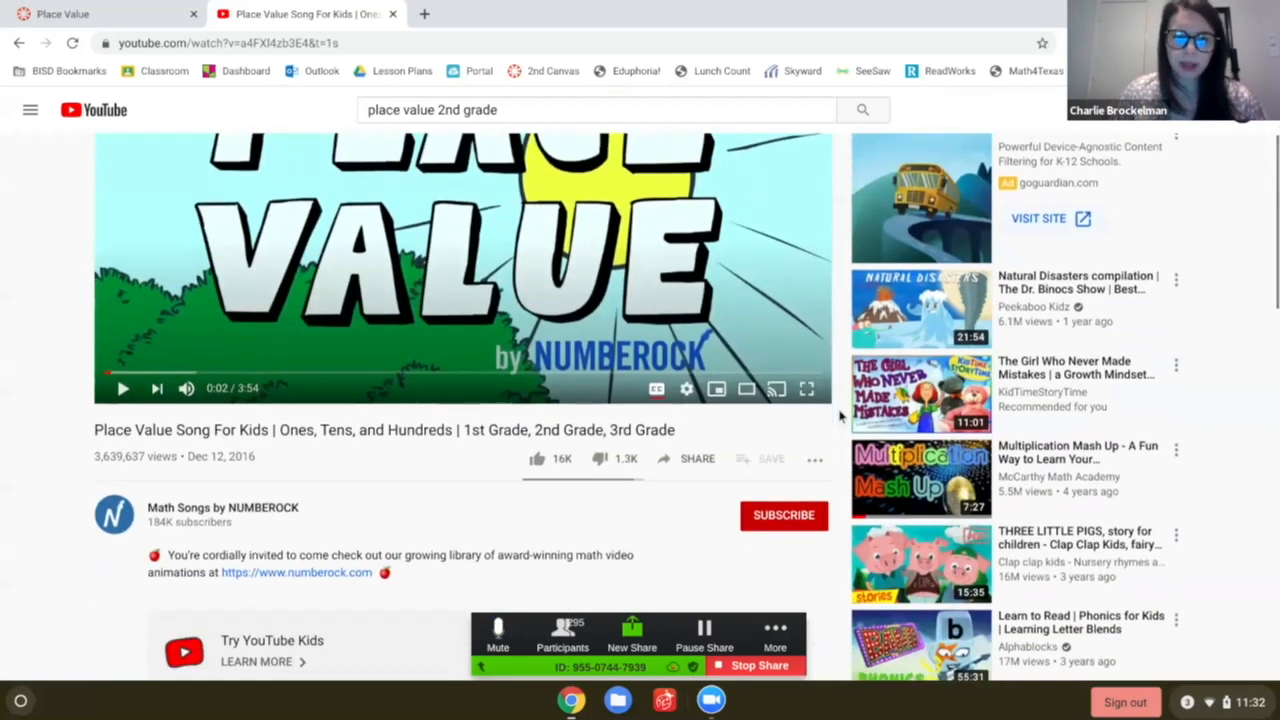
{"action": "left_click", "coordinate": [697, 459]}
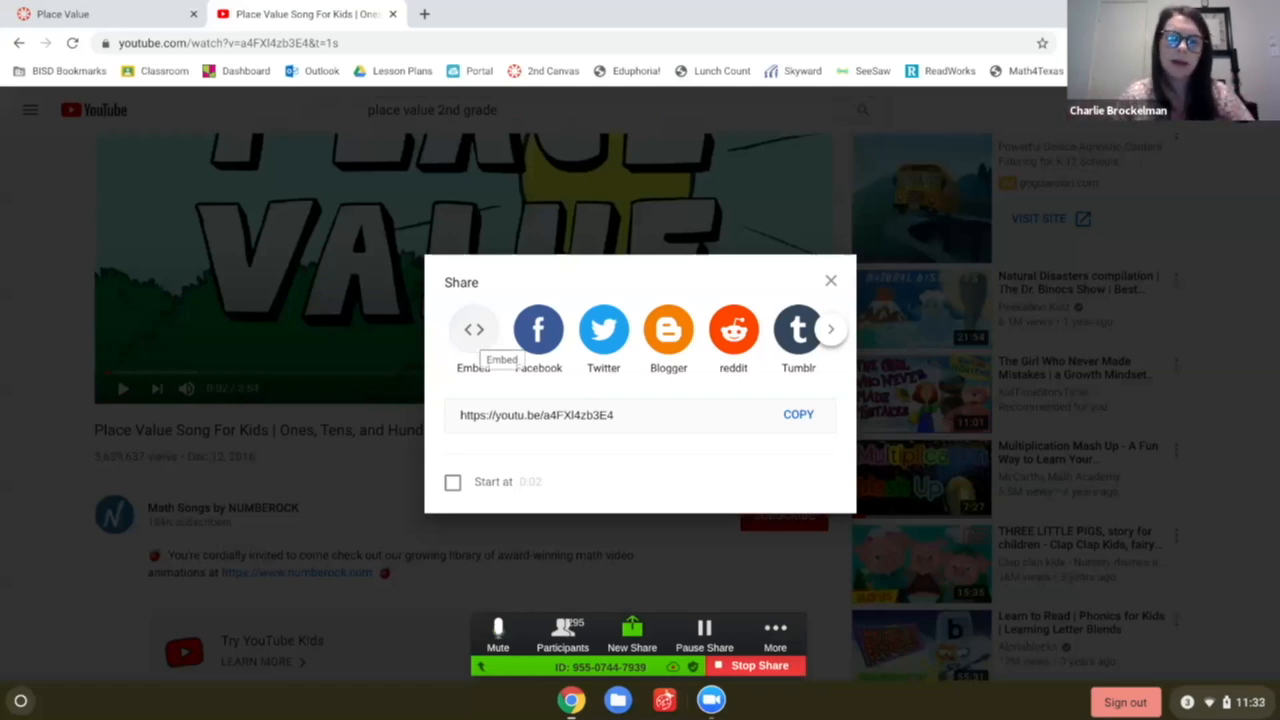
{"action": "left_click", "coordinate": [474, 335]}
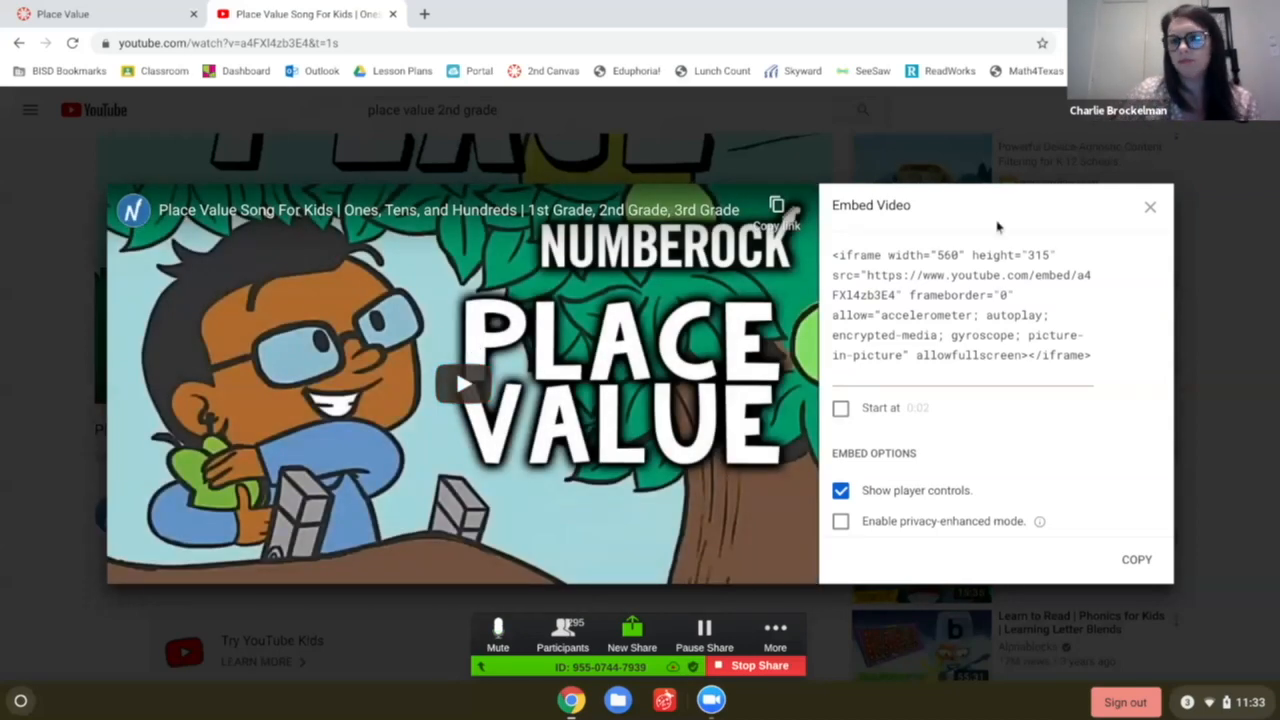
{"action": "left_click", "coordinate": [1137, 560]}
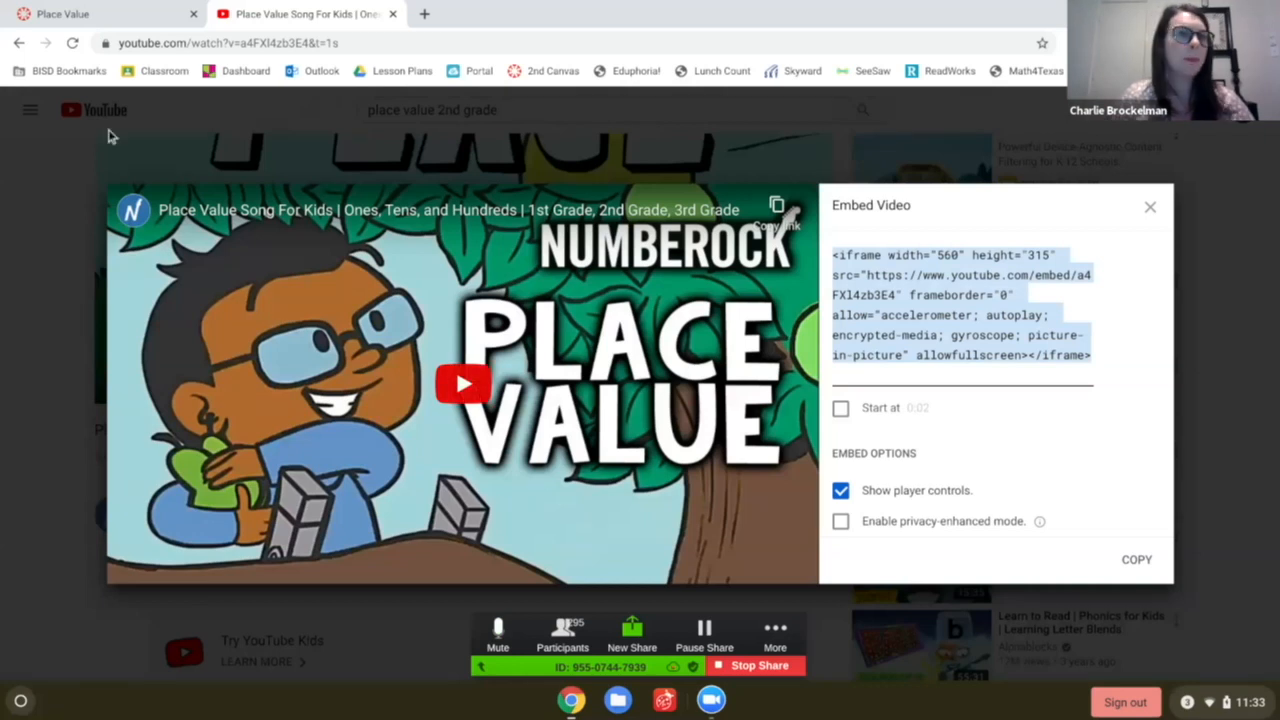
Embed the Place Value song video in the blank quiz question by pasting its iframe code as raw HTML.
{"action": "left_click", "coordinate": [100, 20]}
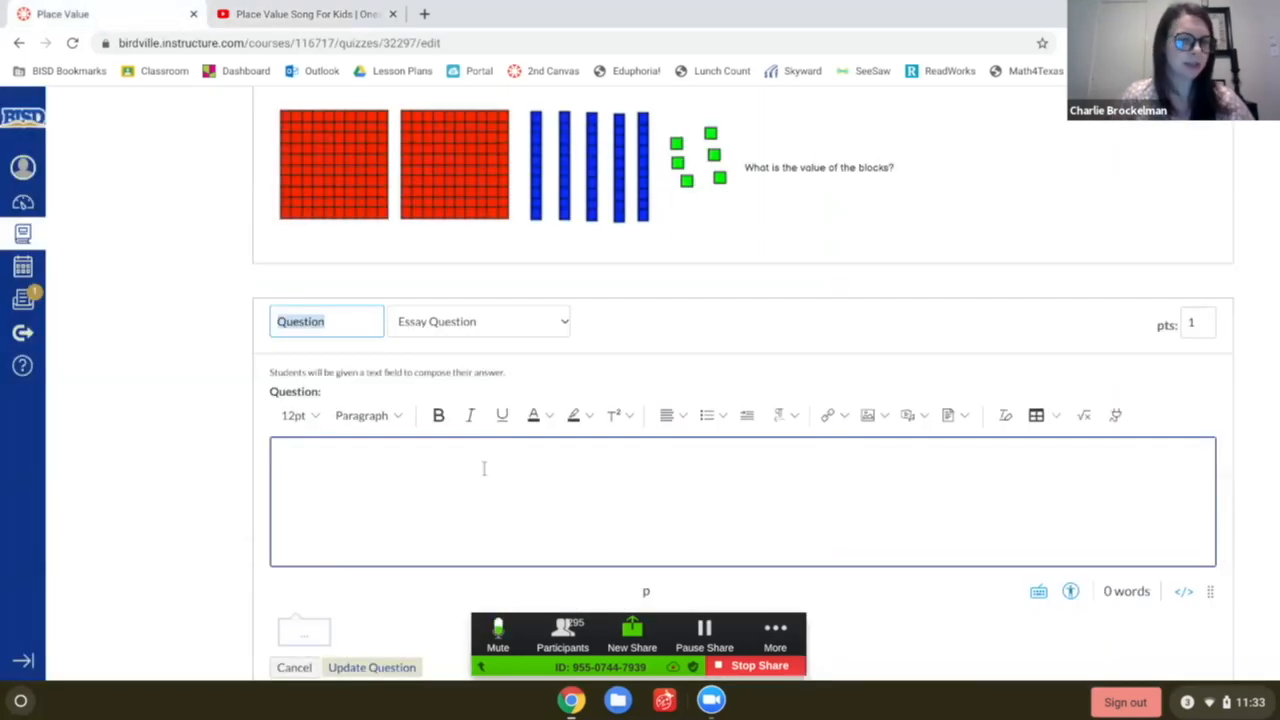
{"action": "scroll", "coordinate": [361, 505], "scroll_direction": "down", "scroll_amount": 1}
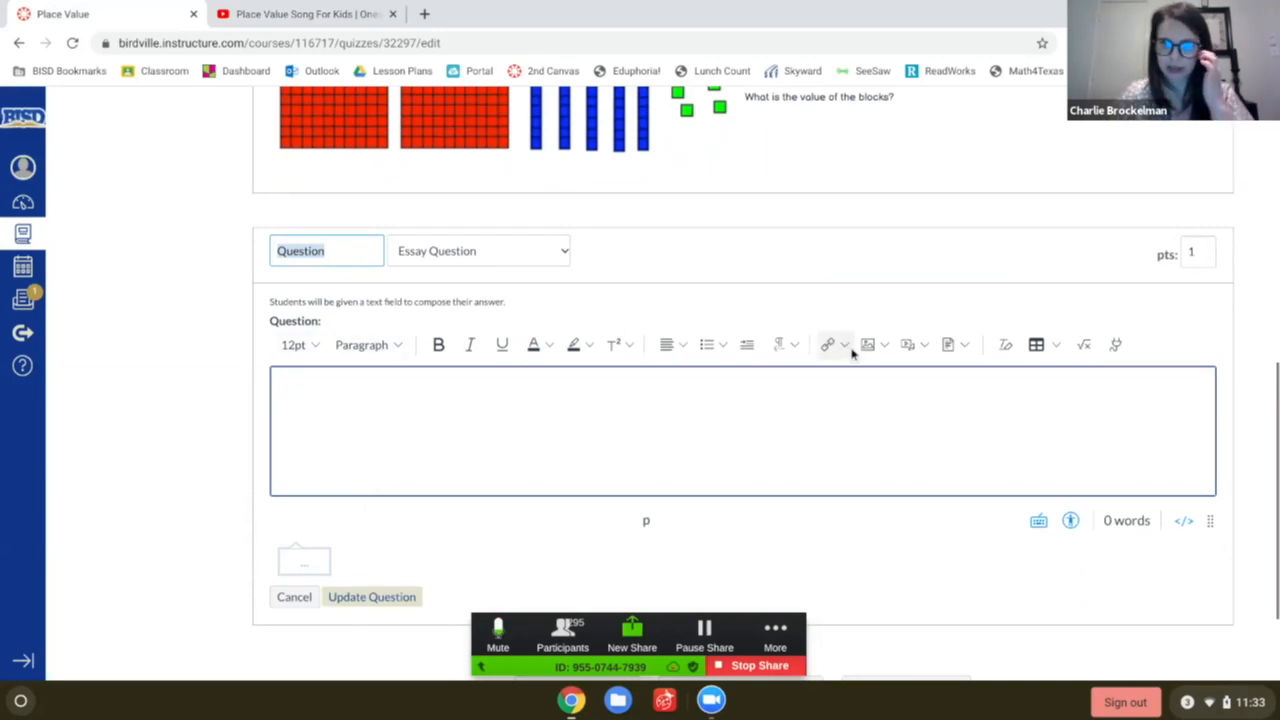
{"action": "left_click", "coordinate": [925, 346]}
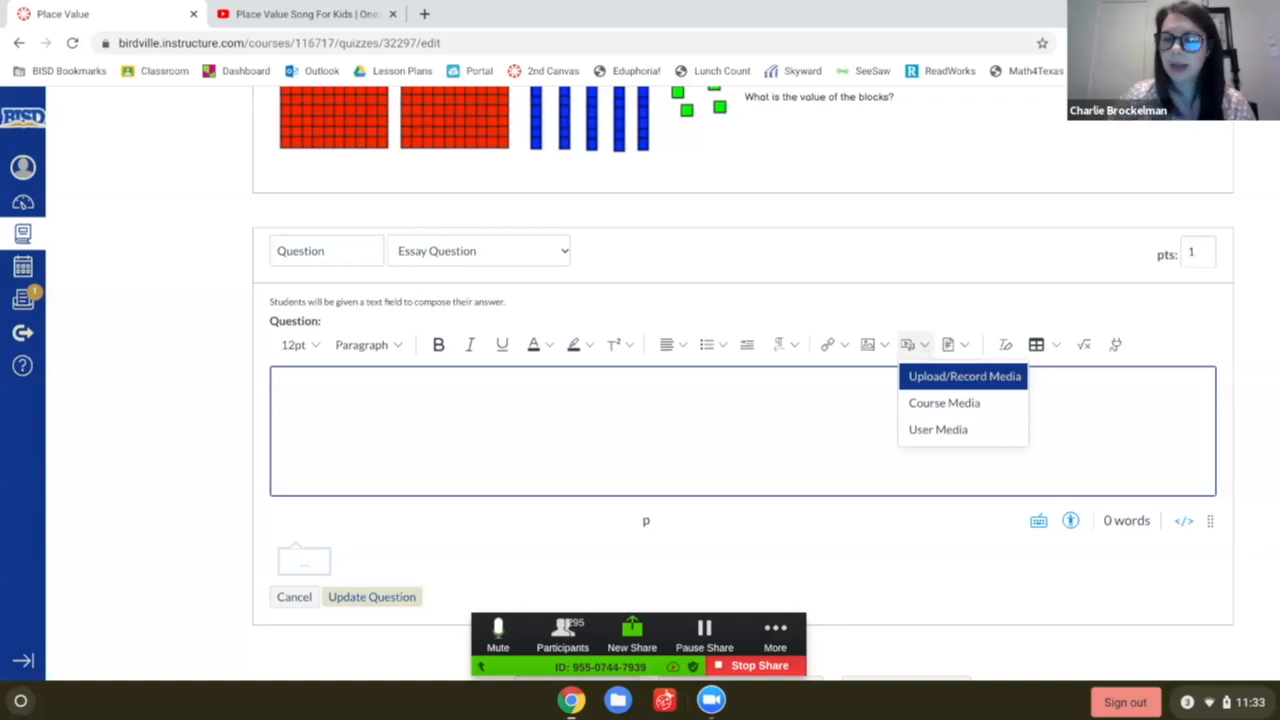
{"action": "left_click", "coordinate": [1098, 389]}
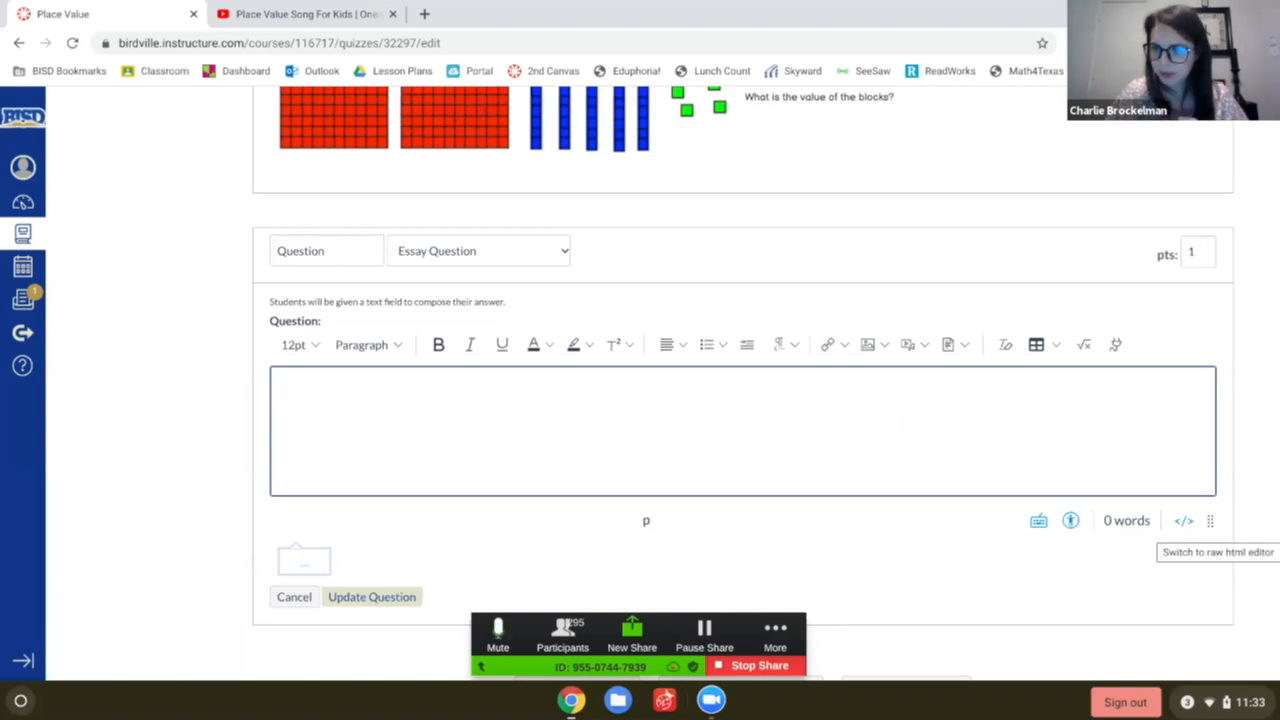
{"action": "left_click", "coordinate": [1183, 521]}
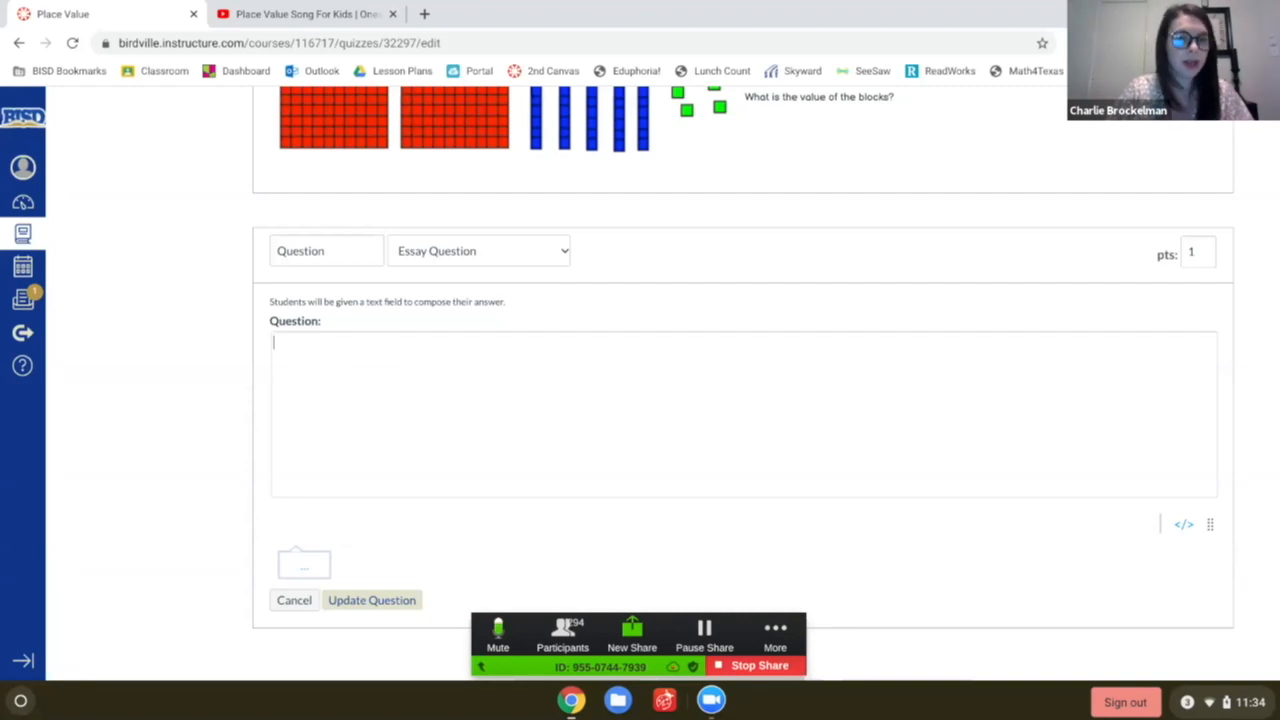
{"action": "right_click", "coordinate": [368, 375]}
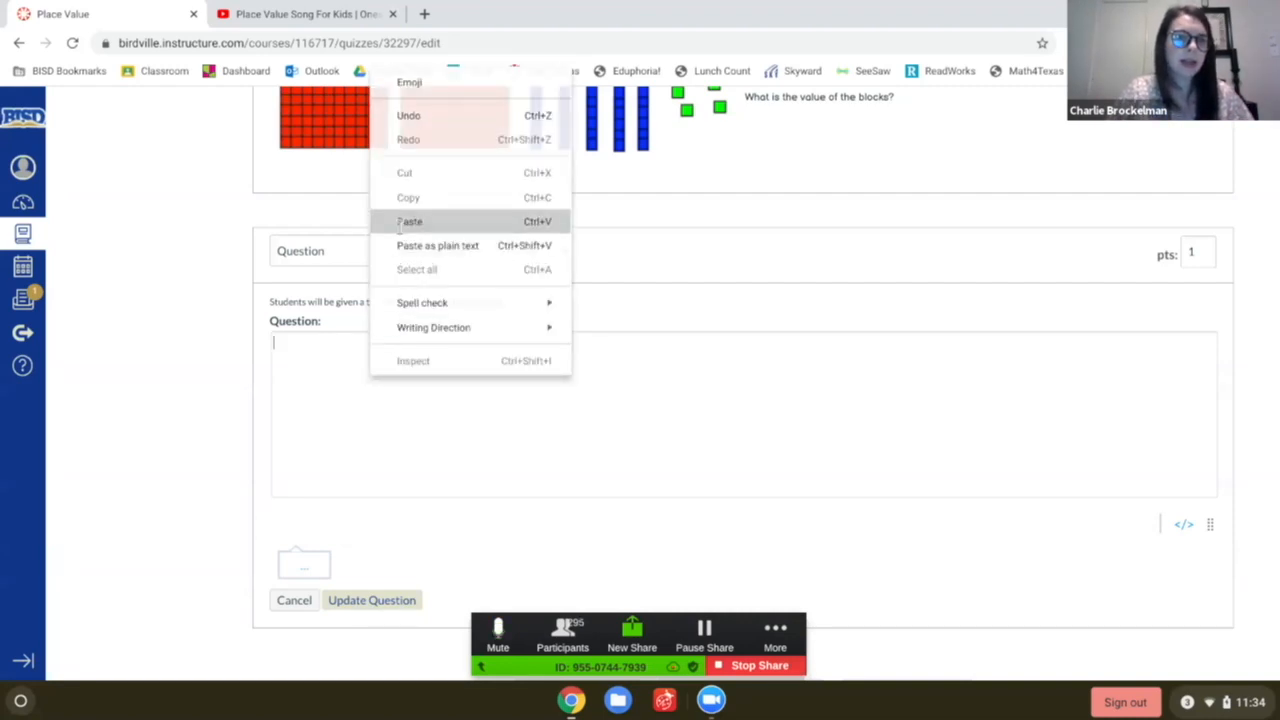
{"action": "left_click", "coordinate": [402, 221]}
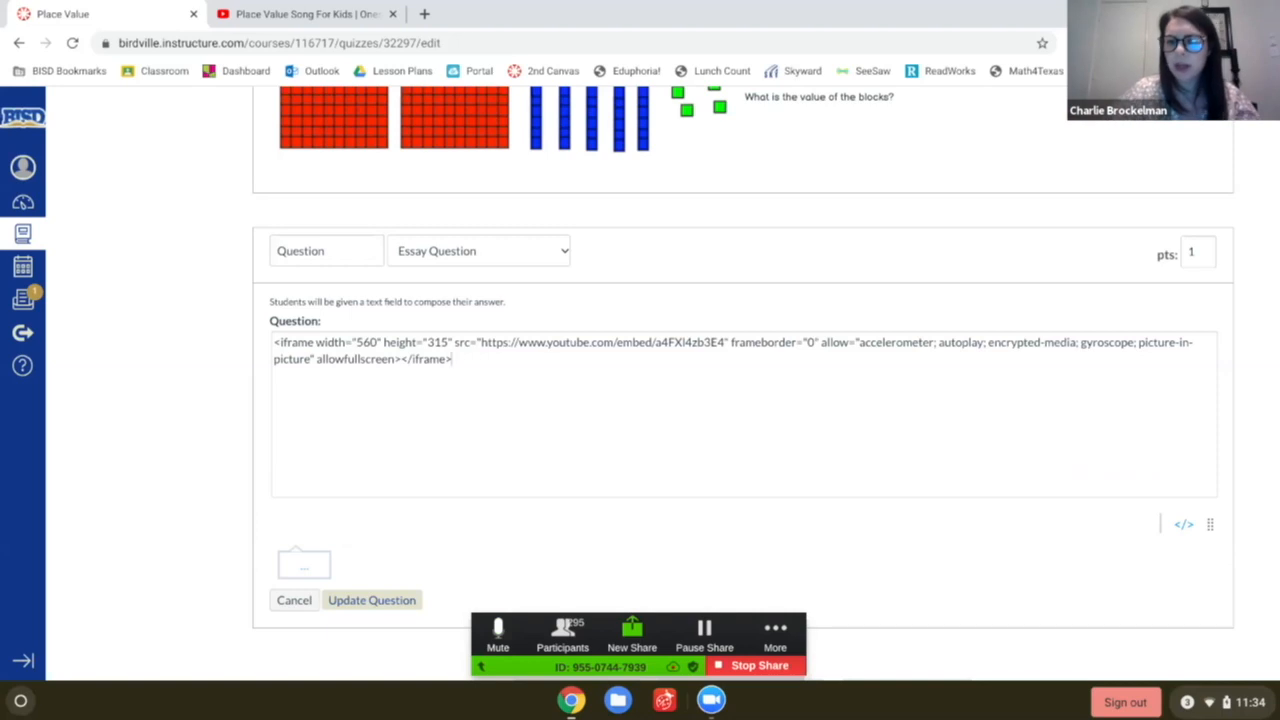
{"action": "left_click", "coordinate": [1184, 528]}
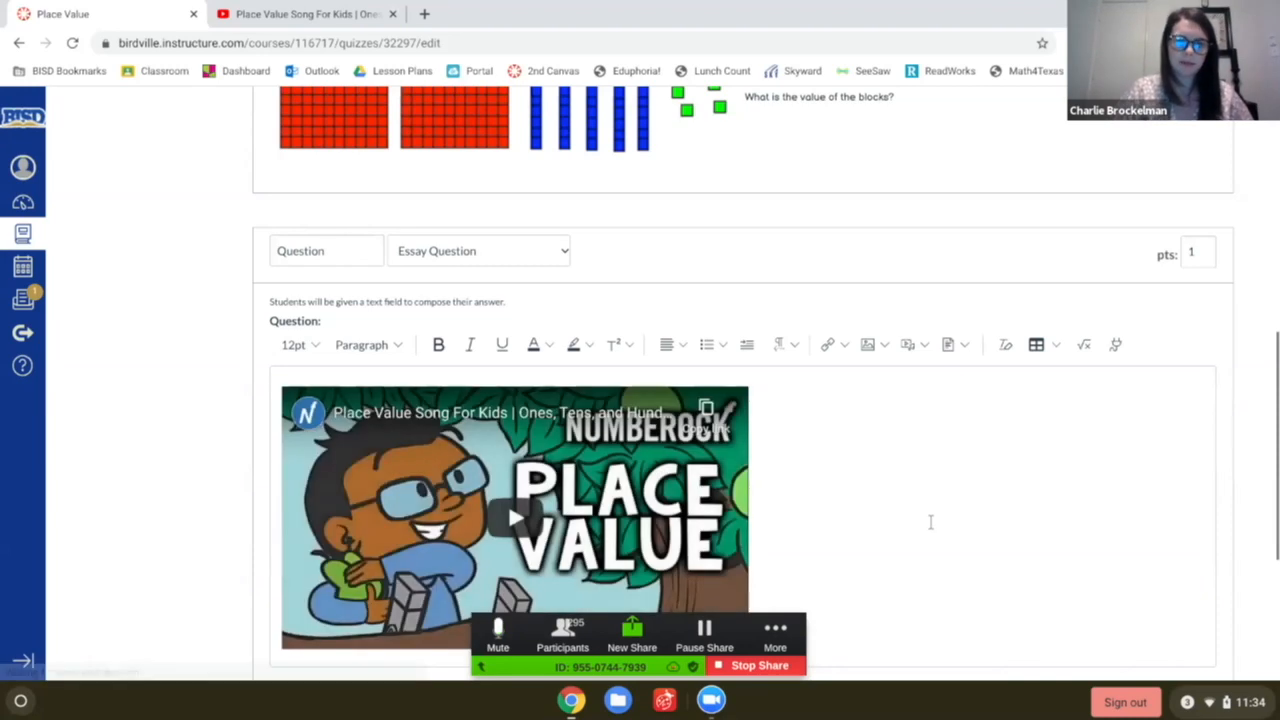
Change the video question to Multiple Choice and add the text "What is the exapnded form of 134?" after the embedded video.
{"action": "scroll", "coordinate": [930, 524], "scroll_direction": "down", "scroll_amount": 1}
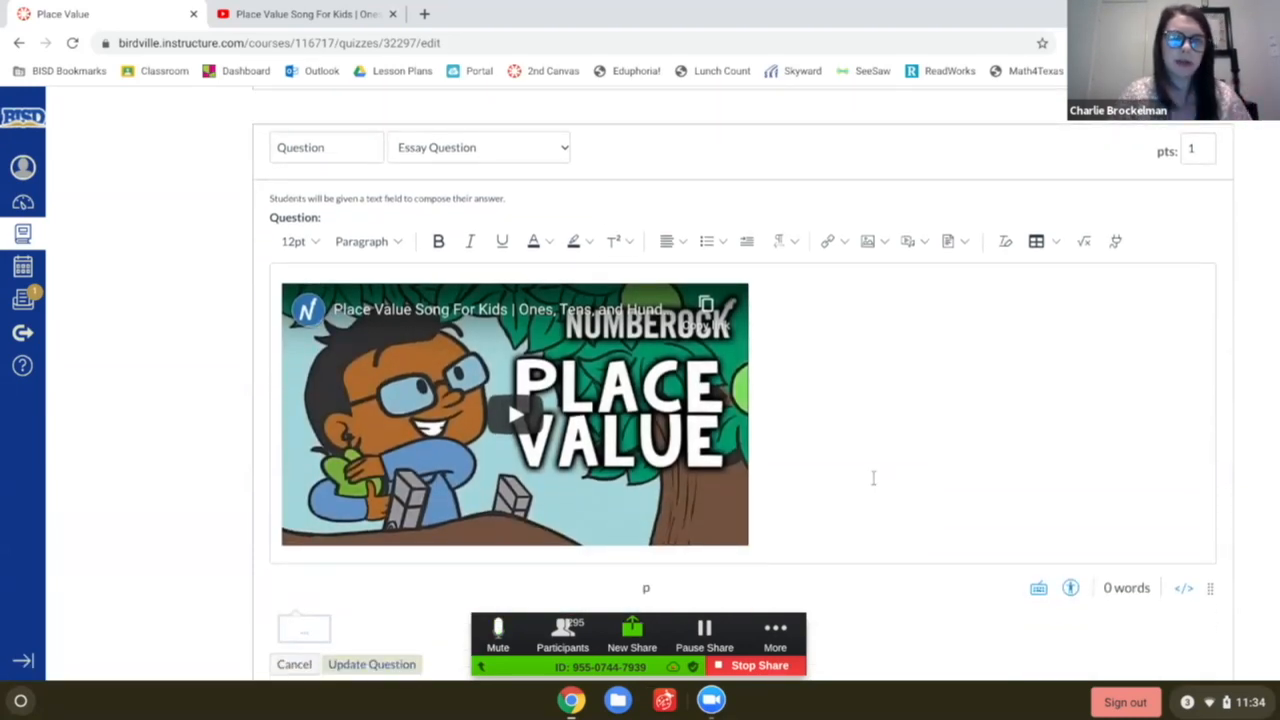
{"action": "left_click", "coordinate": [563, 158]}
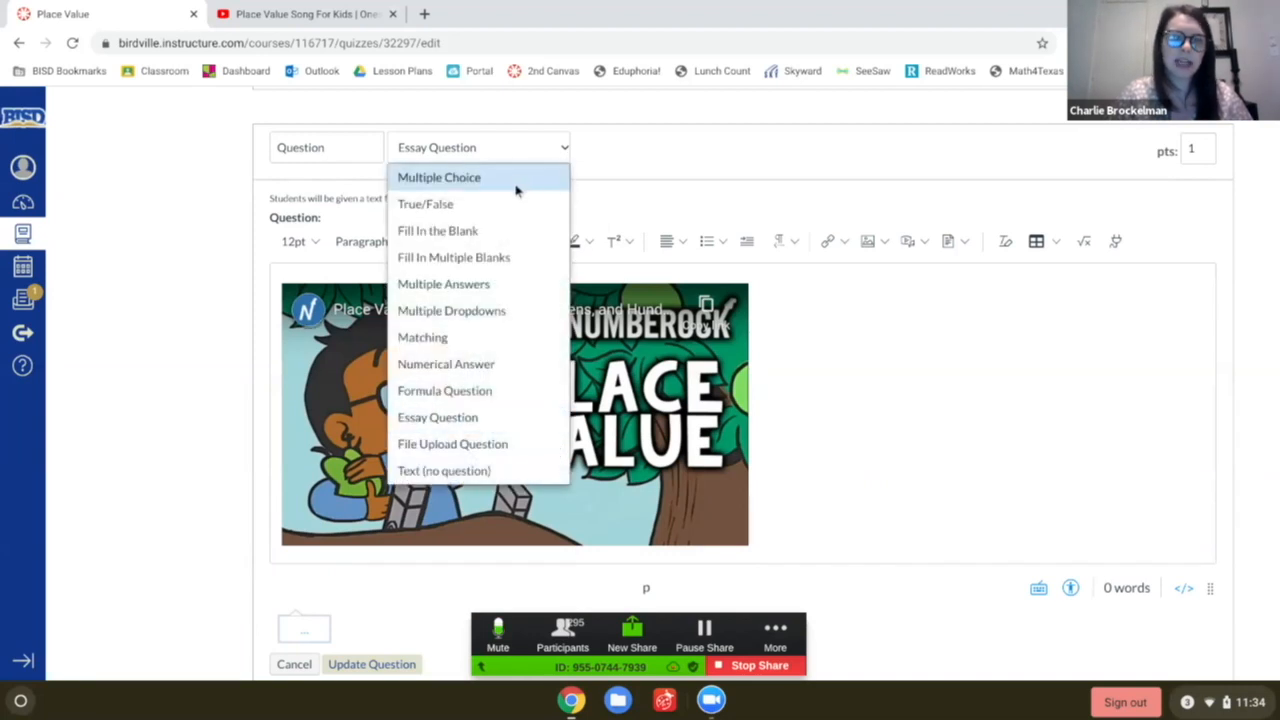
{"action": "left_click", "coordinate": [518, 190]}
{"action": "left_click", "coordinate": [812, 345]}
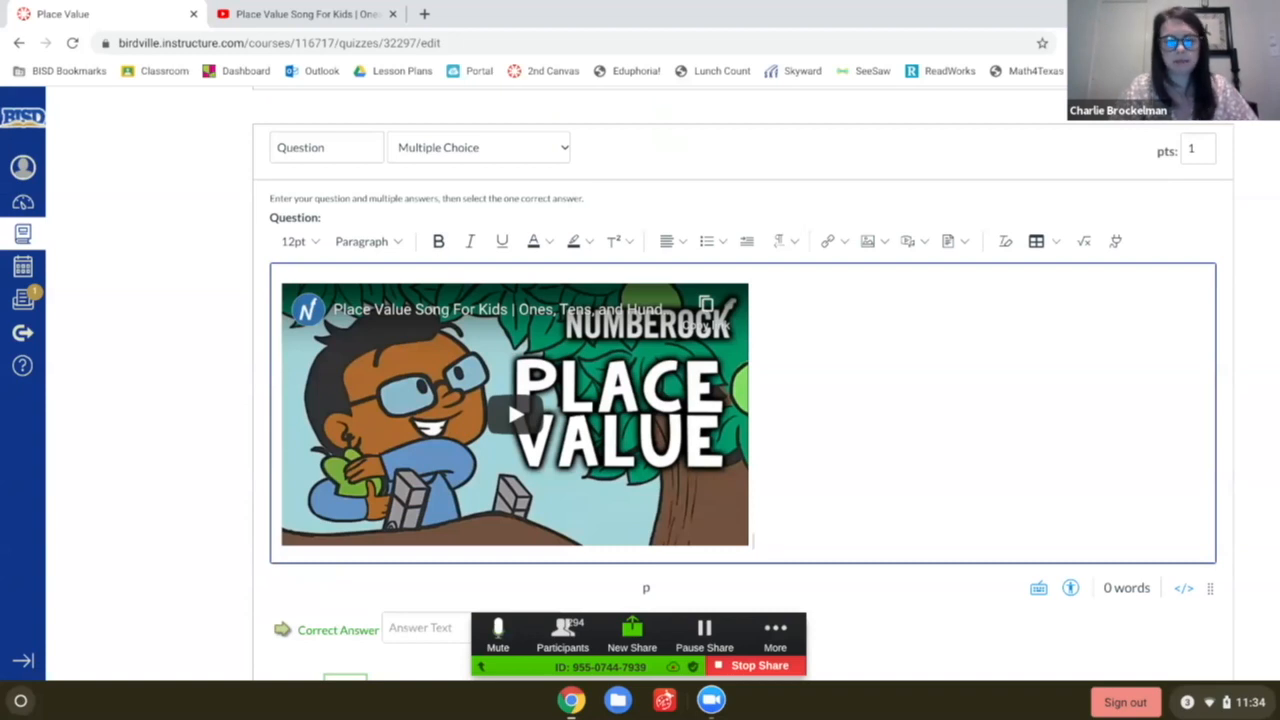
{"action": "type", "text": "What is the "}
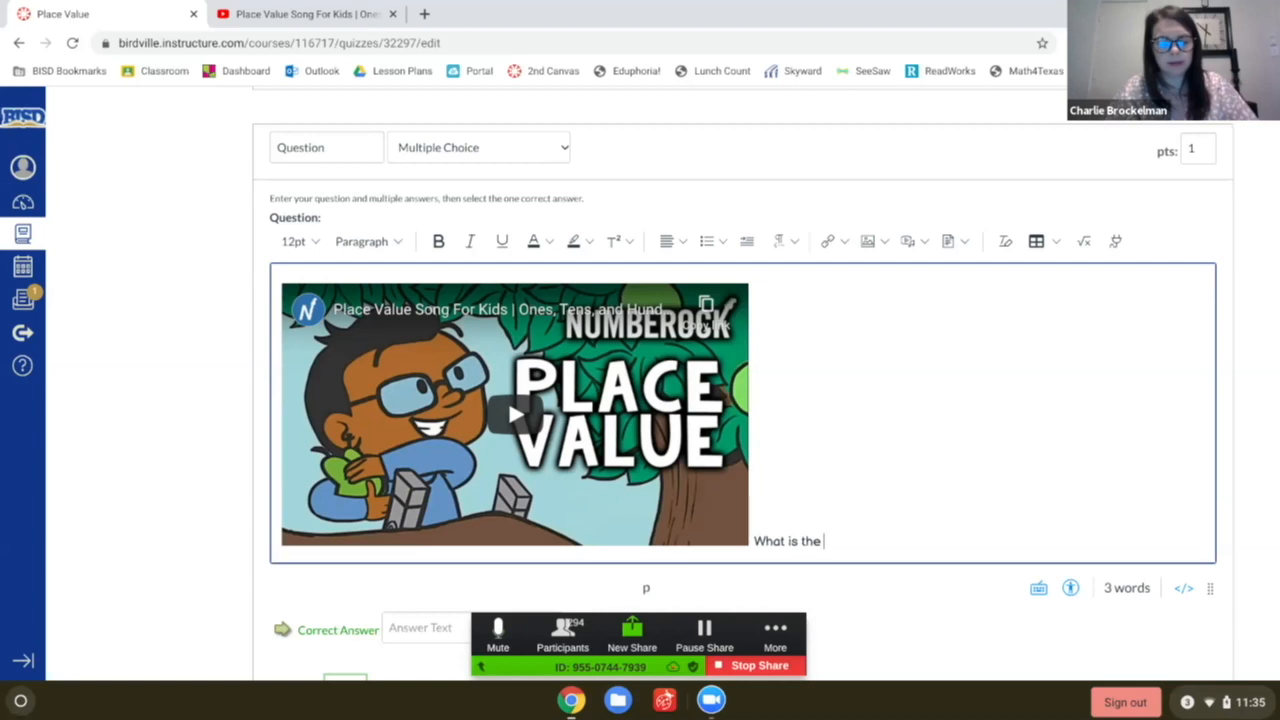
{"action": "type", "text": "exap"}
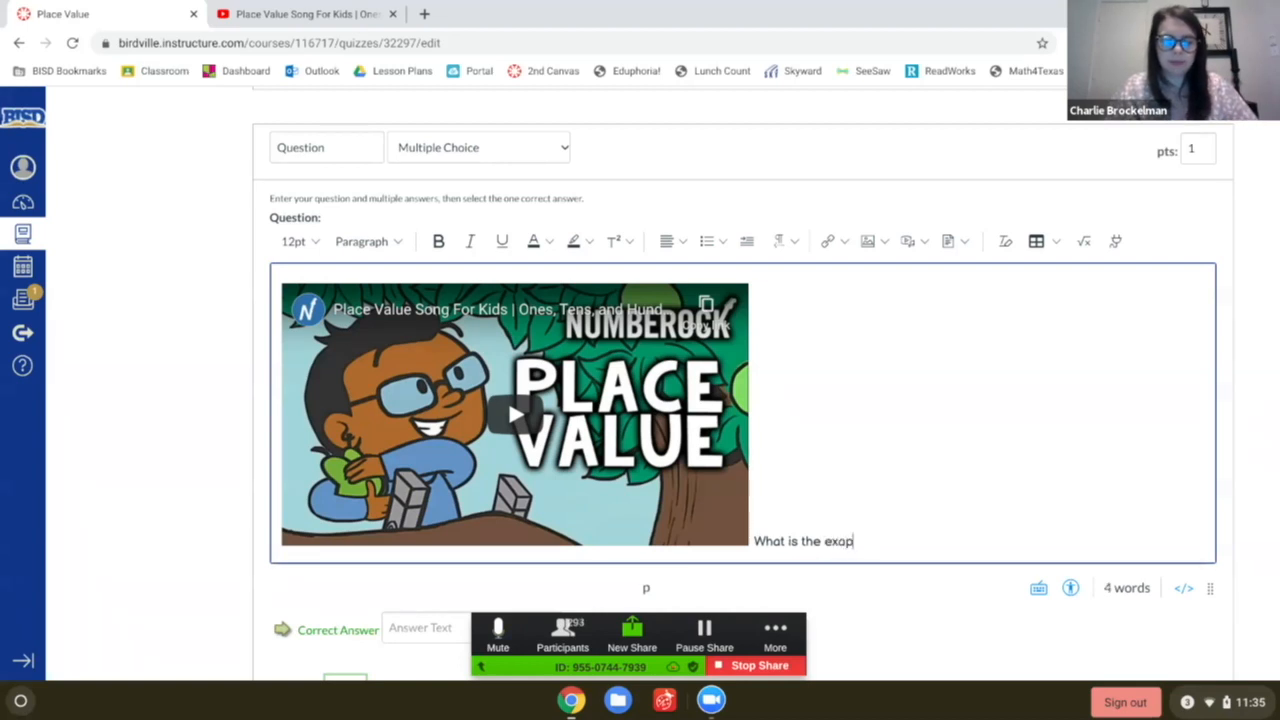
{"action": "type", "text": "nded form"}
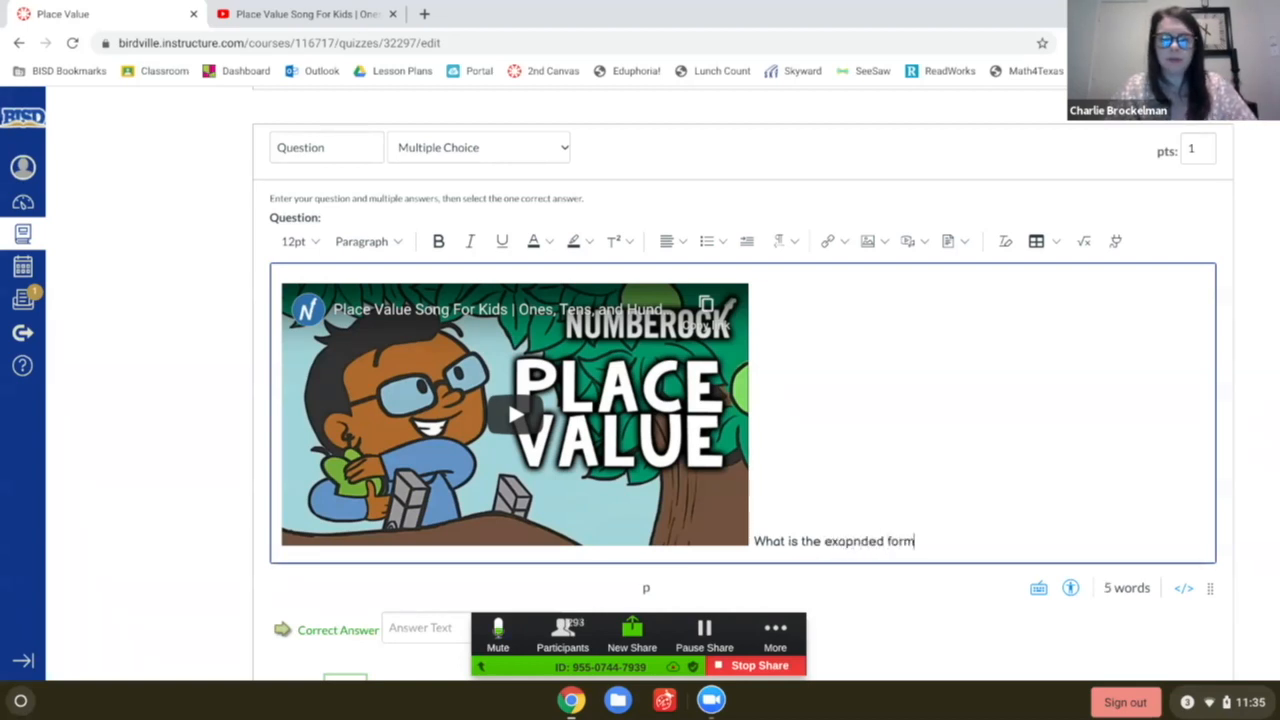
{"action": "type", "text": " of 134?"}
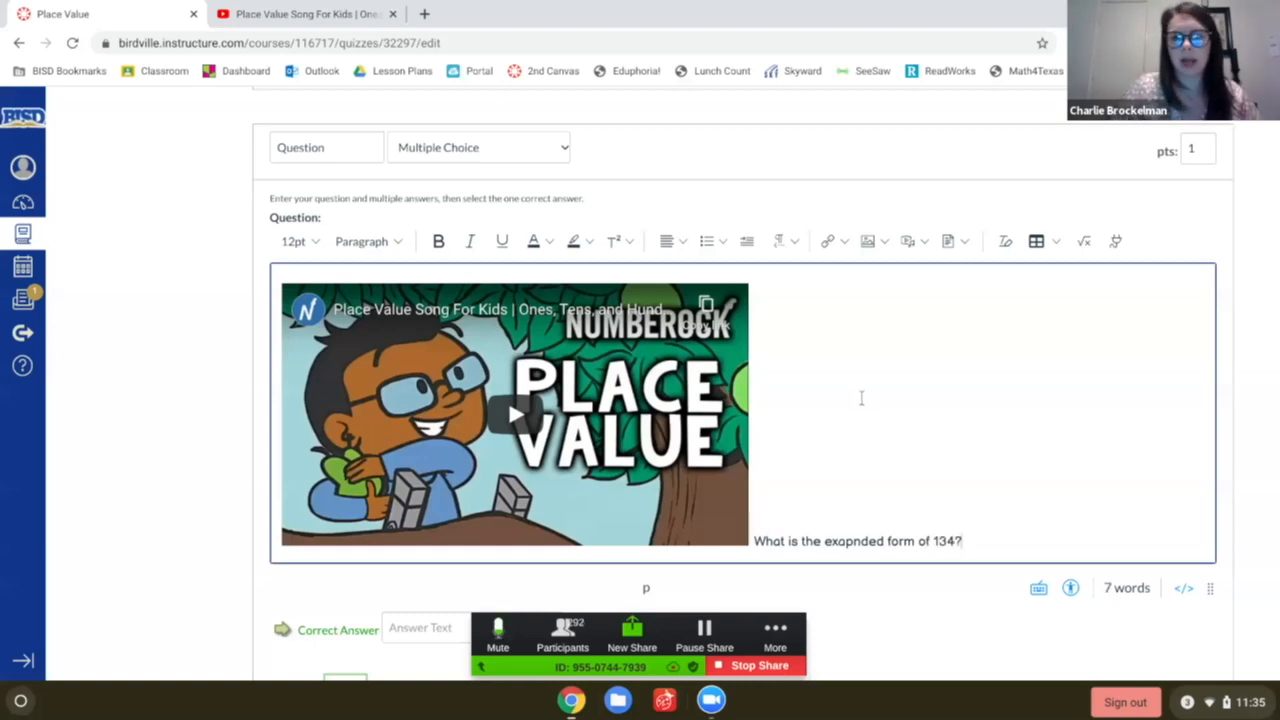
Update the video question with its answer fields left blank.
{"action": "scroll", "coordinate": [861, 398], "scroll_direction": "down", "scroll_amount": 1}
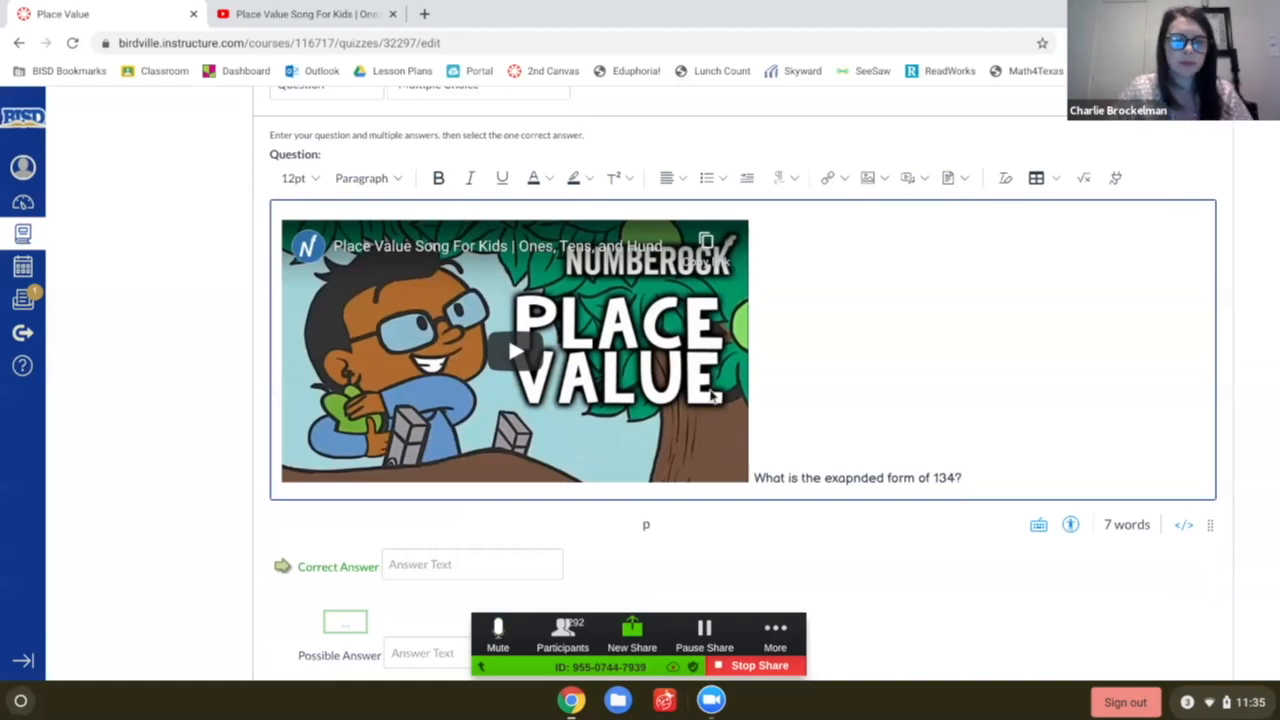
{"action": "scroll", "coordinate": [876, 431], "scroll_direction": "down", "scroll_amount": 5}
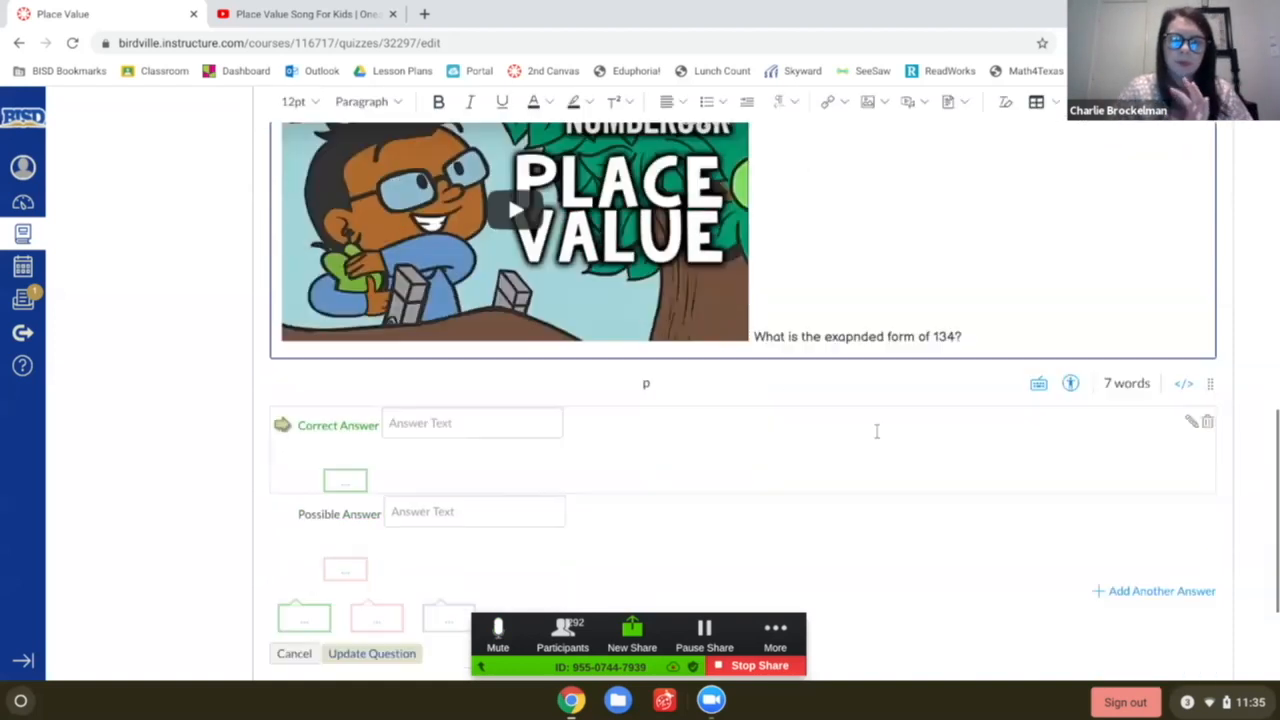
{"action": "scroll", "coordinate": [876, 431], "scroll_direction": "up", "scroll_amount": 6}
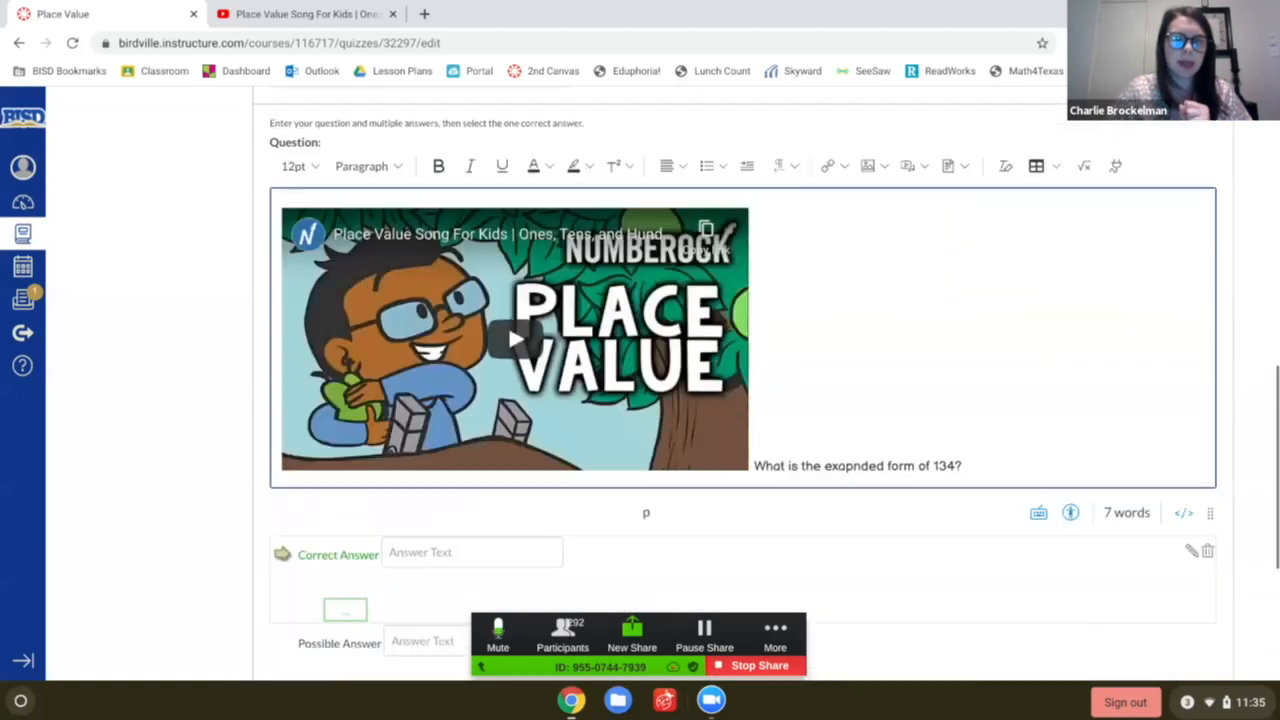
{"action": "scroll", "coordinate": [818, 400], "scroll_direction": "down", "scroll_amount": 1}
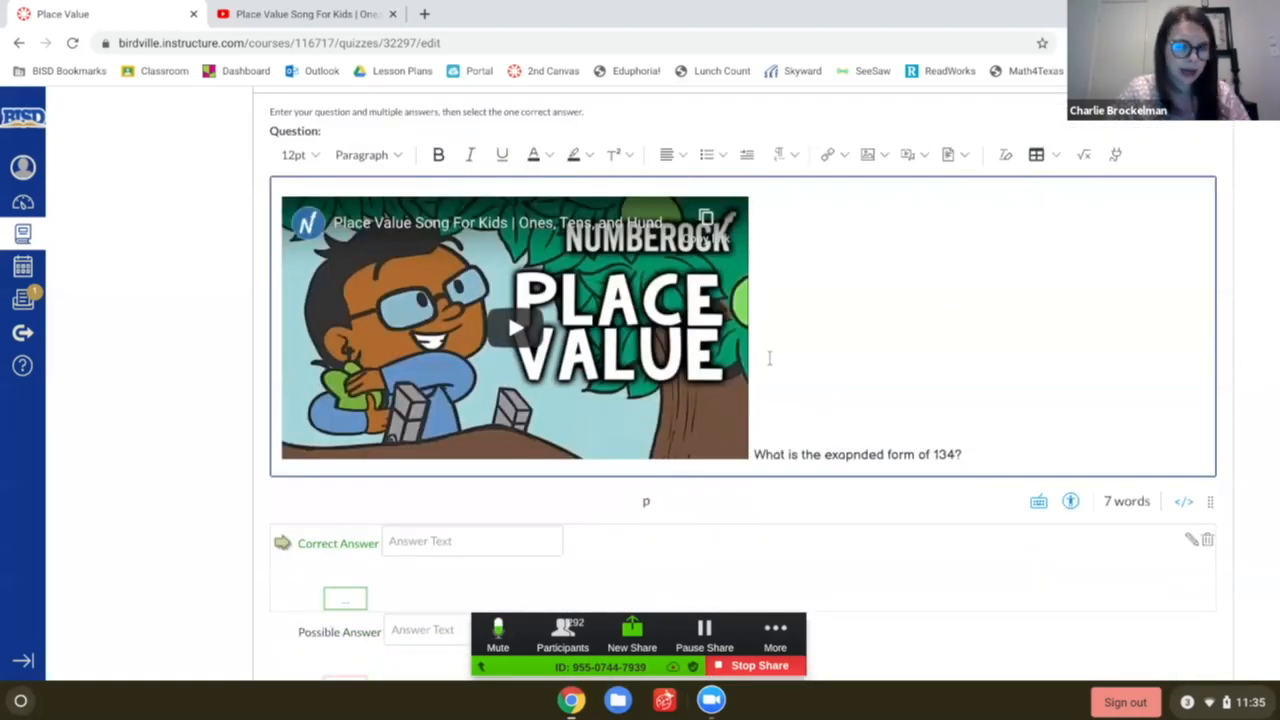
{"action": "scroll", "coordinate": [769, 358], "scroll_direction": "down", "scroll_amount": 1}
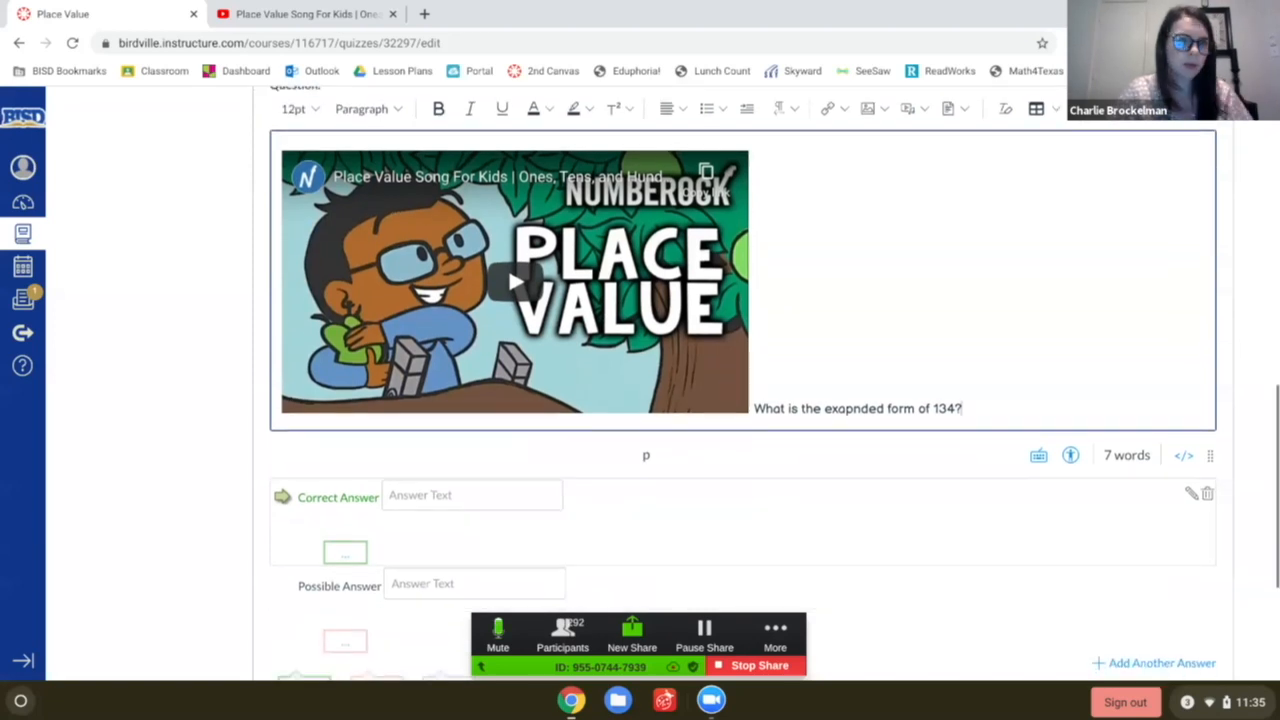
{"action": "scroll", "coordinate": [793, 488], "scroll_direction": "up", "scroll_amount": 1}
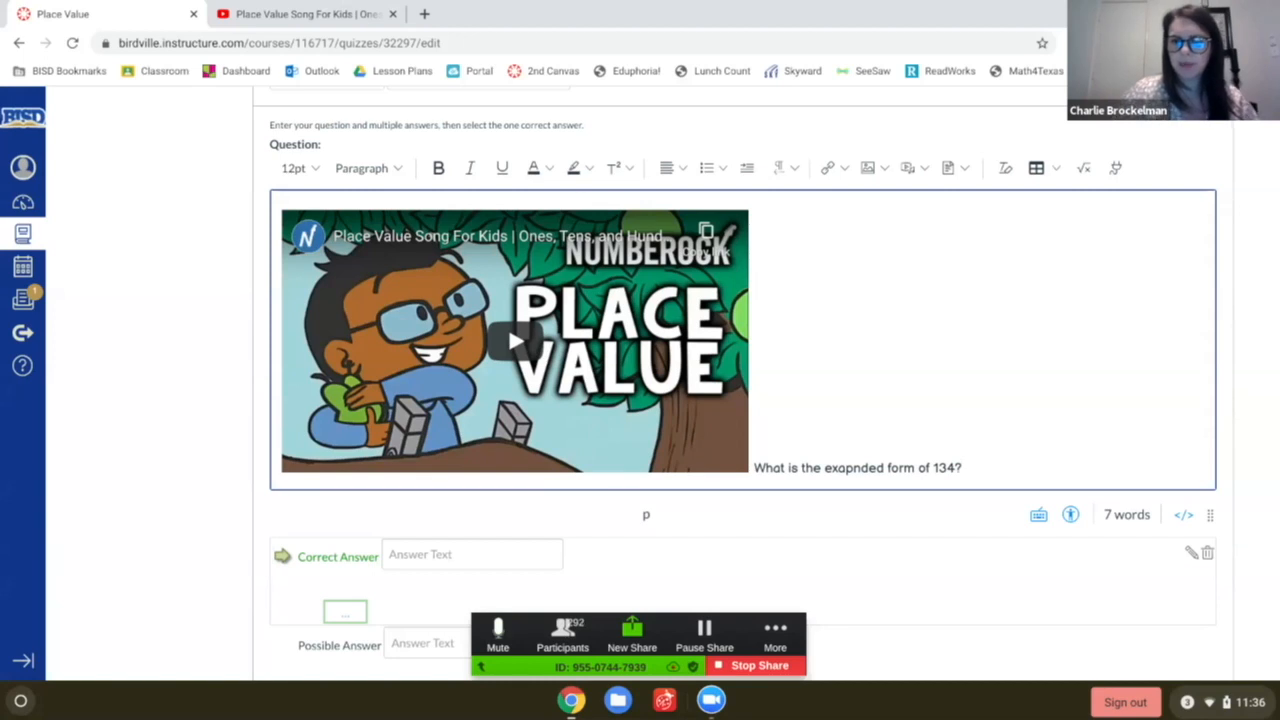
{"action": "scroll", "coordinate": [1000, 312], "scroll_direction": "down", "scroll_amount": 3}
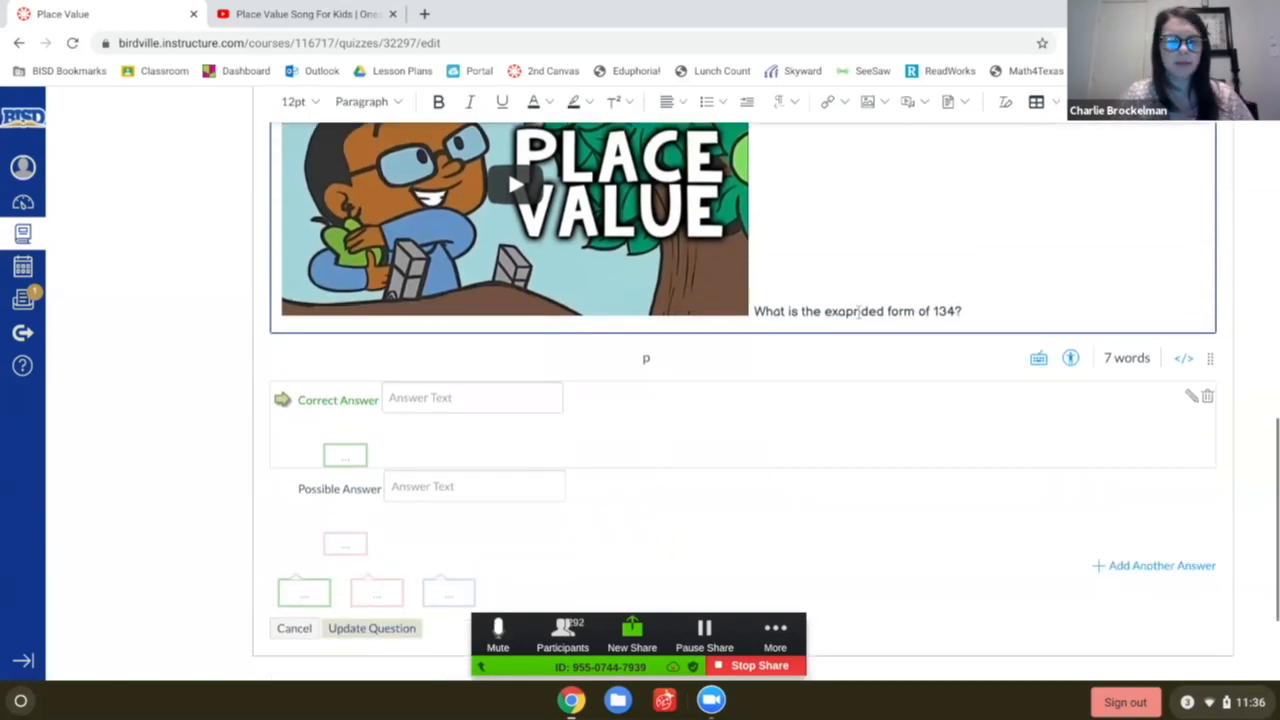
{"action": "left_click", "coordinate": [430, 400]}
{"action": "scroll", "coordinate": [430, 400], "scroll_direction": "down", "scroll_amount": 2}
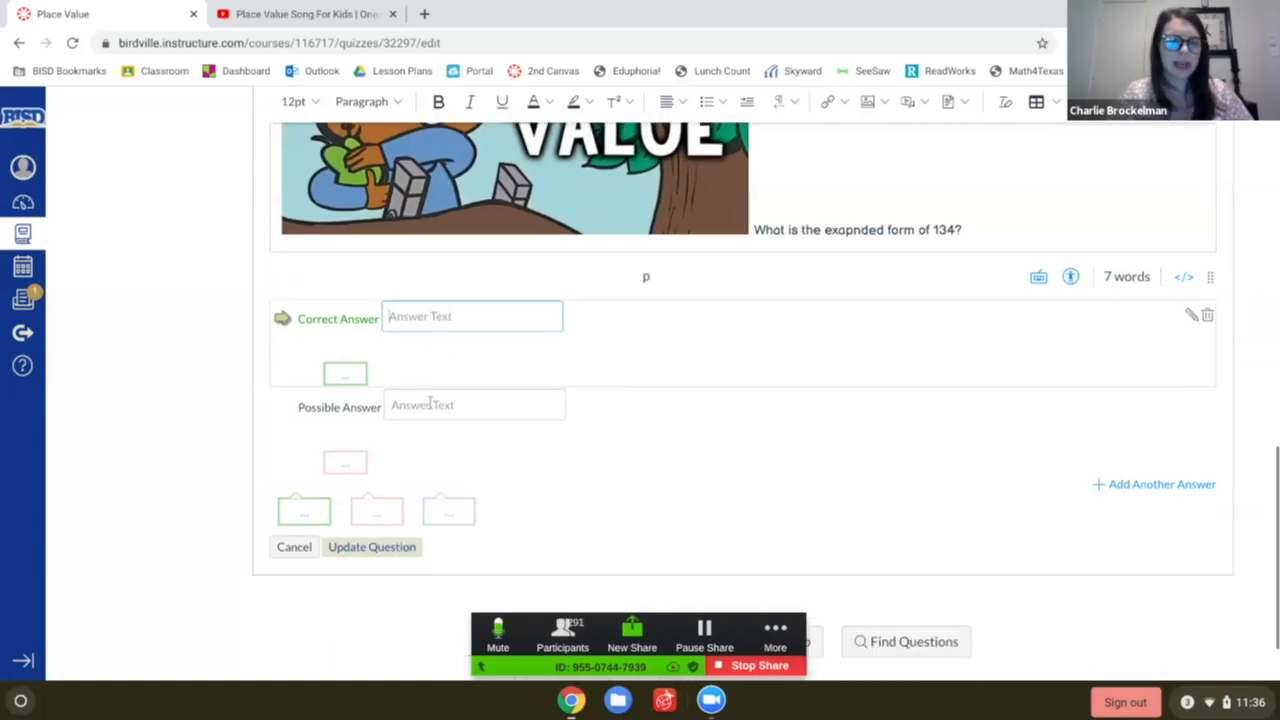
{"action": "left_click", "coordinate": [398, 515]}
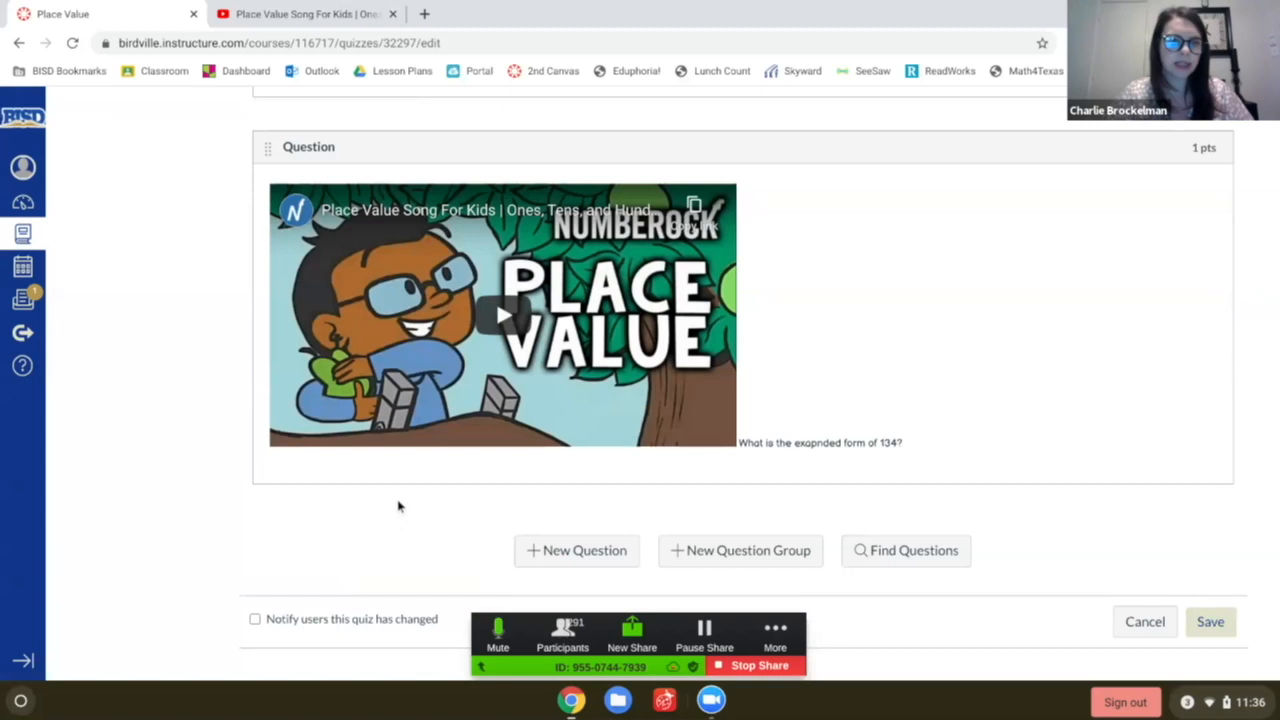
Review the quiz's question list and point values from the first question through the embedded-video question.
{"action": "scroll", "coordinate": [398, 510], "scroll_direction": "up", "scroll_amount": 15}
{"action": "scroll", "coordinate": [398, 502], "scroll_direction": "down", "scroll_amount": 5}
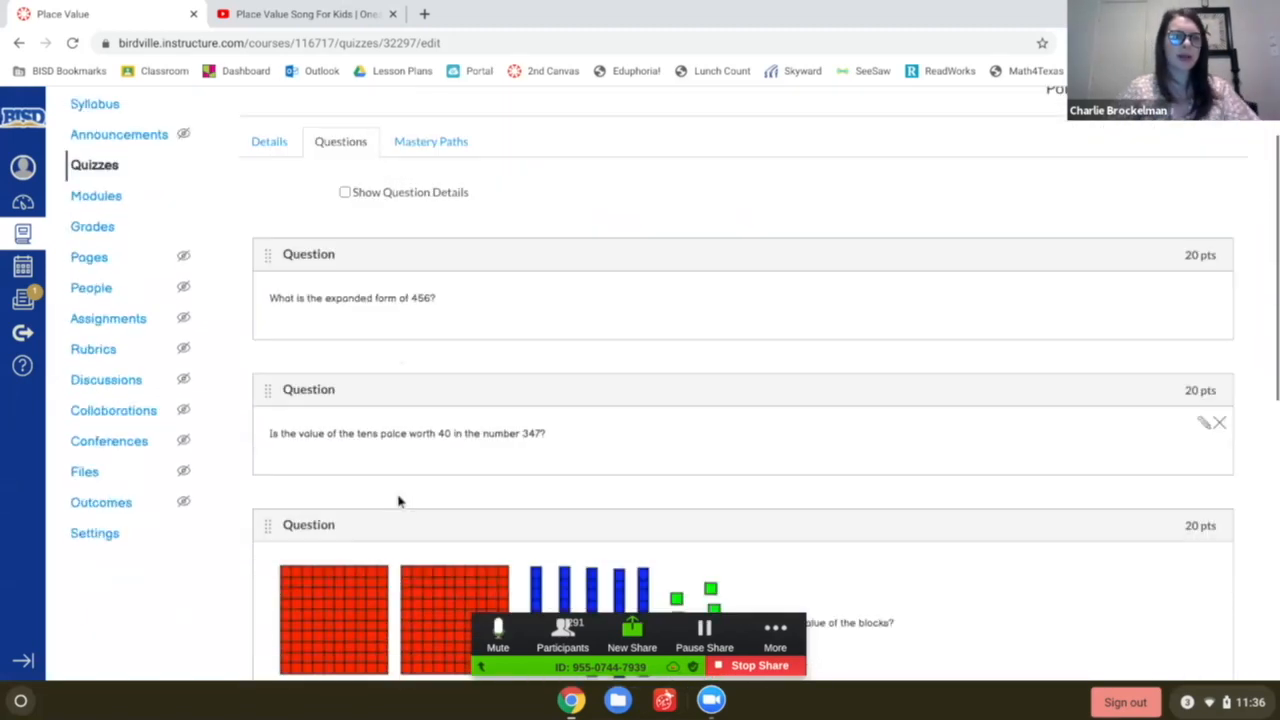
{"action": "scroll", "coordinate": [743, 400], "scroll_direction": "up", "scroll_amount": 2}
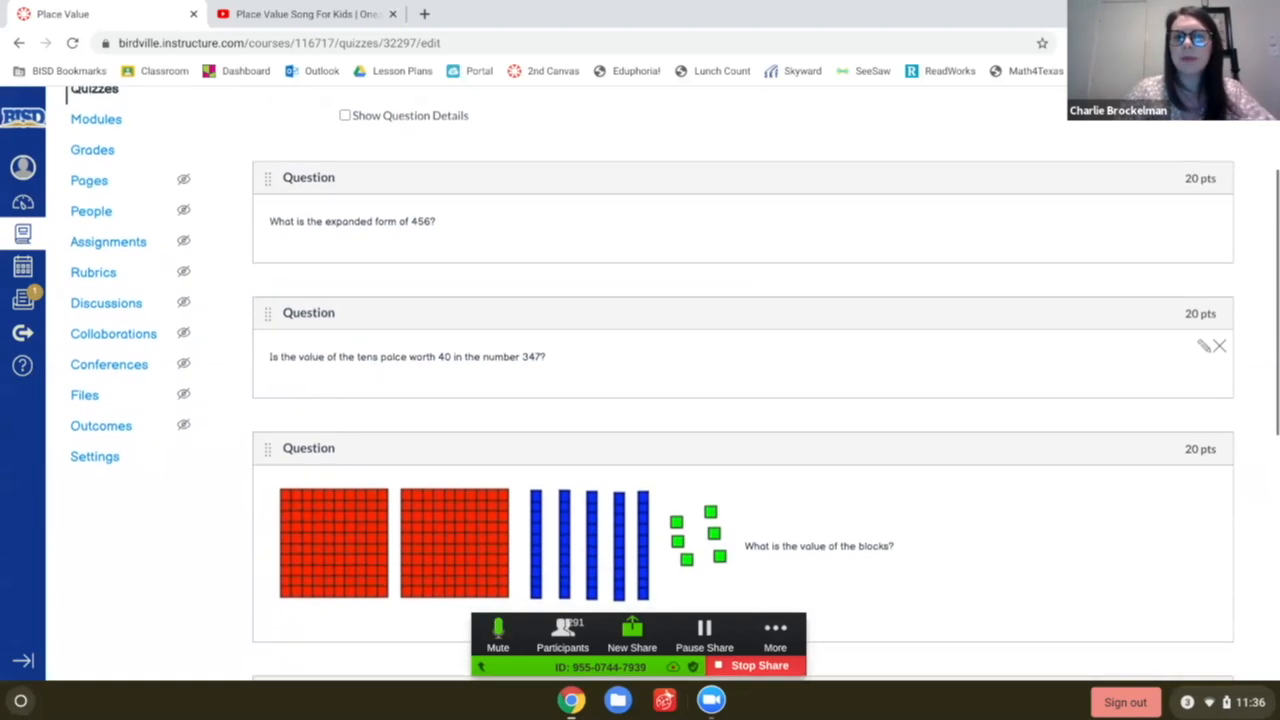
{"action": "scroll", "coordinate": [743, 383], "scroll_direction": "down", "scroll_amount": 3}
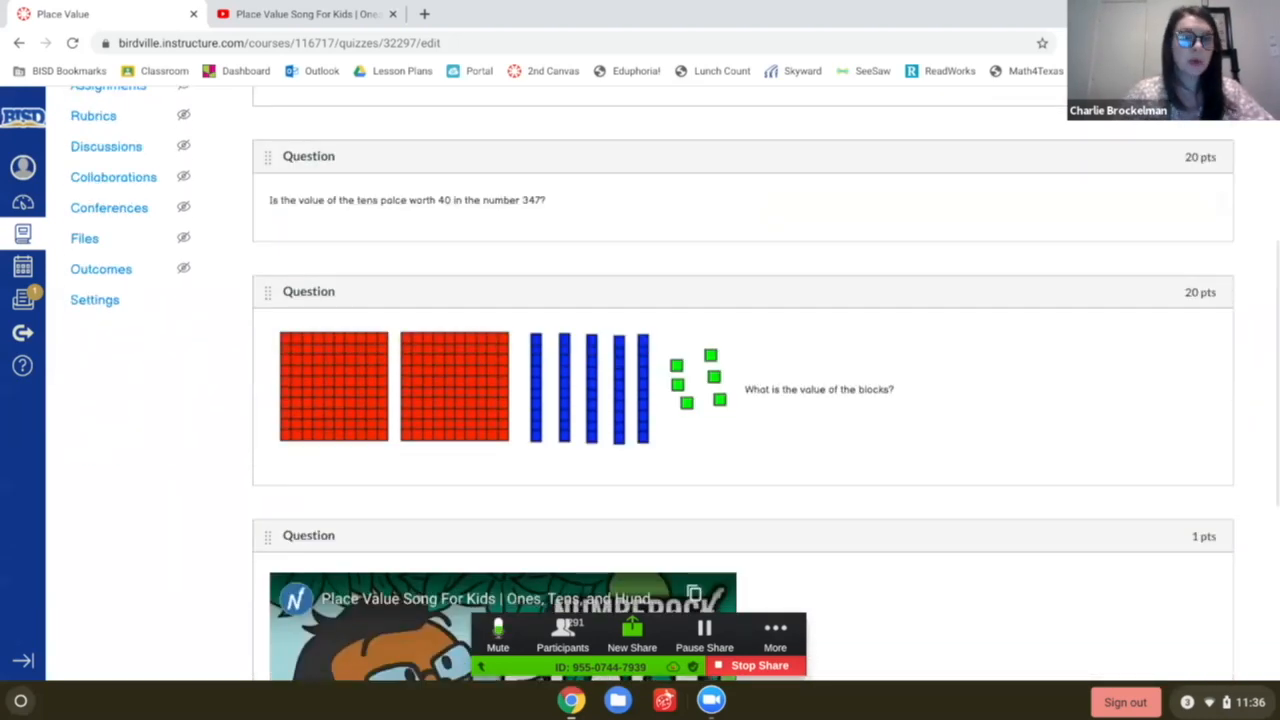
{"action": "scroll", "coordinate": [743, 383], "scroll_direction": "down", "scroll_amount": 5}
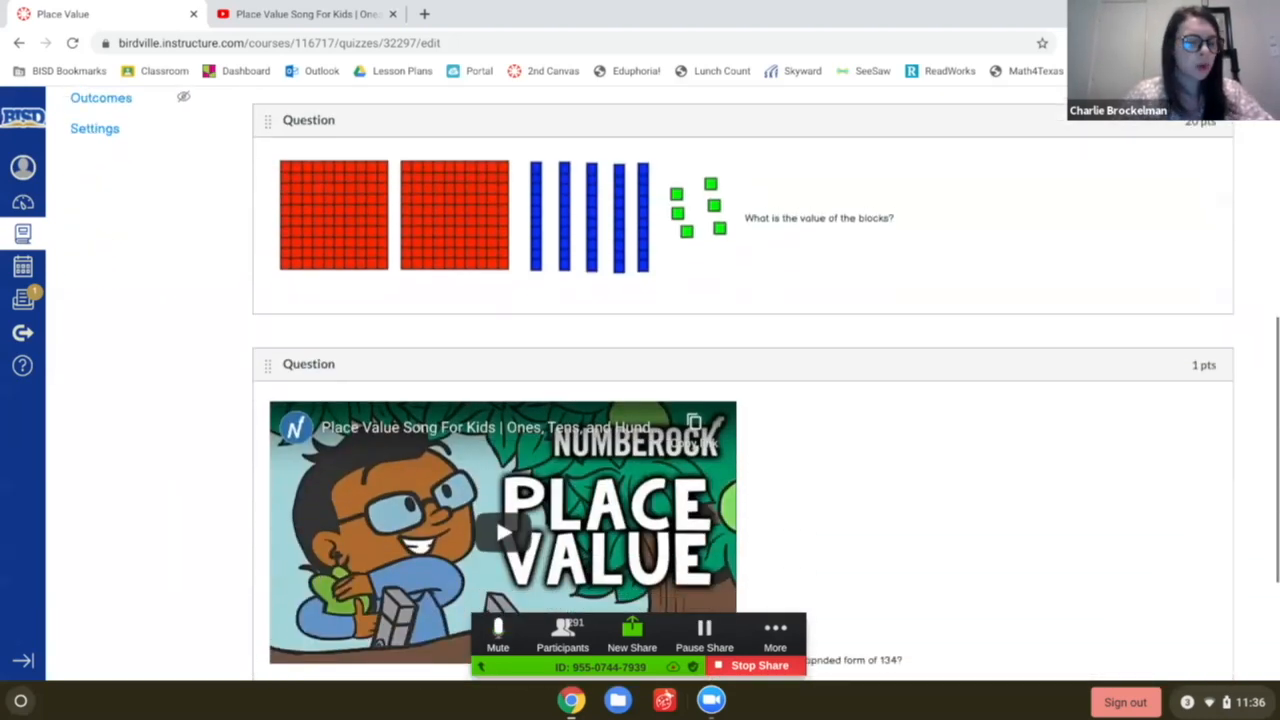
{"action": "scroll", "coordinate": [743, 383], "scroll_direction": "down", "scroll_amount": 3}
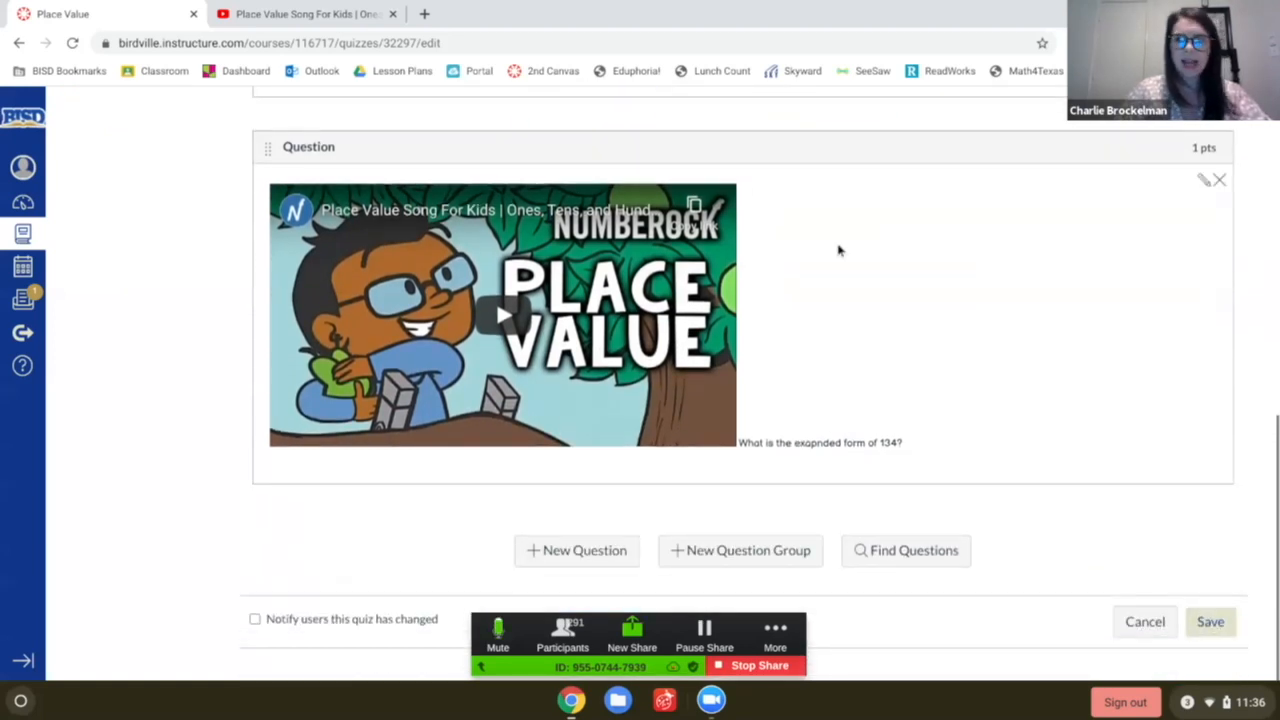
{"action": "scroll", "coordinate": [838, 250], "scroll_direction": "up", "scroll_amount": 10}
{"action": "scroll", "coordinate": [838, 250], "scroll_direction": "down", "scroll_amount": 2}
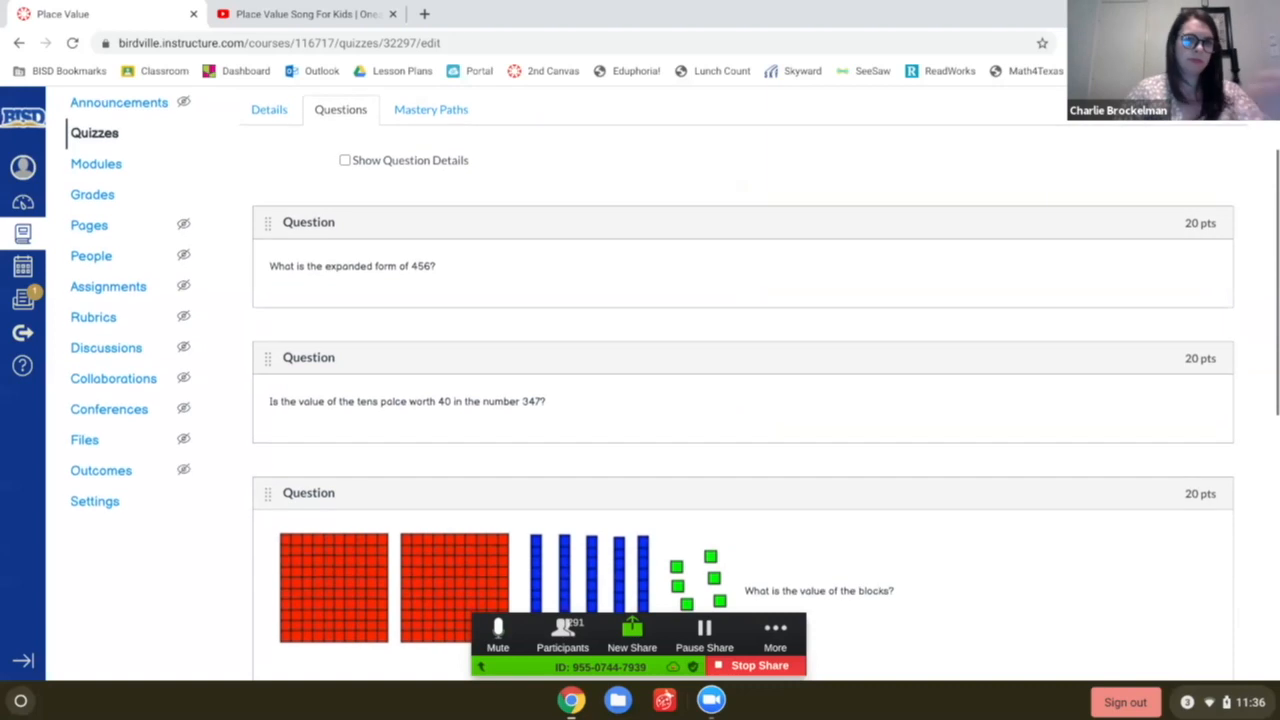
{"action": "scroll", "coordinate": [743, 383], "scroll_direction": "down", "scroll_amount": 8}
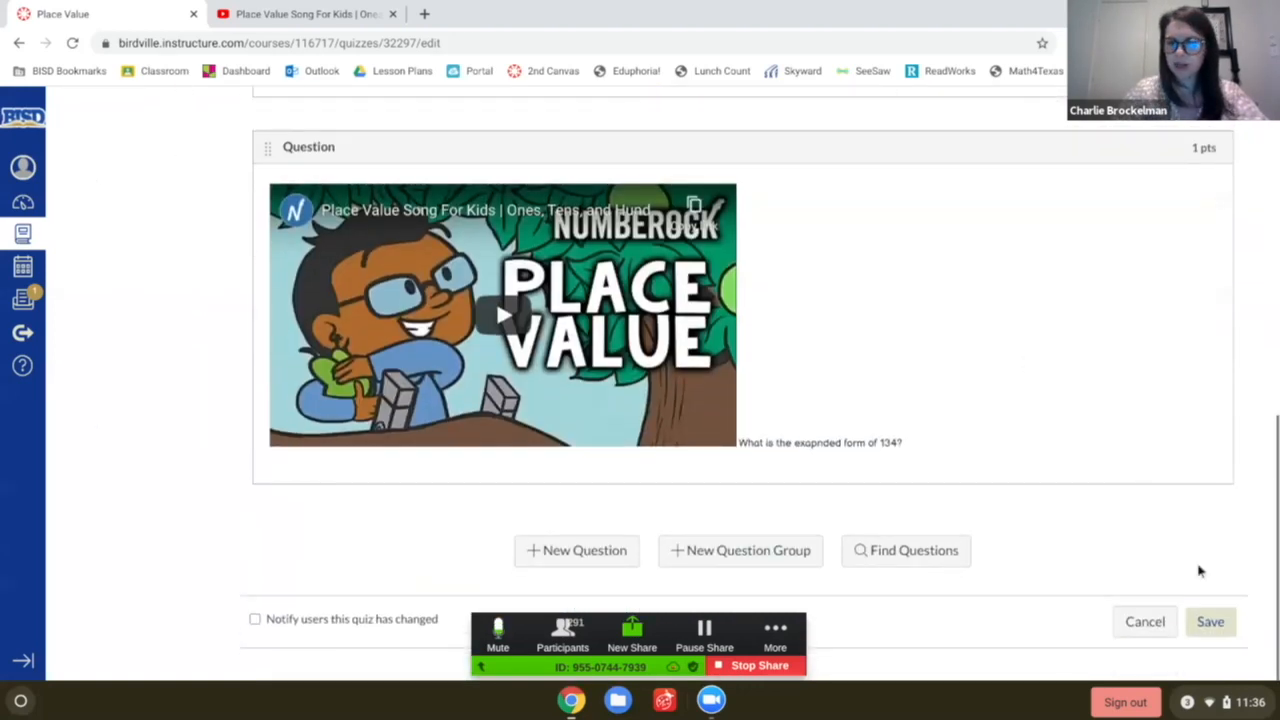
Save the Place Value quiz and check its settings summary.
{"action": "left_click", "coordinate": [1210, 621]}
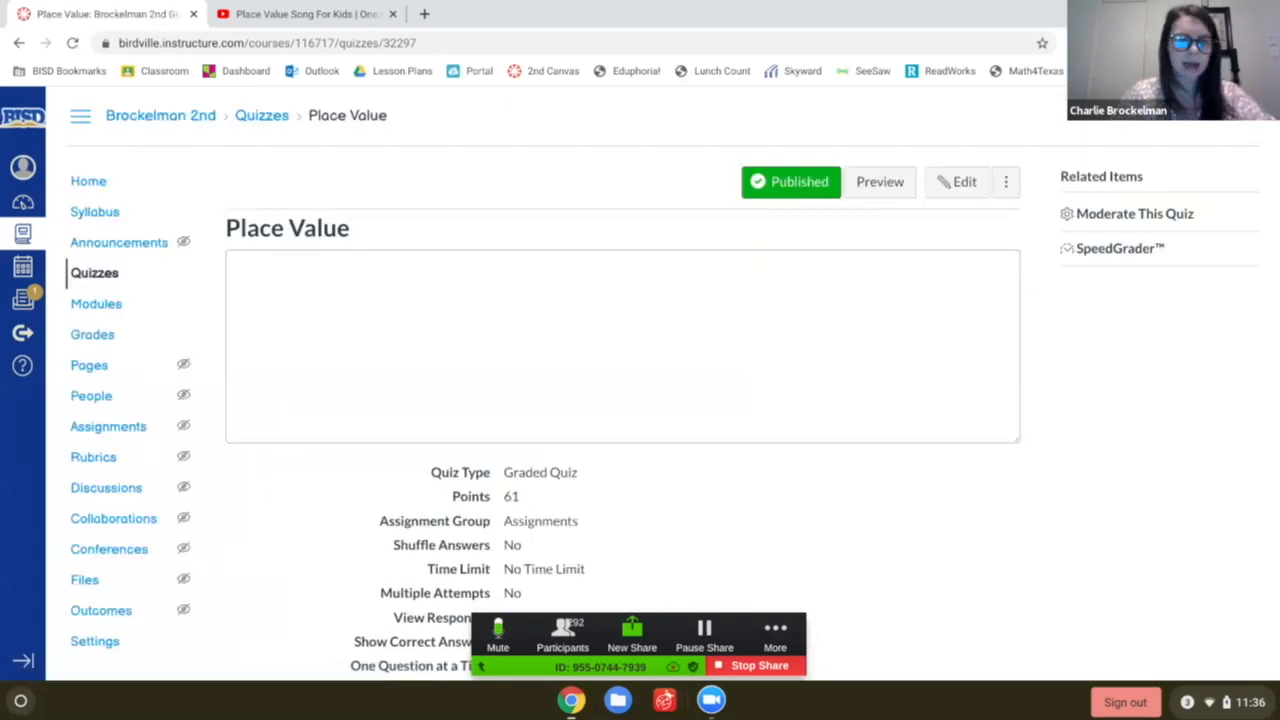
{"action": "scroll", "coordinate": [622, 350], "scroll_direction": "down", "scroll_amount": 2}
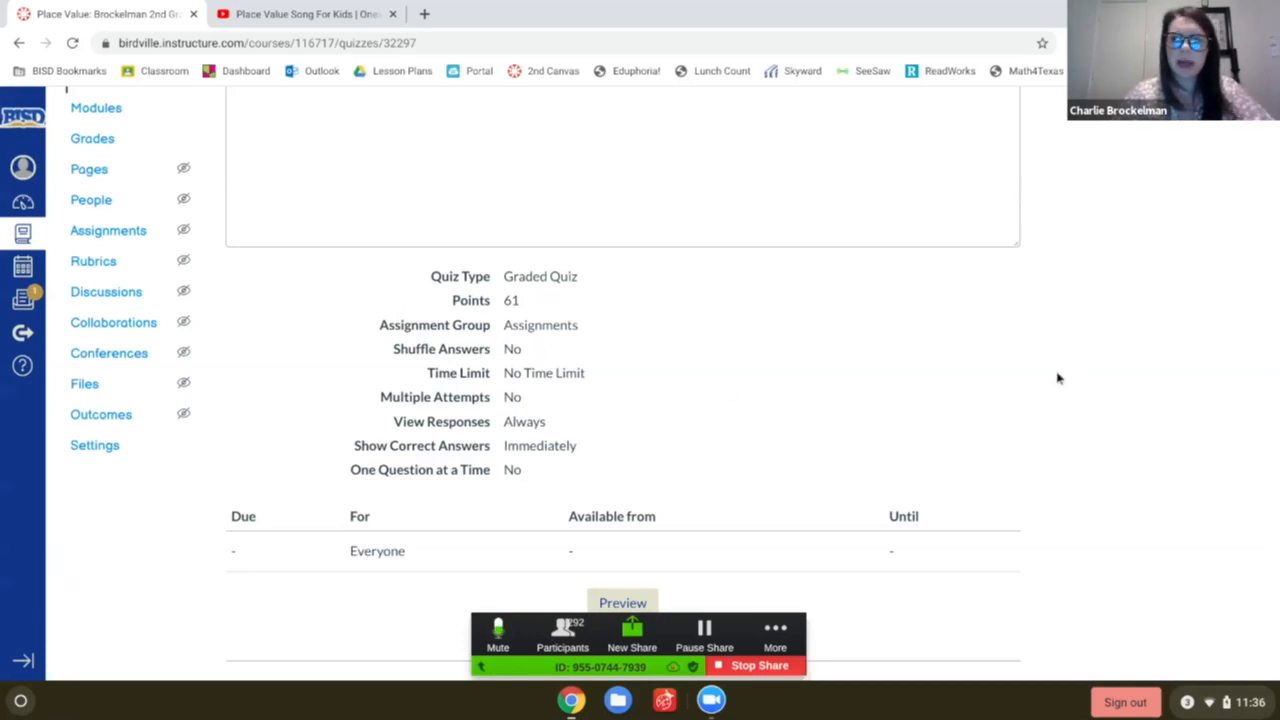
{"action": "scroll", "coordinate": [1060, 372], "scroll_direction": "up", "scroll_amount": 2}
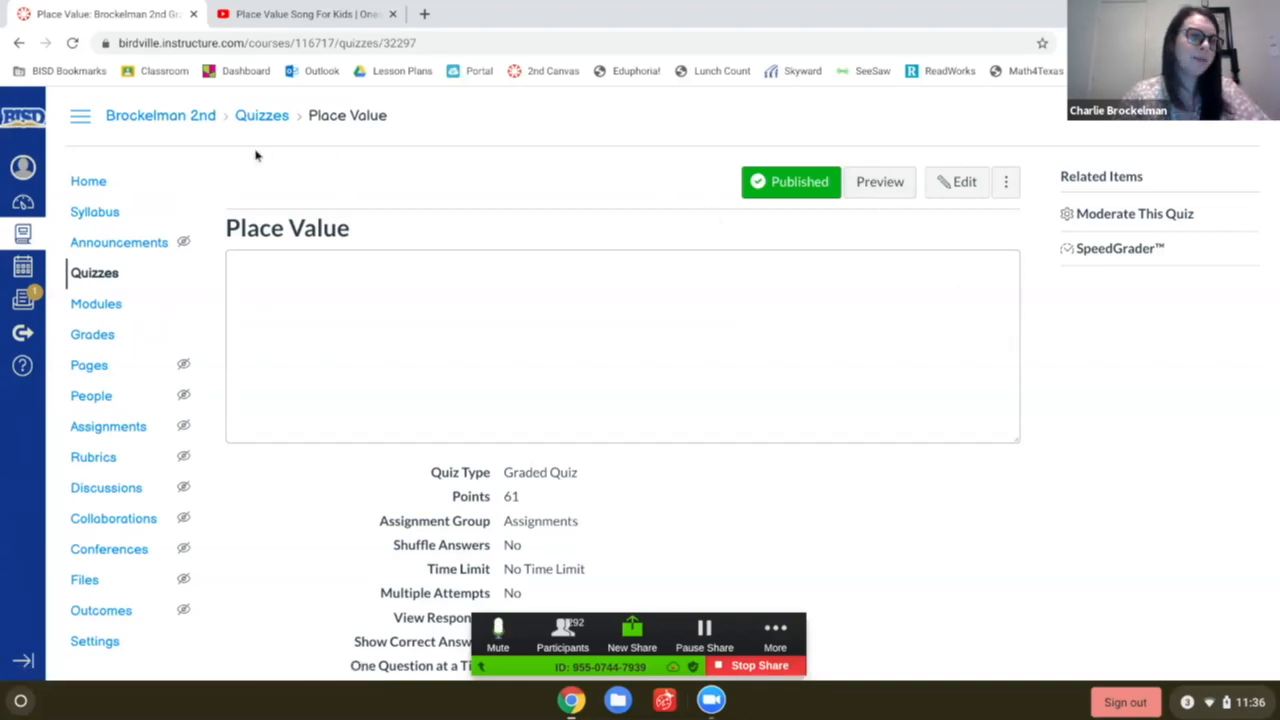
Enter Student View from the course home page and start taking the Place Value quiz.
{"action": "left_click", "coordinate": [90, 183]}
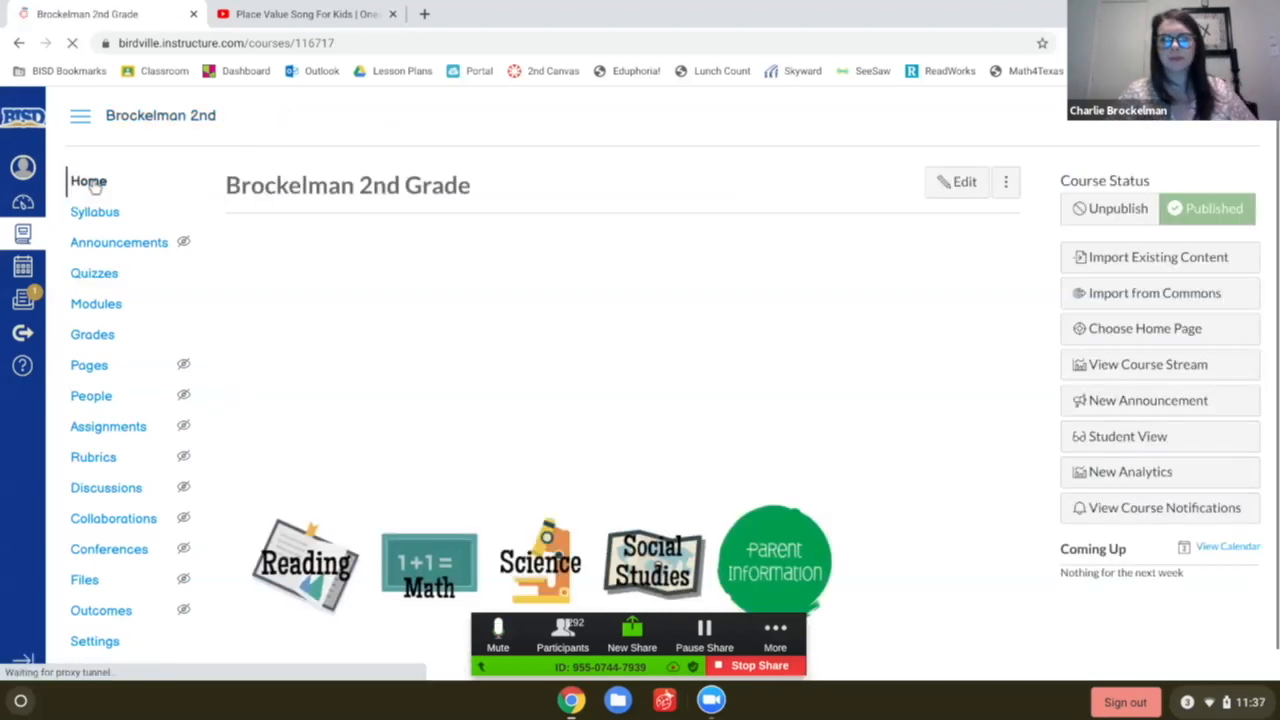
{"action": "left_click", "coordinate": [1150, 438]}
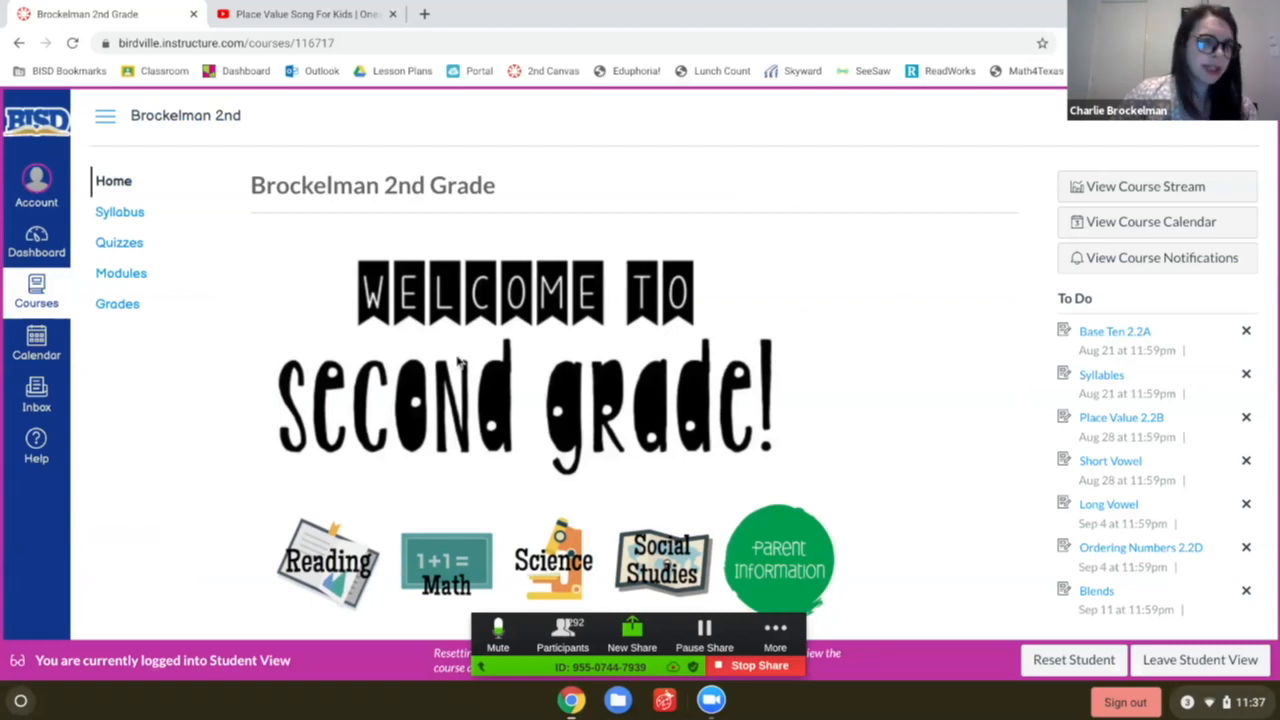
{"action": "left_click", "coordinate": [120, 243]}
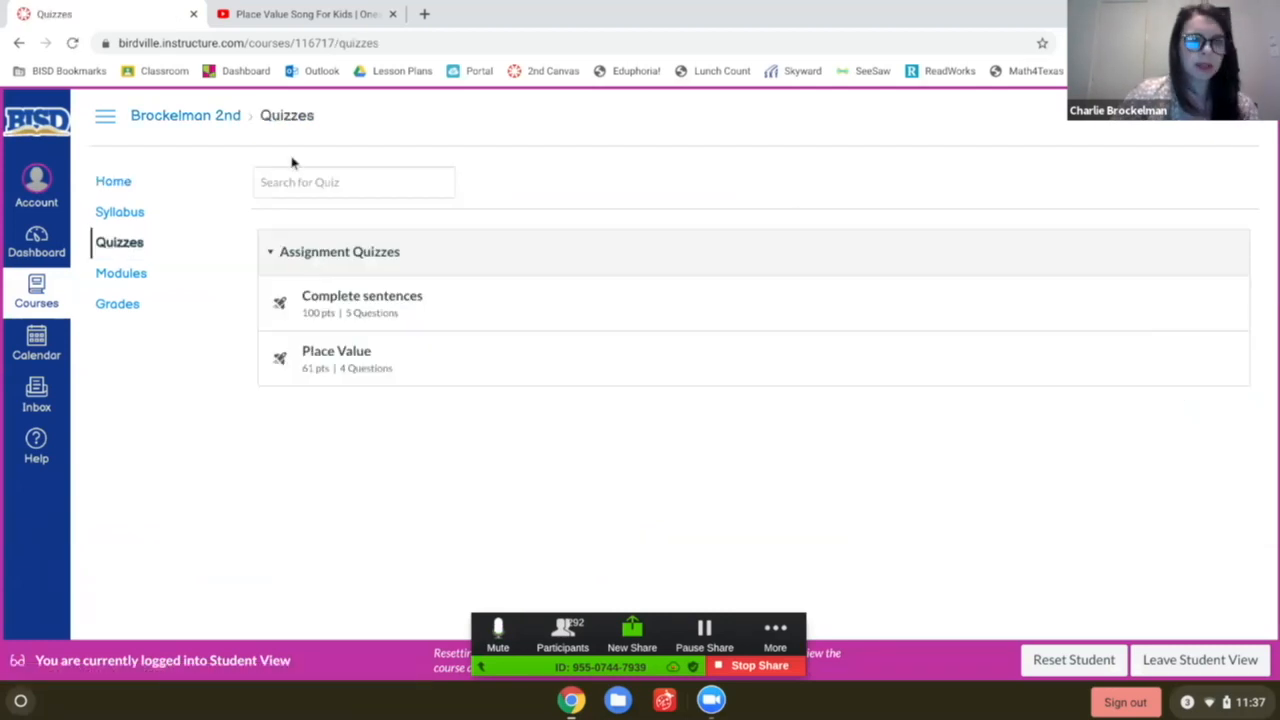
{"action": "left_click", "coordinate": [346, 360]}
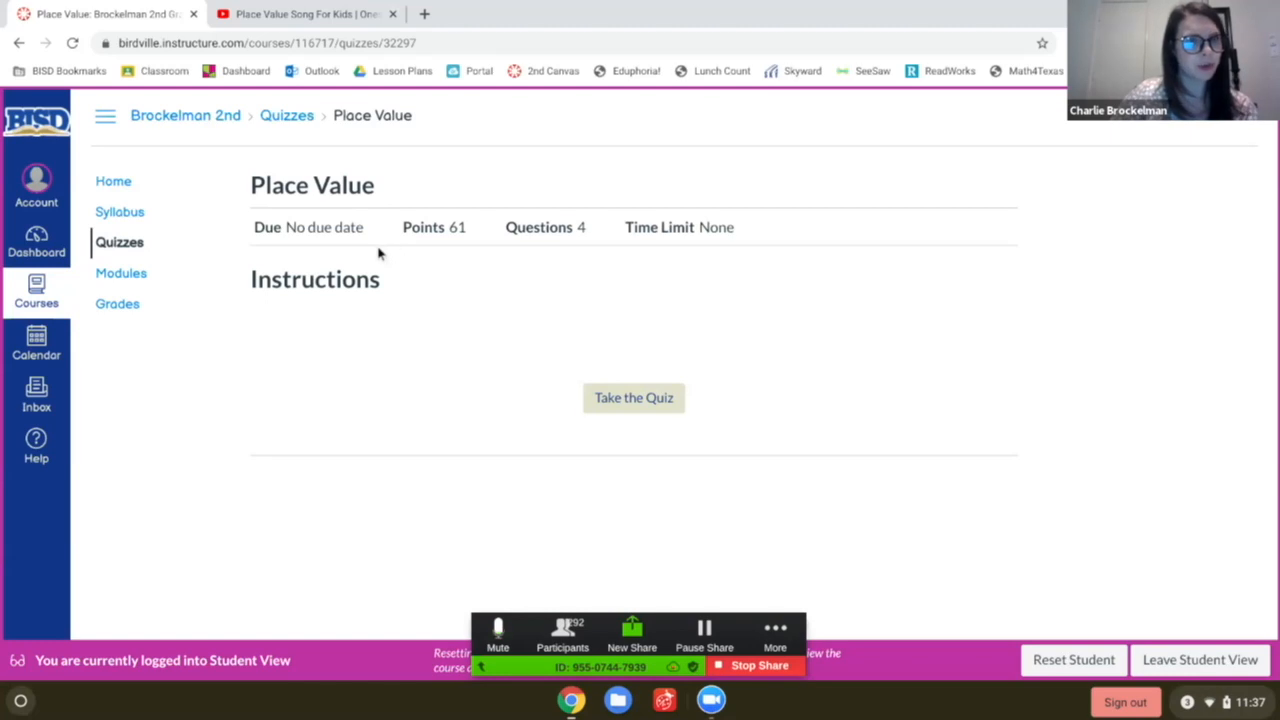
{"action": "left_click", "coordinate": [636, 399]}
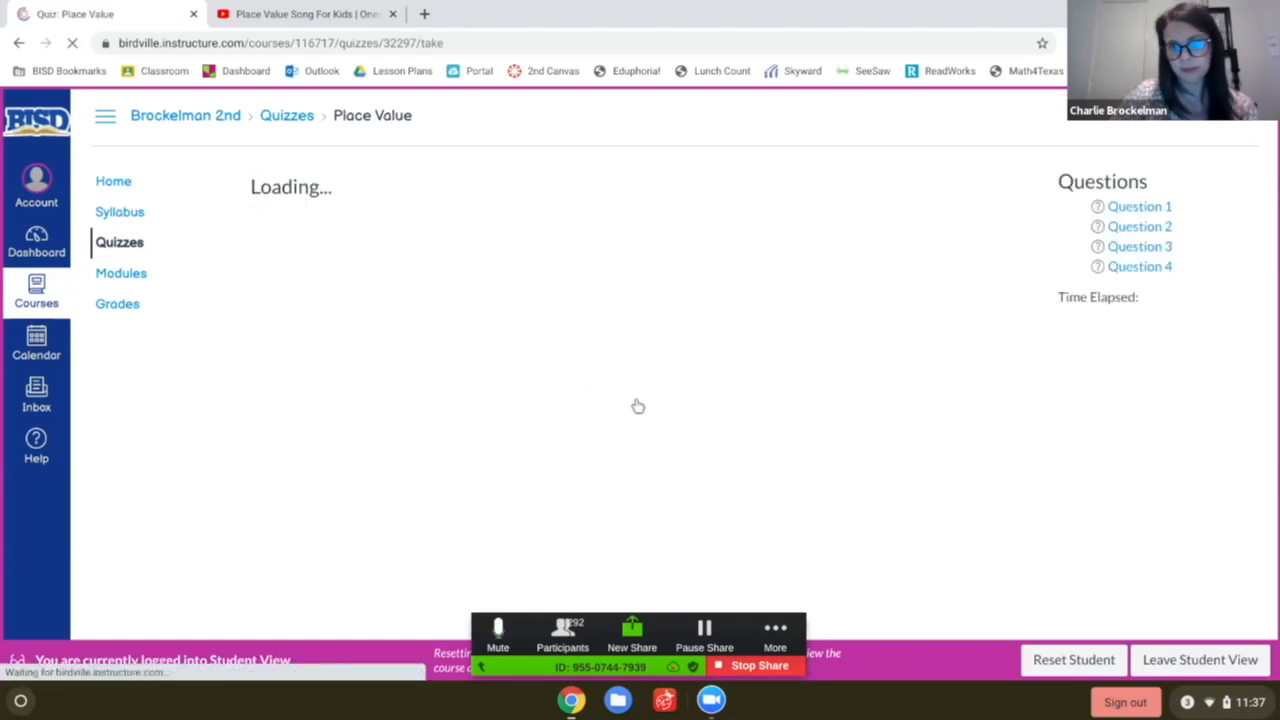
Answer Question 1 with "400 + 50 + 6" and Question 2 with True.
{"action": "scroll", "coordinate": [774, 276], "scroll_direction": "down", "scroll_amount": 1}
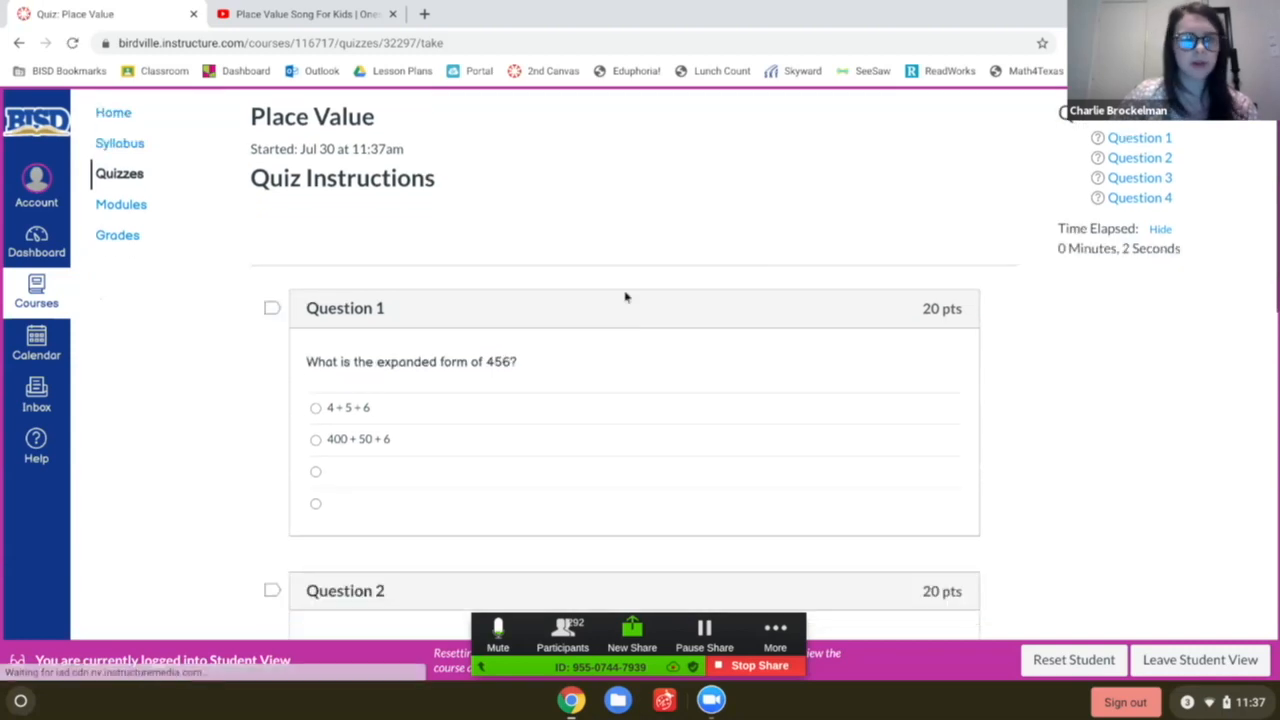
{"action": "left_click", "coordinate": [317, 440]}
{"action": "scroll", "coordinate": [464, 348], "scroll_direction": "down", "scroll_amount": 3}
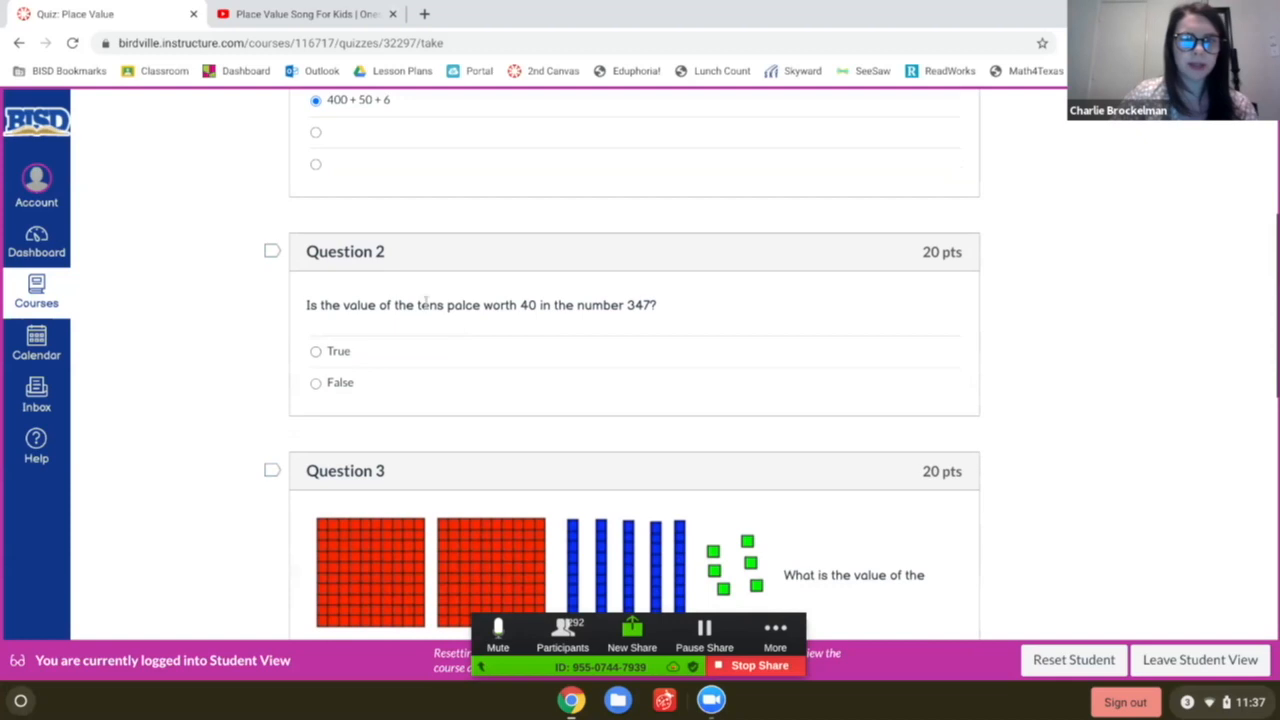
{"action": "left_click", "coordinate": [315, 353]}
Answer Question 3 about the value of the base-ten blocks with 256.
{"action": "scroll", "coordinate": [437, 323], "scroll_direction": "down", "scroll_amount": 2}
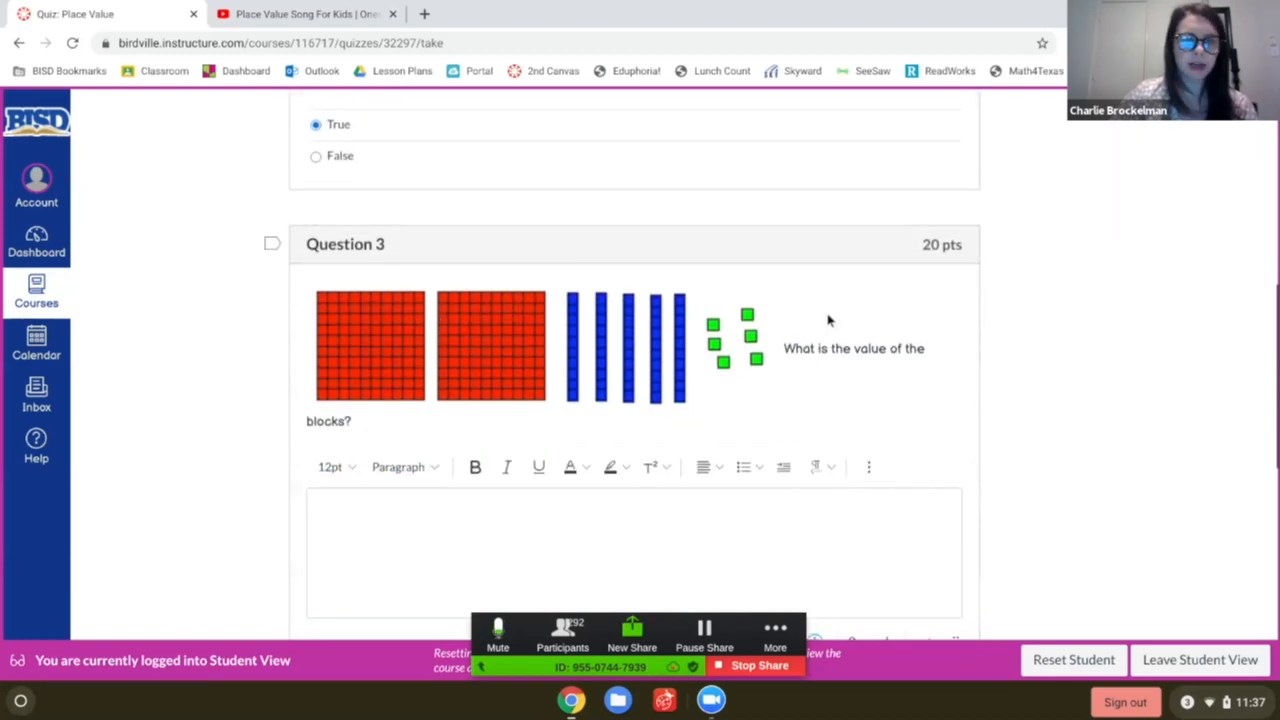
{"action": "left_click", "coordinate": [679, 533]}
{"action": "scroll", "coordinate": [677, 531], "scroll_direction": "down", "scroll_amount": 1}
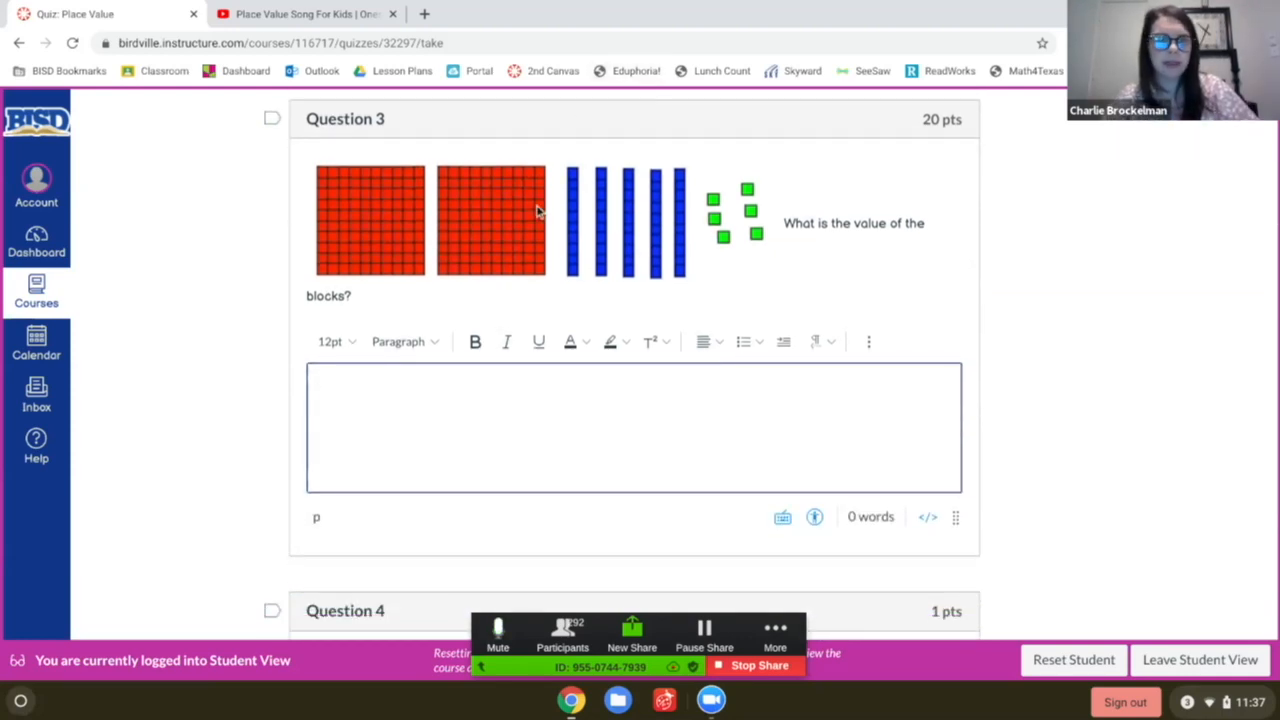
{"action": "type", "text": "256"}
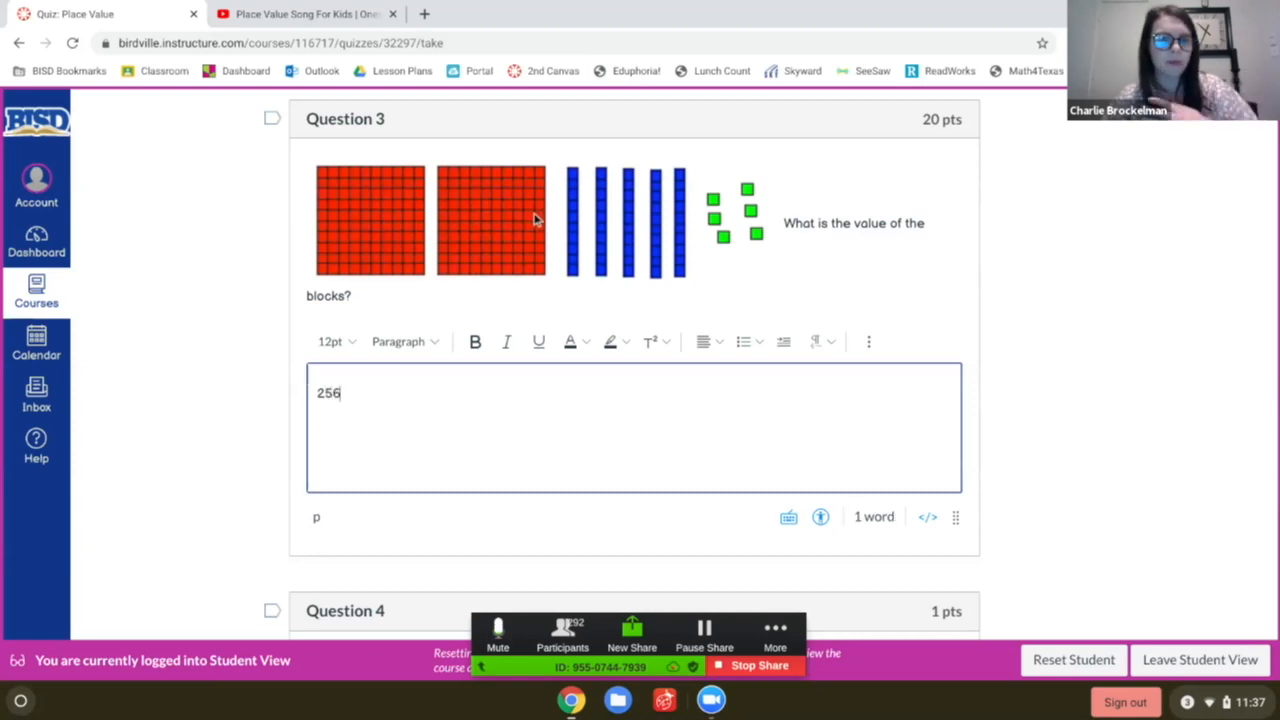
Try to play the embedded Place Value Song video in Question 4.
{"action": "scroll", "coordinate": [650, 252], "scroll_direction": "down", "scroll_amount": 1}
{"action": "scroll", "coordinate": [650, 256], "scroll_direction": "down", "scroll_amount": 5}
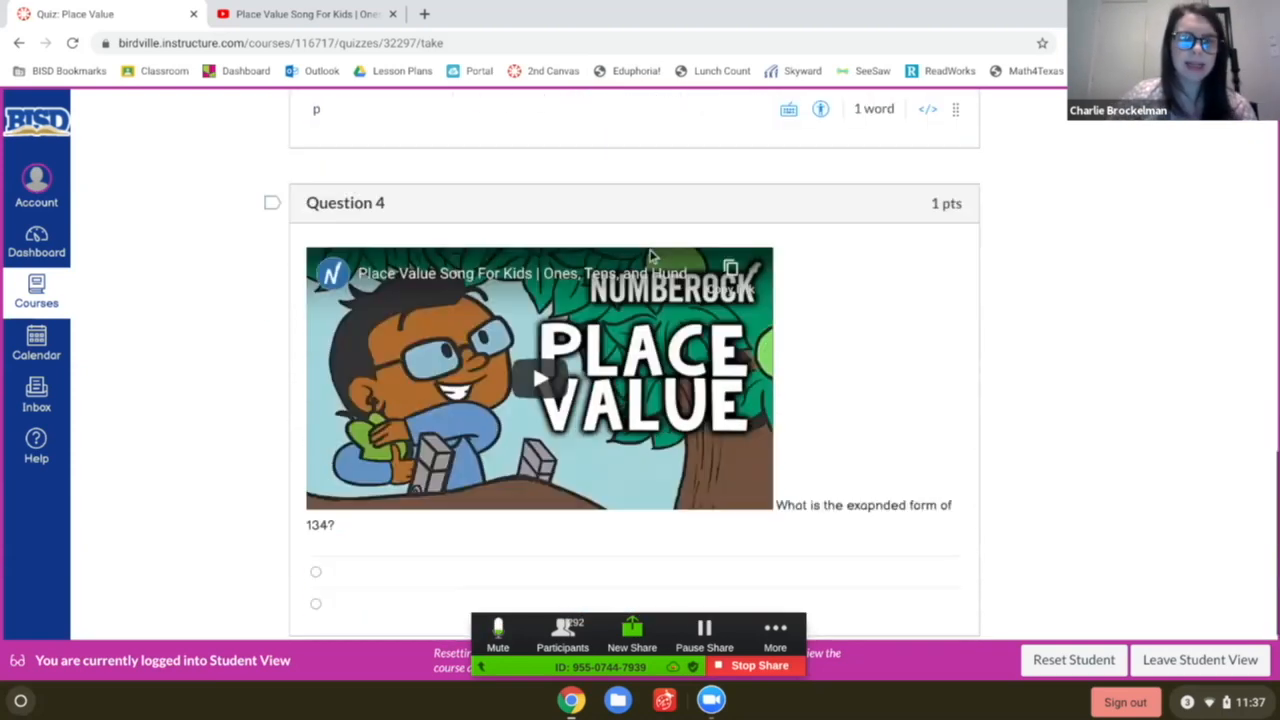
{"action": "scroll", "coordinate": [497, 318], "scroll_direction": "down", "scroll_amount": 1}
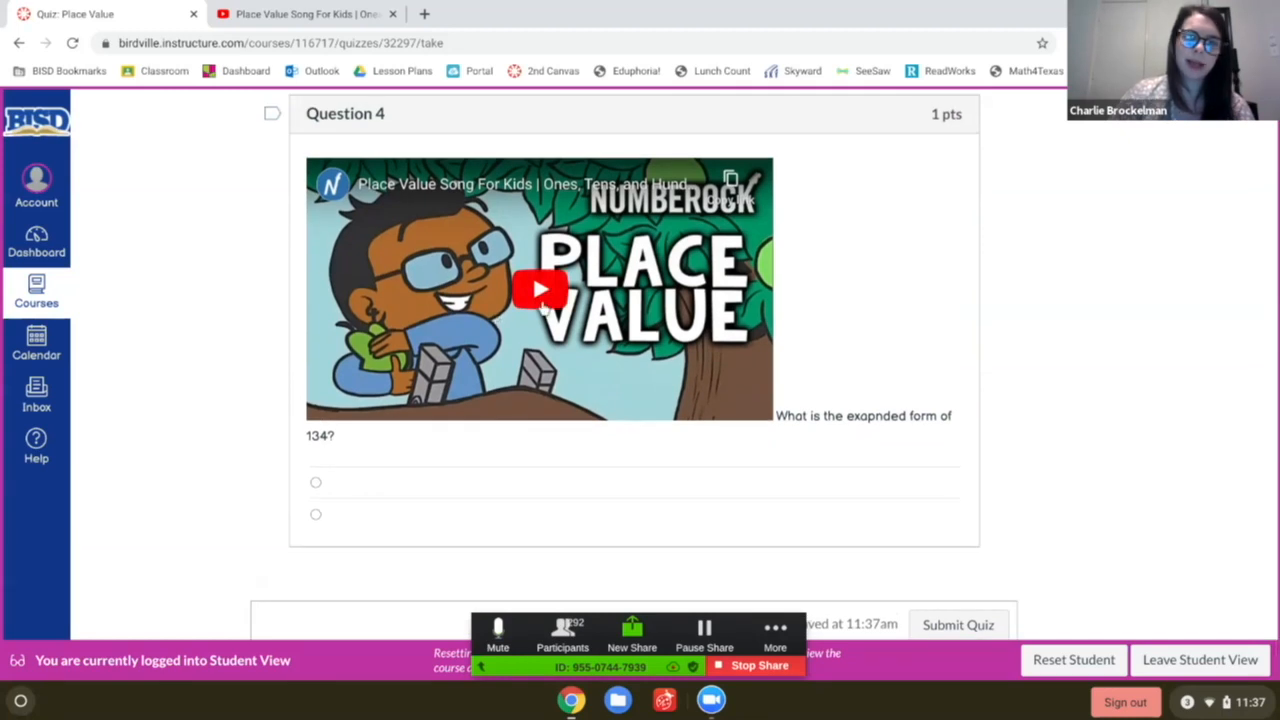
{"action": "left_click", "coordinate": [541, 304]}
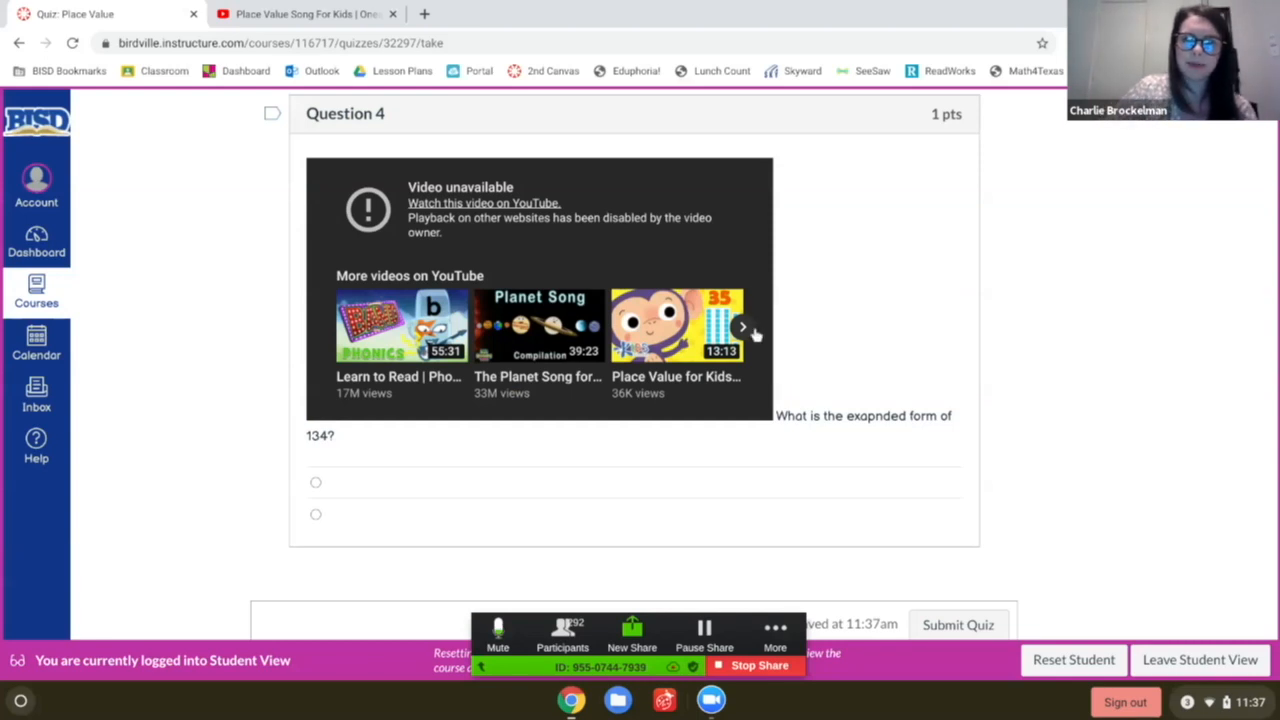
Submit the quiz with Question 4 left unanswered and review the attempt's score and graded answers.
{"action": "scroll", "coordinate": [814, 394], "scroll_direction": "down", "scroll_amount": 1}
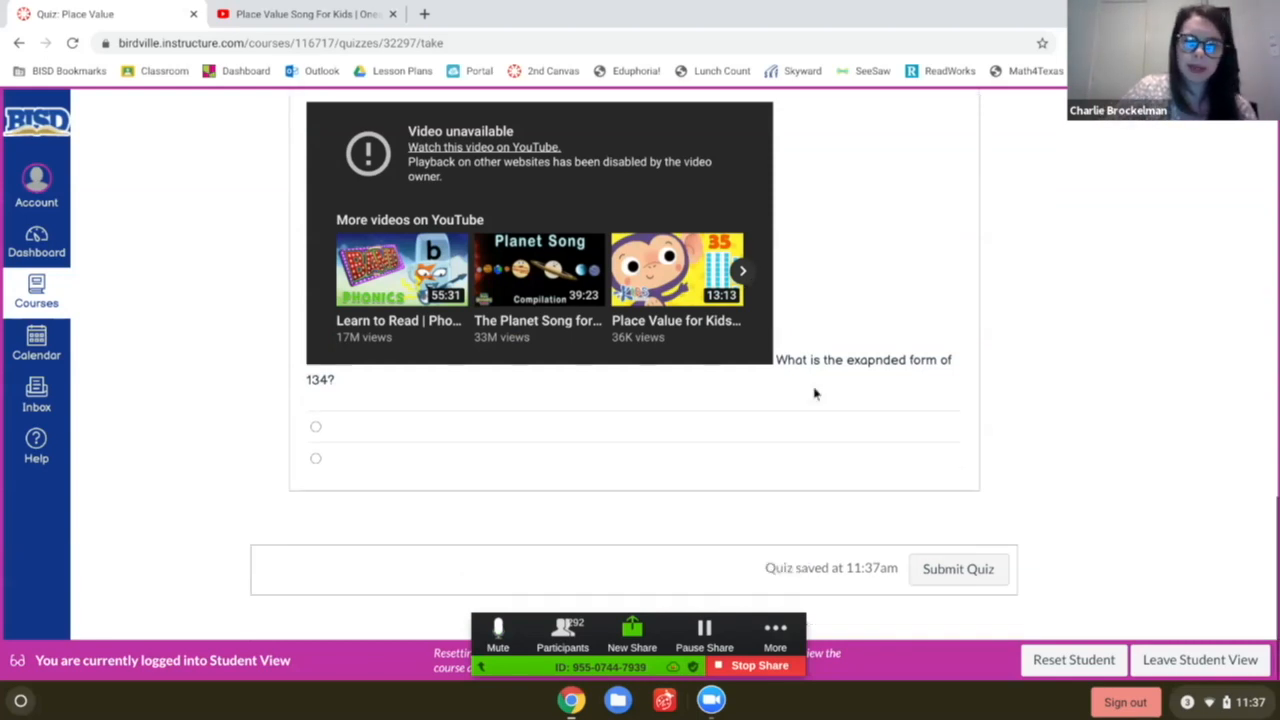
{"action": "left_click", "coordinate": [985, 570]}
{"action": "left_click", "coordinate": [774, 162]}
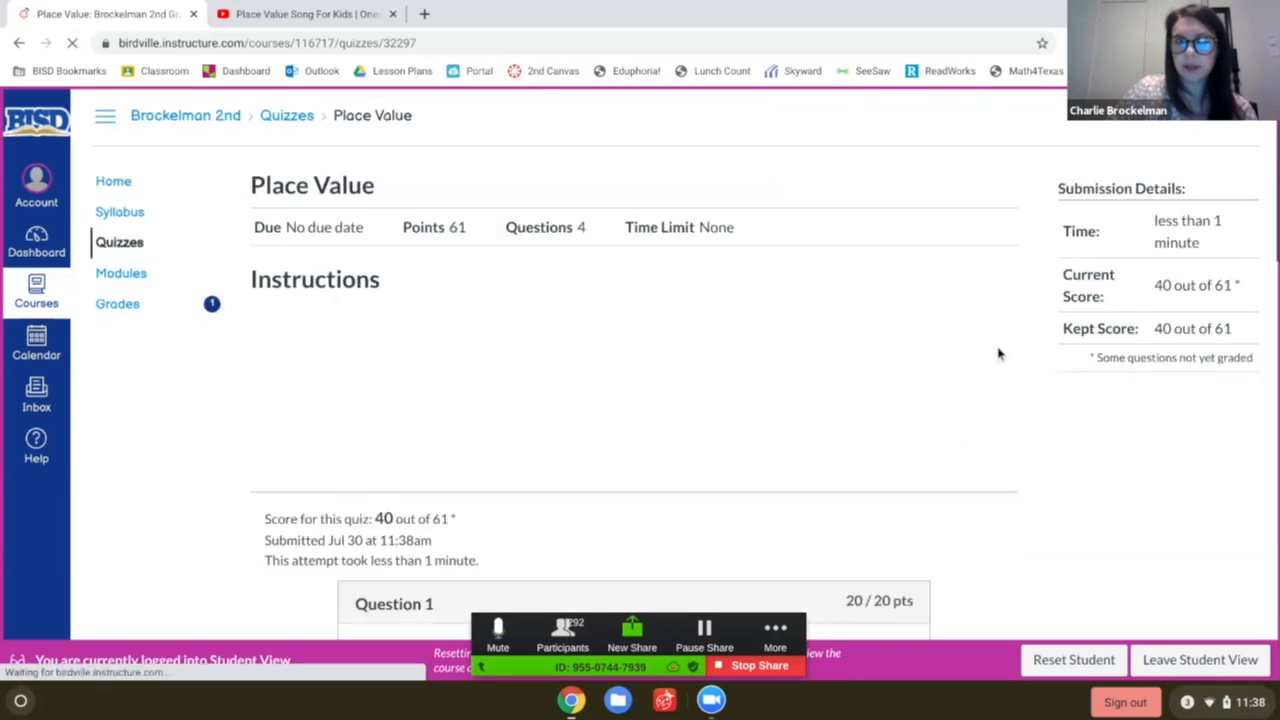
{"action": "scroll", "coordinate": [634, 370], "scroll_direction": "down", "scroll_amount": 1}
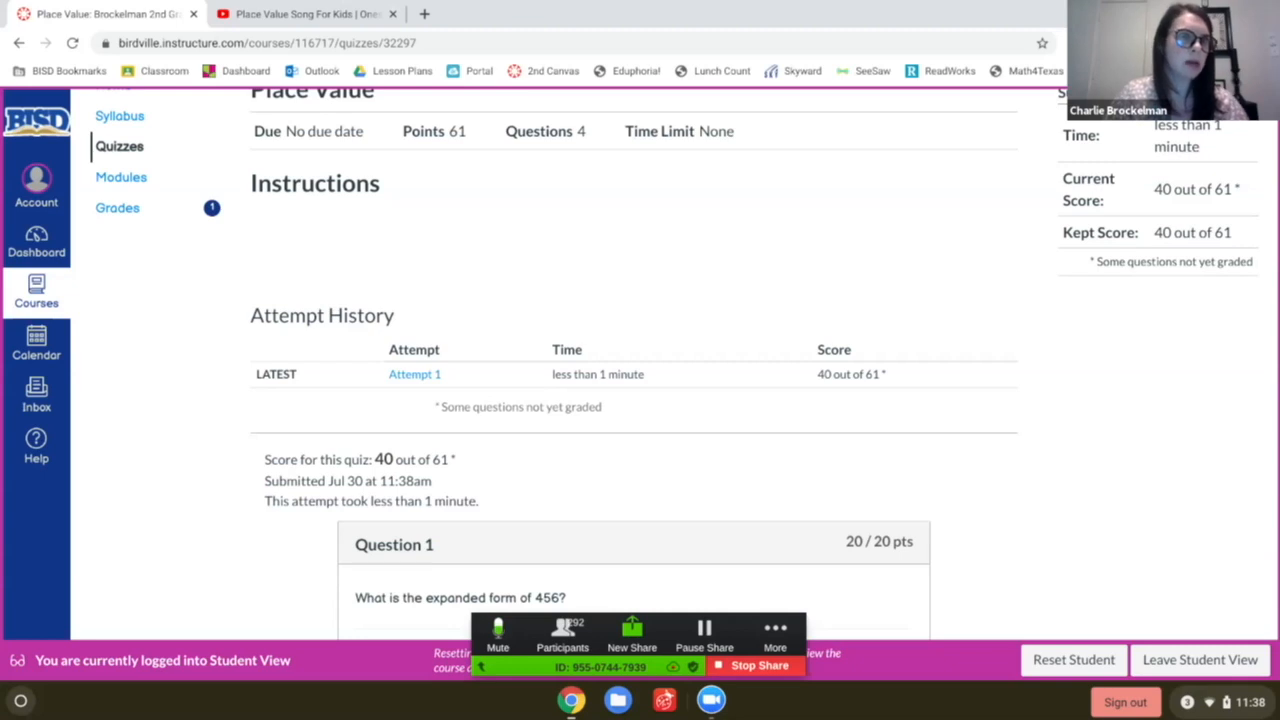
{"action": "scroll", "coordinate": [634, 370], "scroll_direction": "down", "scroll_amount": 5}
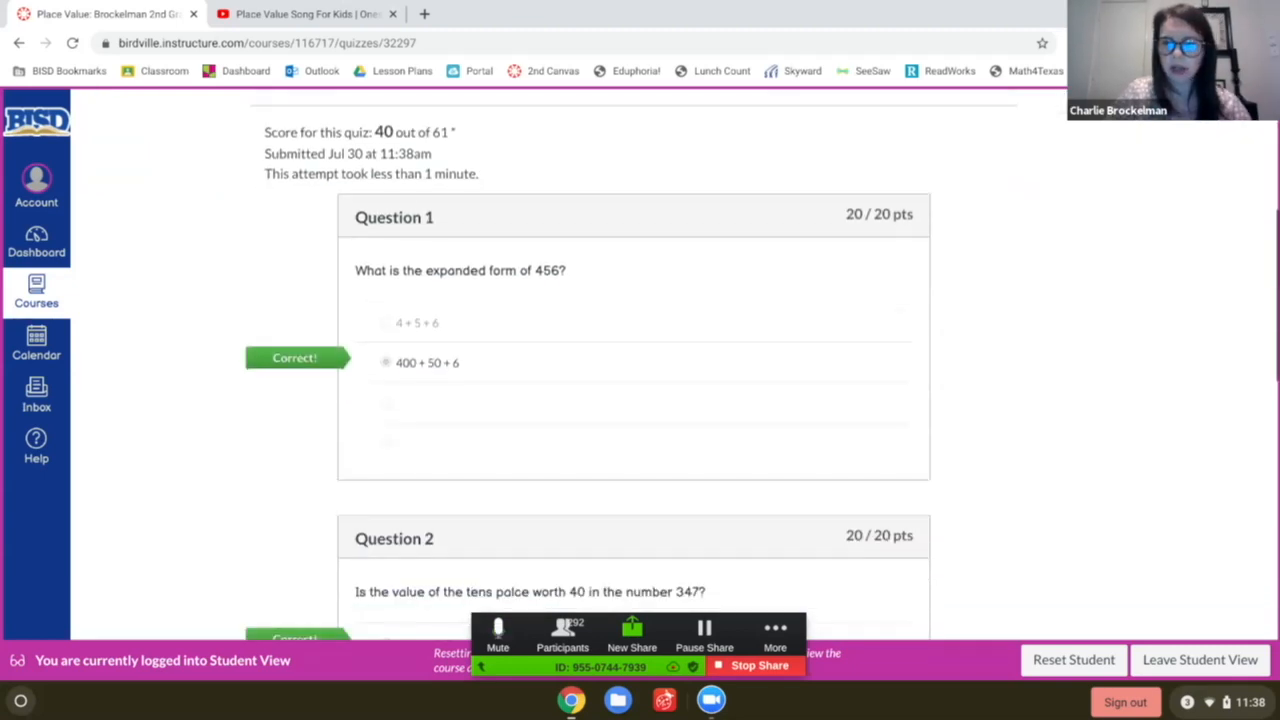
Leave Student View to return to the teacher's Place Value quiz page, and stop the screen share.
{"action": "left_click", "coordinate": [1195, 660]}
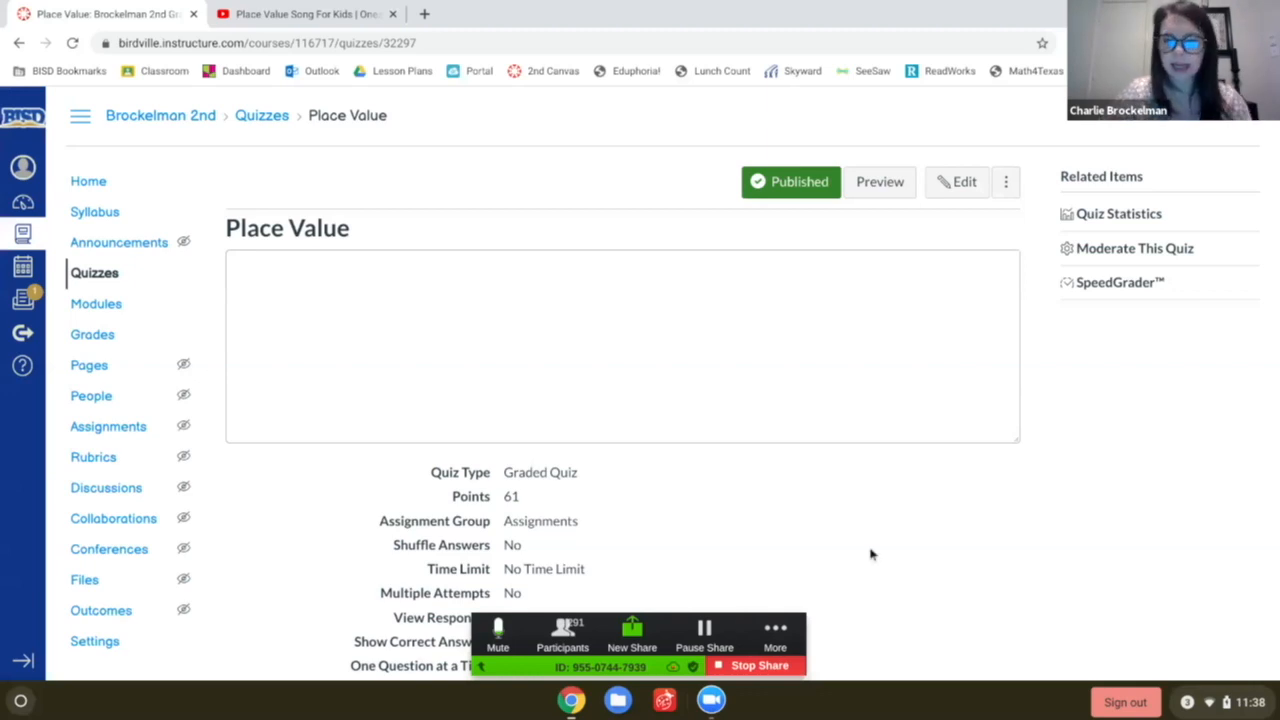
{"action": "left_click", "coordinate": [759, 666]}
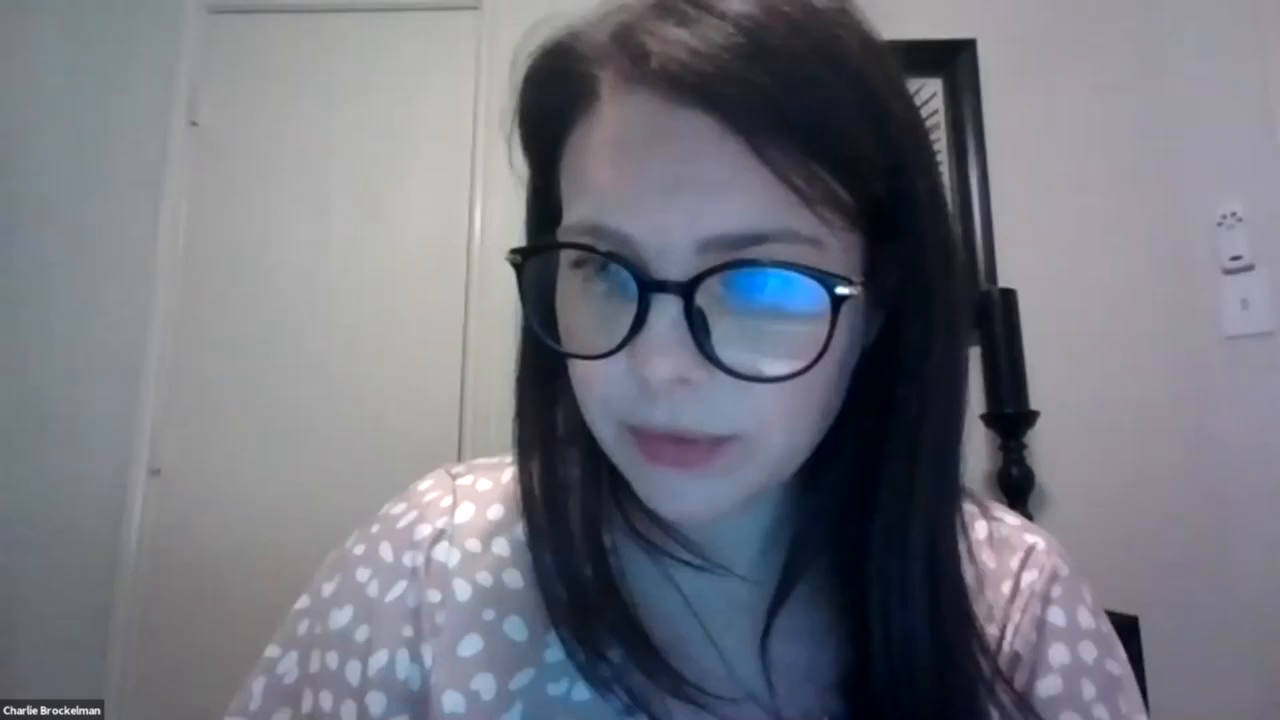